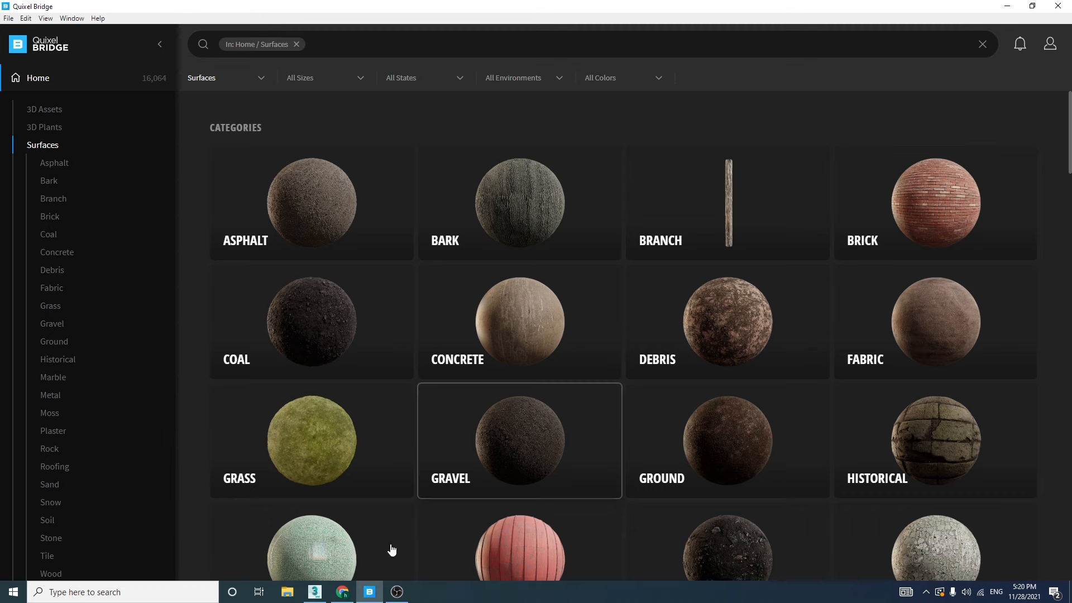
# Switch to Chrome and open the Epic Games Store's form for signing up with an email address
pyautogui.click(343, 592)
pyautogui.click(207, 9)
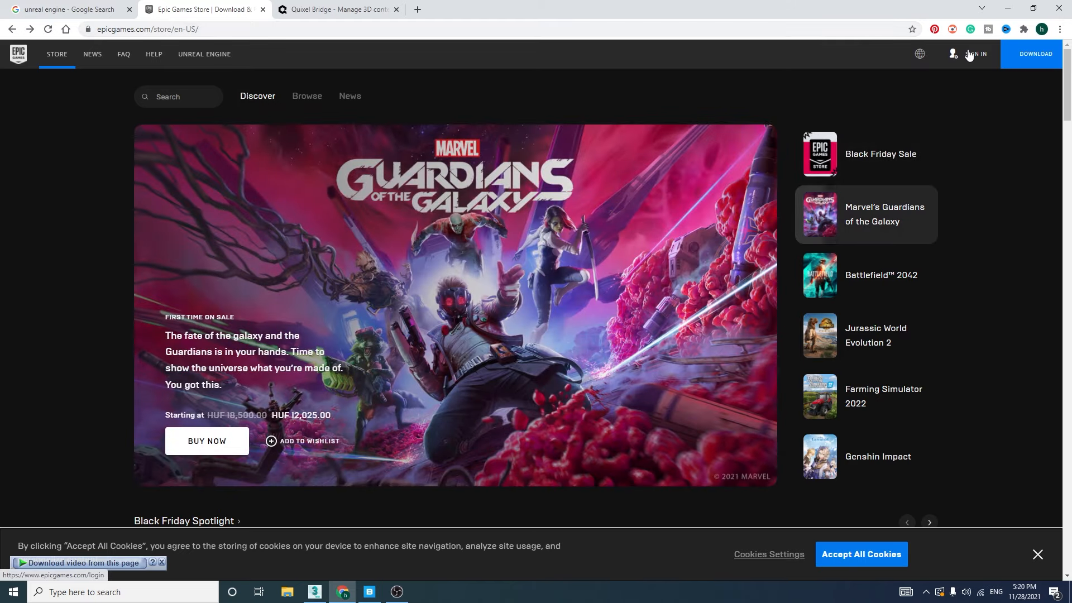
pyautogui.click(969, 54)
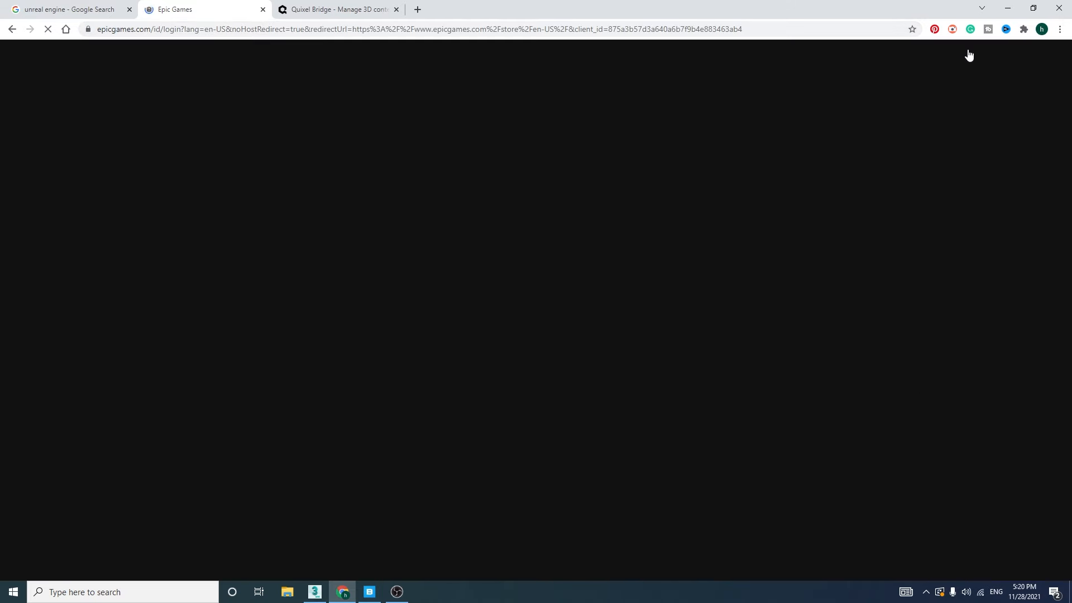
pyautogui.click(607, 480)
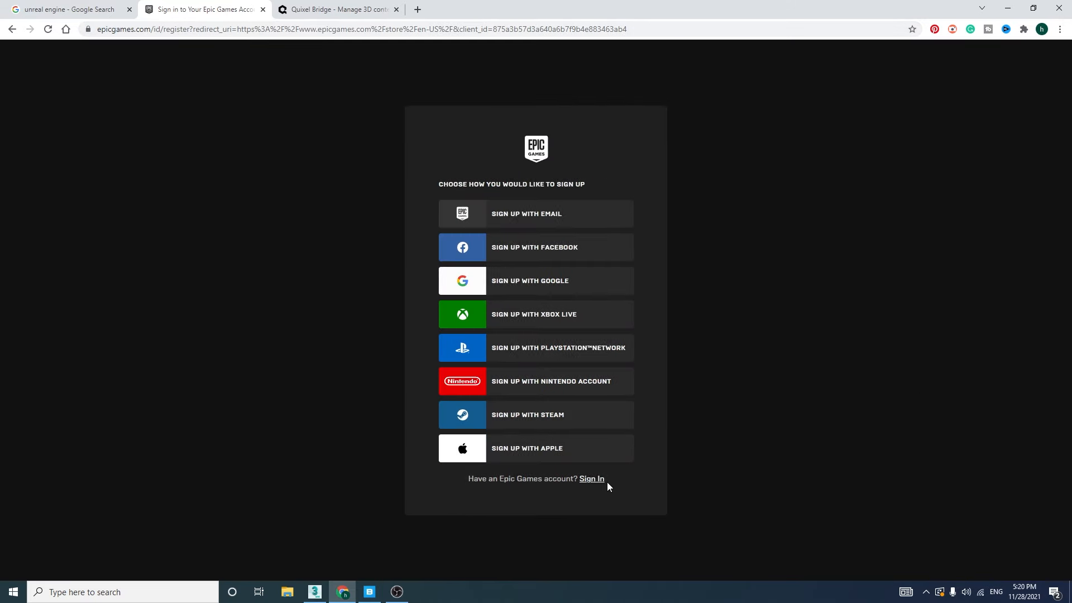
pyautogui.click(571, 219)
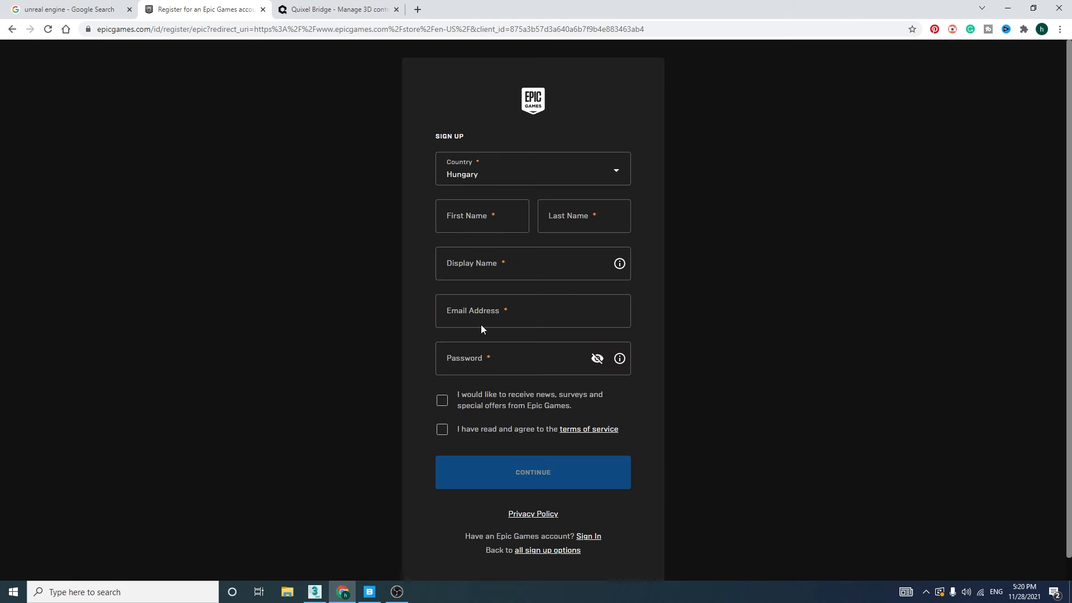
# View the Quixel Bridge download page and return to Quixel Bridge's home page
pyautogui.click(313, 10)
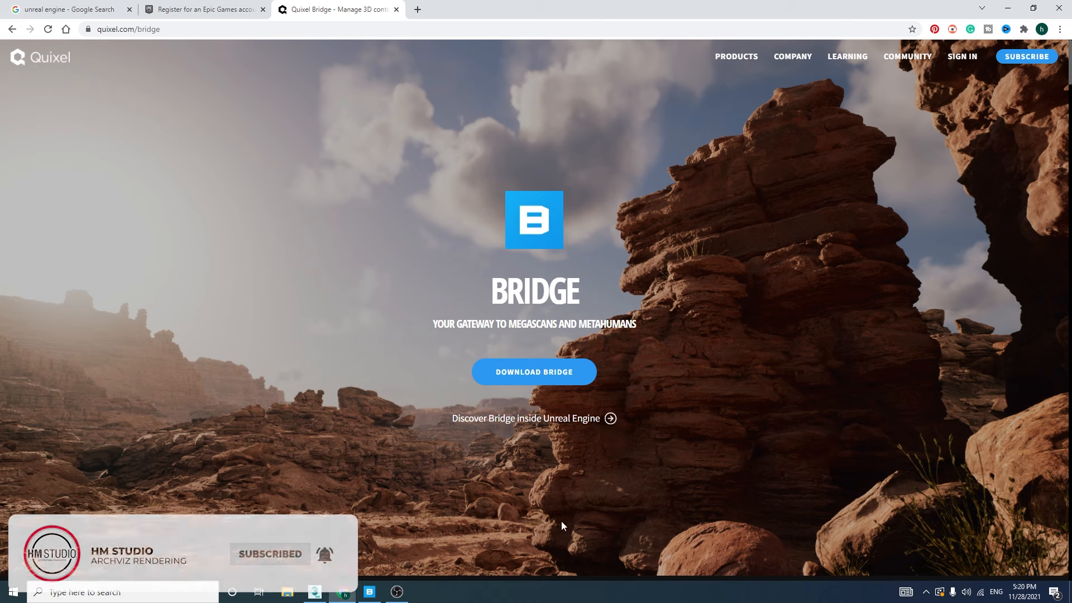
pyautogui.click(369, 593)
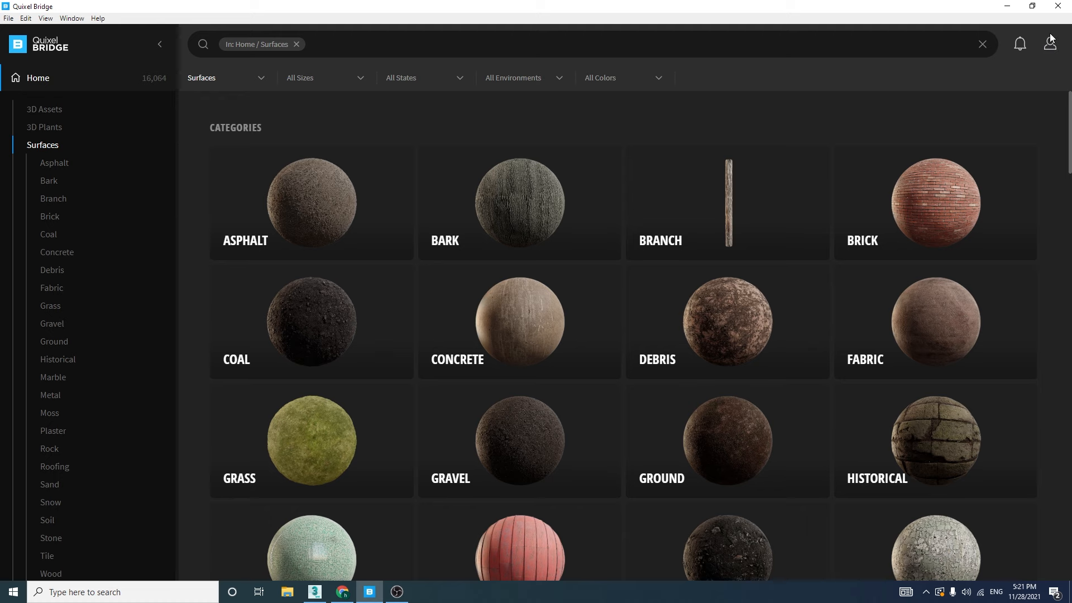
pyautogui.click(44, 81)
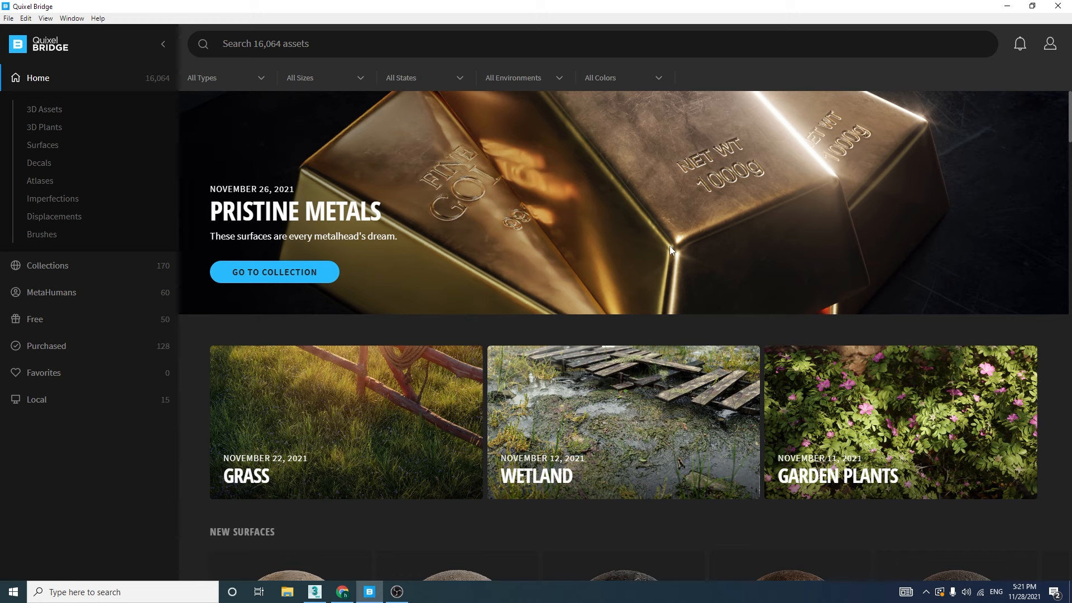
# Check the 3ds Max plugin's status in Quixel Bridge's plugin manager
pyautogui.click(25, 19)
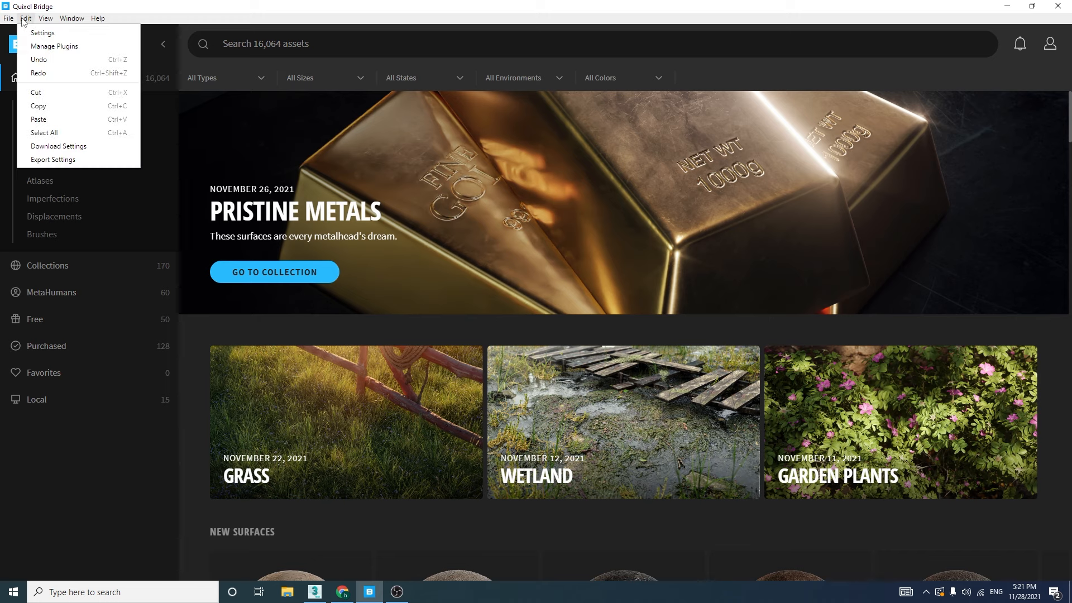
pyautogui.click(76, 48)
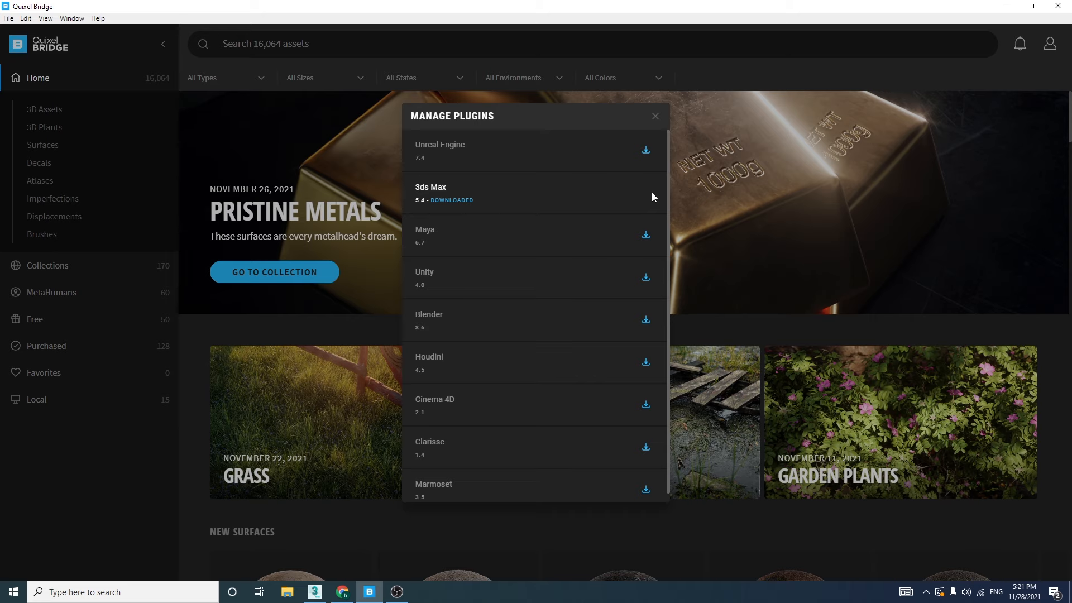
pyautogui.click(655, 116)
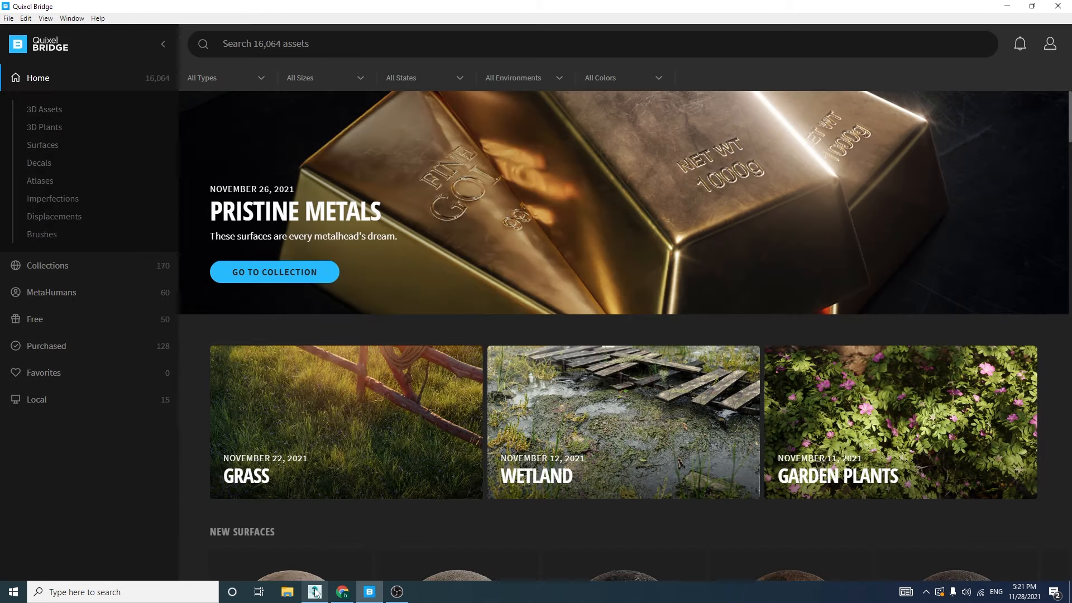
# Switch to 3ds Max and delete the hydrant, other props and V-Ray decals in the front view with the grid hidden
pyautogui.moveTo(315, 592)
pyautogui.click(312, 558)
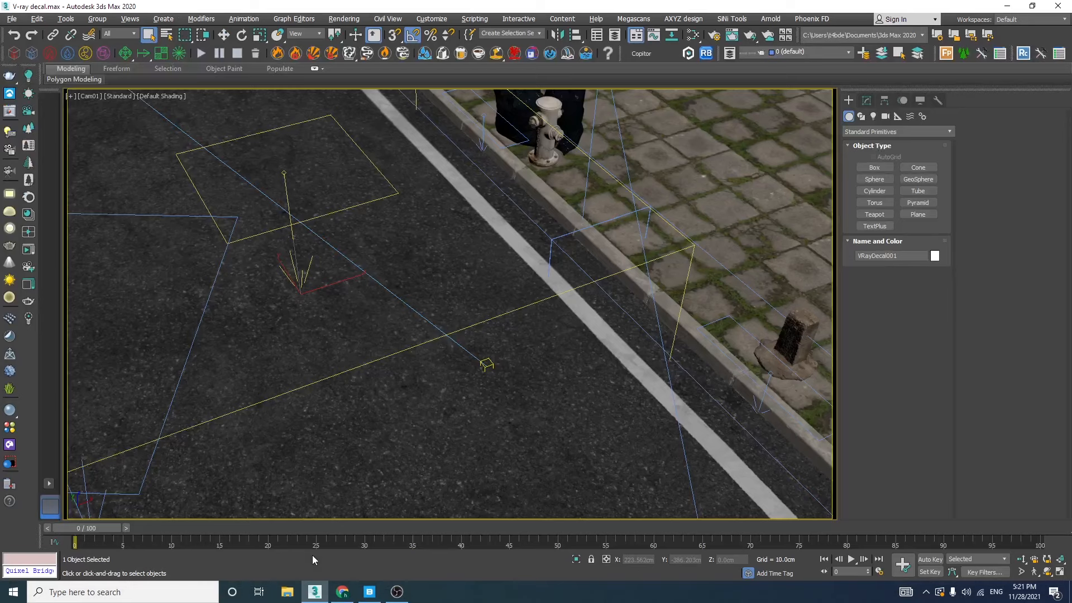
pyautogui.click(700, 178)
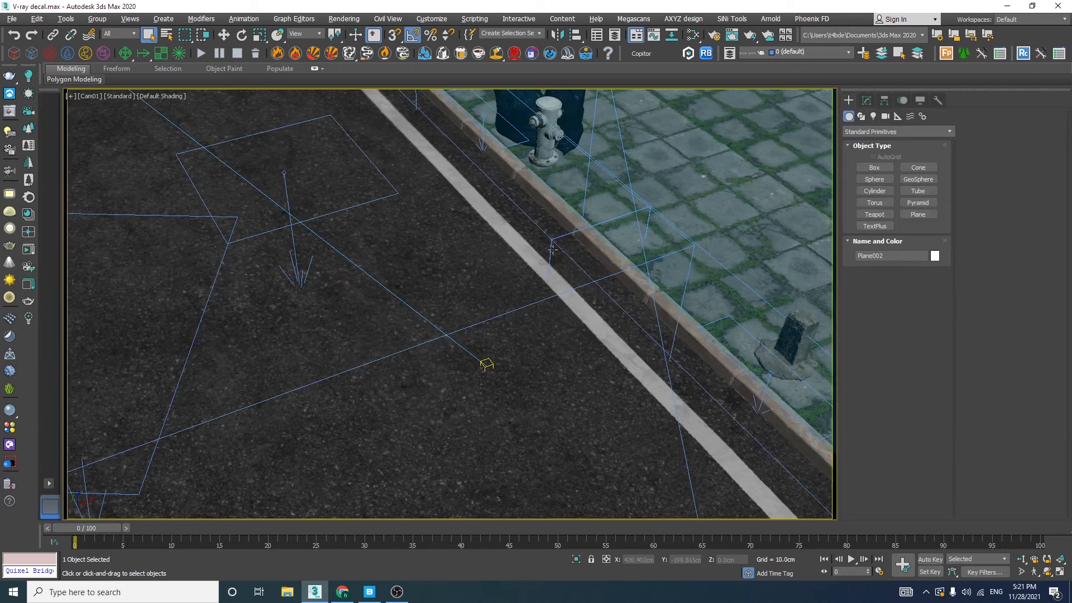
pyautogui.press('f')
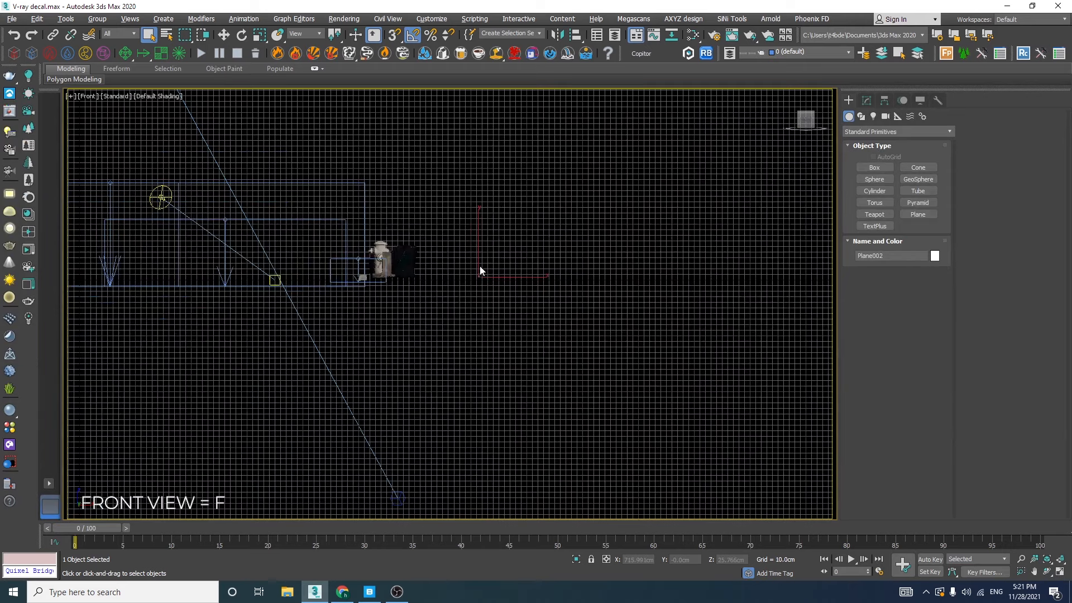
pyautogui.press('g')
pyautogui.moveTo(578, 295); pyautogui.dragTo(620, 310, button='middle')
pyautogui.scroll(-2, 553, 285)
pyautogui.moveTo(532, 271); pyautogui.dragTo(648, 287, button='middle')
pyautogui.moveTo(580, 187); pyautogui.dragTo(519, 286)
pyautogui.scroll(2, 565, 293)
pyautogui.press('Delete')
pyautogui.moveTo(653, 274); pyautogui.dragTo(532, 302)
pyautogui.press('Delete')
# Delete the curb between the road and sidewalk planes in the wireframe front view
pyautogui.moveTo(498, 294); pyautogui.dragTo(726, 298, button='middle')
pyautogui.press('F3')
pyautogui.scroll(-5, 537, 304)
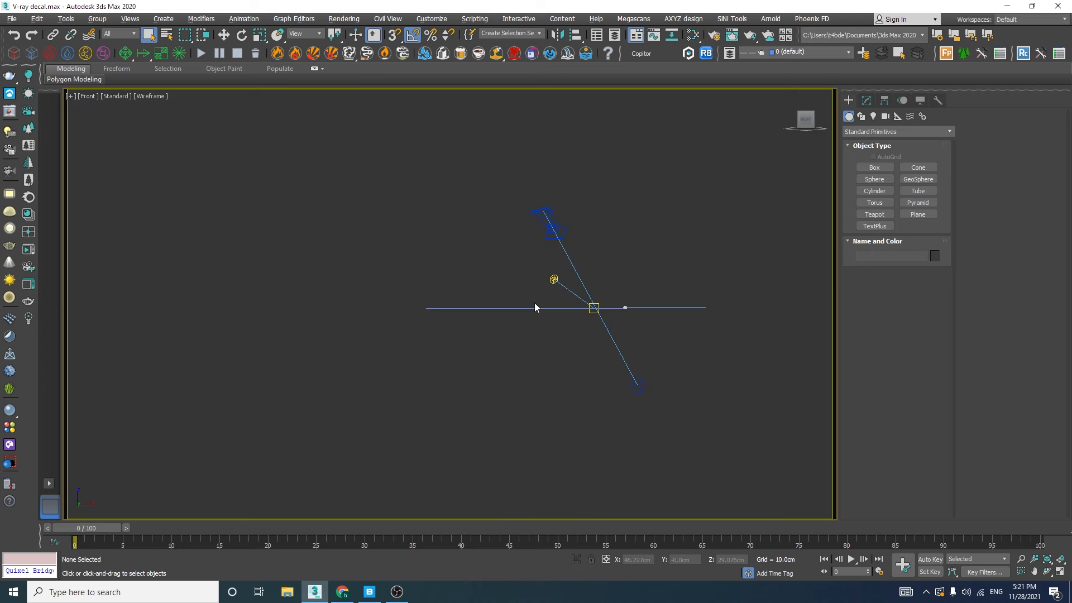
pyautogui.scroll(6, 595, 333)
pyautogui.scroll(2, 591, 367)
pyautogui.click(581, 384)
pyautogui.press('Delete')
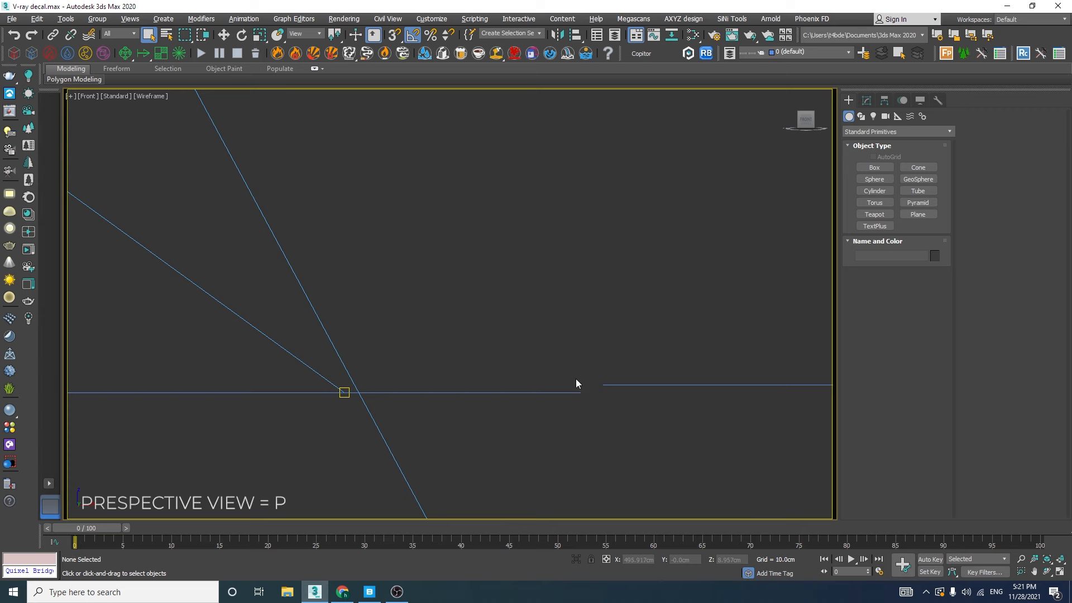
# Show the scene in perspective and create a new empty node view in the Slate Material Editor
pyautogui.press('p')
pyautogui.scroll(-5, 576, 379)
pyautogui.keyDown('alt'); pyautogui.moveTo(576, 379); pyautogui.dragTo(585, 338, button='middle'); pyautogui.keyUp('alt')
pyautogui.scroll(5, 585, 339)
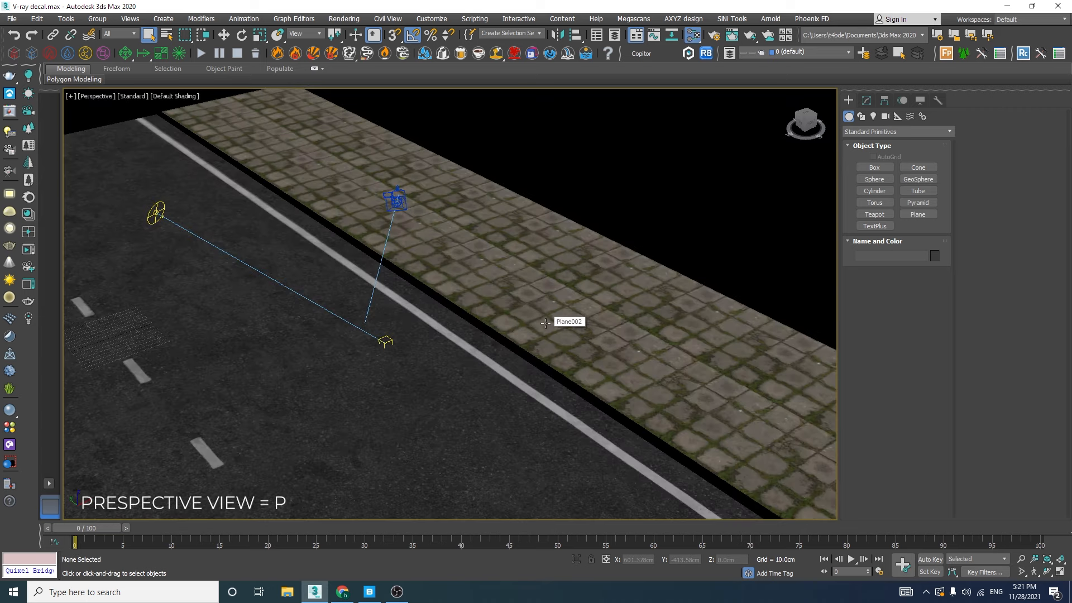
pyautogui.press('m')
pyautogui.rightClick(626, 128)
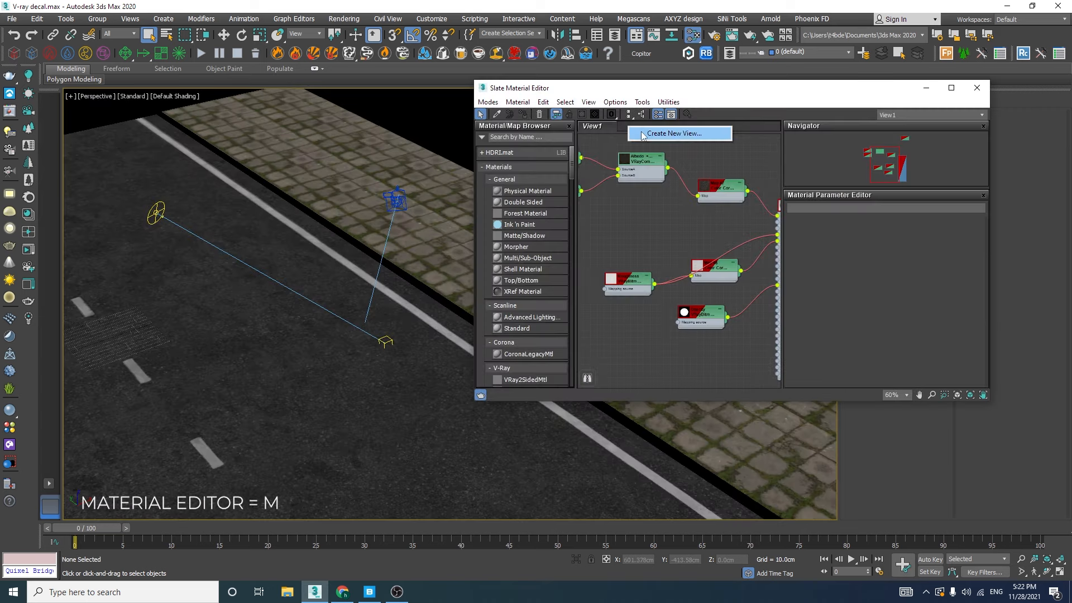
pyautogui.click(631, 134)
pyautogui.click(629, 150)
pyautogui.rightClick(640, 185)
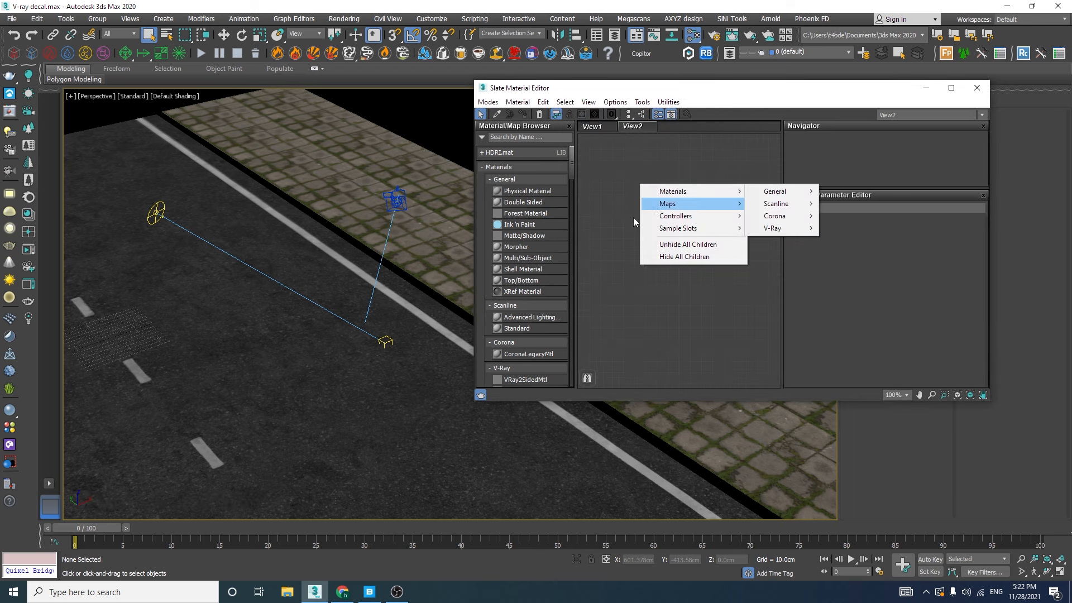
# Add a VRayMtl to the new node view and assign it to both the road and sidewalk planes
pyautogui.click(543, 261)
pyautogui.scroll(-5, 542, 264)
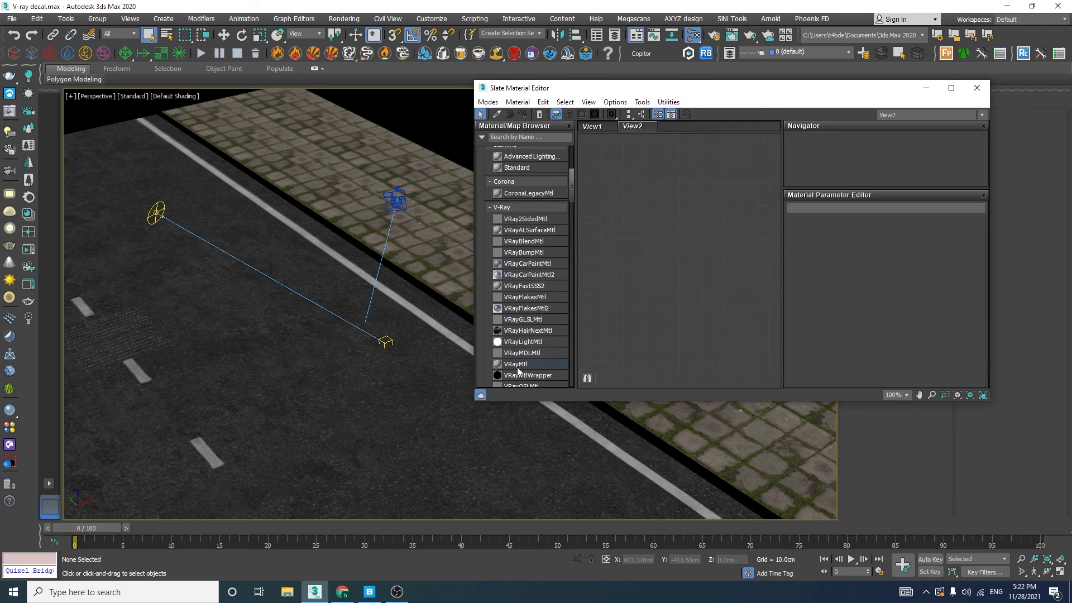
pyautogui.moveTo(518, 369); pyautogui.dragTo(687, 232)
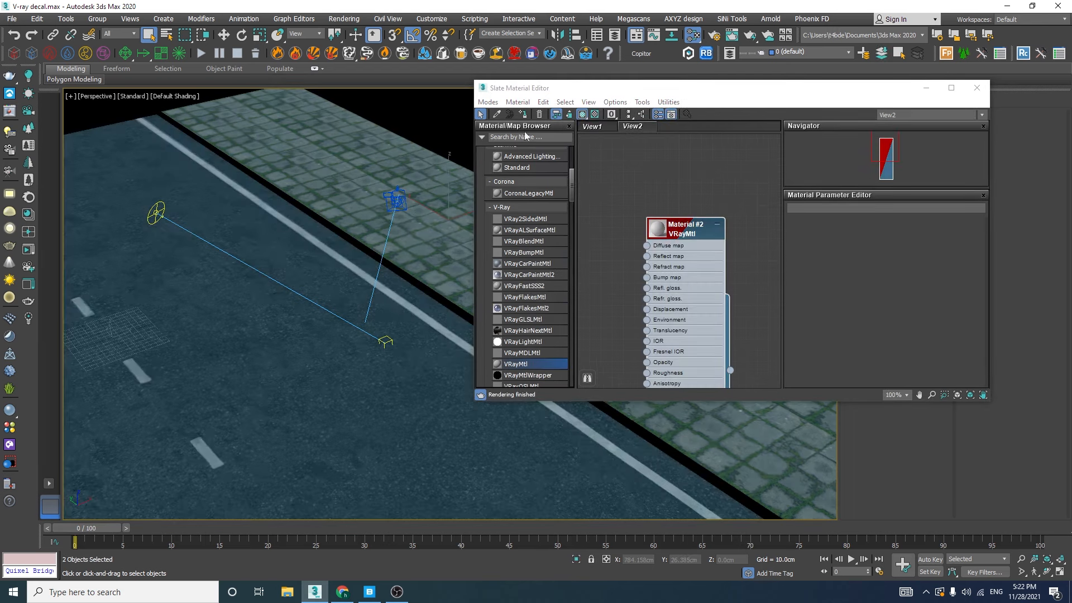
pyautogui.click(527, 113)
pyautogui.click(926, 89)
# Delete the VRayDisplacementMod and UVW Map modifiers from the sidewalk plane
pyautogui.click(727, 320)
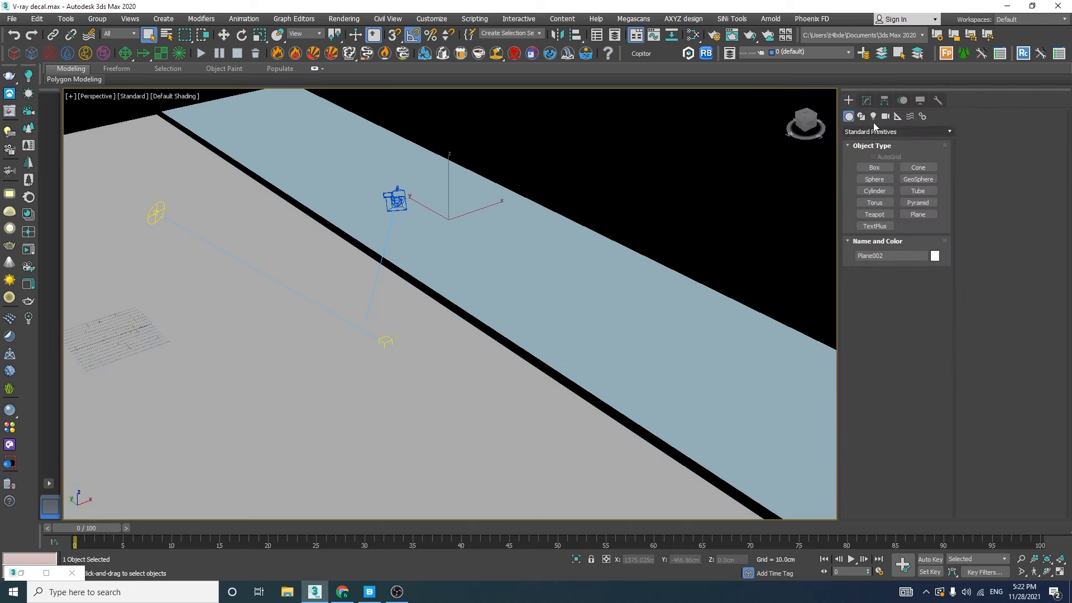
pyautogui.click(866, 101)
pyautogui.keyDown('ctrl'); pyautogui.click(874, 159); pyautogui.keyUp('ctrl')
pyautogui.rightClick(874, 158)
pyautogui.click(949, 179)
# Delete the modifiers above the base Plane object on the road plane
pyautogui.click(479, 410)
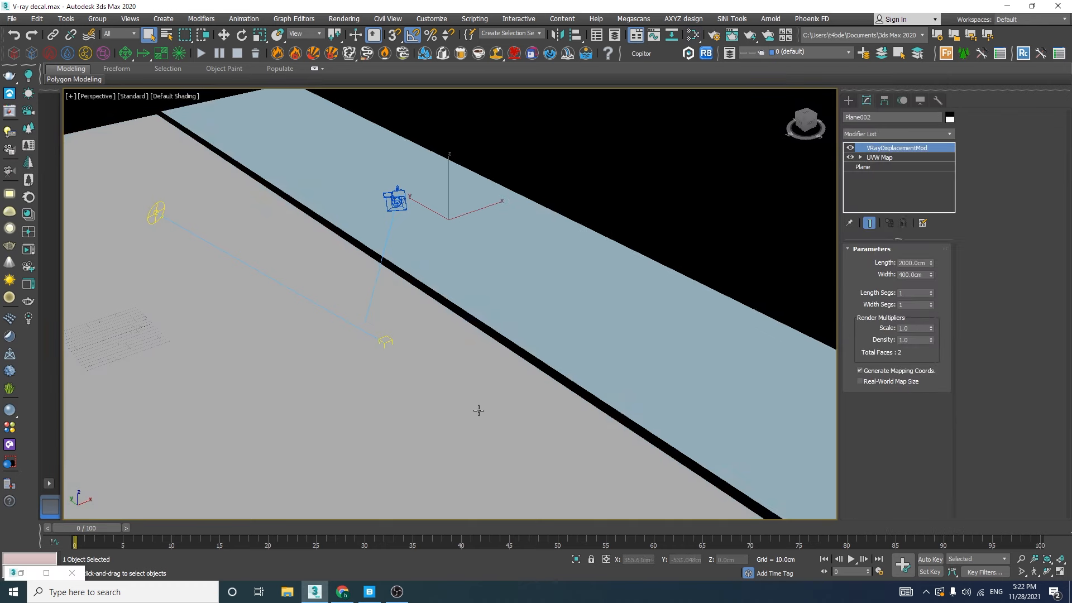
pyautogui.keyDown('ctrl'); pyautogui.click(892, 158); pyautogui.keyUp('ctrl')
pyautogui.rightClick(892, 158)
pyautogui.click(908, 179)
# Examine the length and width of the road and sidewalk planes
pyautogui.moveTo(491, 304); pyautogui.dragTo(545, 292, button='middle')
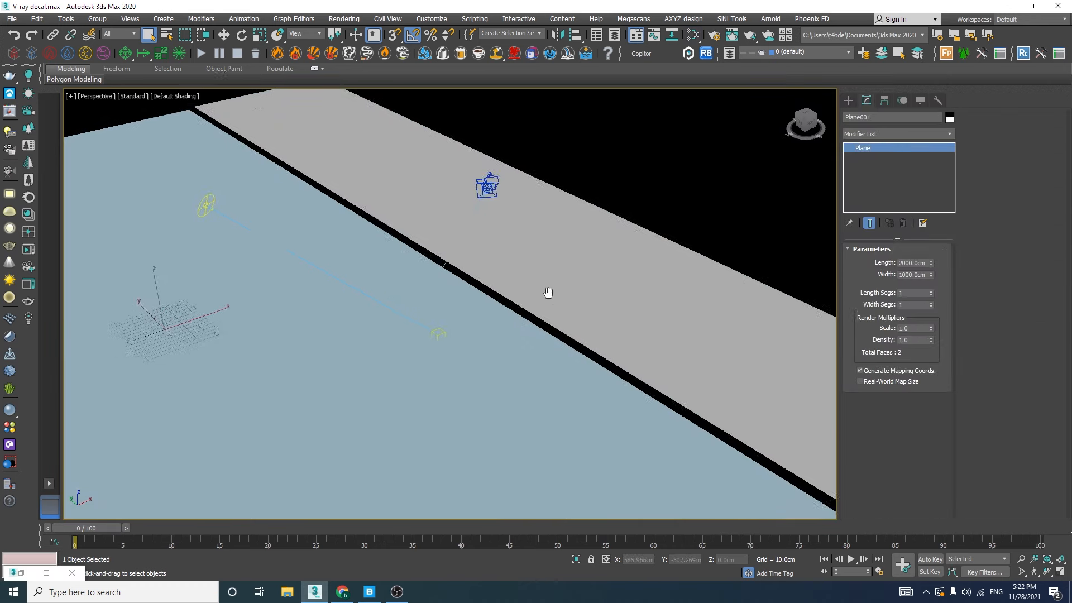
pyautogui.keyDown('alt'); pyautogui.moveTo(487, 348); pyautogui.dragTo(519, 327, button='middle'); pyautogui.keyUp('alt')
pyautogui.scroll(-5, 518, 327)
pyautogui.scroll(2, 466, 330)
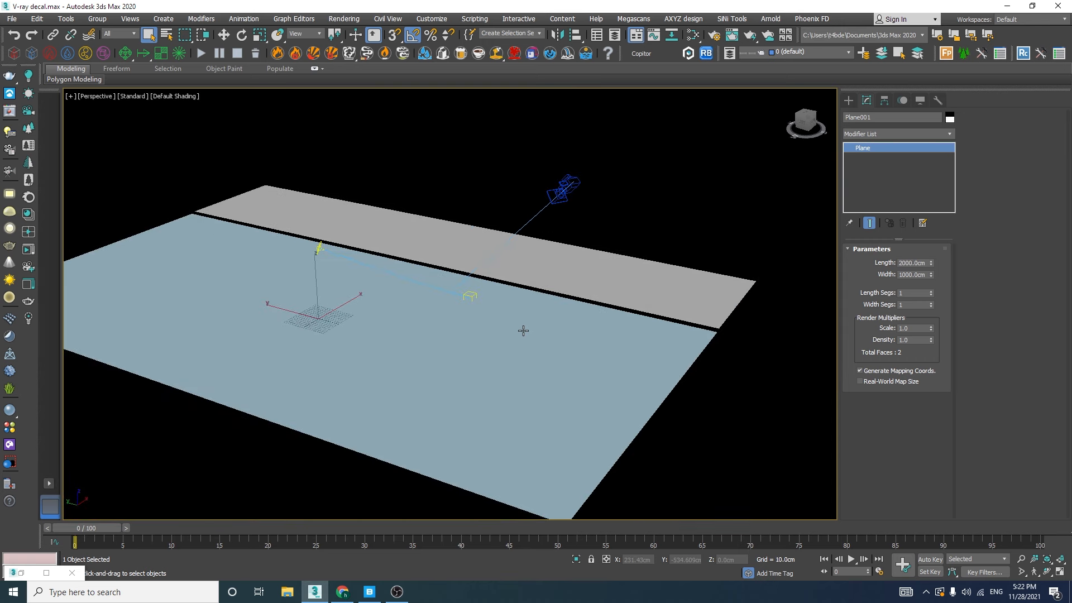
pyautogui.click(704, 297)
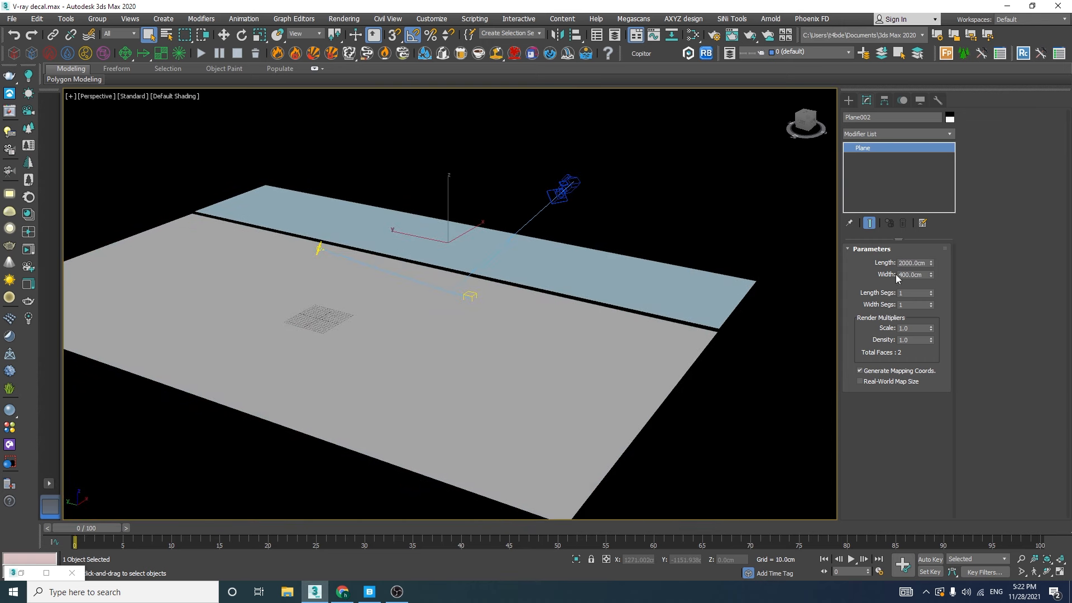
# Examine the camera's target exposure value, the VRaySun parameters and the environment settings
pyautogui.click(572, 182)
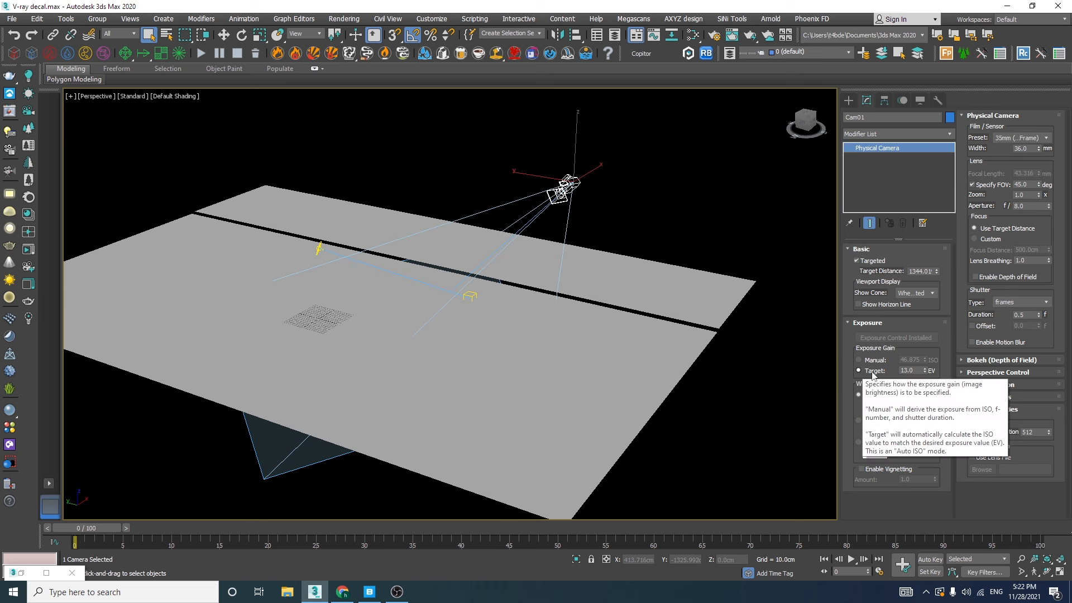
pyautogui.click(899, 371)
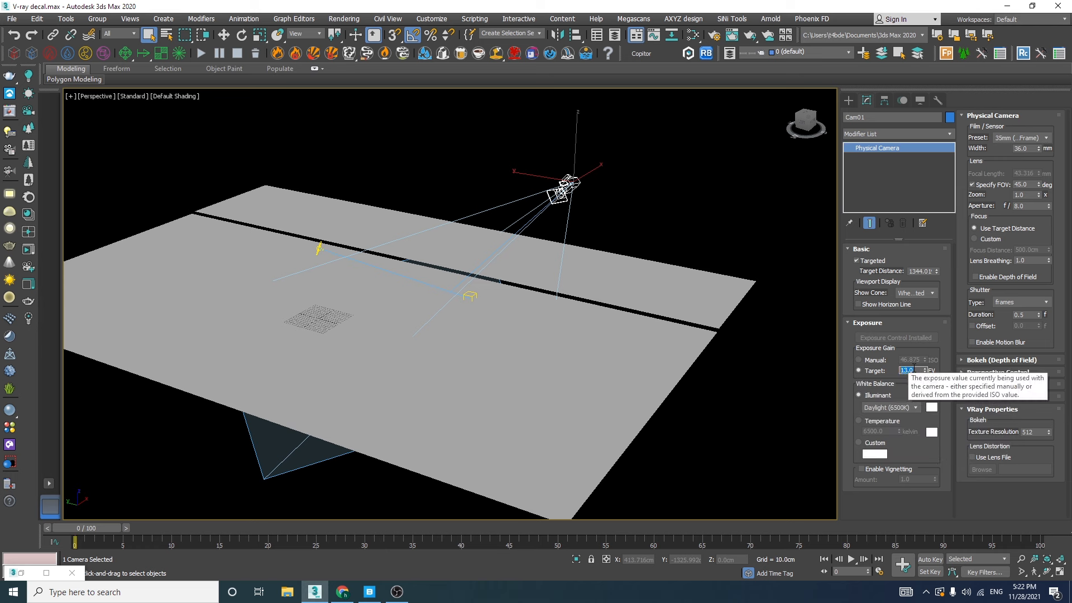
pyautogui.click(318, 245)
pyautogui.press('8')
pyautogui.press('8')
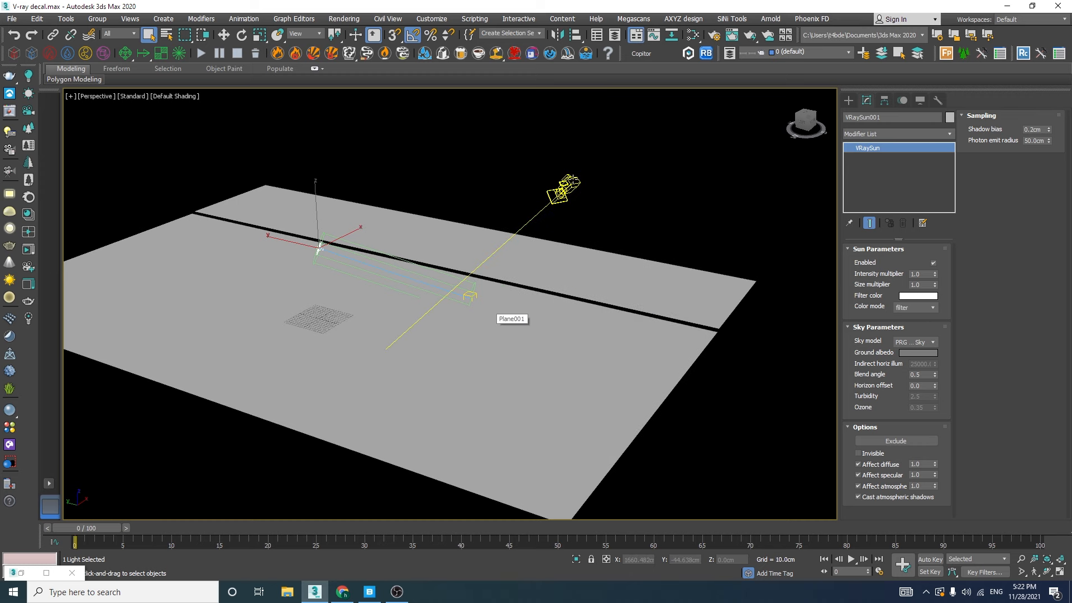
# Look through Cam01 and choose V-Ray 5, update 2.1 as the renderer in the render setup
pyautogui.click(566, 182)
pyautogui.press('c')
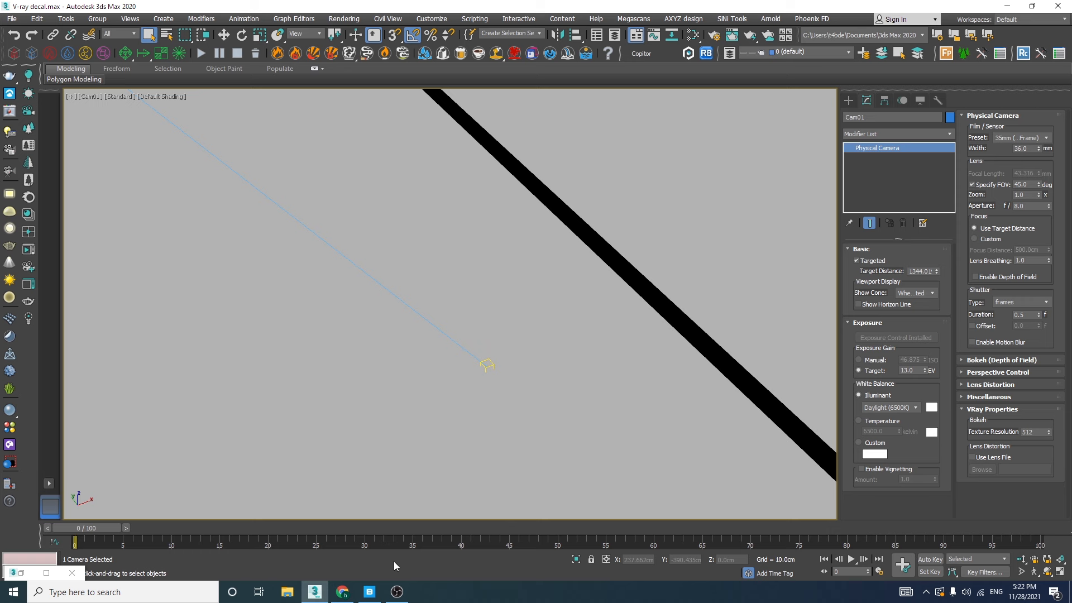
pyautogui.click(714, 36)
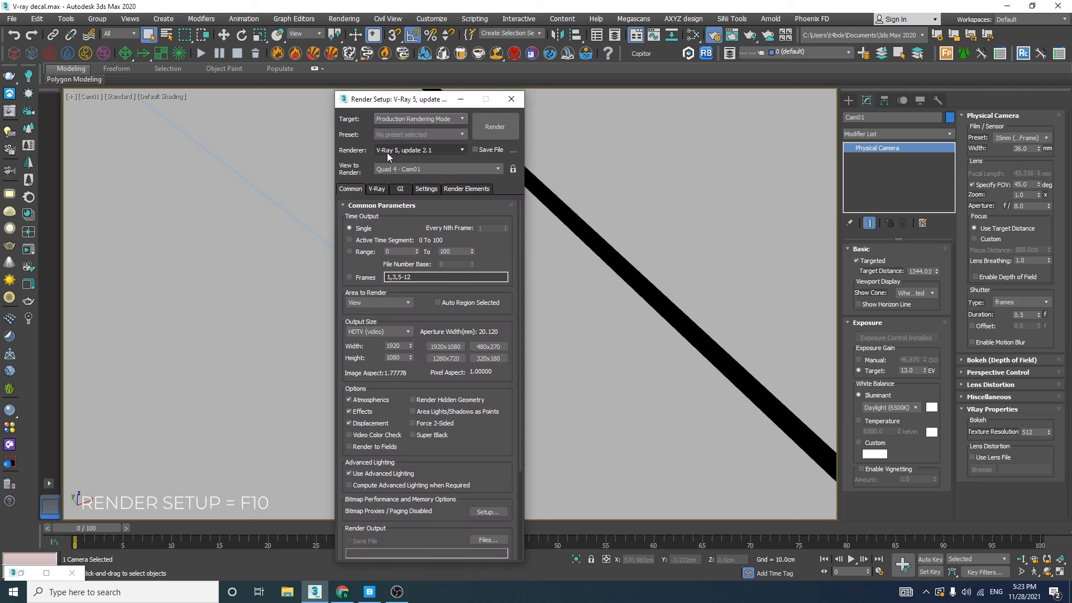
pyautogui.click(419, 150)
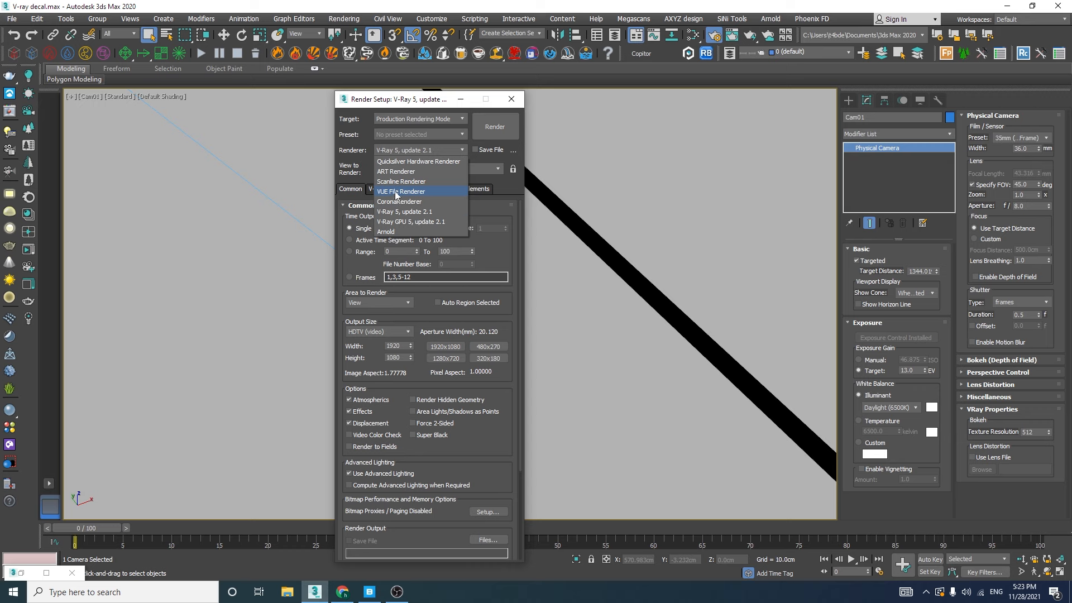
pyautogui.click(401, 211)
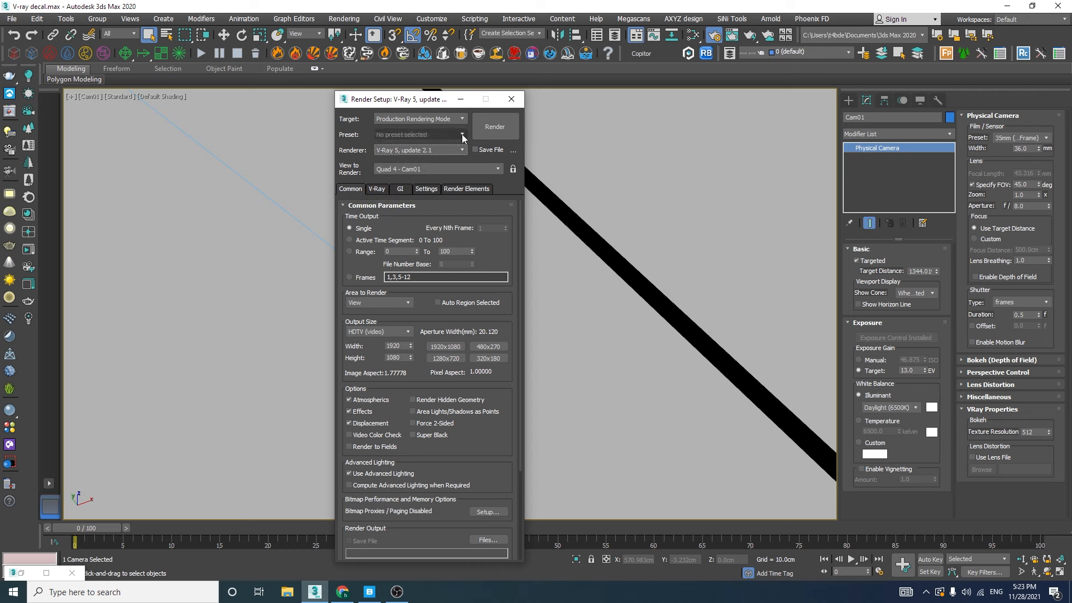
pyautogui.click(511, 99)
# Switch to Quixel Bridge and search the asset library for Asphalt
pyautogui.click(369, 592)
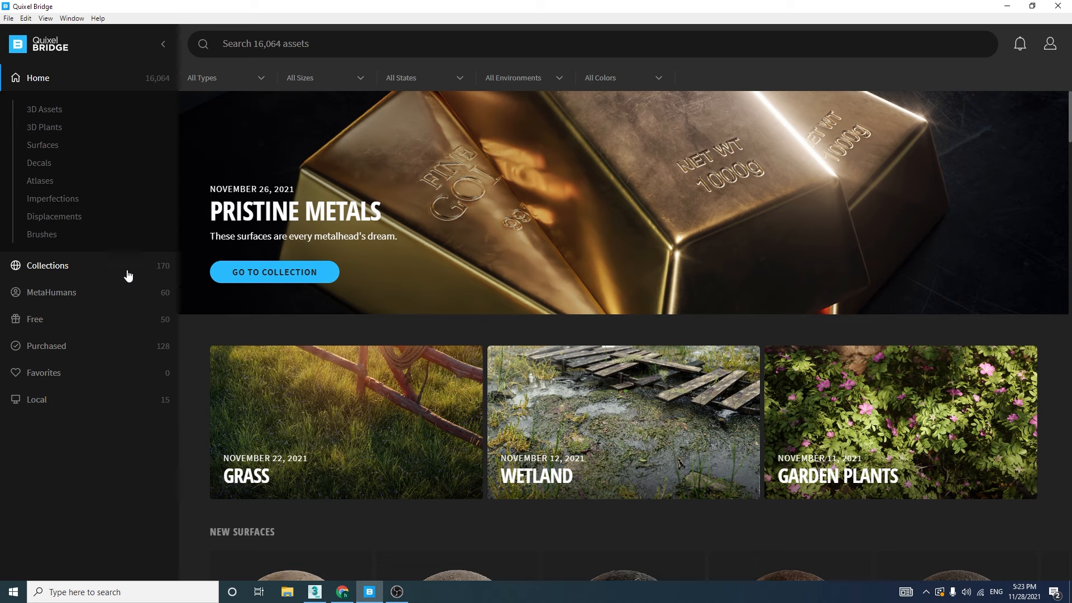
pyautogui.click(316, 44)
pyautogui.write('asphal')
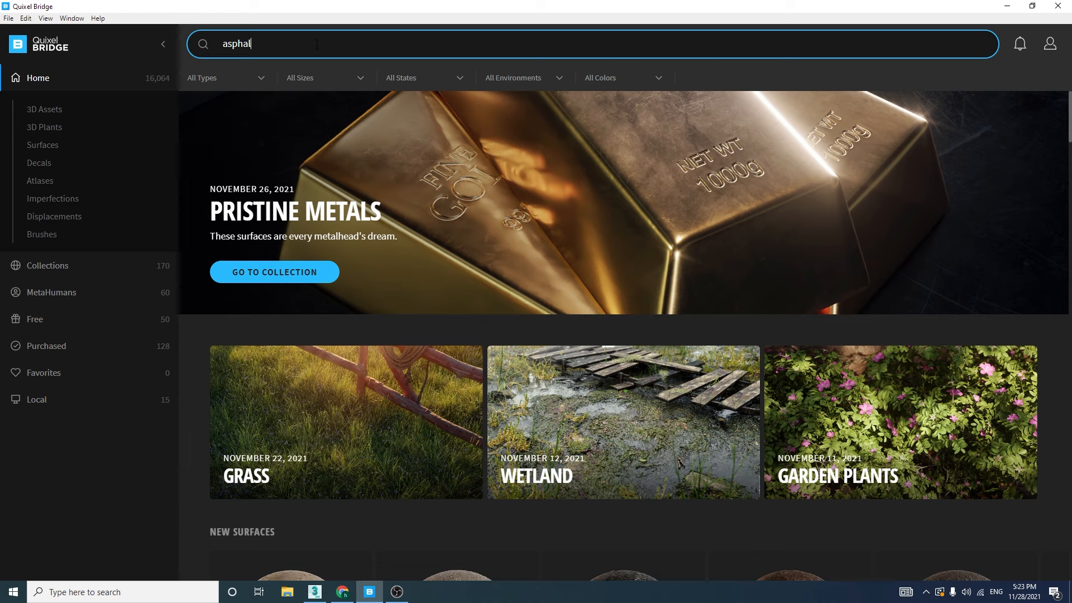
pyautogui.write('t')
pyautogui.click(288, 94)
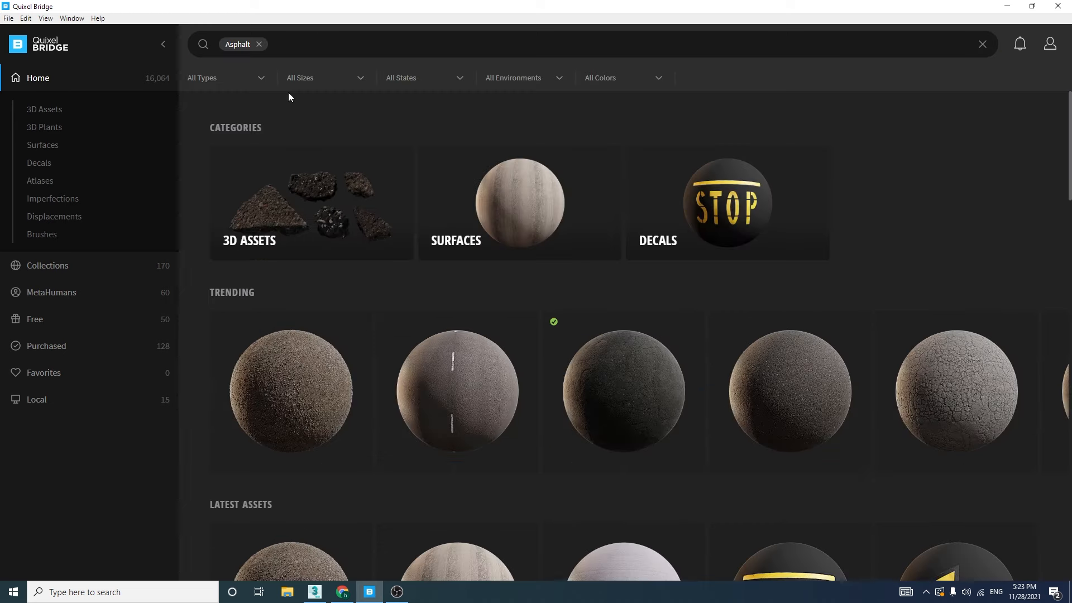
# Browse the asphalt materials, choose the Fine Road surface and set its download resolution to 4K
pyautogui.click(480, 389)
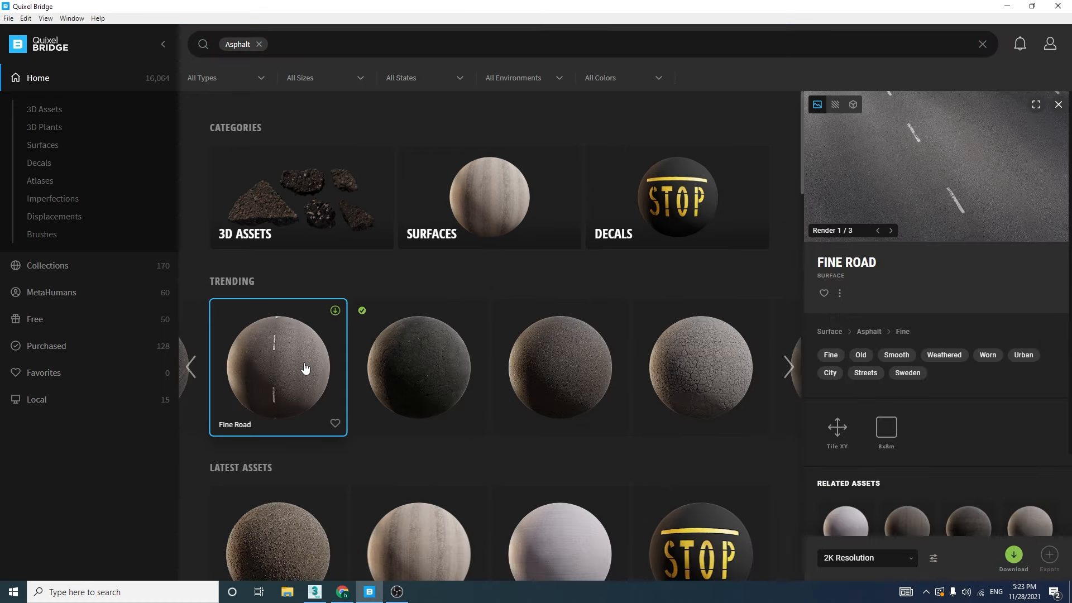
pyautogui.click(751, 408)
pyautogui.scroll(-6, 598, 323)
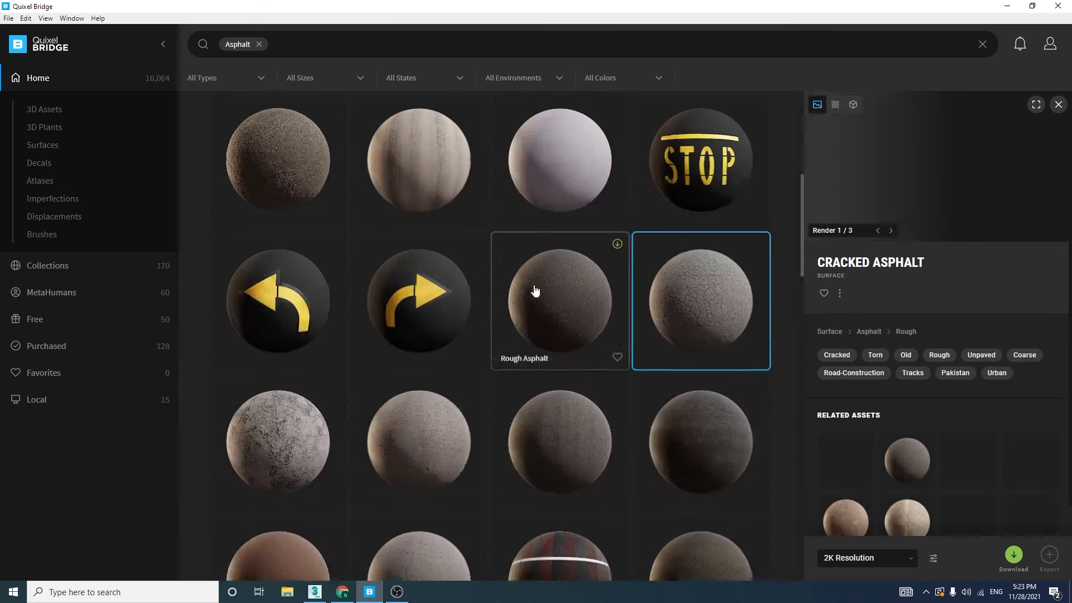
pyautogui.scroll(-5, 539, 292)
pyautogui.click(291, 301)
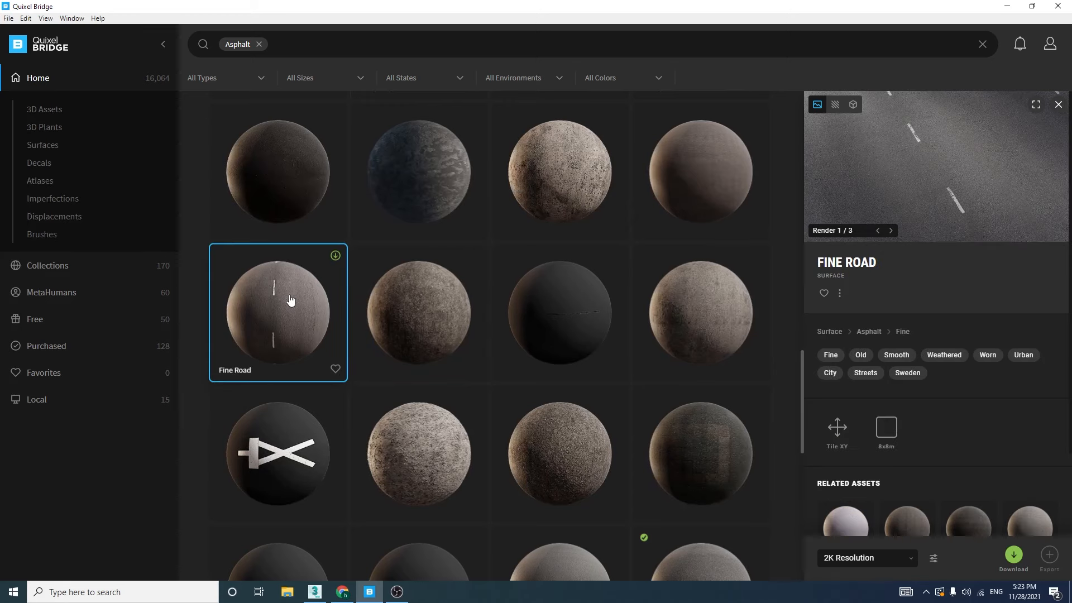
pyautogui.click(864, 560)
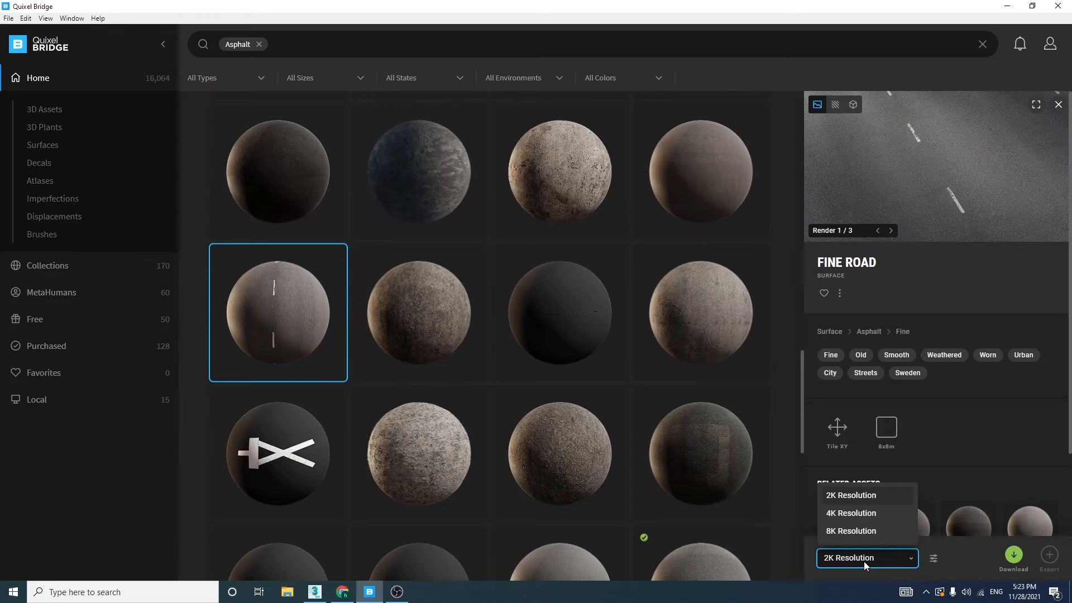
pyautogui.click(835, 513)
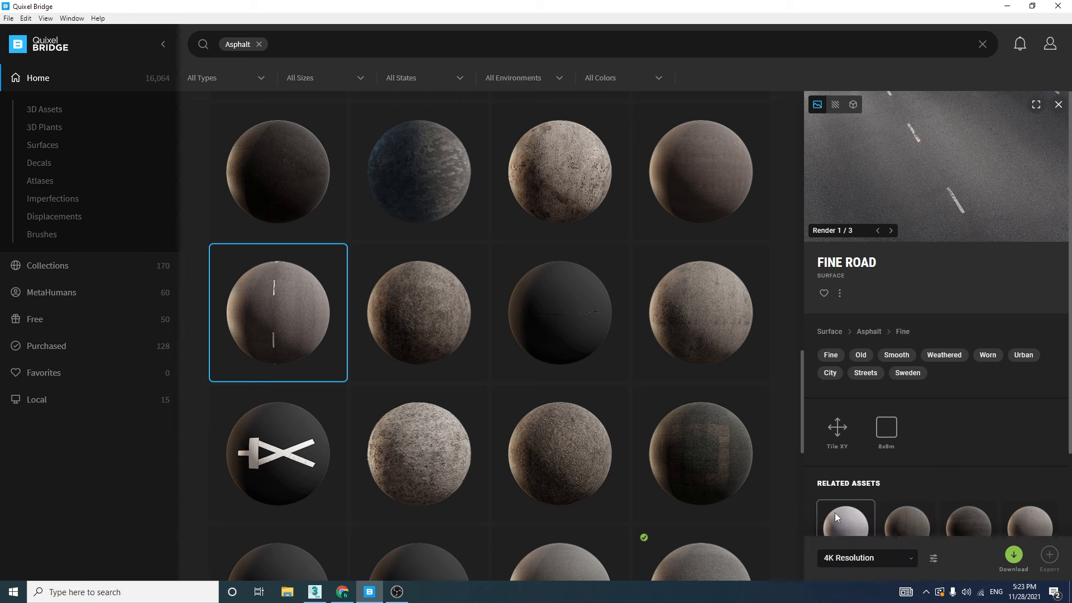
# Examine the export settings for Fine Road, including the export target, texture preset and format, and enabled surface maps
pyautogui.click(933, 558)
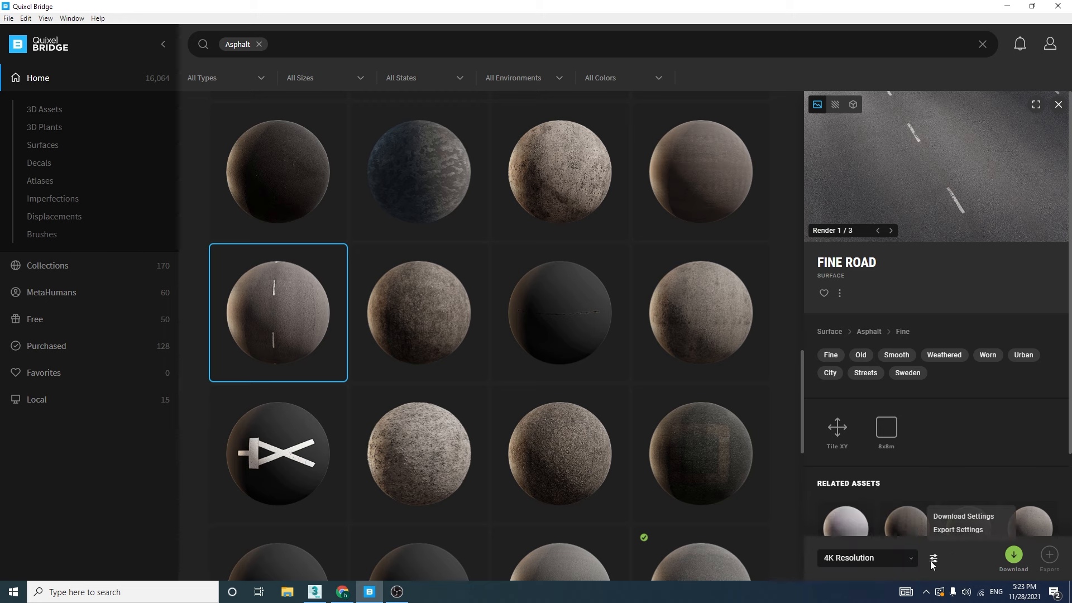
pyautogui.click(944, 531)
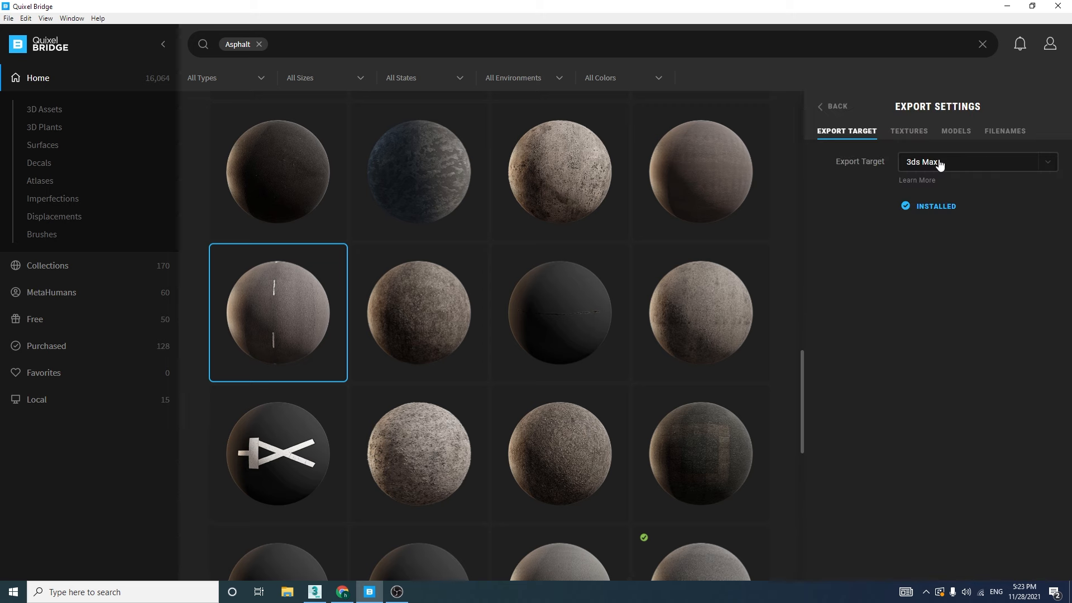
pyautogui.click(910, 133)
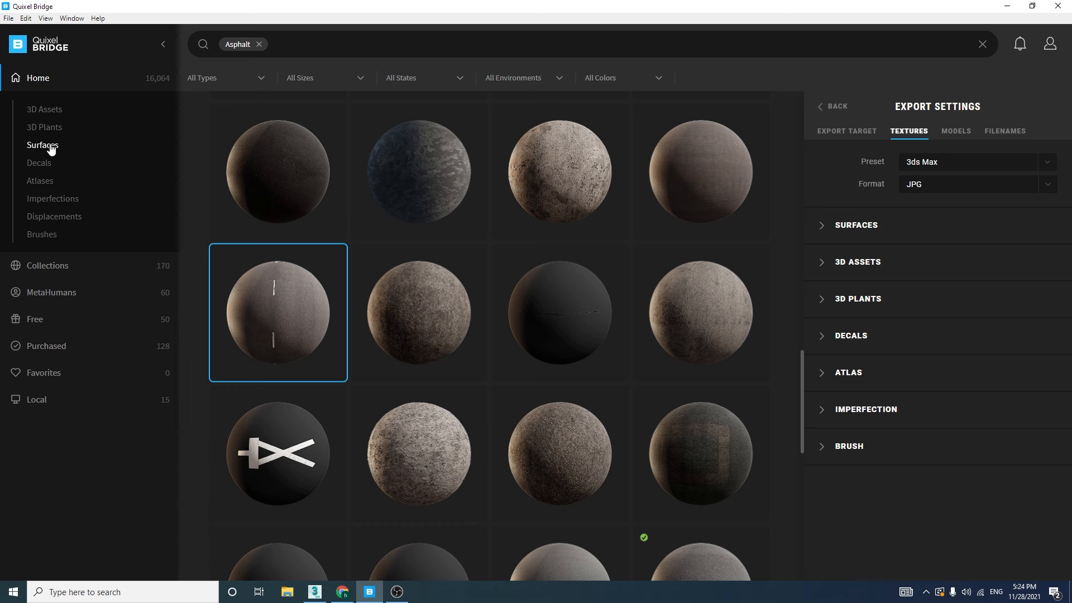
pyautogui.click(819, 226)
pyautogui.scroll(-6, 907, 276)
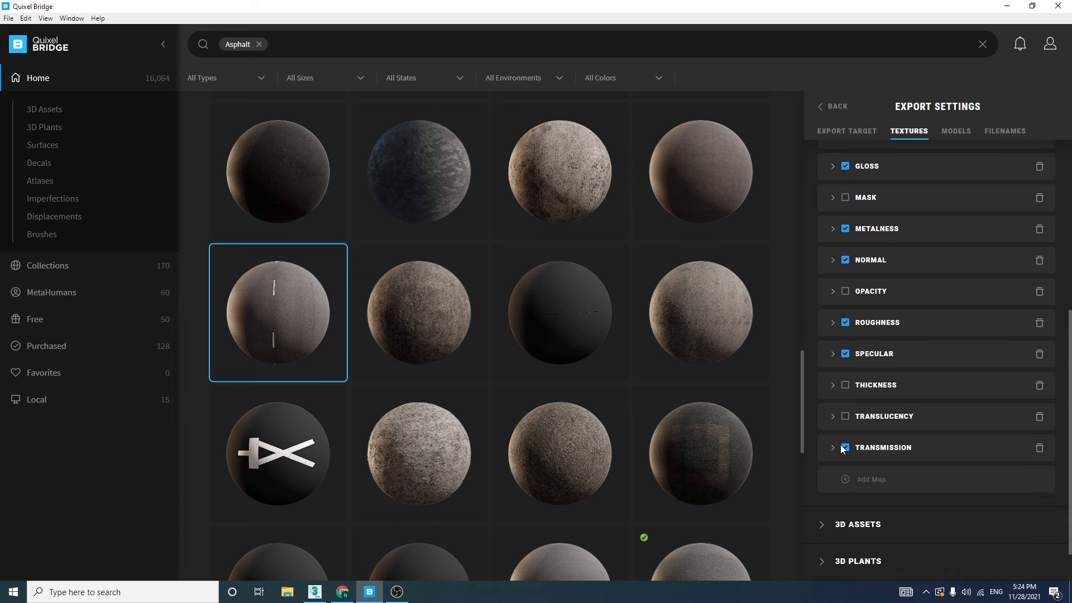
pyautogui.scroll(6, 1070, 473)
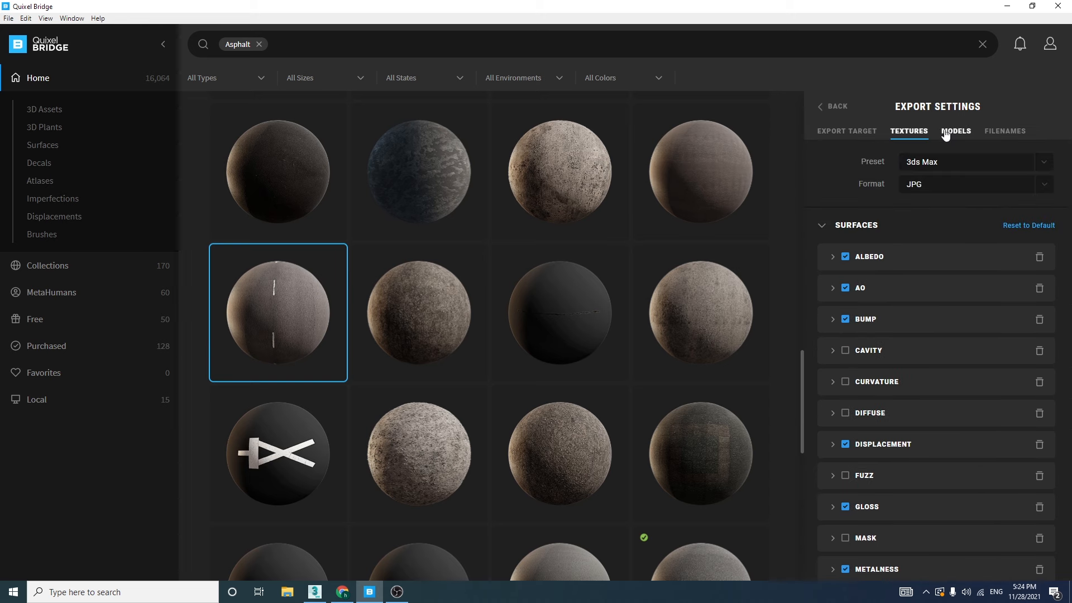
pyautogui.click(838, 108)
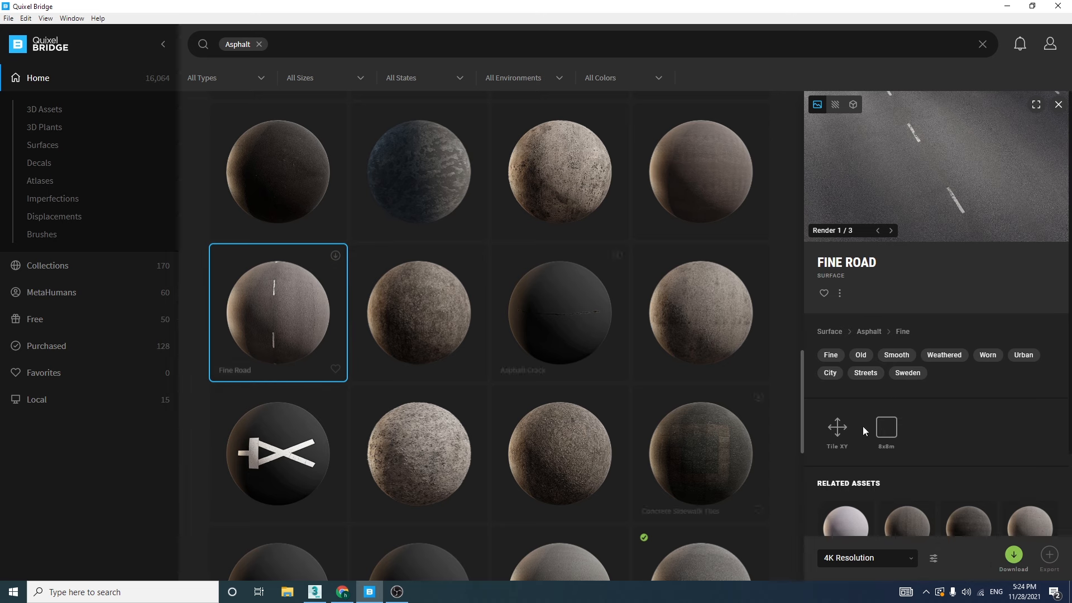
# Download the Fine Road surface and export it to 3ds Max with the road plane selected there
pyautogui.click(1013, 554)
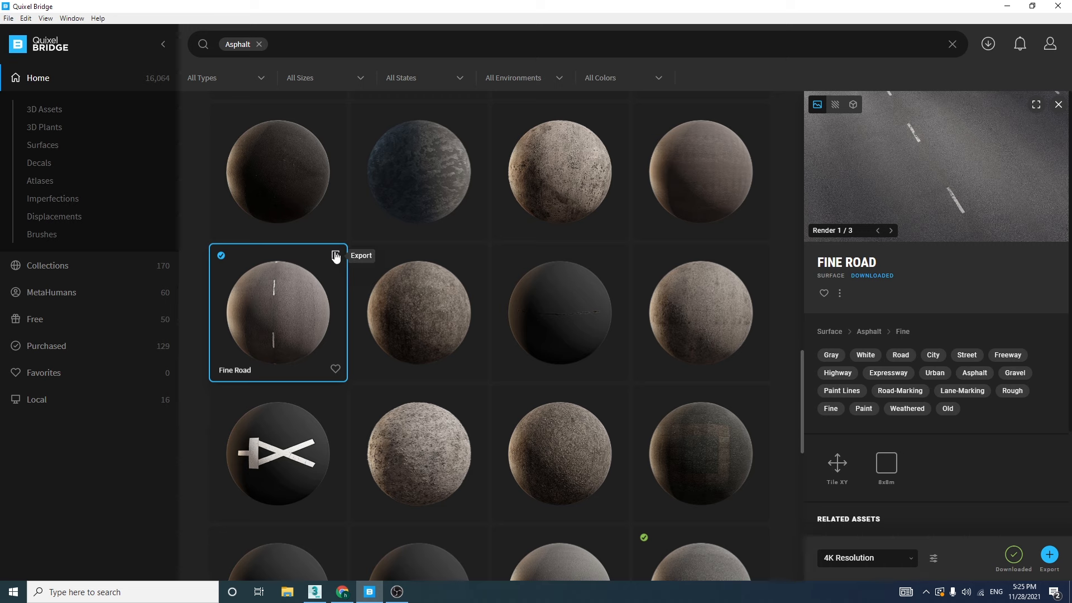
pyautogui.click(314, 591)
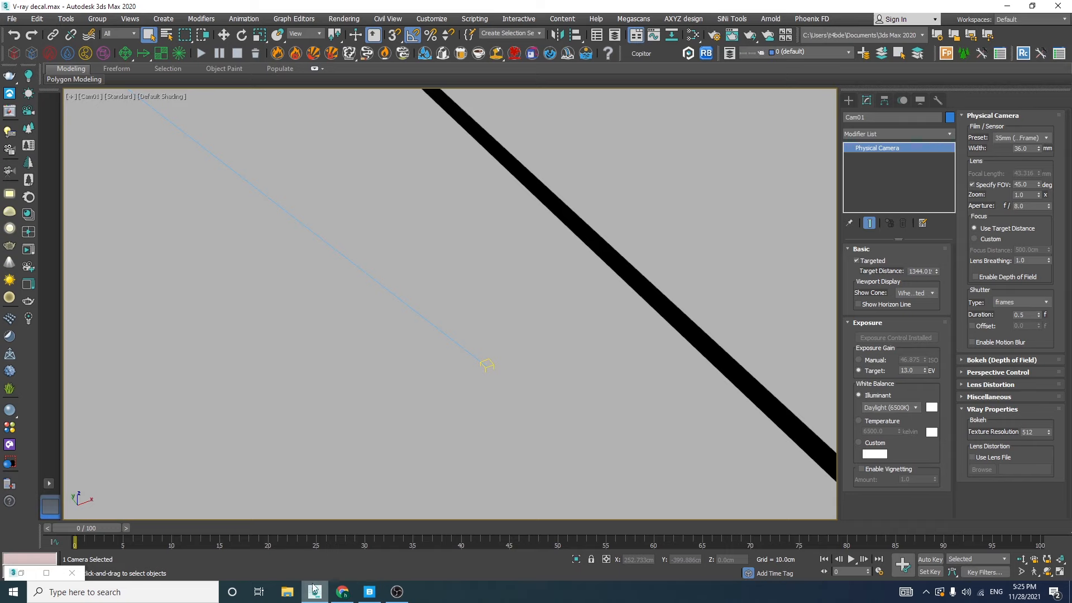
pyautogui.click(419, 231)
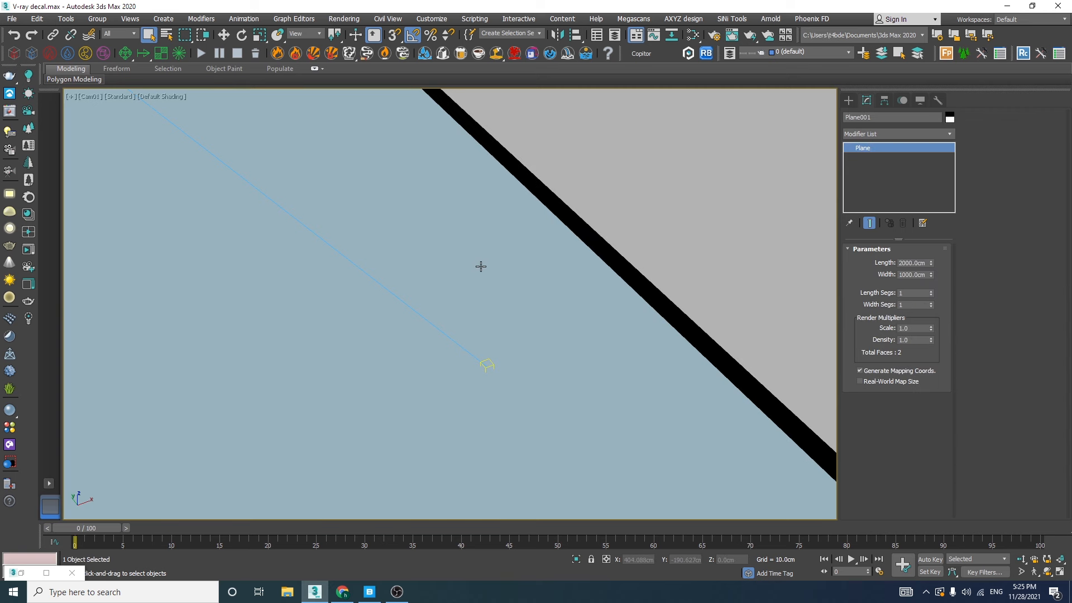
pyautogui.press('p')
pyautogui.keyDown('alt'); pyautogui.moveTo(476, 265); pyautogui.dragTo(463, 332, button='middle'); pyautogui.keyUp('alt')
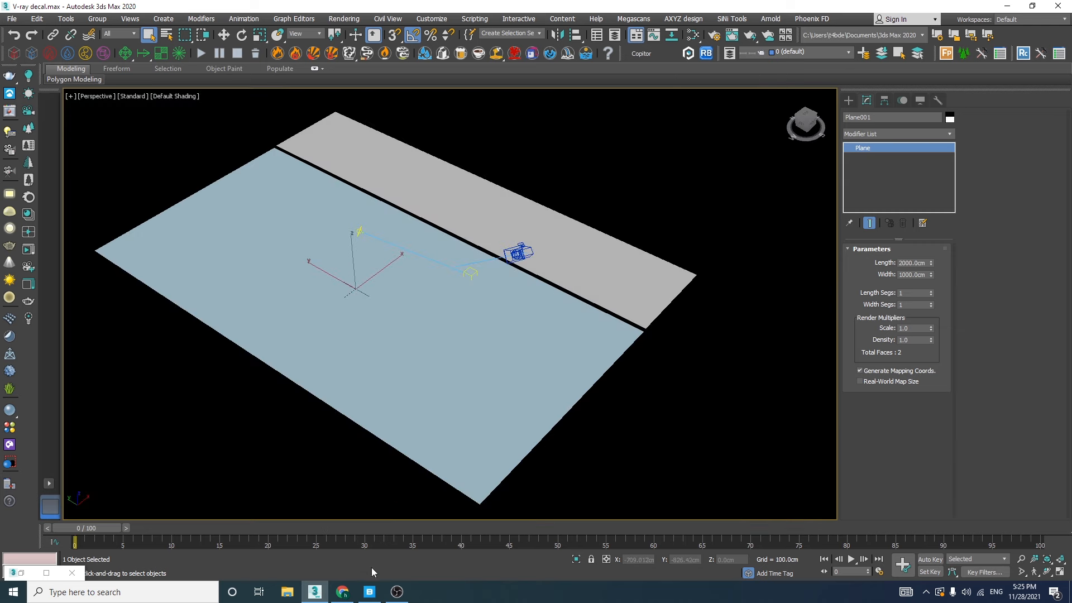
pyautogui.click(369, 592)
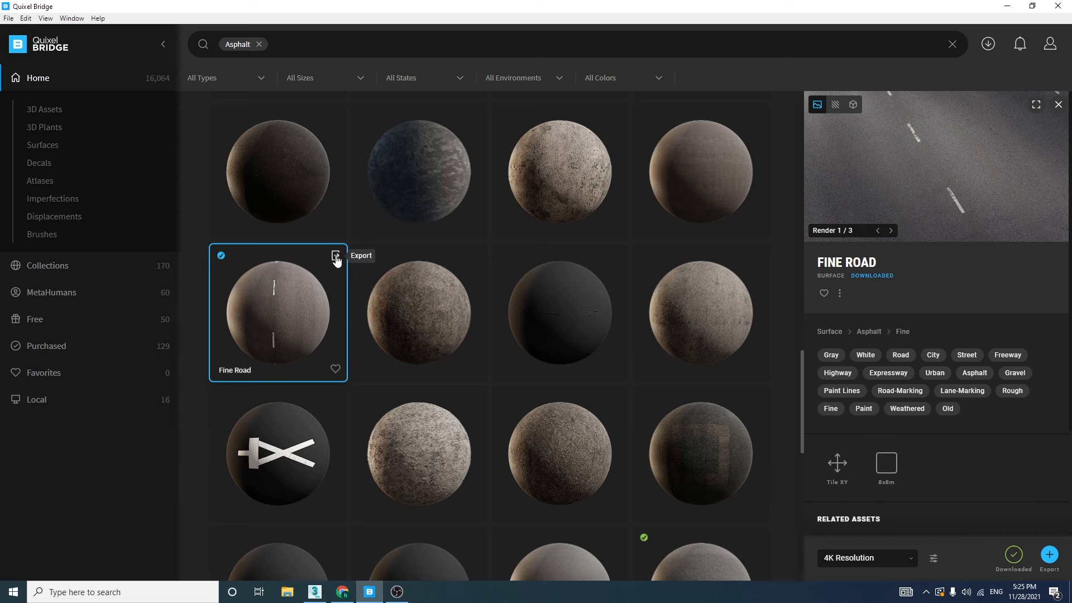
pyautogui.click(336, 256)
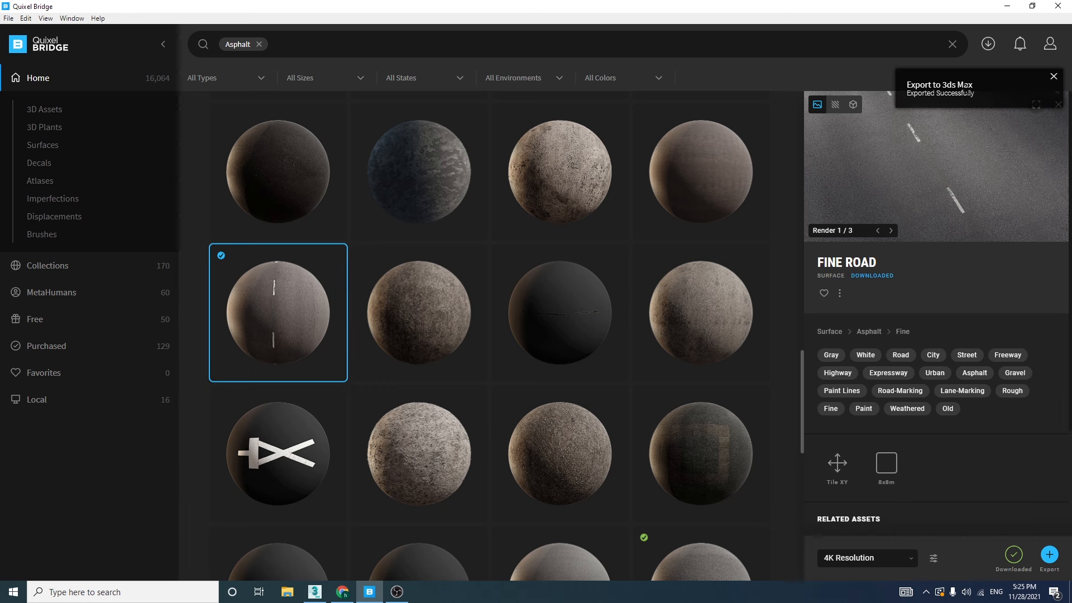
# Switch to 3ds Max and examine the asphalt texture and the VRayDisplacementMod parameters on the road plane
pyautogui.click(314, 592)
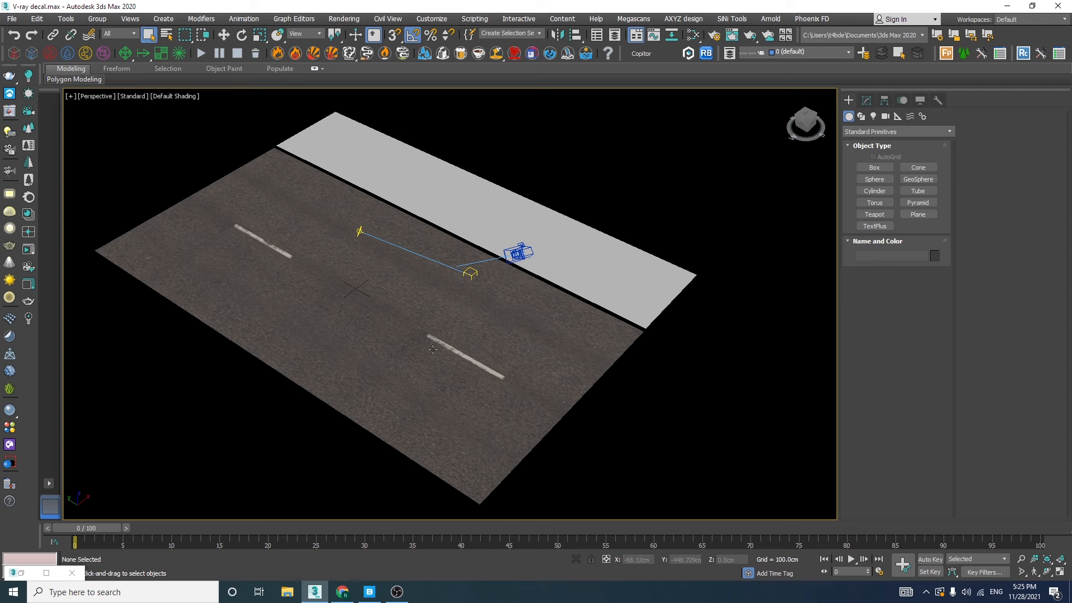
pyautogui.scroll(10, 432, 350)
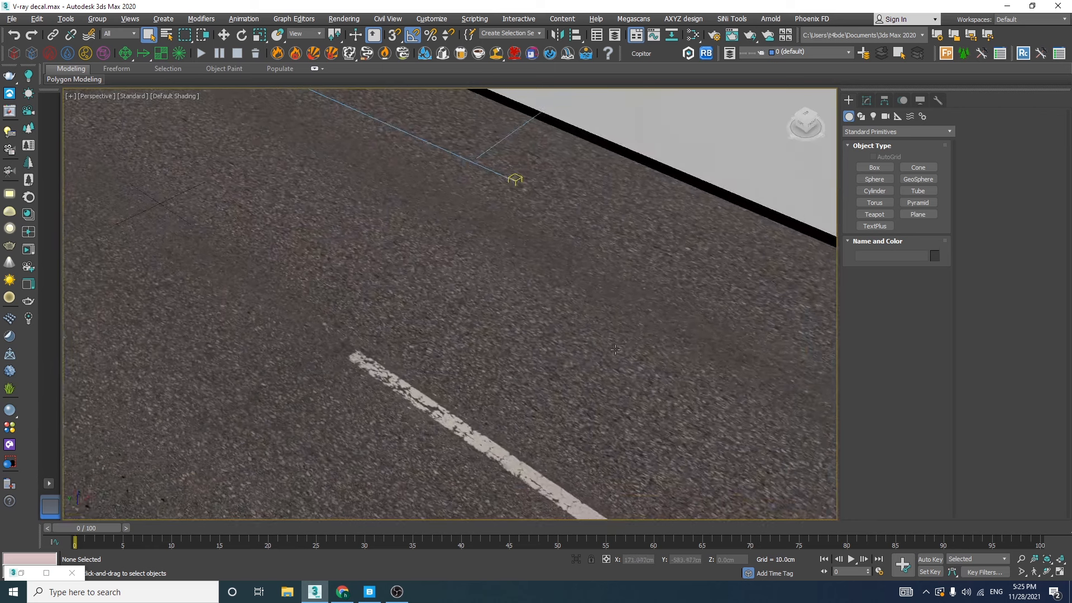
pyautogui.click(513, 300)
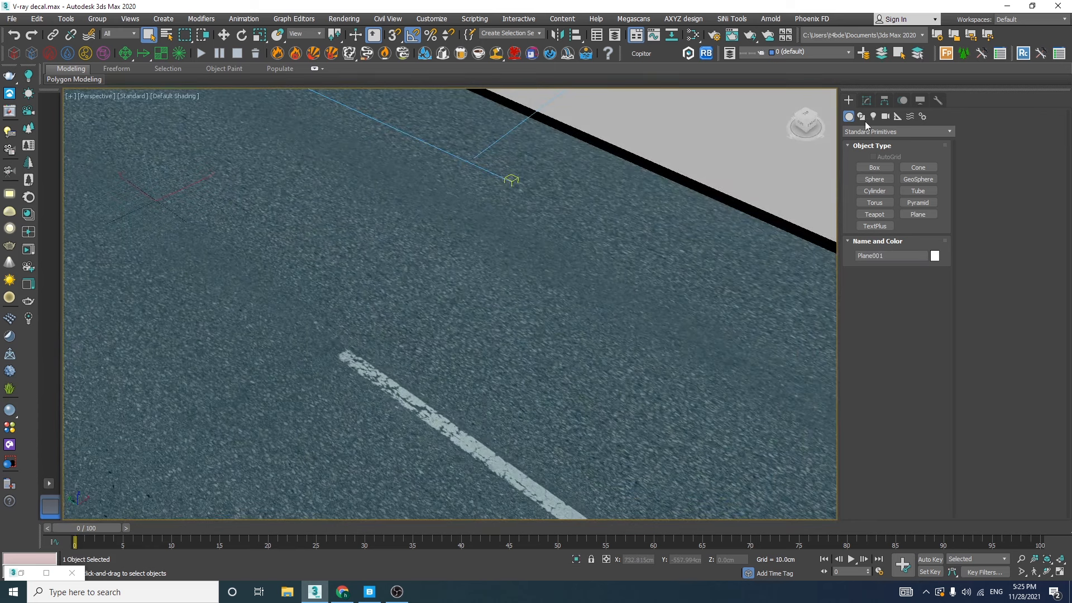
pyautogui.click(866, 100)
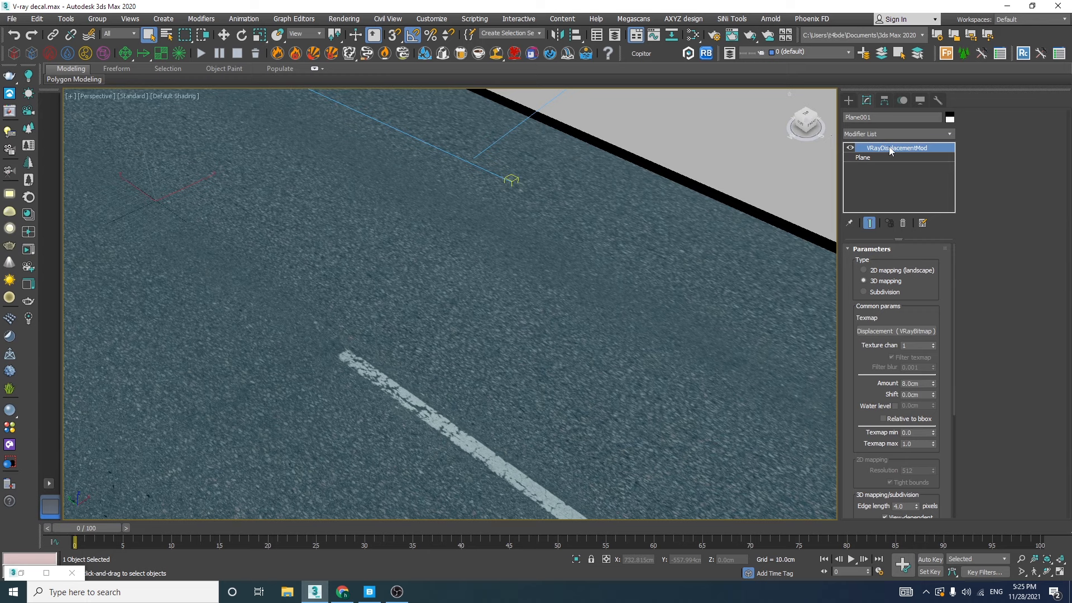
pyautogui.scroll(-4, 453, 369)
pyautogui.keyDown('alt'); pyautogui.moveTo(453, 369); pyautogui.dragTo(272, 150, button='middle'); pyautogui.keyUp('alt')
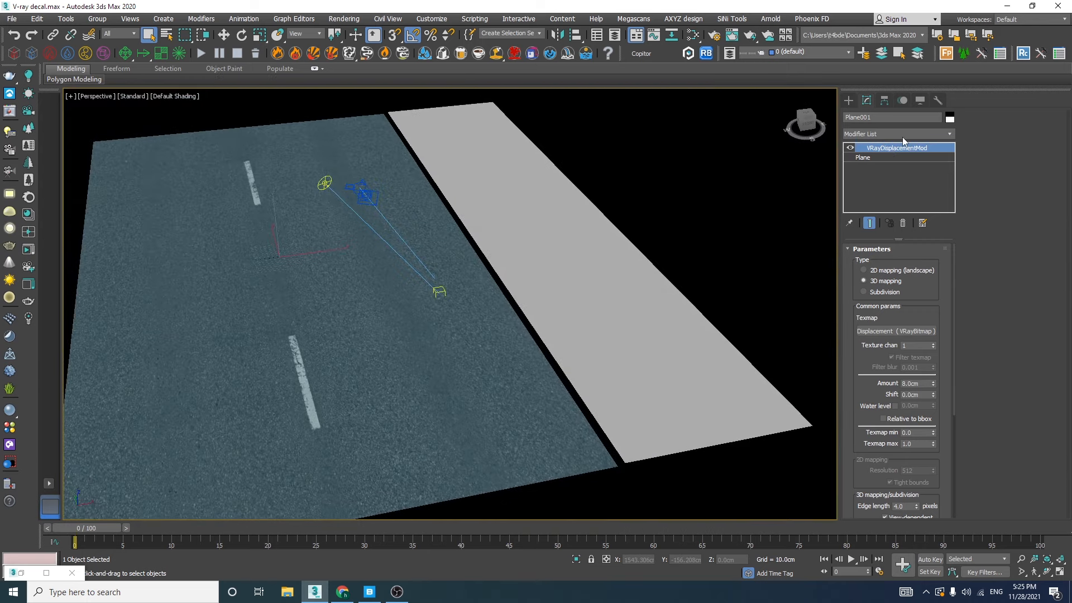
# Add a UVW Map modifier to the road plane with planar mapping, length 1000 cm and width 1000 cm
pyautogui.click(882, 132)
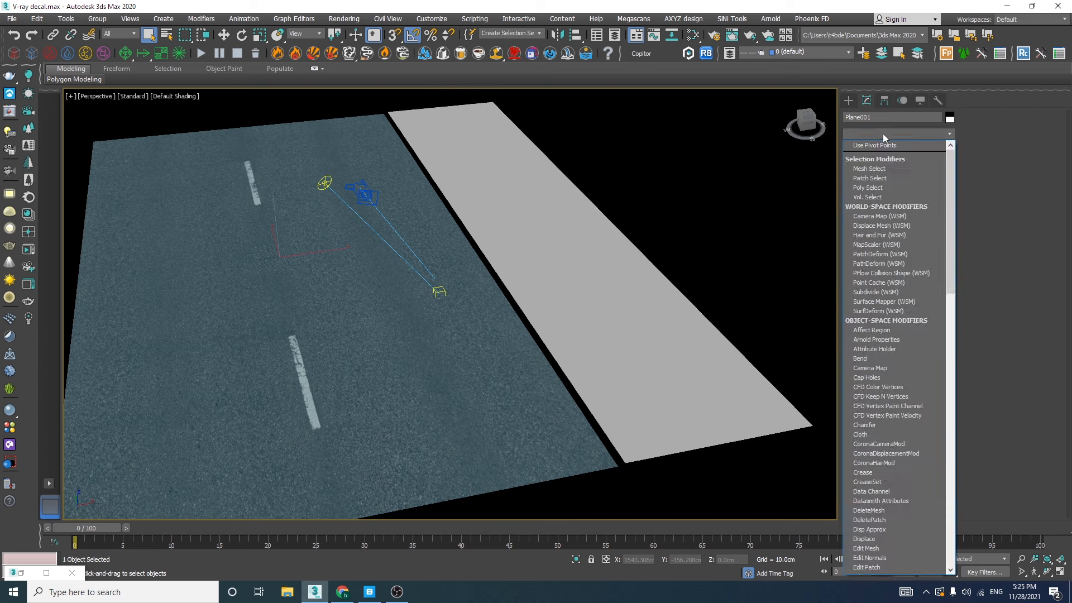
pyautogui.moveTo(949, 156); pyautogui.dragTo(960, 464)
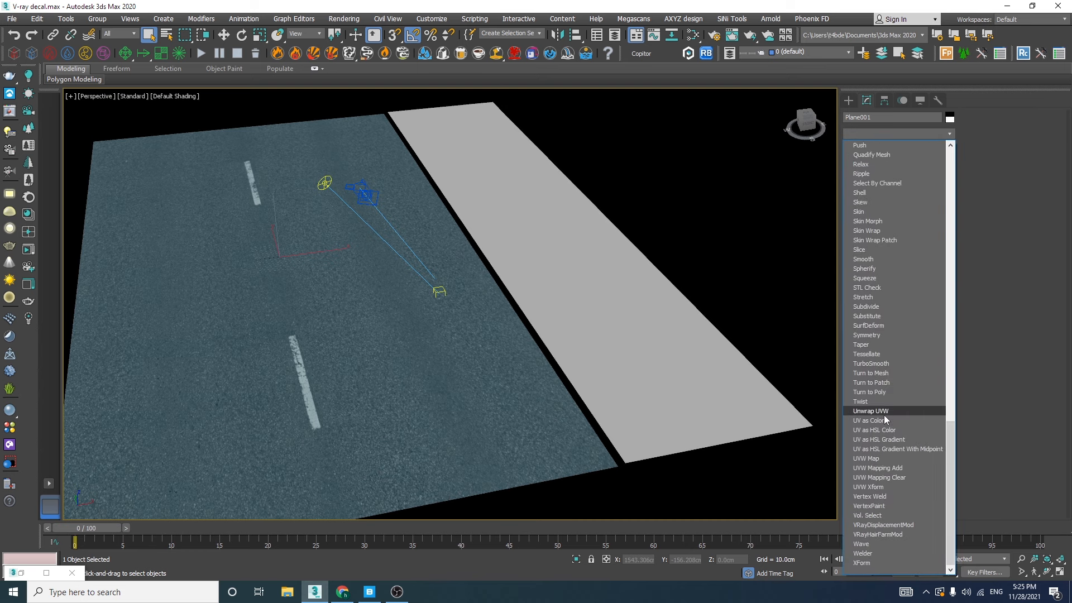
pyautogui.click(876, 459)
pyautogui.keyDown('alt'); pyautogui.moveTo(367, 341); pyautogui.dragTo(251, 228, button='middle'); pyautogui.keyUp('alt')
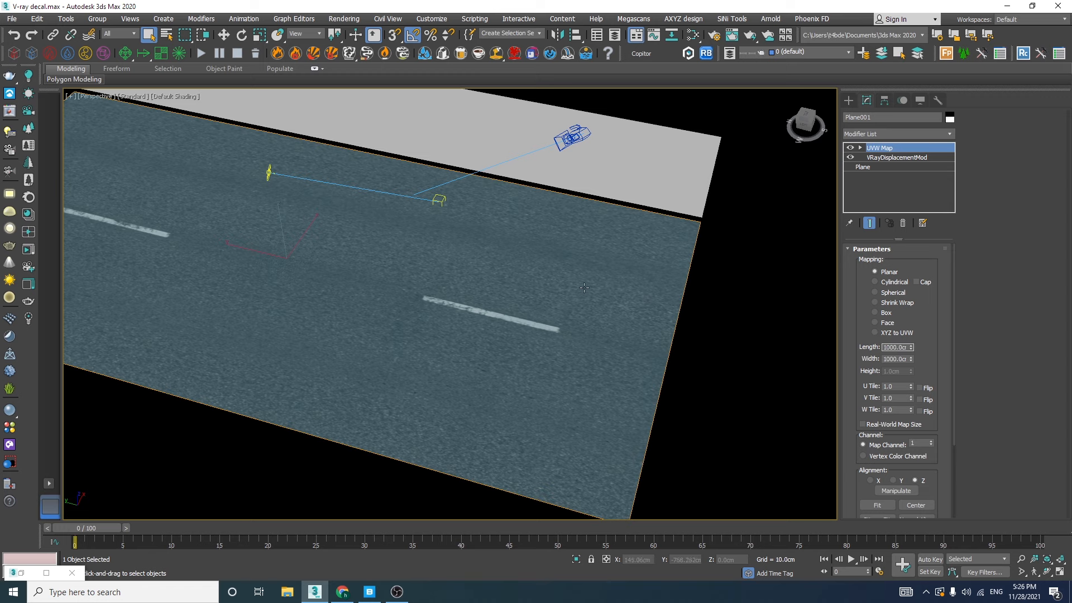
pyautogui.press('Return')
pyautogui.keyDown('alt'); pyautogui.moveTo(528, 272); pyautogui.dragTo(382, 251, button='middle'); pyautogui.keyUp('alt')
# Run an interactive V-Ray render of the asphalt road through the Cam01 camera and close the frame buffer
pyautogui.press('c')
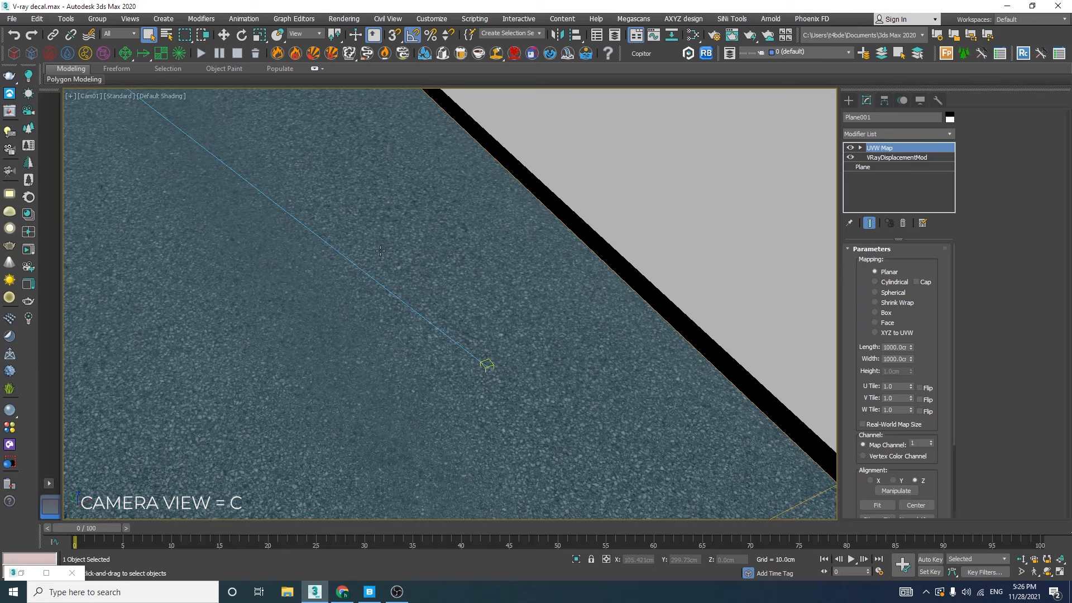
pyautogui.click(8, 110)
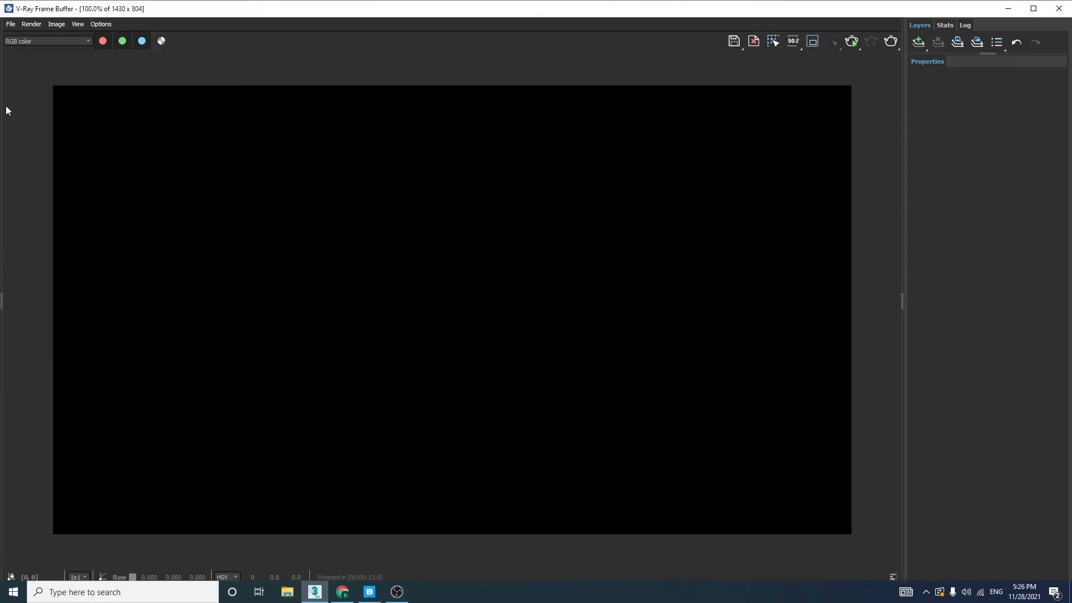
pyautogui.click(851, 42)
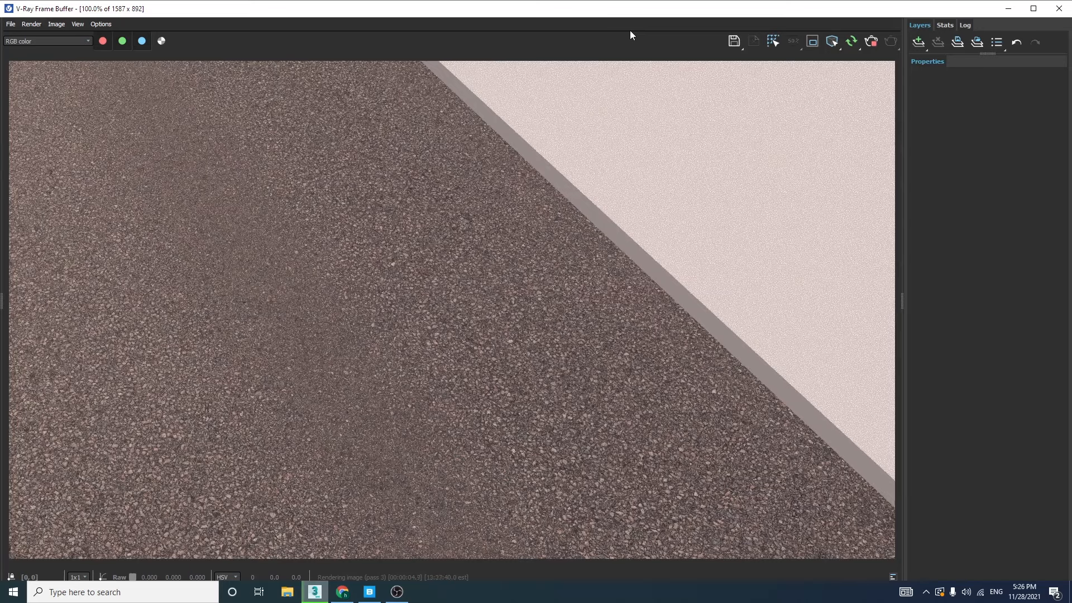
pyautogui.click(1059, 9)
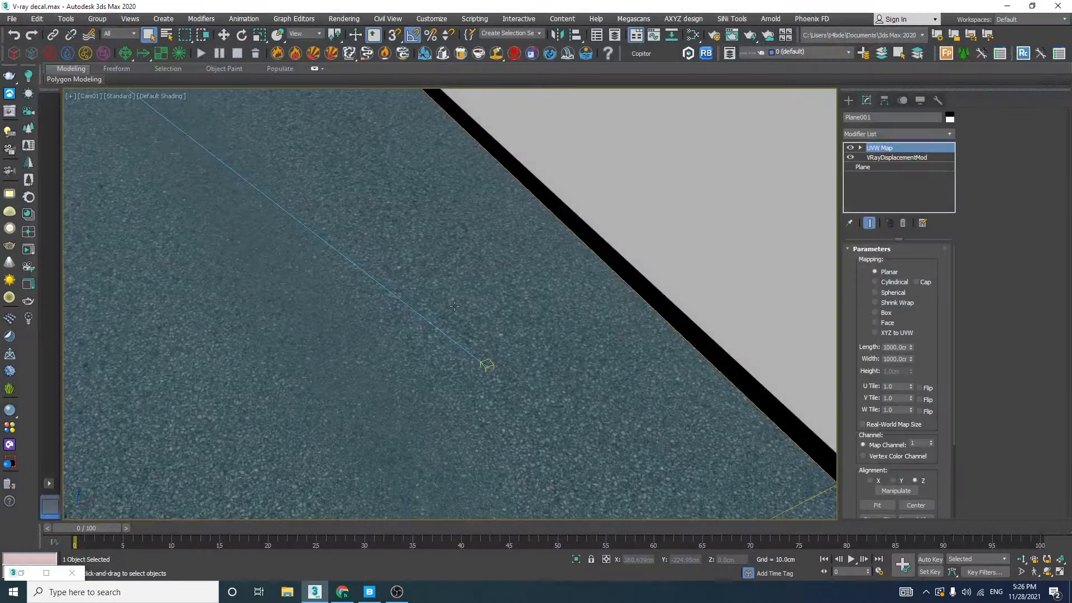
# Switch to Quixel Bridge and browse the 3D Assets, 3D Plants and Surfaces categories
pyautogui.click(369, 592)
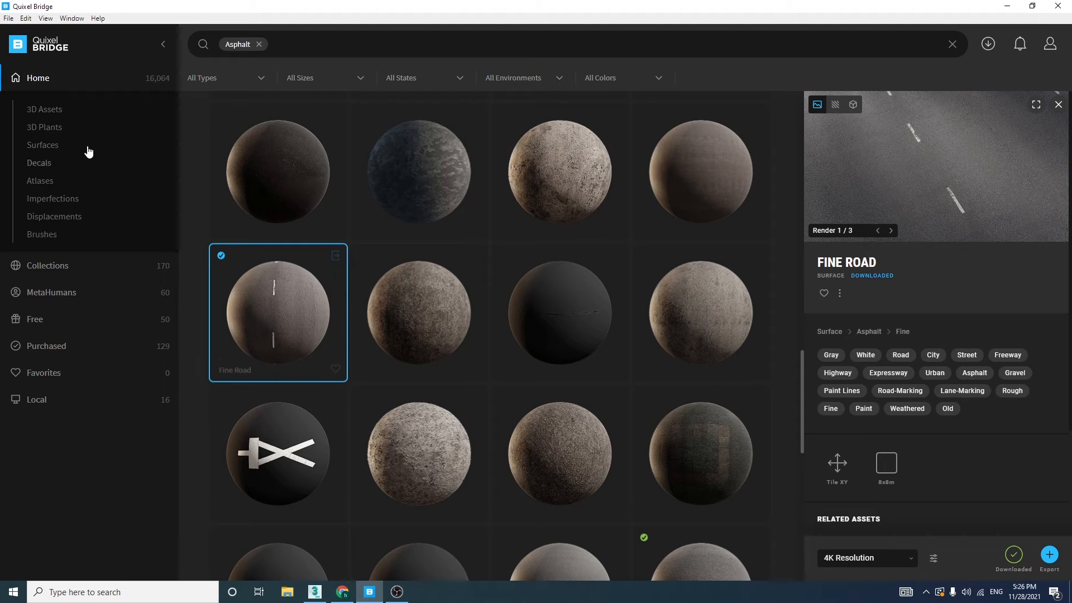
pyautogui.click(47, 109)
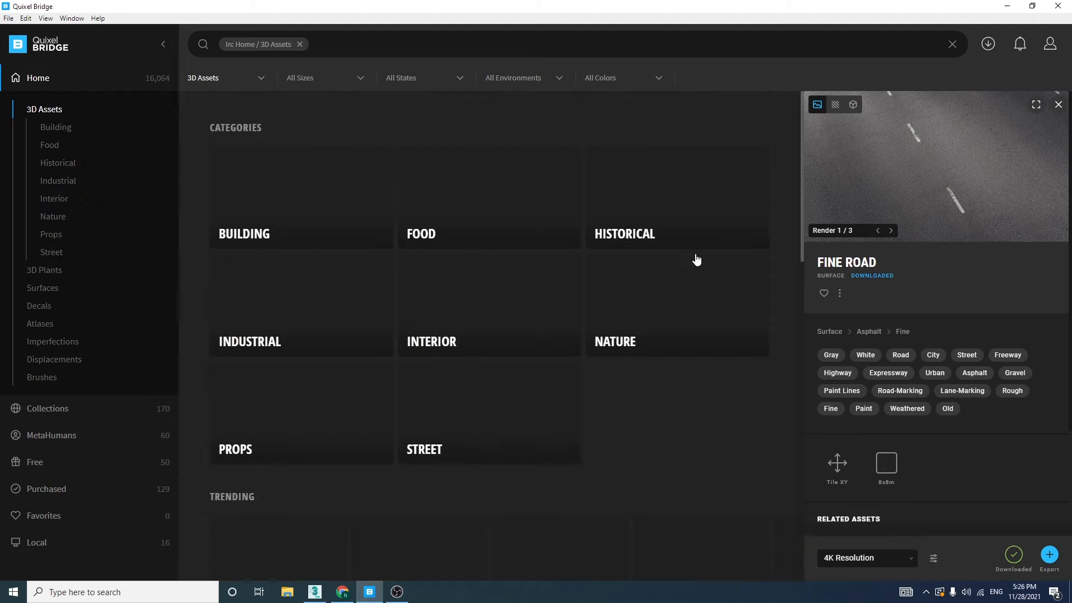
pyautogui.scroll(-10, 557, 458)
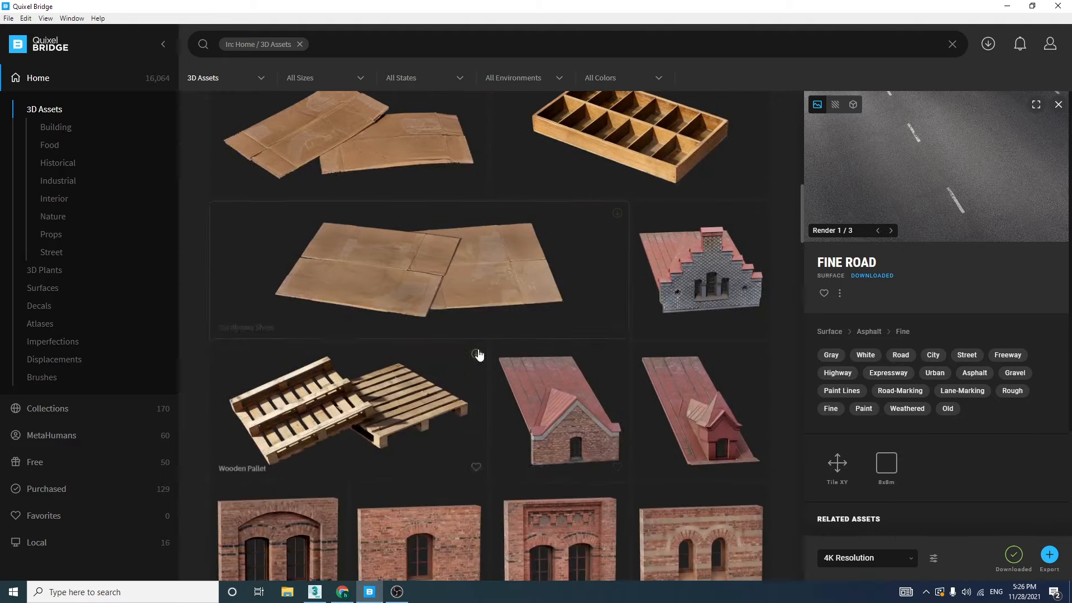
pyautogui.scroll(-2, 447, 340)
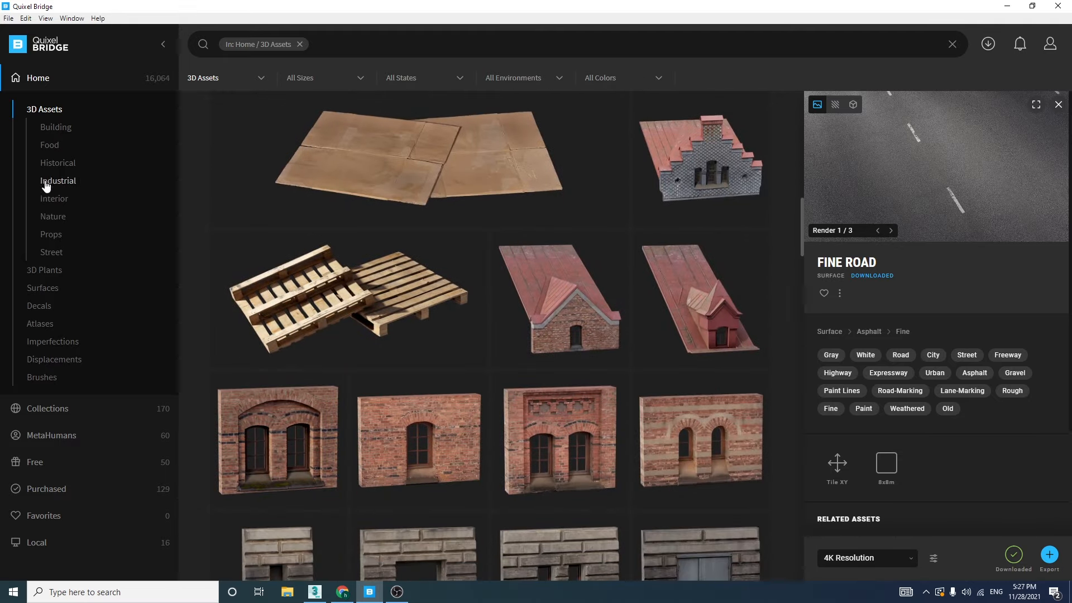
pyautogui.click(42, 271)
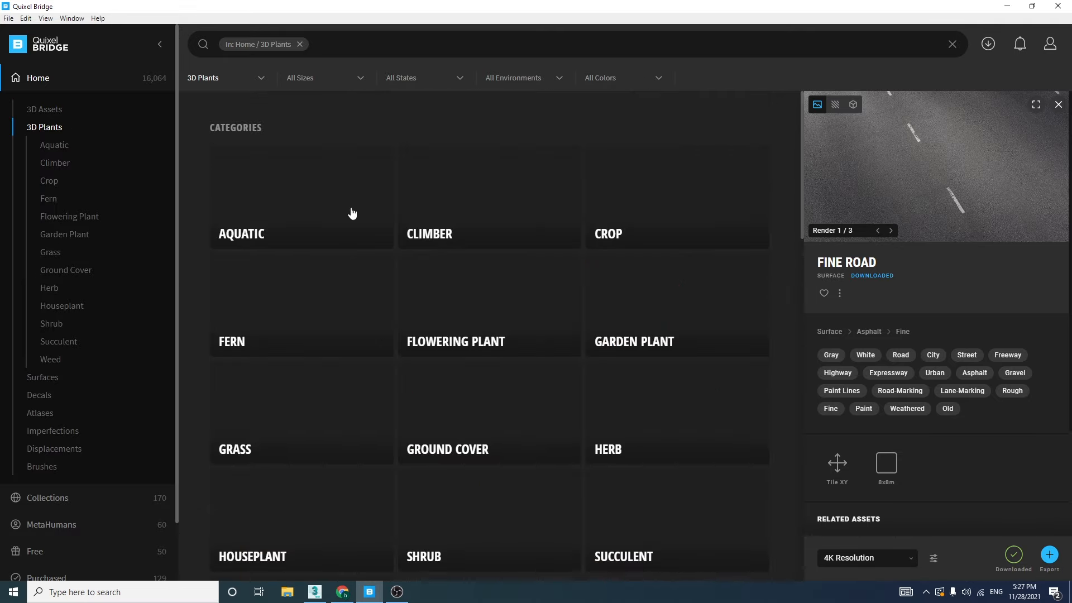
pyautogui.click(43, 380)
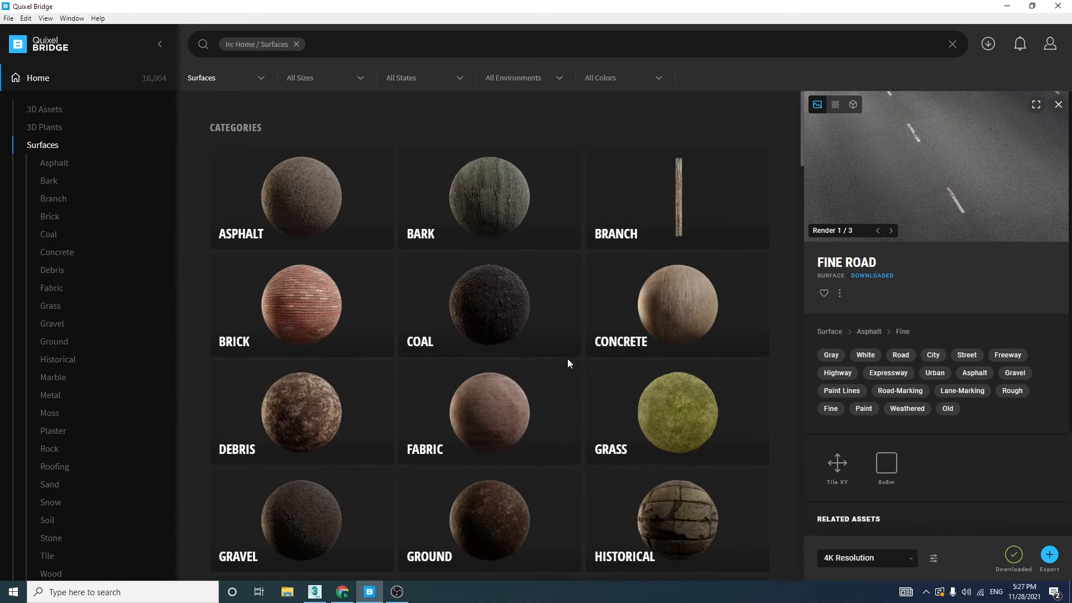
# Leave the Surfaces category and browse the downloaded Megascans assets in the Local library
pyautogui.scroll(-3, 486, 438)
pyautogui.scroll(3, 455, 431)
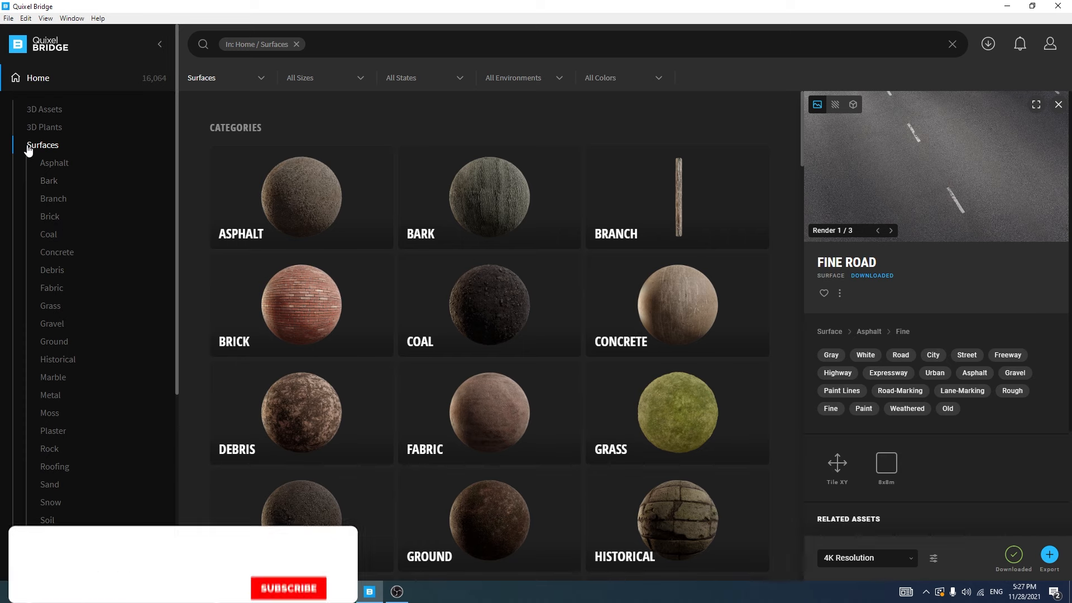
pyautogui.click(57, 79)
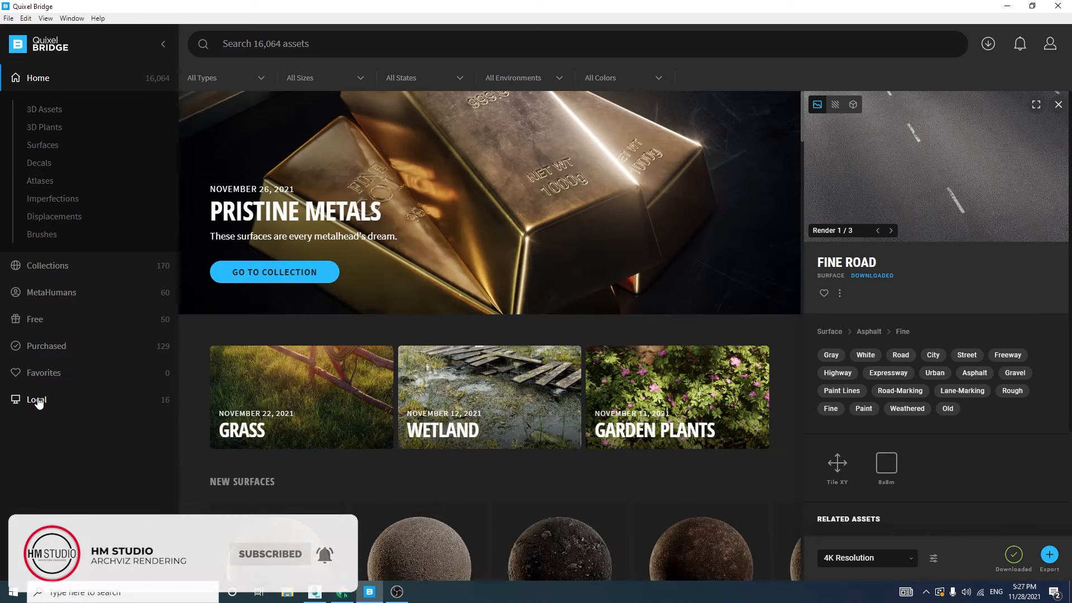
pyautogui.click(37, 401)
pyautogui.scroll(-5, 429, 458)
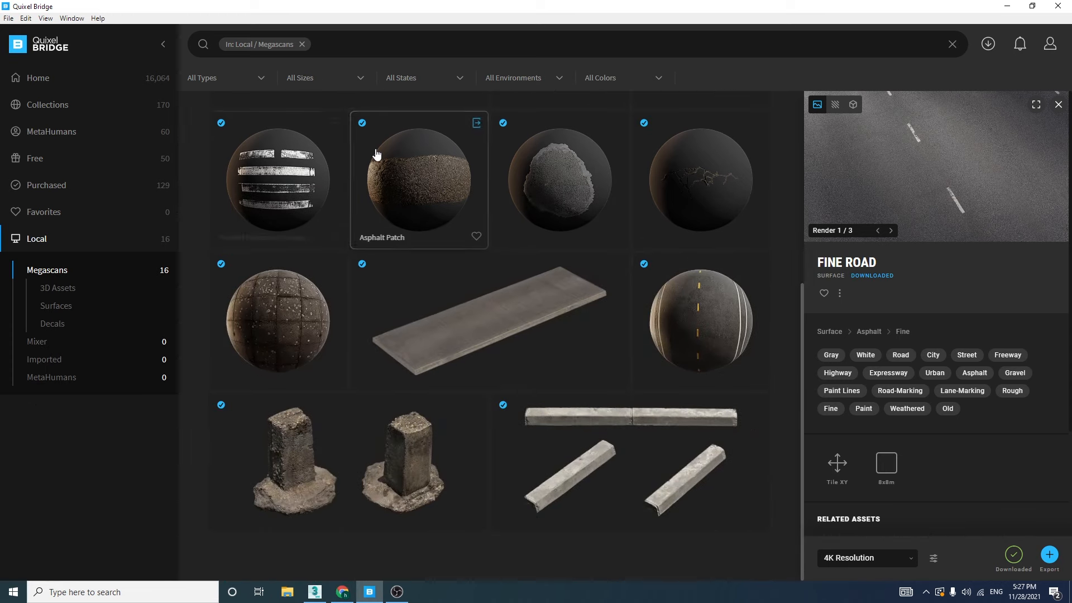
# Export the downloaded Fine American Road surface to 3ds Max with the road plane selected there
pyautogui.click(697, 327)
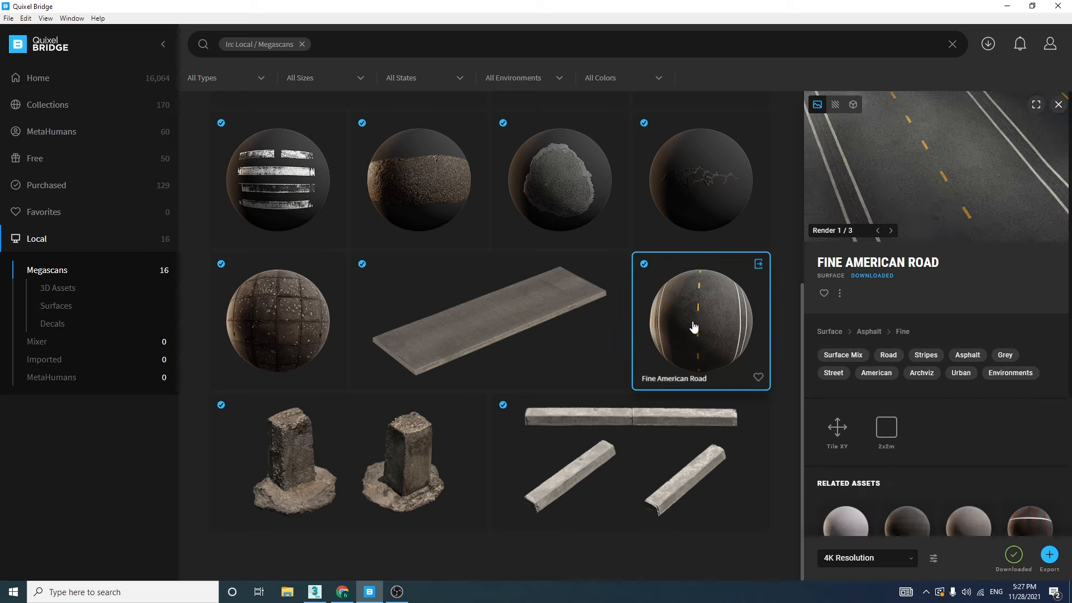
pyautogui.hotkey('alt', 'Tab')
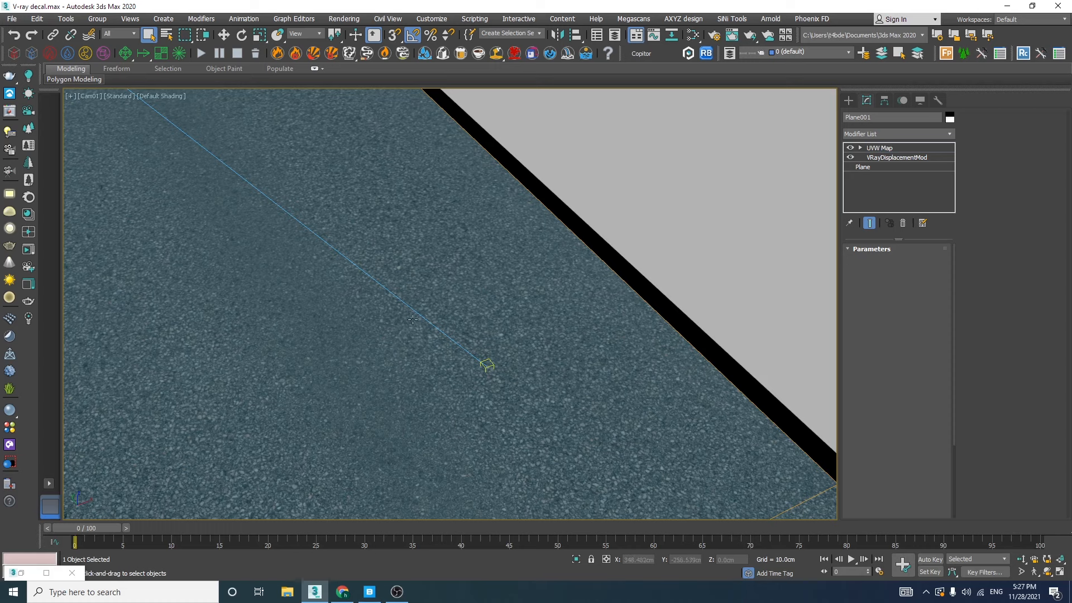
pyautogui.hotkey('alt', 'Tab')
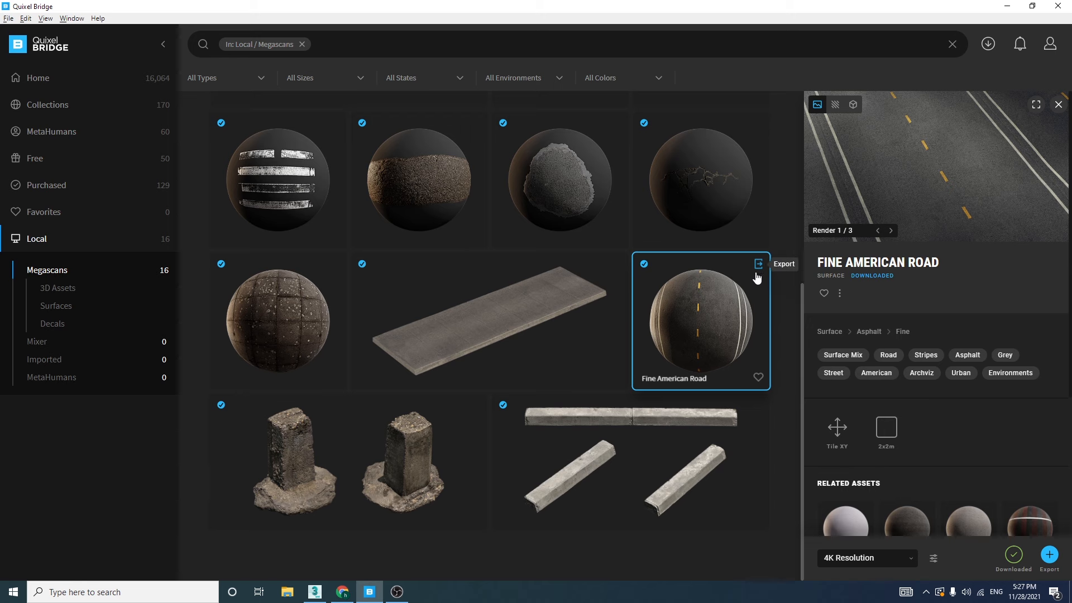
pyautogui.click(758, 264)
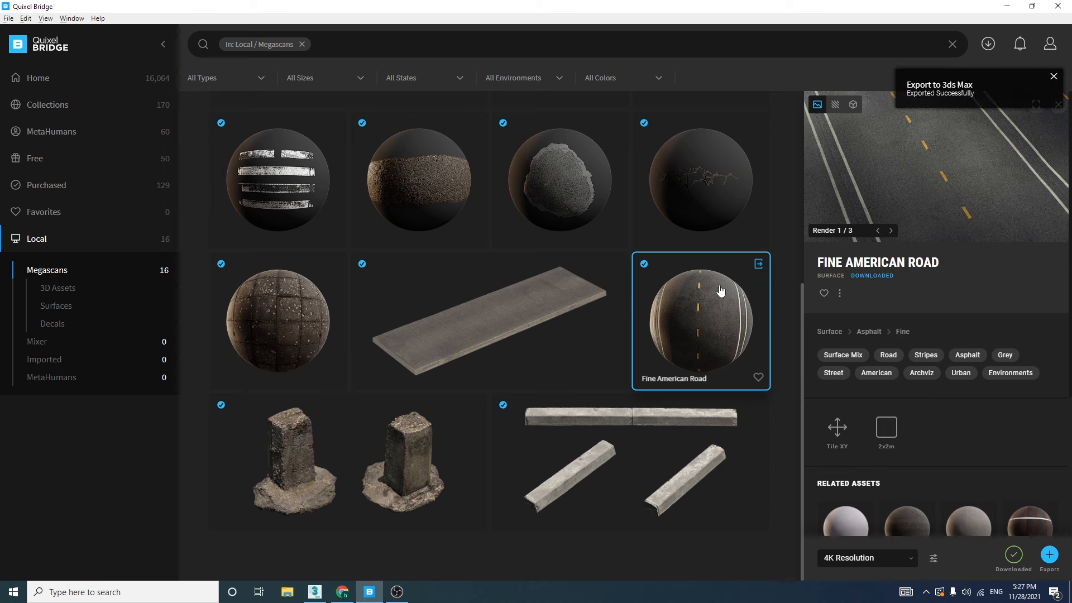
# Select the sidewalk plane in 3ds Max and export the Worn Pavement surface from Quixel Bridge onto it
pyautogui.click(324, 591)
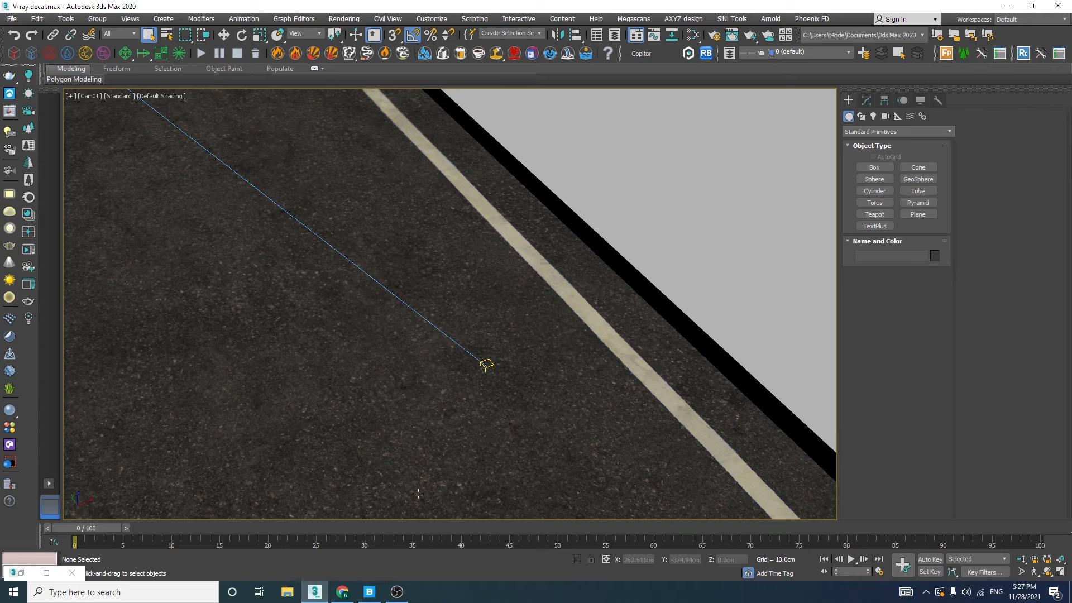
pyautogui.click(654, 252)
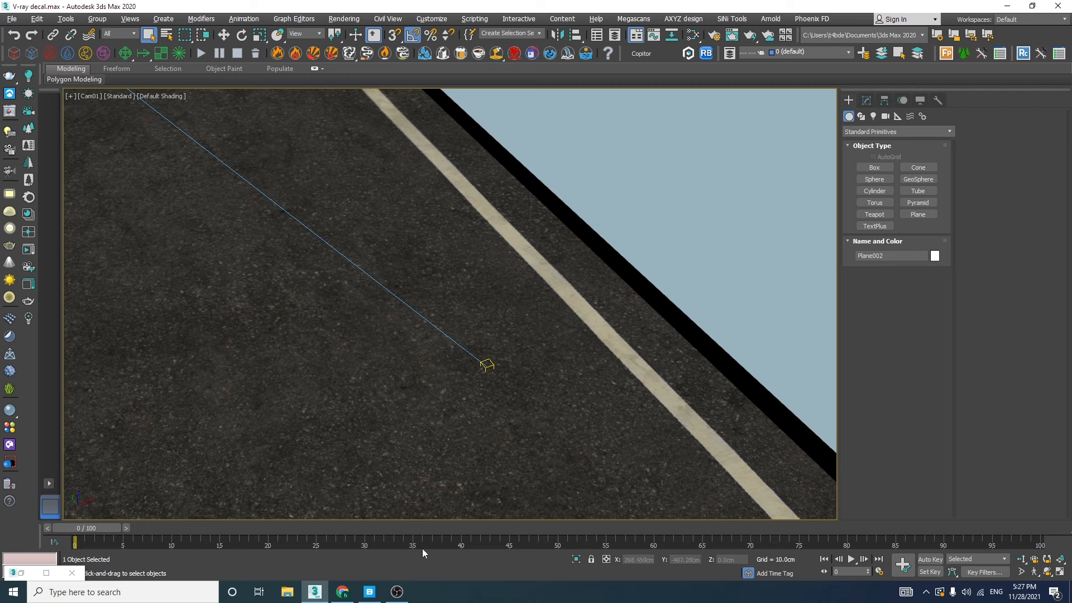
pyautogui.click(366, 592)
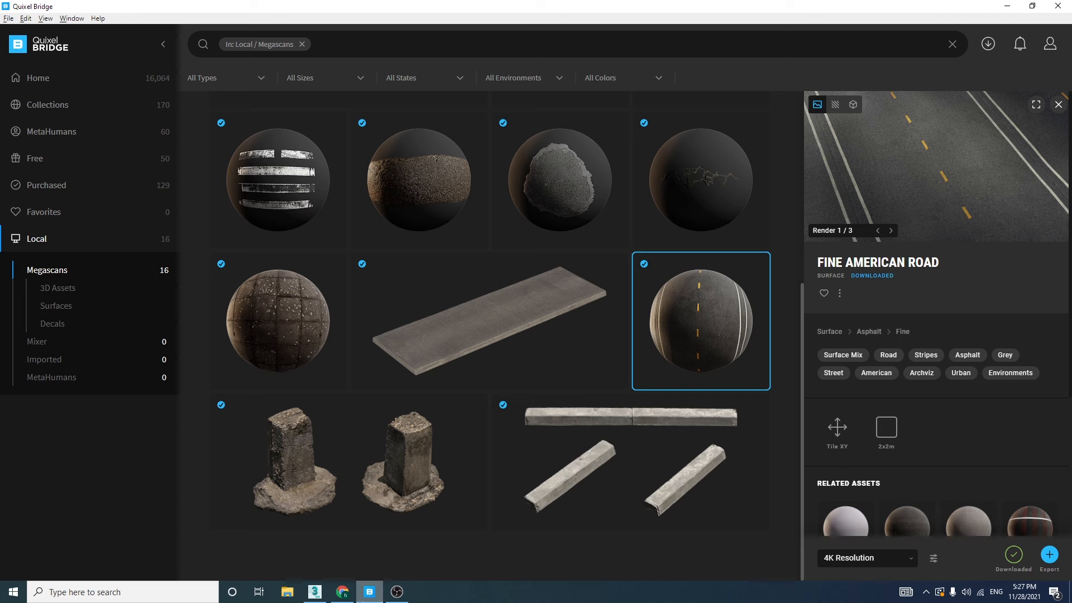
pyautogui.scroll(5, 591, 457)
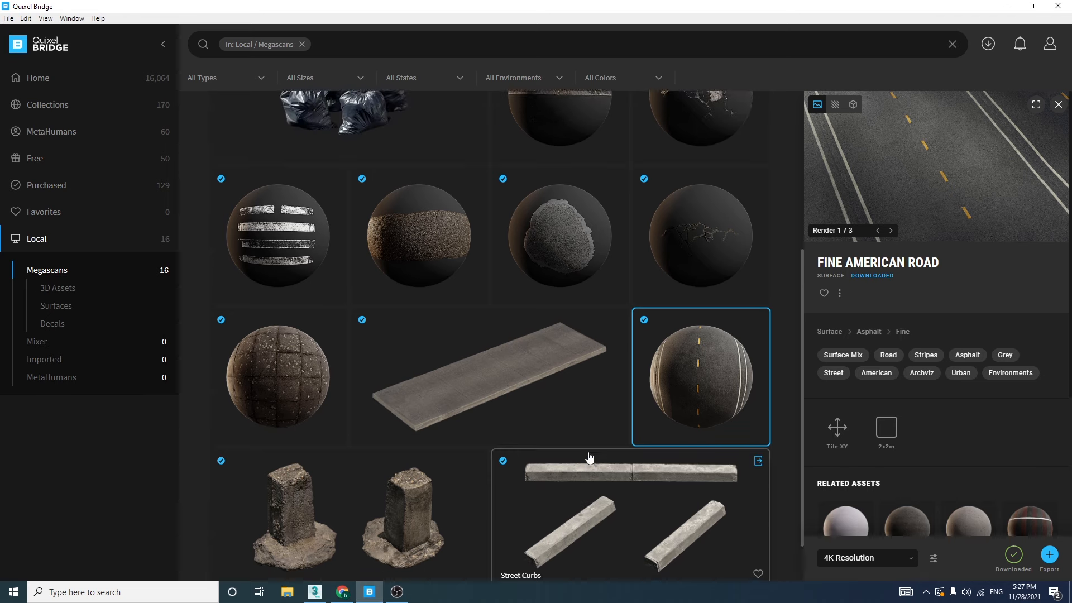
pyautogui.click(721, 223)
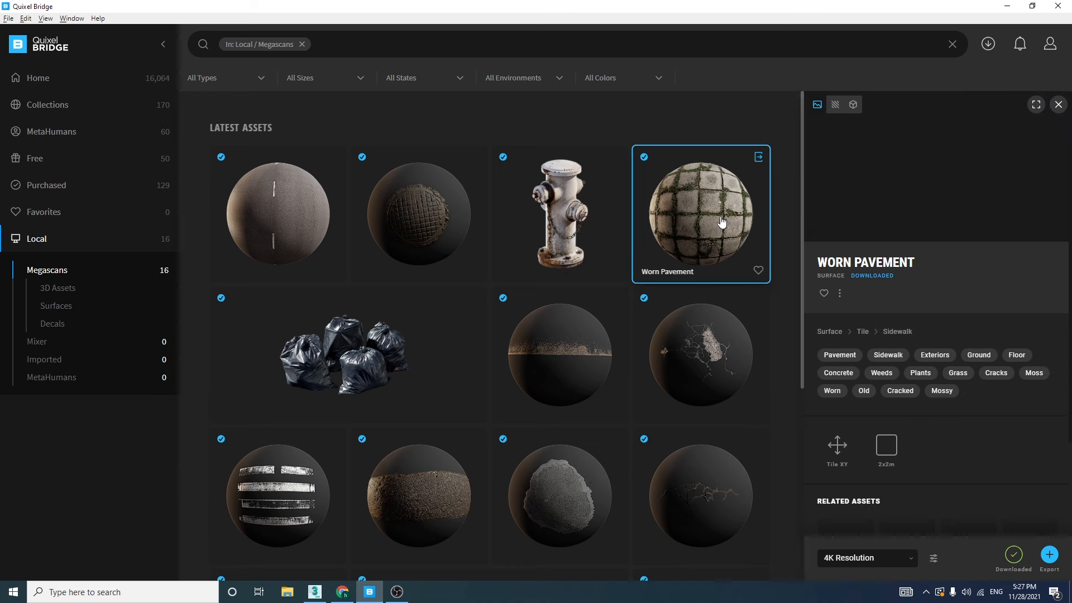
pyautogui.click(760, 159)
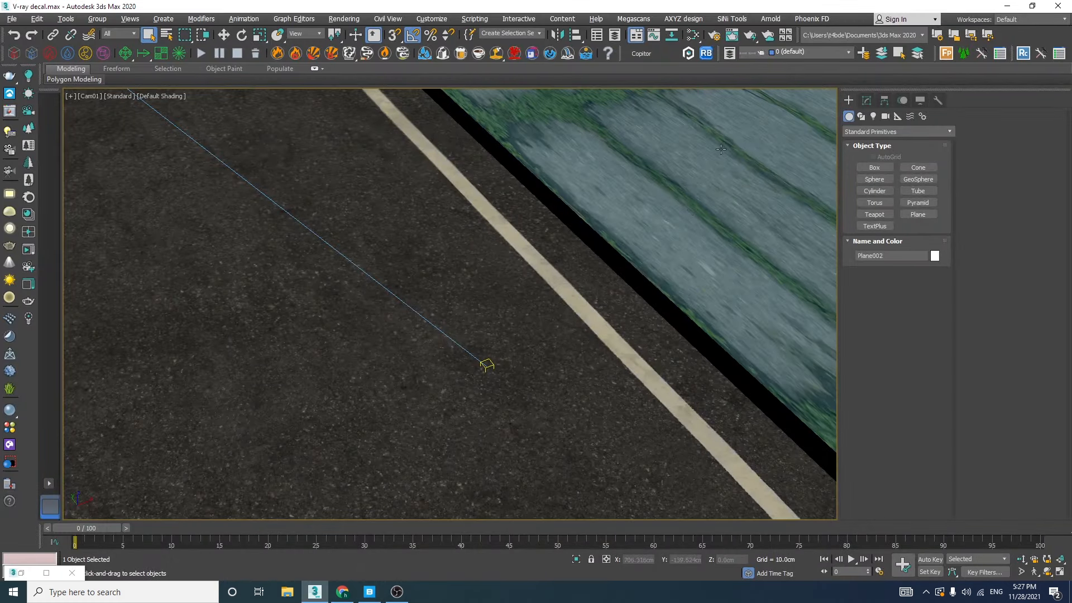
# In the Perspective view, add a UVW Map modifier to the sidewalk plane beneath its VRayDisplacementMod
pyautogui.press('p')
pyautogui.scroll(-5, 607, 255)
pyautogui.keyDown('alt'); pyautogui.moveTo(606, 254); pyautogui.dragTo(549, 298, button='middle'); pyautogui.keyUp('alt')
pyautogui.scroll(5, 627, 222)
pyautogui.click(867, 100)
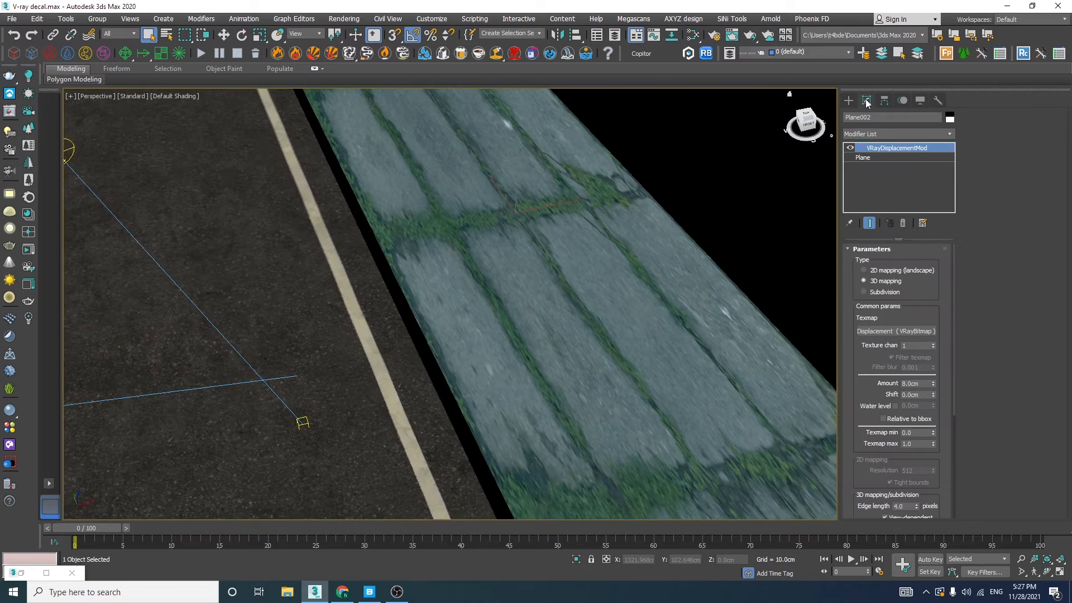
pyautogui.click(872, 158)
pyautogui.click(896, 134)
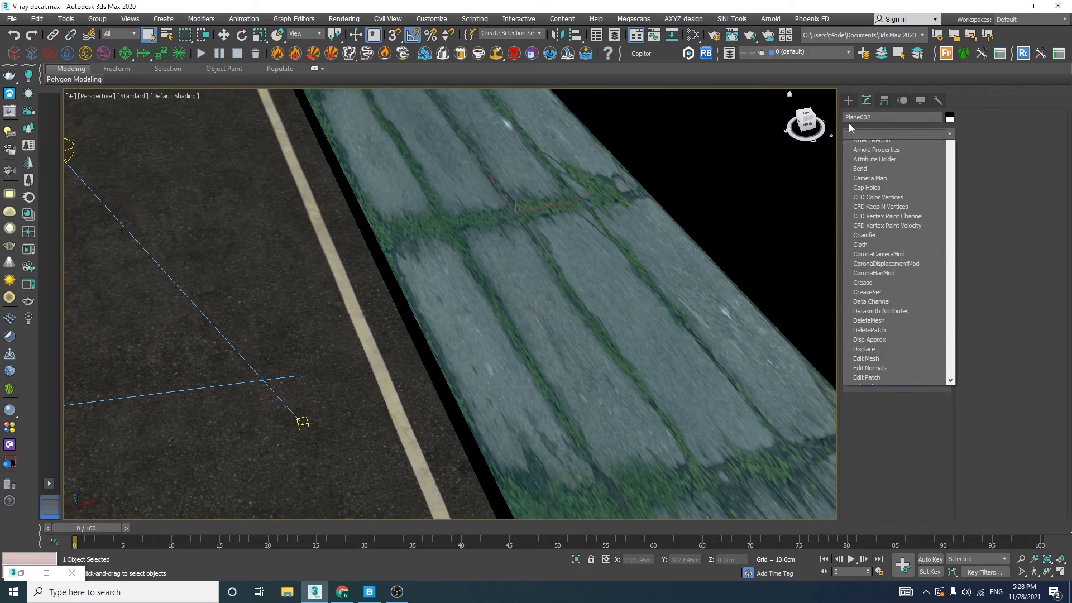
pyautogui.write('uvw')
pyautogui.press('Return')
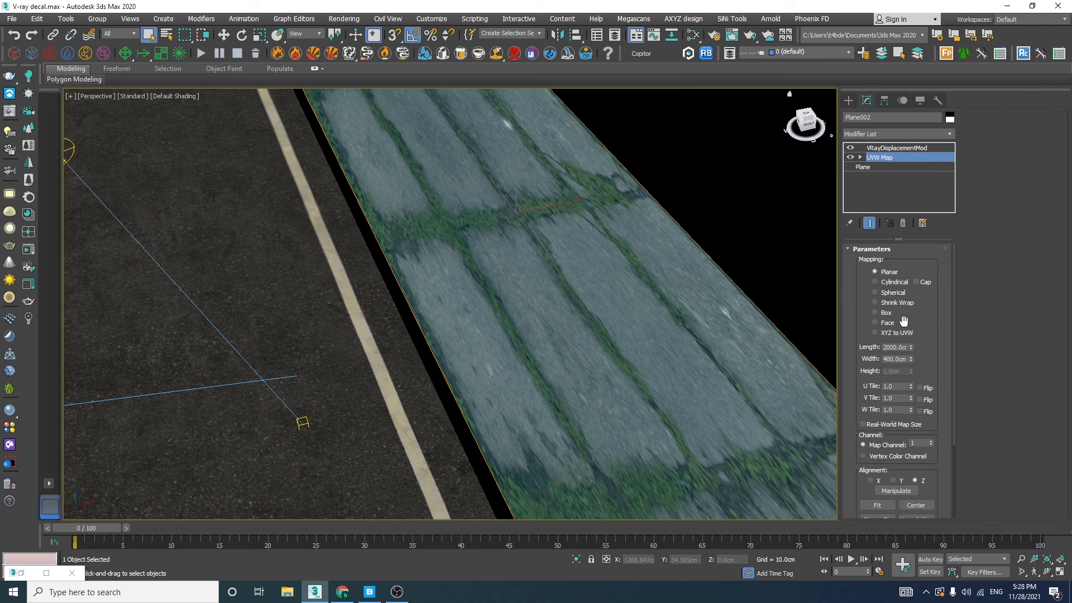
# Set the sidewalk's planar UVW mapping to a length of 200 cm and a width of 200 cm
pyautogui.doubleClick(891, 348)
pyautogui.press('Return')
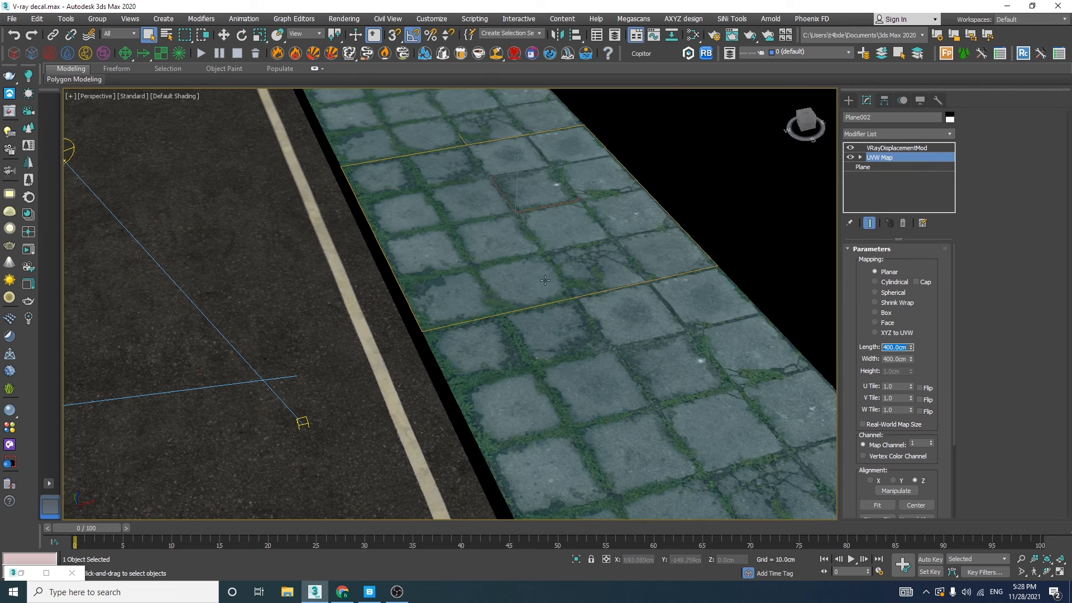
pyautogui.write('200')
pyautogui.press('Return')
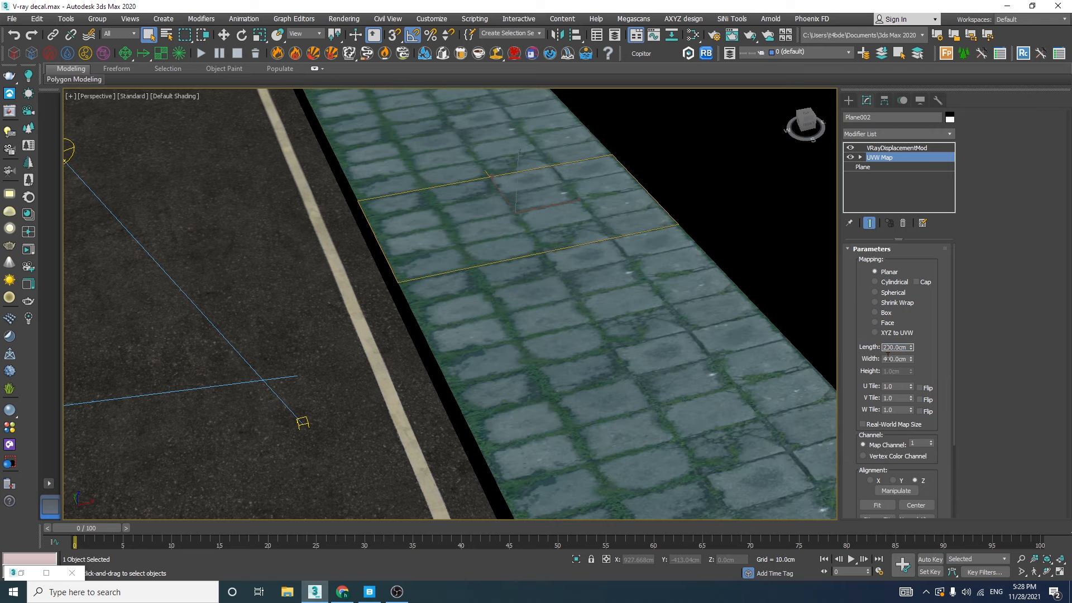
pyautogui.press('Tab')
pyautogui.write('200')
pyautogui.press('Return')
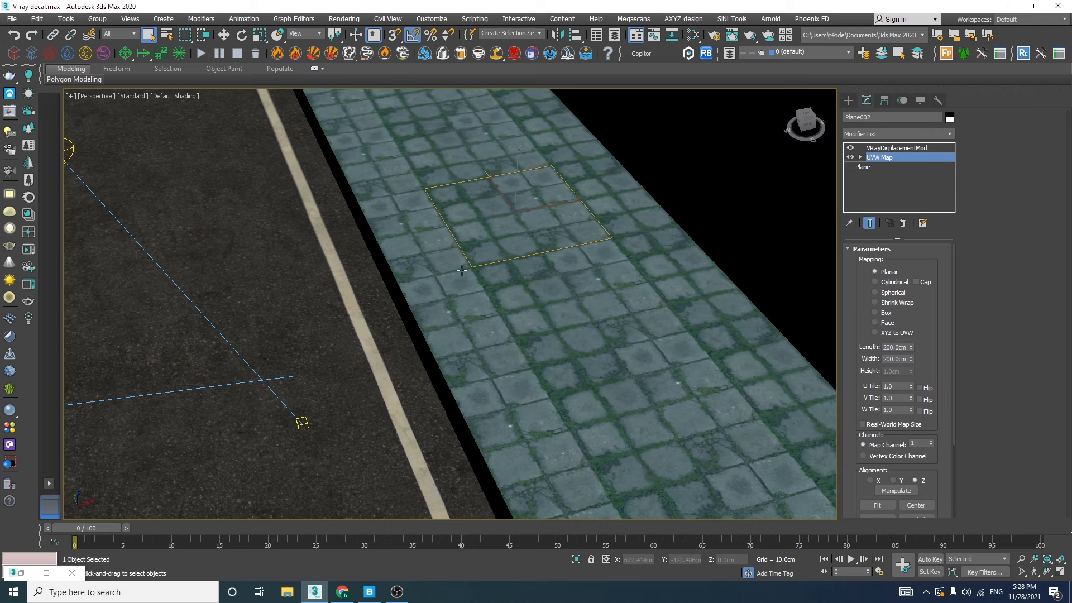
# Move the sidewalk's UVW Map gizmo about -100 cm along X to align it with the plane's road-side edge
pyautogui.scroll(5, 433, 251)
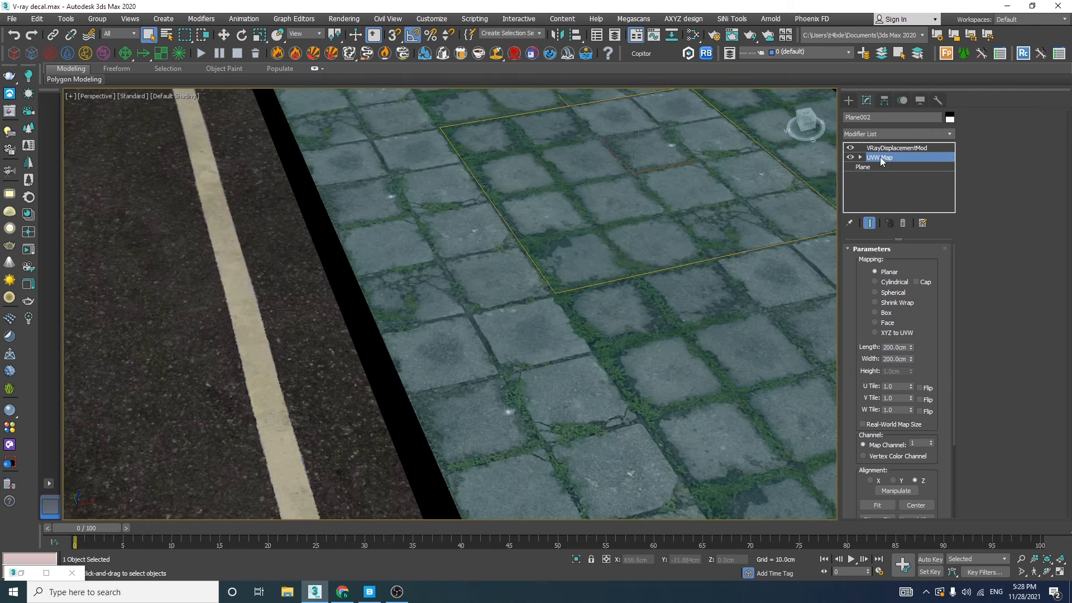
pyautogui.press('1')
pyautogui.press('w')
pyautogui.moveTo(588, 179); pyautogui.dragTo(575, 227, button='middle')
pyautogui.moveTo(661, 207); pyautogui.dragTo(514, 255)
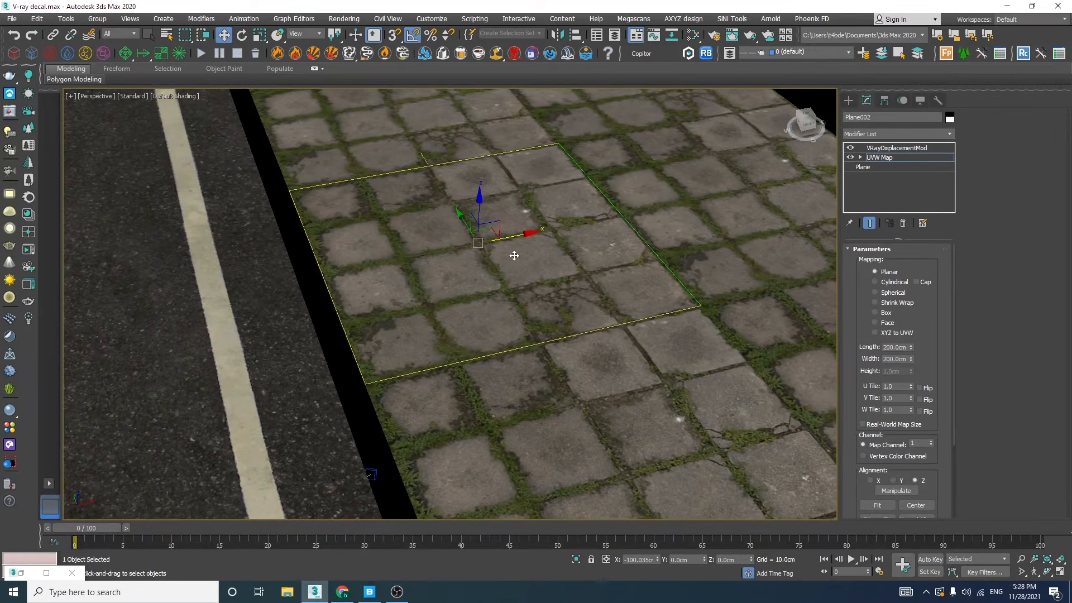
pyautogui.click(895, 148)
# Run an interactive V-Ray render of the road and sidewalk through the Cam01 camera
pyautogui.press('c')
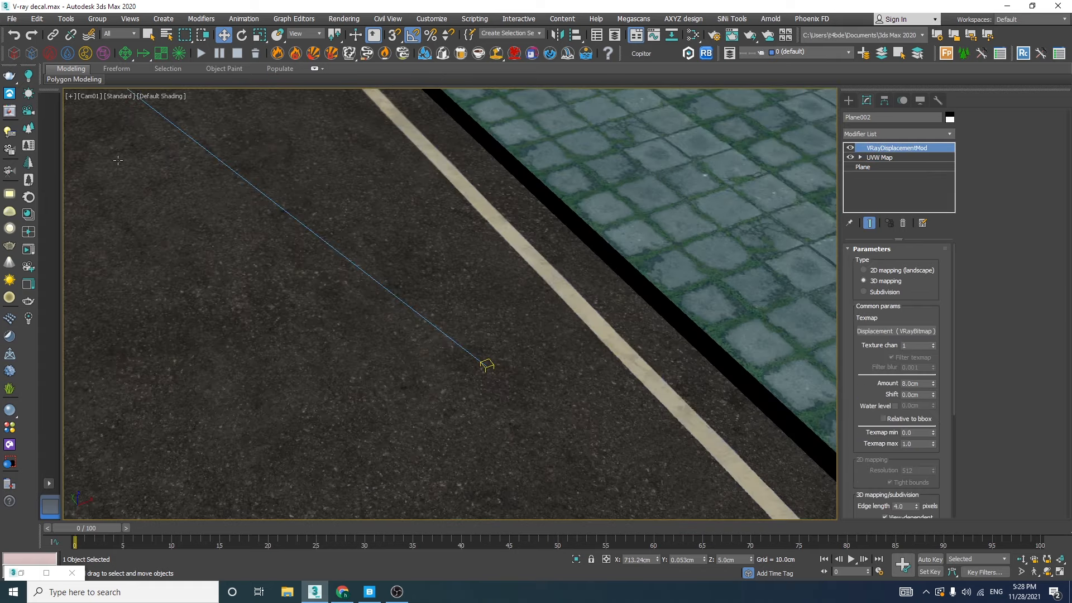
pyautogui.click(6, 113)
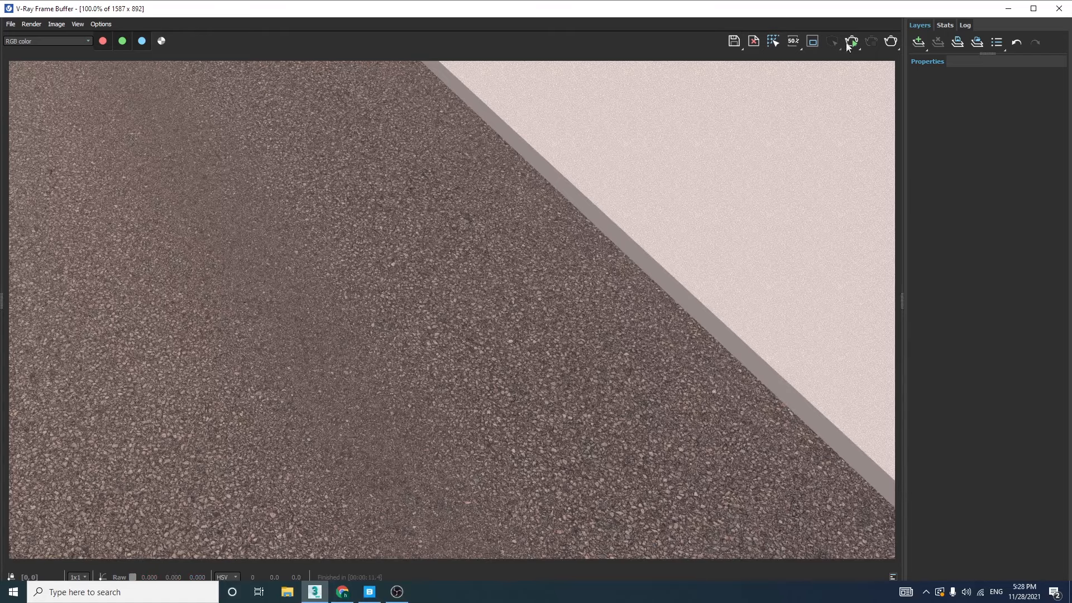
pyautogui.moveTo(824, 12)
pyautogui.mouseDown()
pyautogui.moveTo(727, 185)
pyautogui.moveTo(816, 21)
pyautogui.mouseUp()
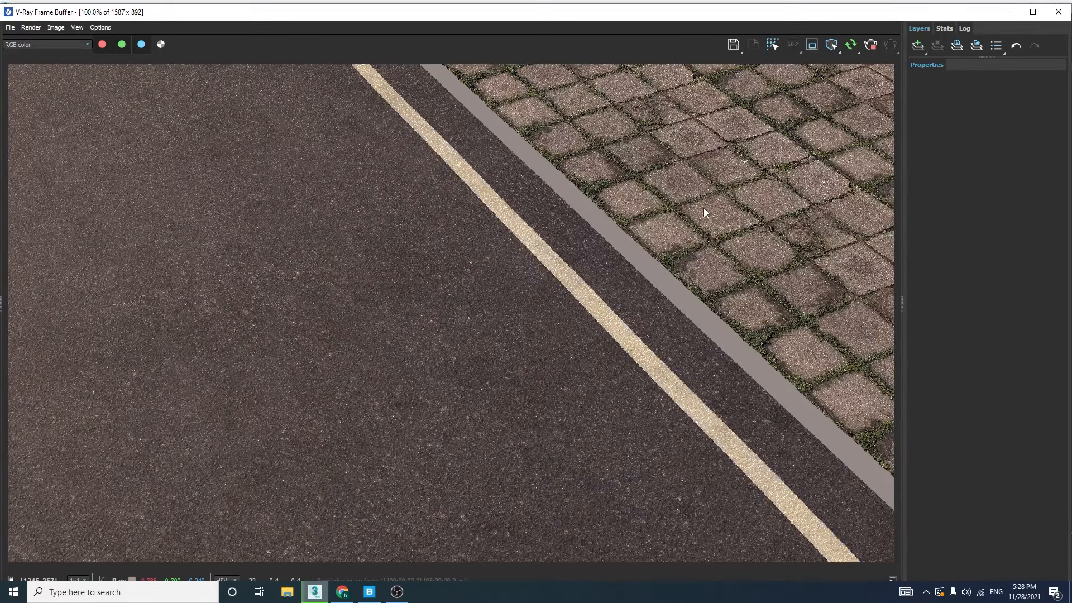
# Render a region over the pavement tiles, inspect their detail up close, and turn region rendering off
pyautogui.click(813, 44)
pyautogui.moveTo(793, 137); pyautogui.dragTo(636, 314)
pyautogui.scroll(1, 702, 248)
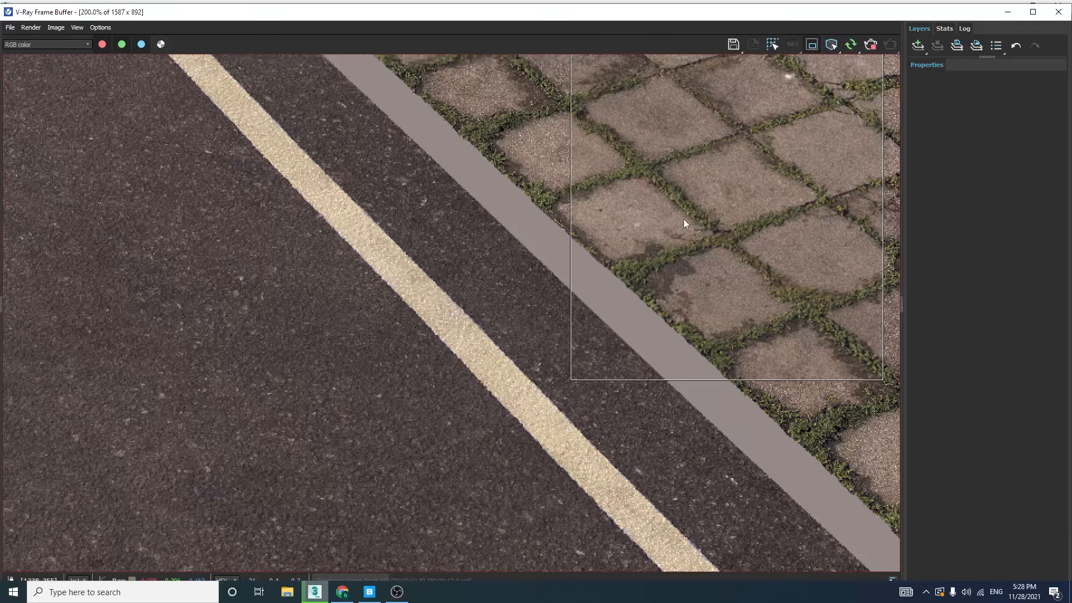
pyautogui.scroll(-1, 683, 213)
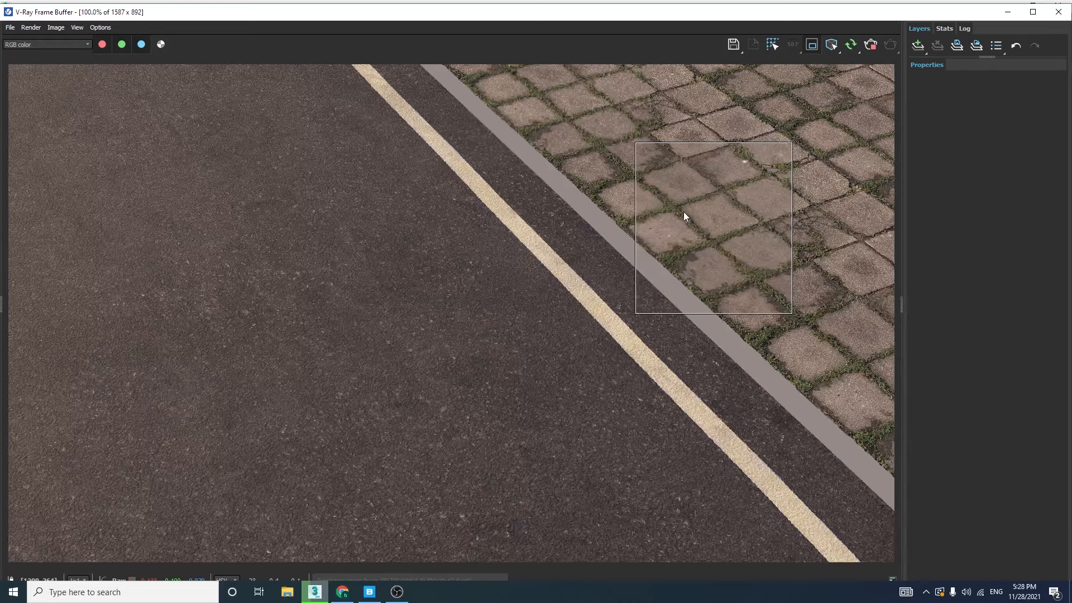
pyautogui.click(812, 45)
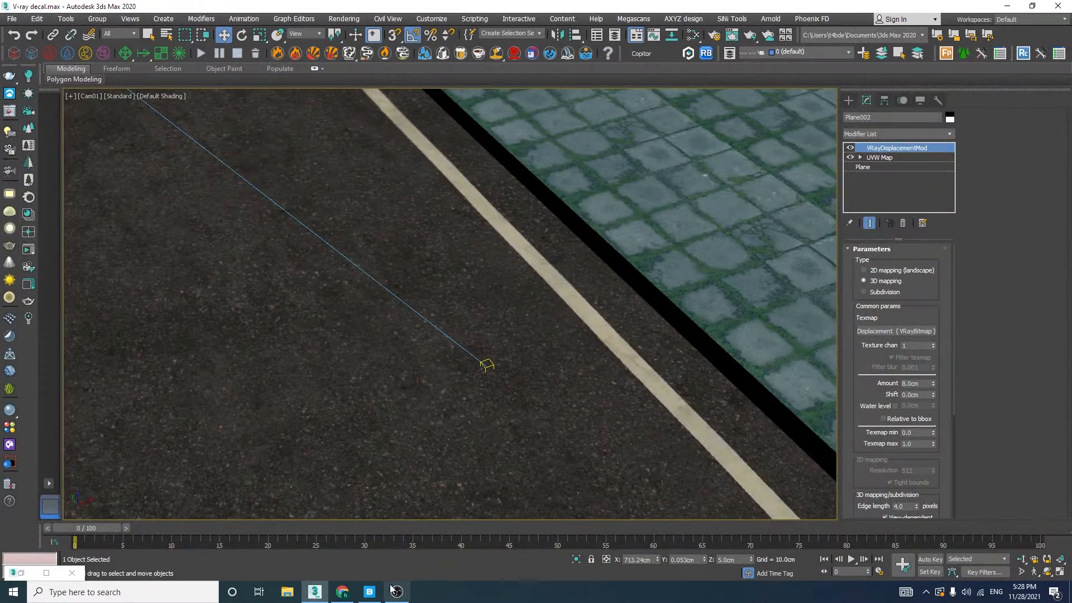
# Switch to Quixel Bridge, export the Street Curbs 3D asset to 3ds Max, and return to the scene
pyautogui.click(369, 591)
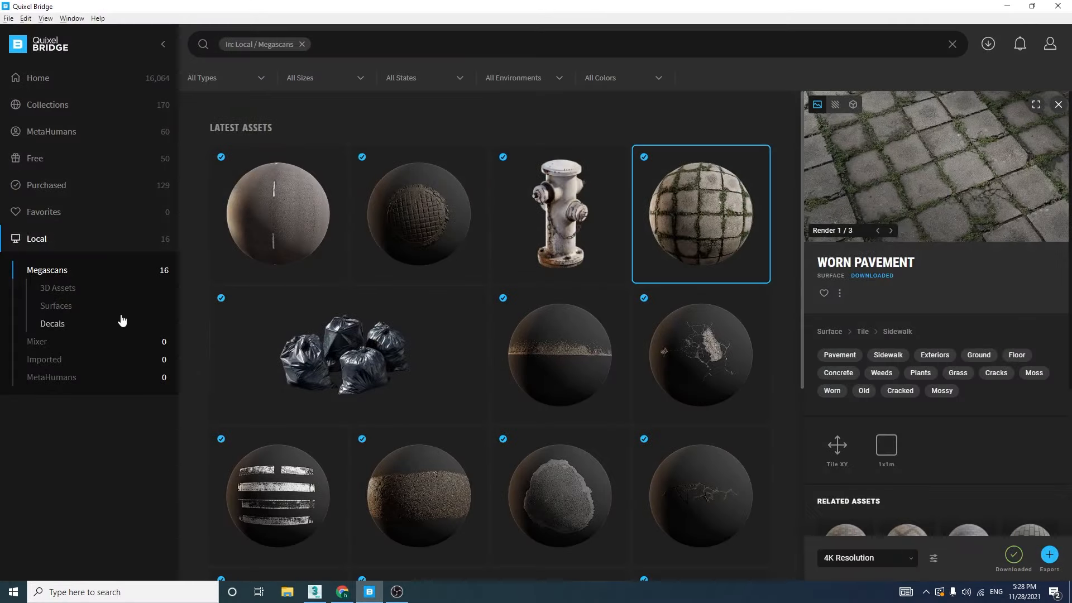
pyautogui.scroll(-5, 416, 391)
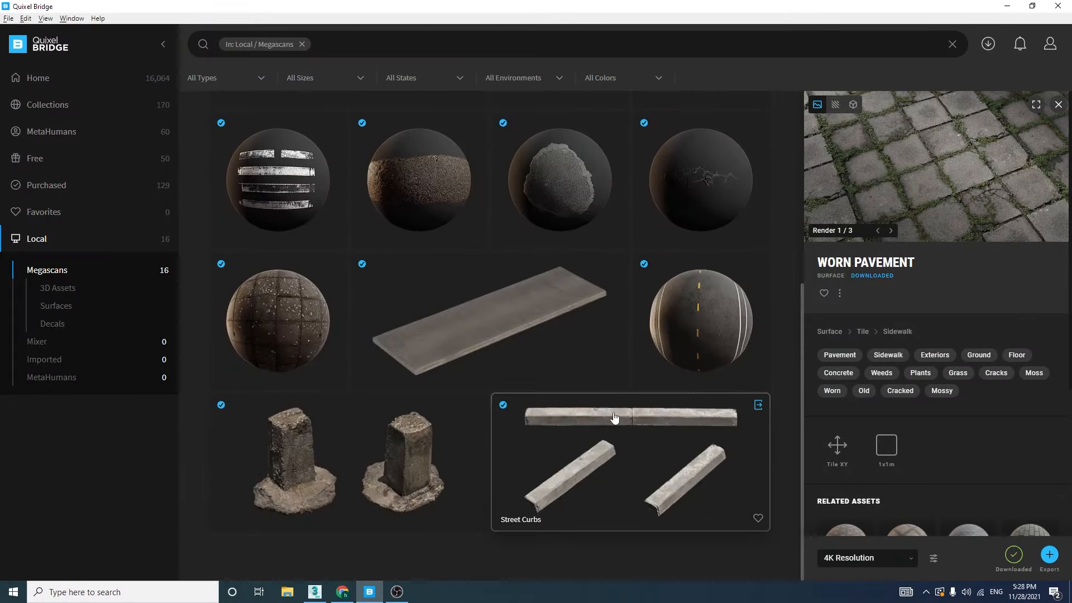
pyautogui.click(609, 436)
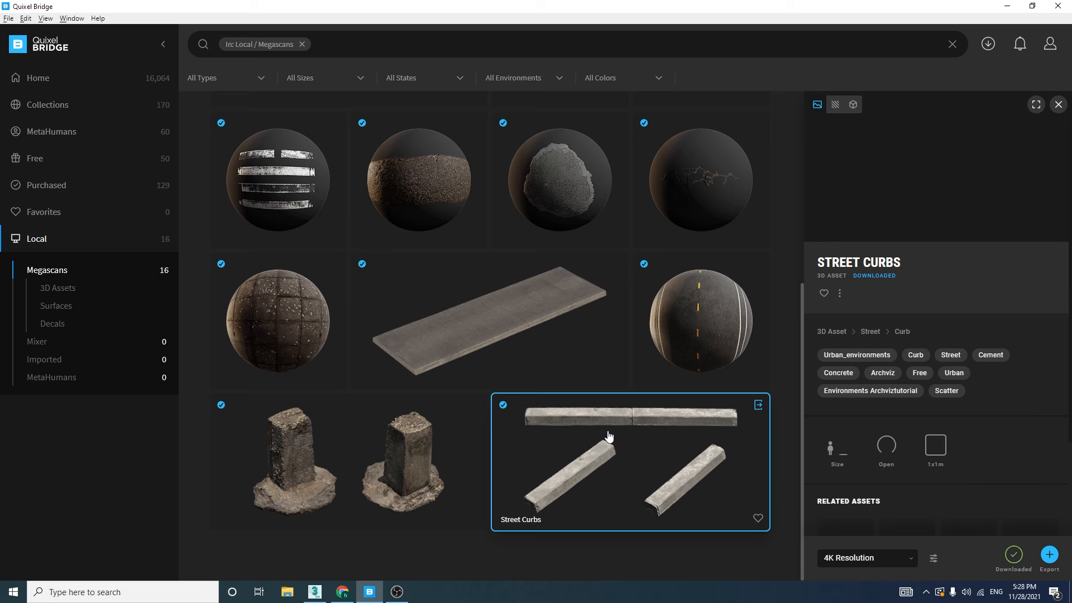
pyautogui.click(761, 406)
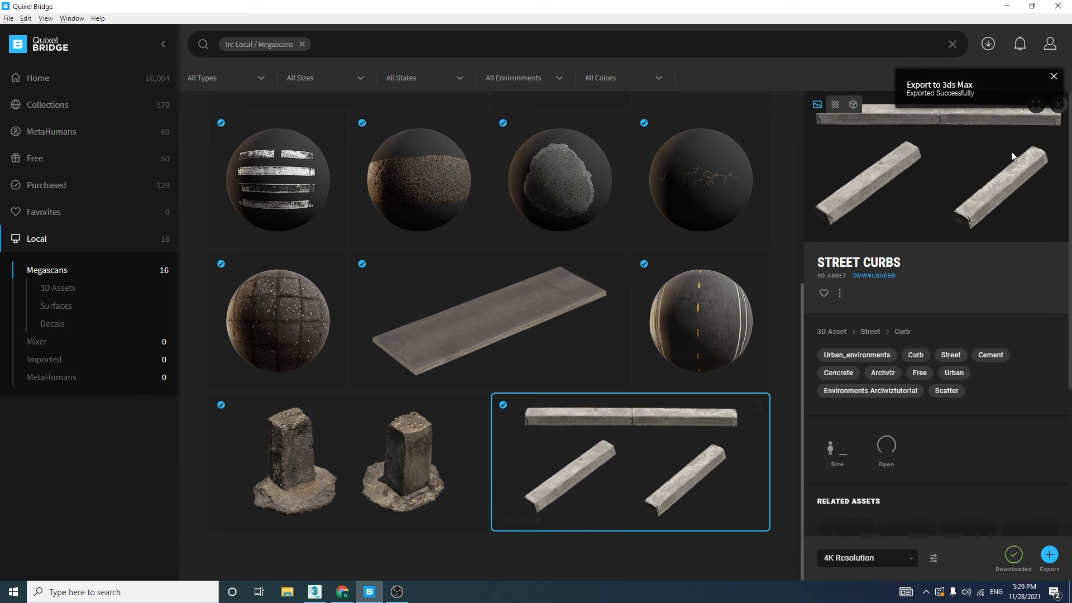
pyautogui.click(1007, 6)
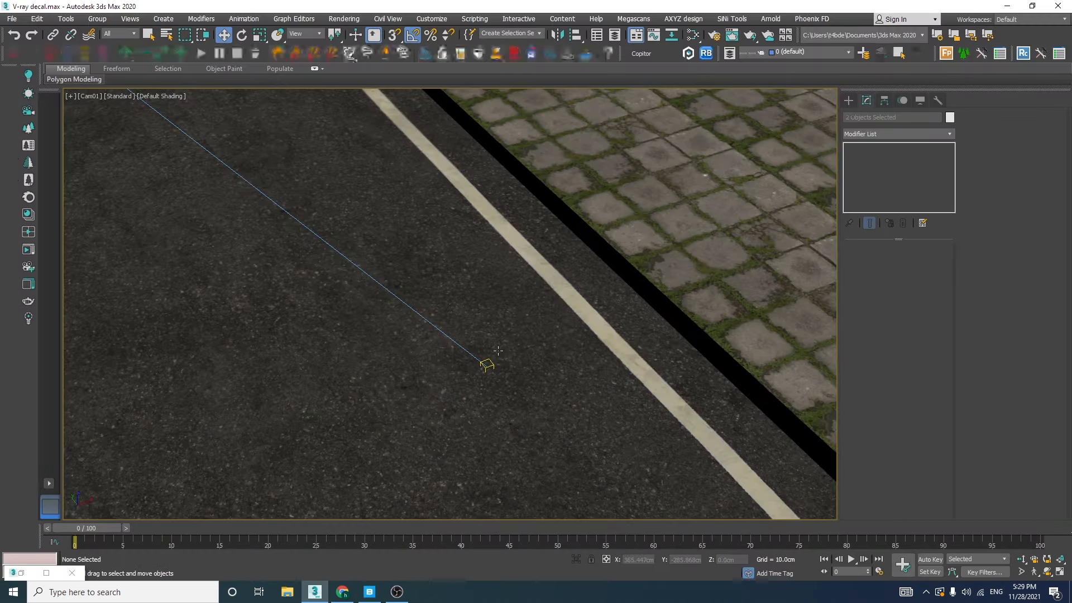
# Locate the imported street curb in the perspective view and examine the joint between its two pieces up close
pyautogui.press('p')
pyautogui.scroll(-10, 498, 349)
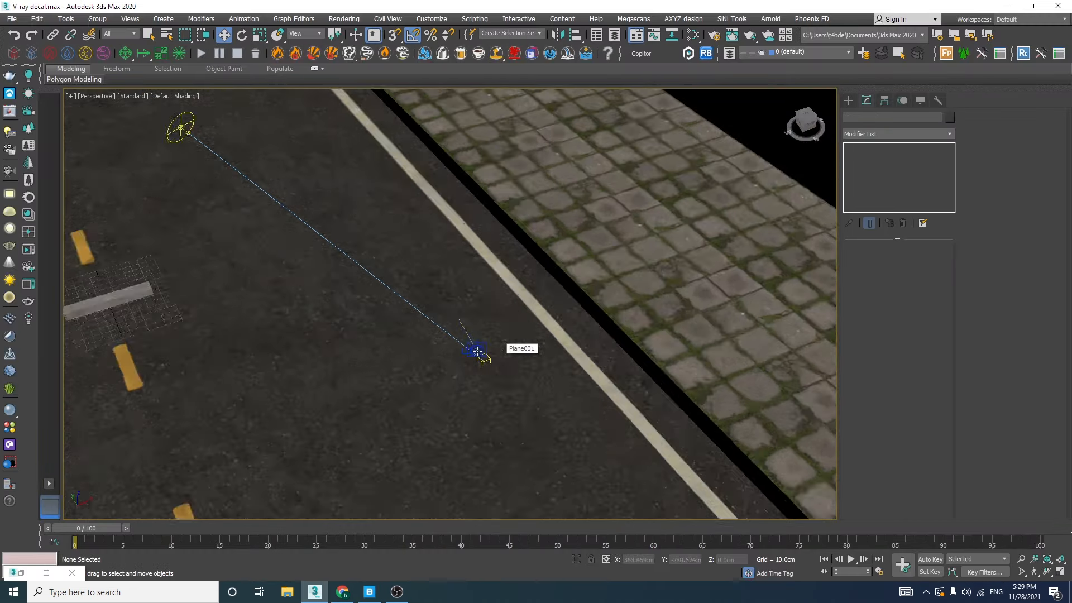
pyautogui.scroll(10, 344, 333)
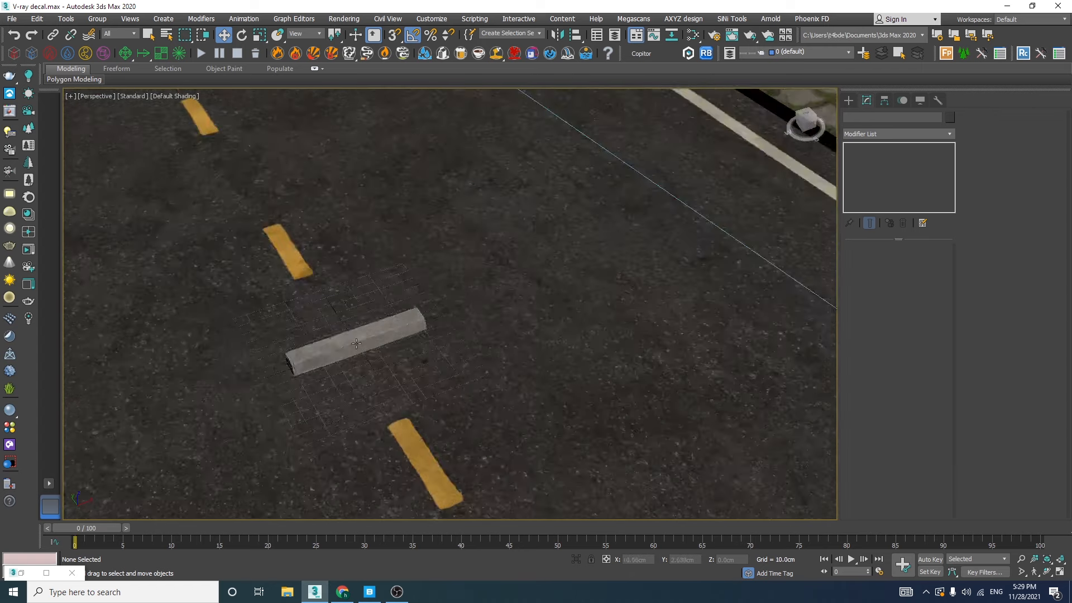
pyautogui.click(362, 360)
pyautogui.moveTo(391, 344); pyautogui.dragTo(598, 302)
pyautogui.keyDown('alt'); pyautogui.moveTo(463, 313); pyautogui.dragTo(461, 296, button='middle'); pyautogui.keyUp('alt')
pyautogui.scroll(6, 462, 296)
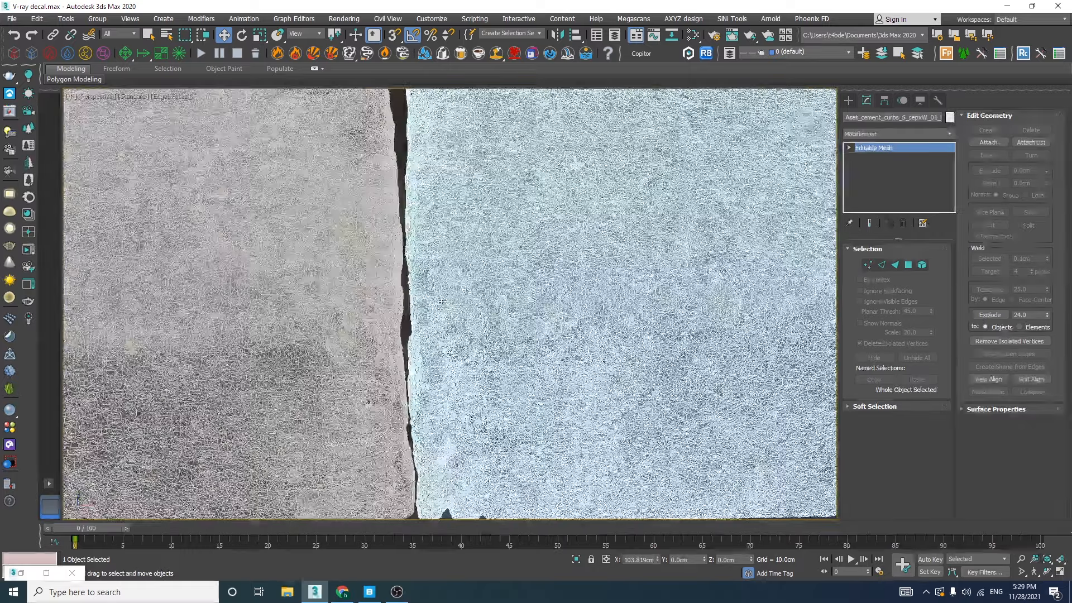
pyautogui.moveTo(462, 296); pyautogui.dragTo(454, 290)
pyautogui.scroll(-8, 454, 290)
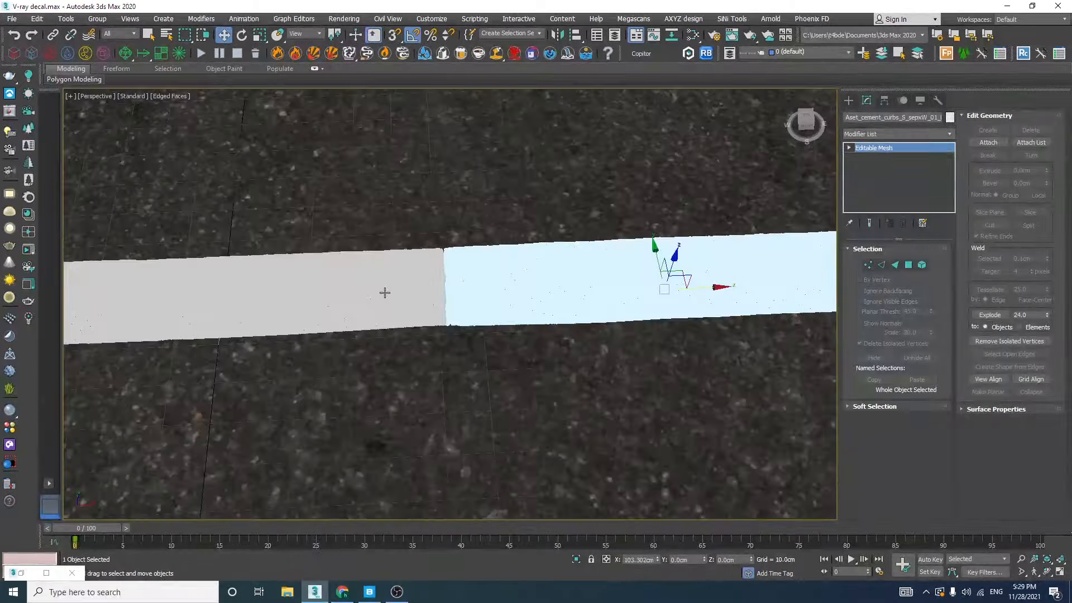
pyautogui.keyDown('alt'); pyautogui.moveTo(395, 273); pyautogui.dragTo(403, 269, button='middle'); pyautogui.keyUp('alt')
# Inspect the mesh density of both curb pieces in wireframe, edged and shaded display with the polygon statistics turned on
pyautogui.press('F3')
pyautogui.click(275, 343)
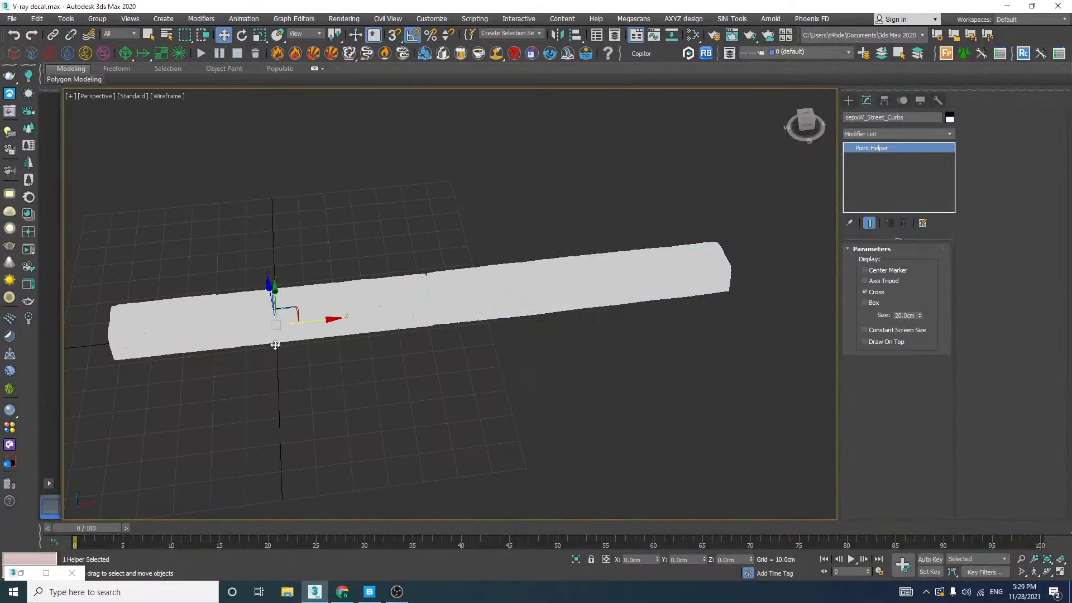
pyautogui.hotkey('ctrl', 'd')
pyautogui.click(492, 291)
pyautogui.press('F3')
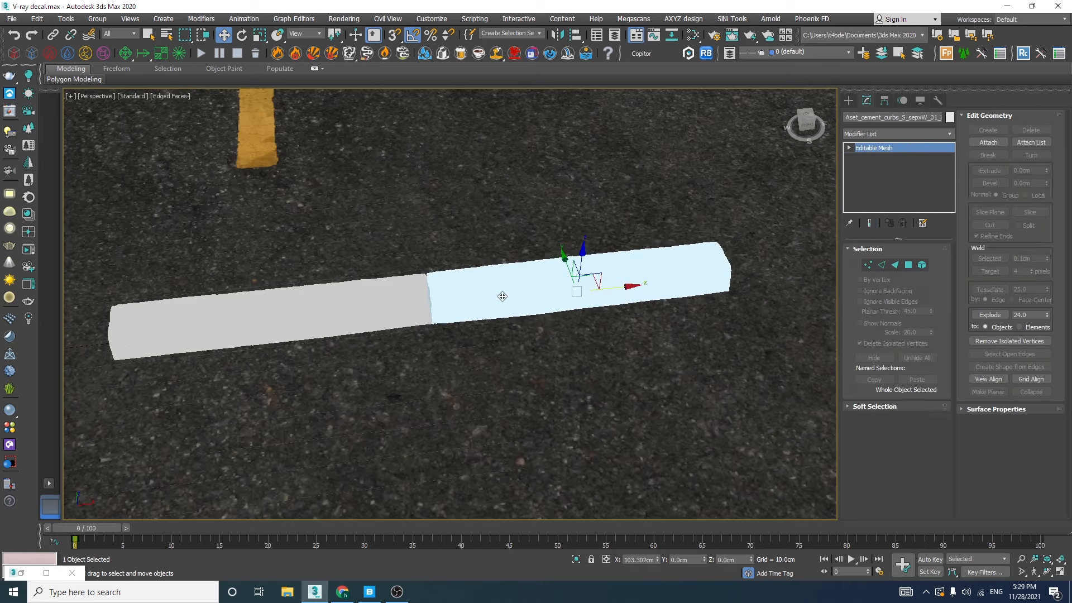
pyautogui.scroll(5, 554, 286)
pyautogui.keyDown('alt'); pyautogui.moveTo(553, 286); pyautogui.dragTo(453, 308, button='middle'); pyautogui.keyUp('alt')
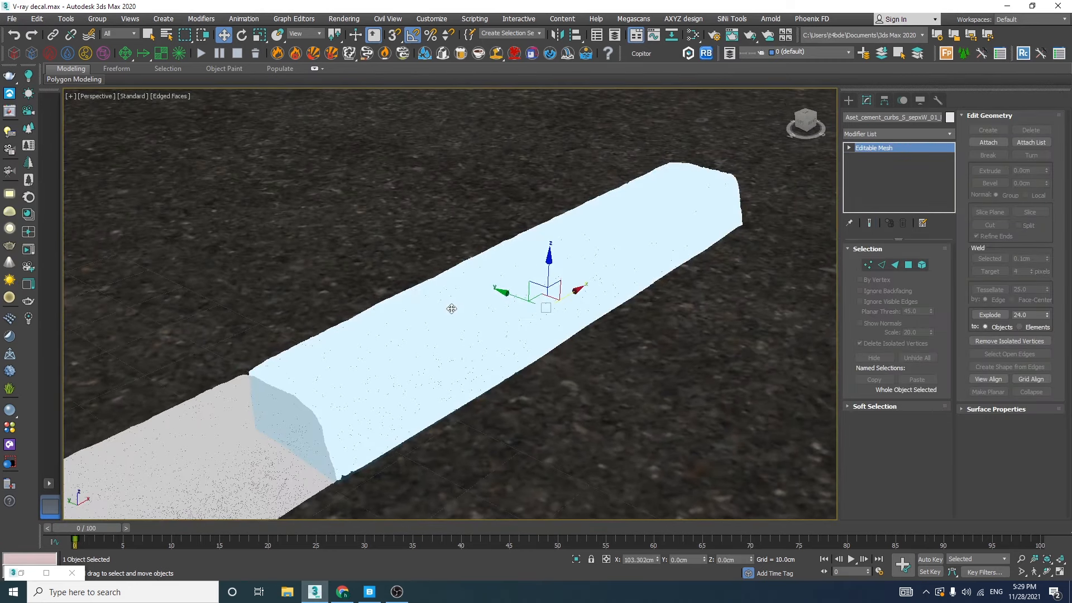
pyautogui.press('7')
pyautogui.click(207, 423)
pyautogui.click(330, 385)
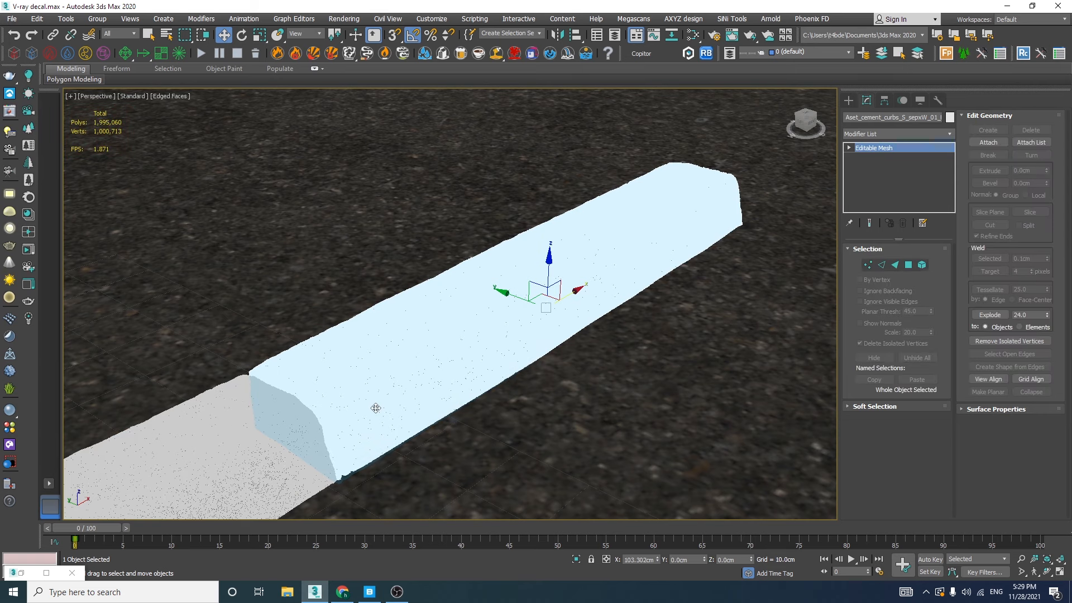
pyautogui.press('F4')
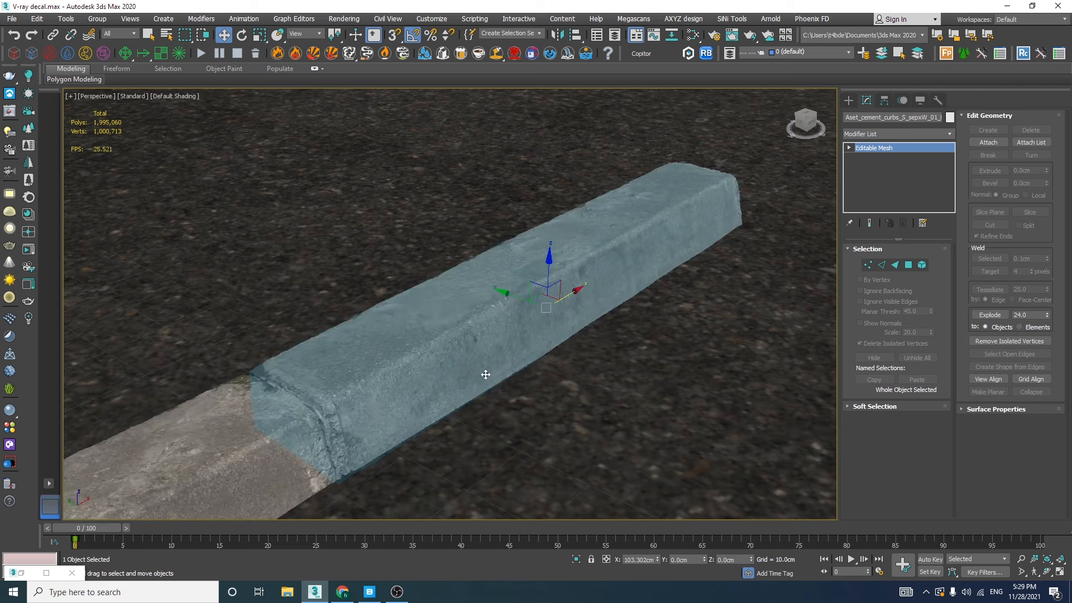
pyautogui.click(294, 408)
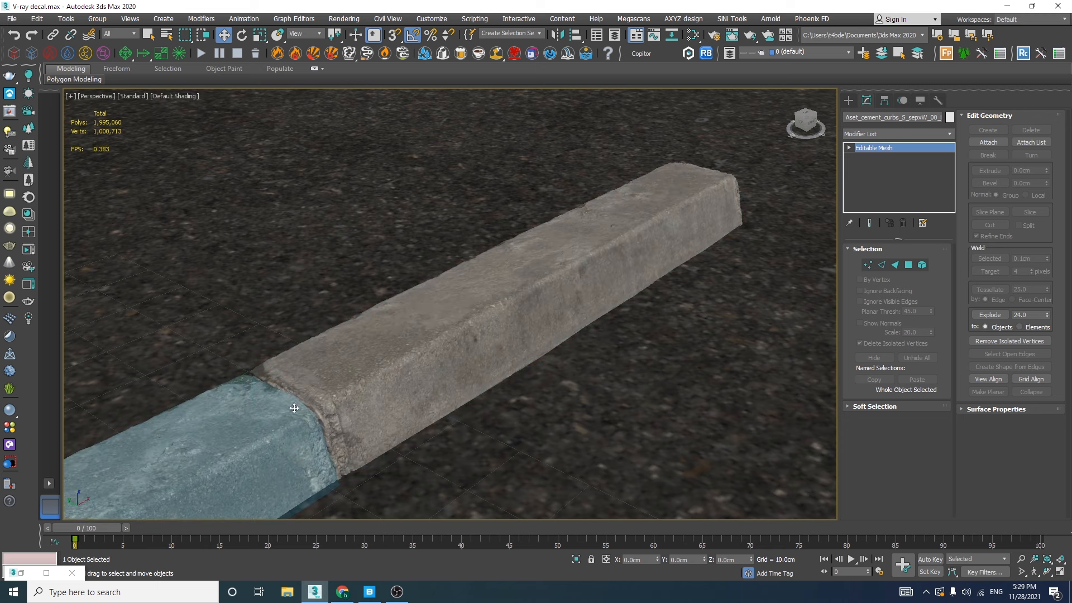
# Add a ProOptimizer modifier to the 01 curb piece and calculate it with textures kept
pyautogui.click(343, 384)
pyautogui.click(950, 134)
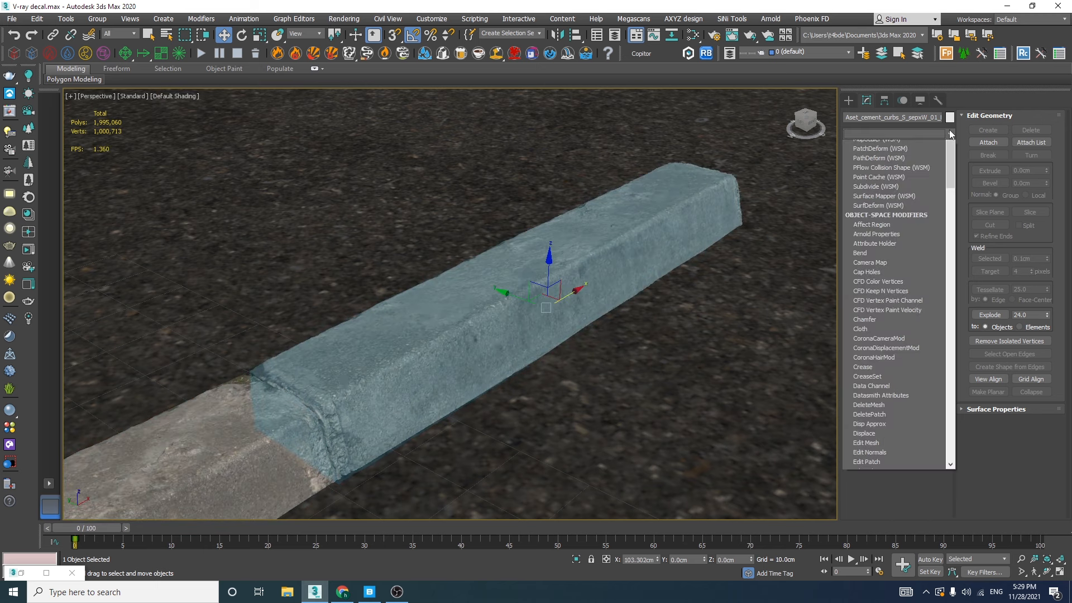
pyautogui.moveTo(949, 162); pyautogui.dragTo(960, 447)
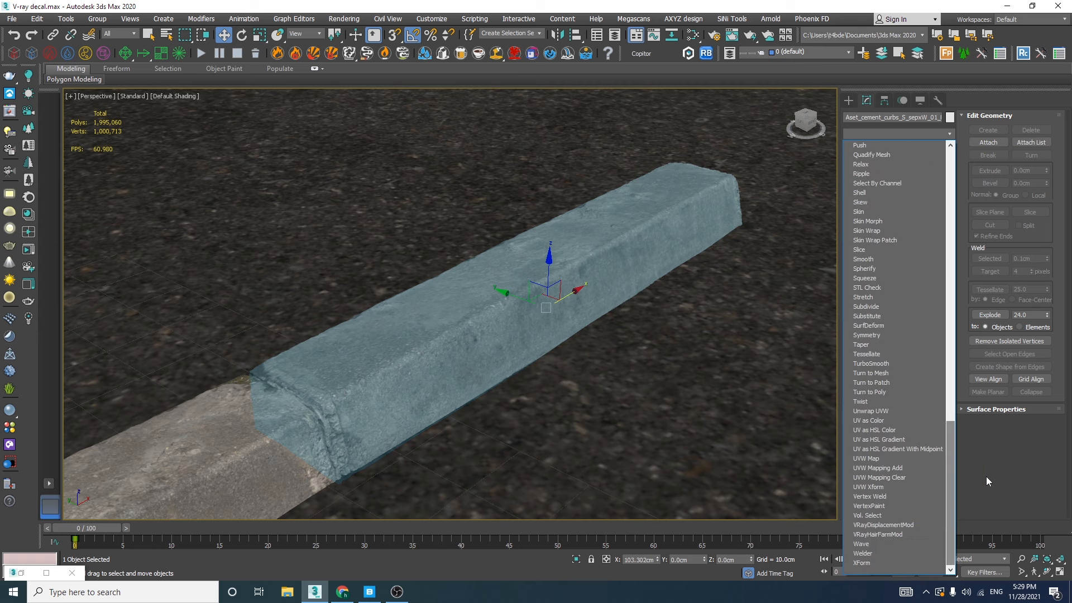
pyautogui.write('pro')
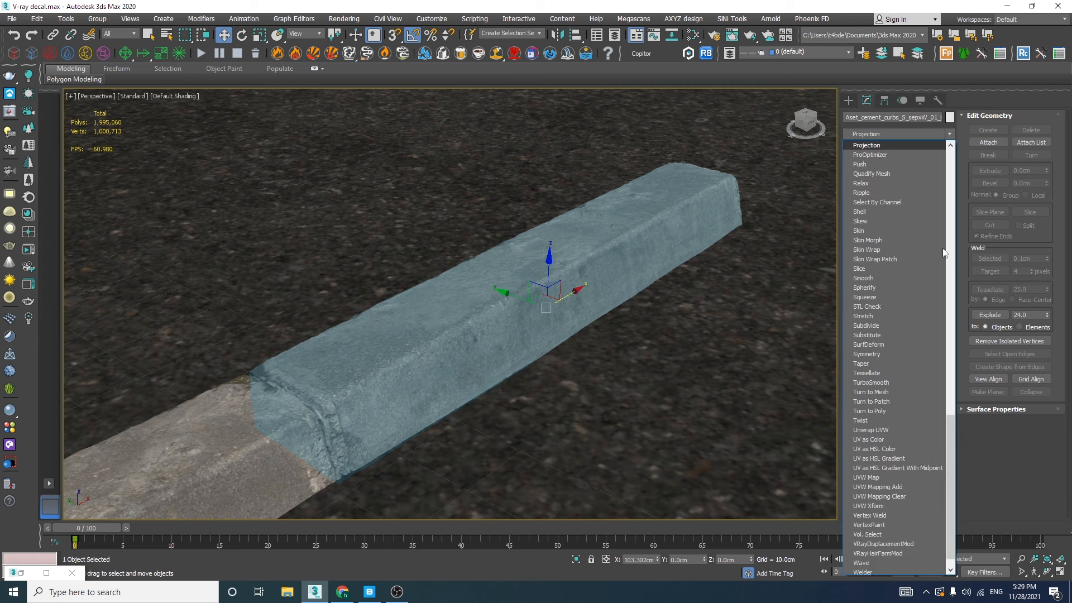
pyautogui.click(870, 154)
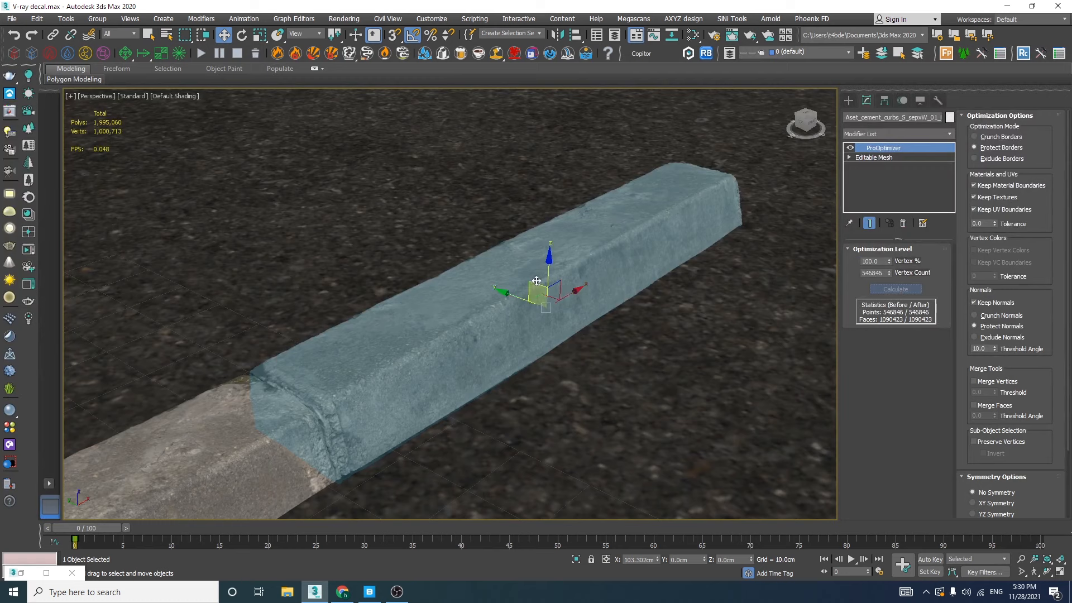
# Lower the 01 curb piece's ProOptimizer Vertex % in stages to 50, 20 and finally 10, checking the edged and shaded surface
pyautogui.press('F4')
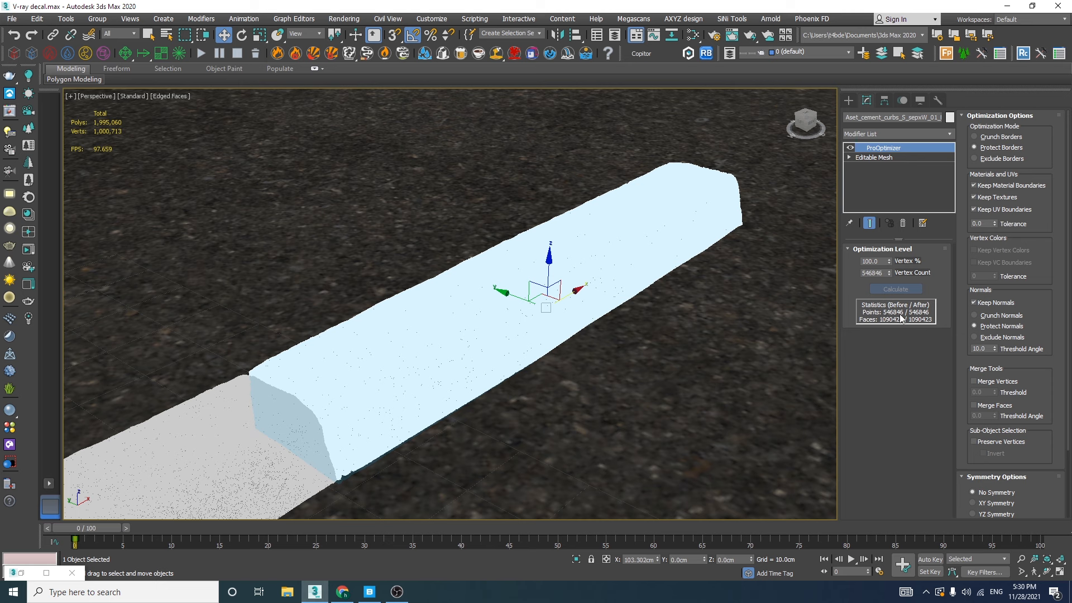
pyautogui.moveTo(882, 260); pyautogui.dragTo(860, 261)
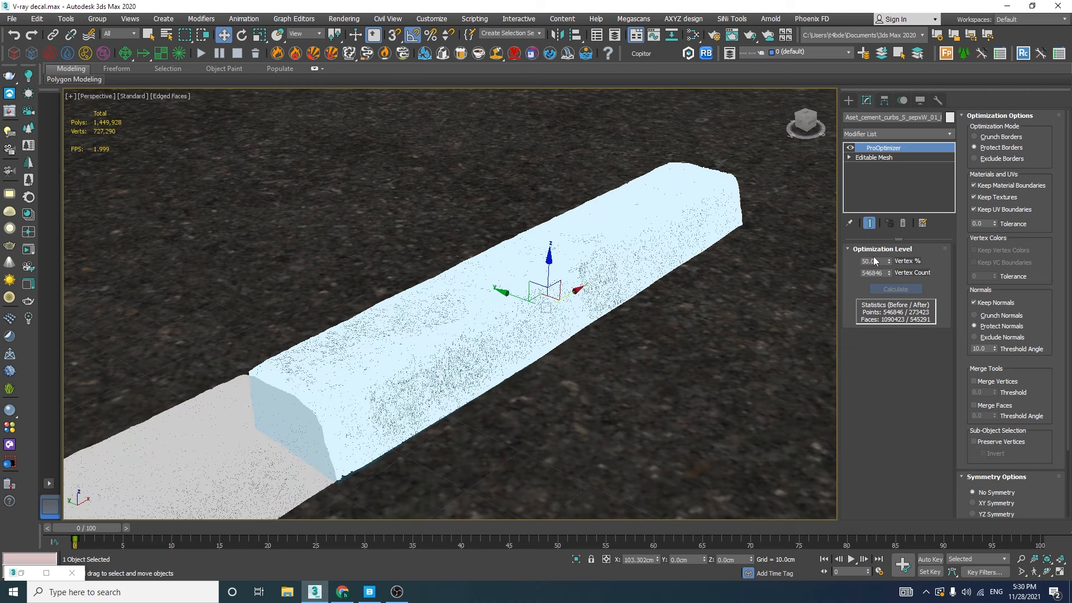
pyautogui.write('20')
pyautogui.press('Return')
pyautogui.scroll(3, 527, 289)
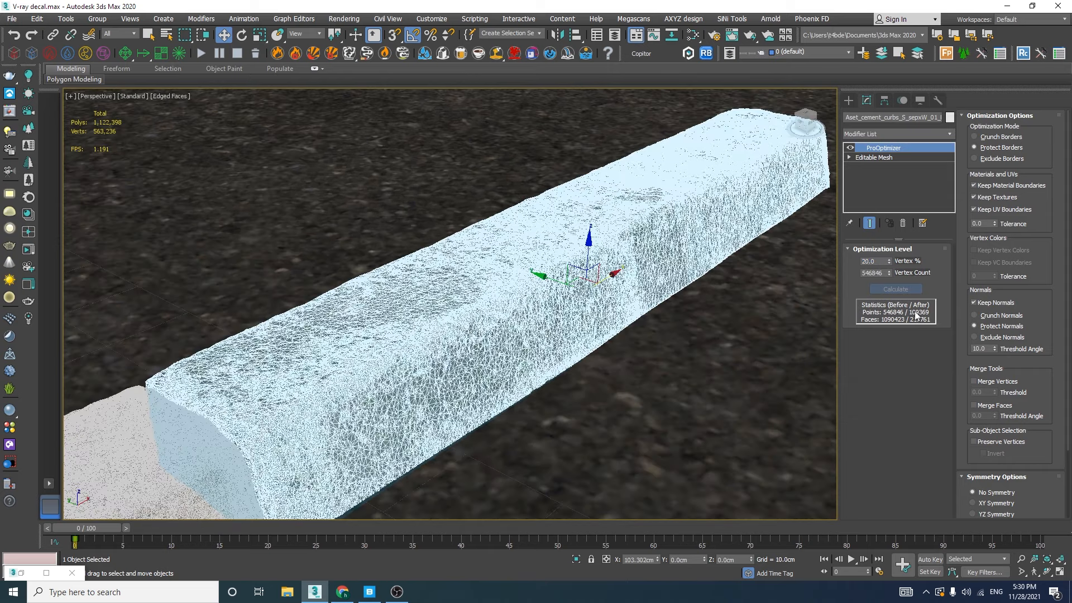
pyautogui.click(870, 260)
pyautogui.write('10')
pyautogui.press('Return')
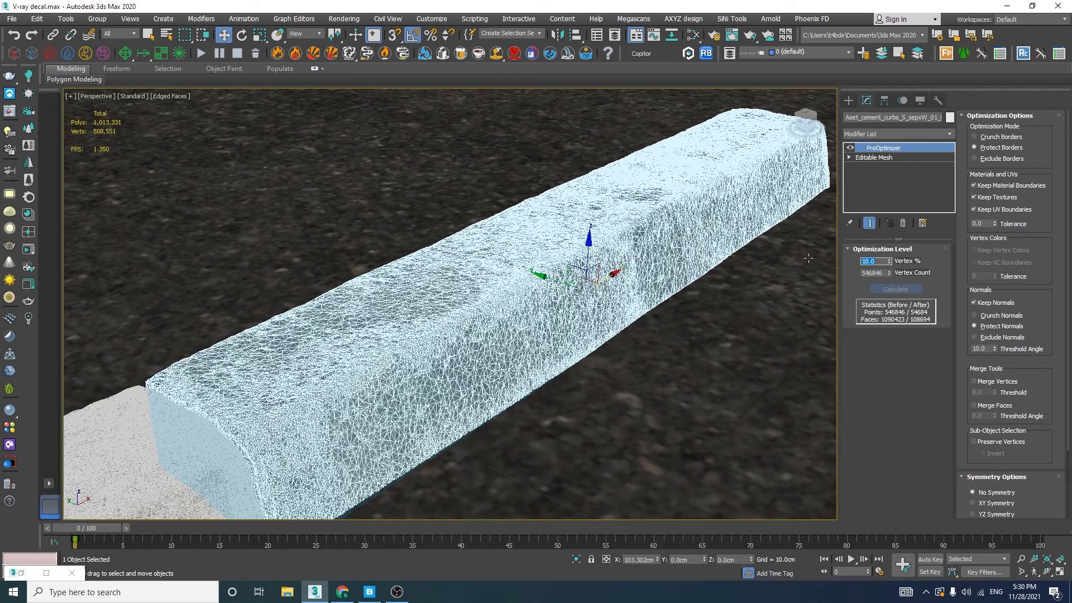
pyautogui.press('F4')
pyautogui.keyDown('alt'); pyautogui.moveTo(625, 268); pyautogui.dragTo(588, 279, button='middle'); pyautogui.keyUp('alt')
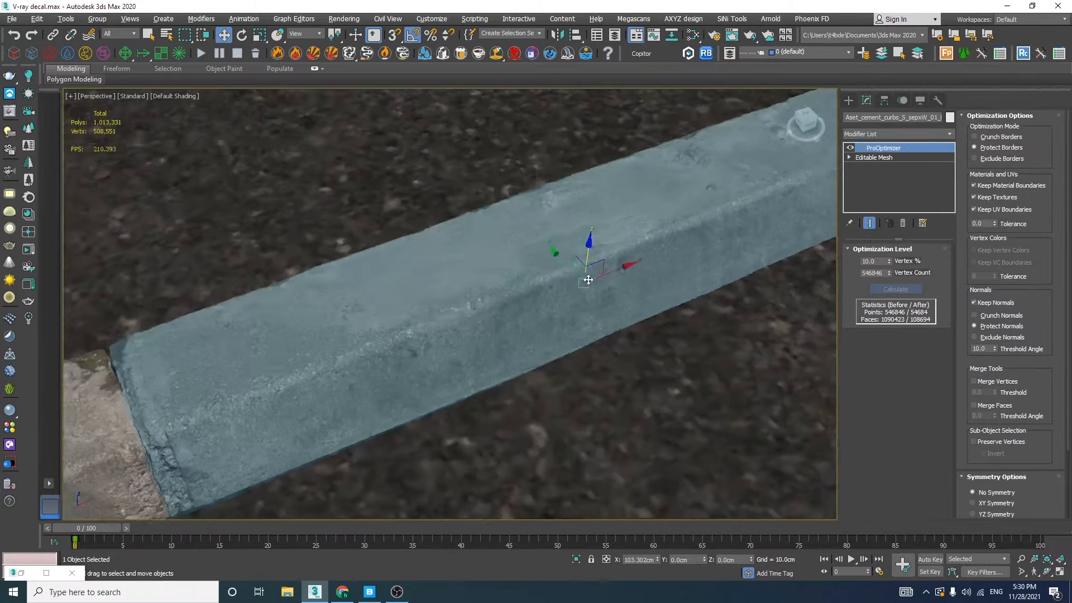
# Add a ProOptimizer modifier to the 00 curb piece, enable Keep Textures and calculate the optimization
pyautogui.scroll(-5, 558, 244)
pyautogui.moveTo(531, 257); pyautogui.dragTo(659, 183, button='middle')
pyautogui.scroll(5, 519, 258)
pyautogui.click(474, 263)
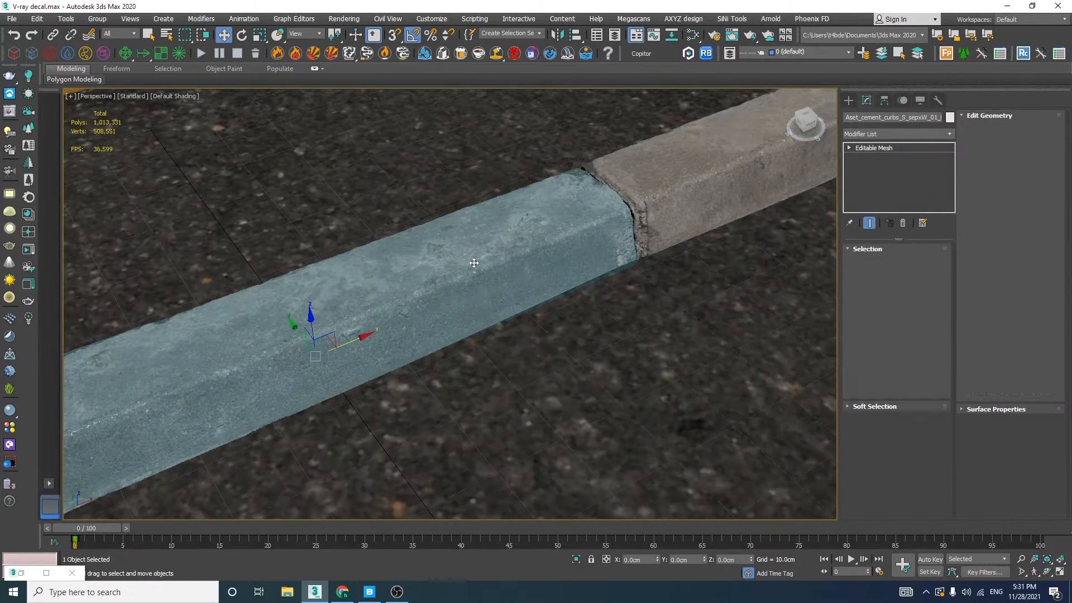
pyautogui.click(897, 136)
pyautogui.write('pro')
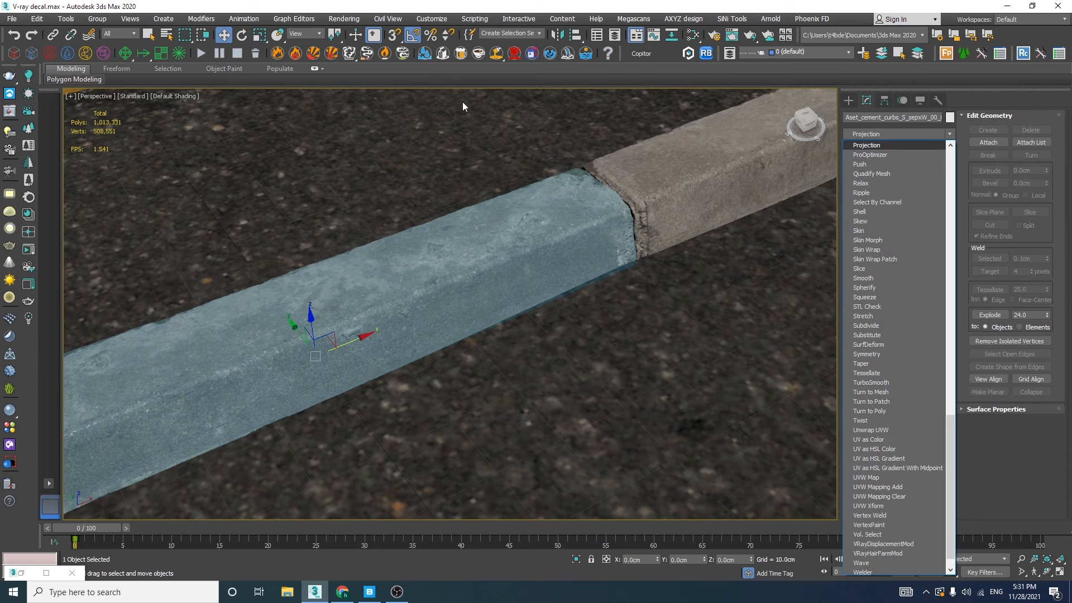
pyautogui.press('Down')
pyautogui.press('Return')
pyautogui.click(974, 197)
pyautogui.click(895, 289)
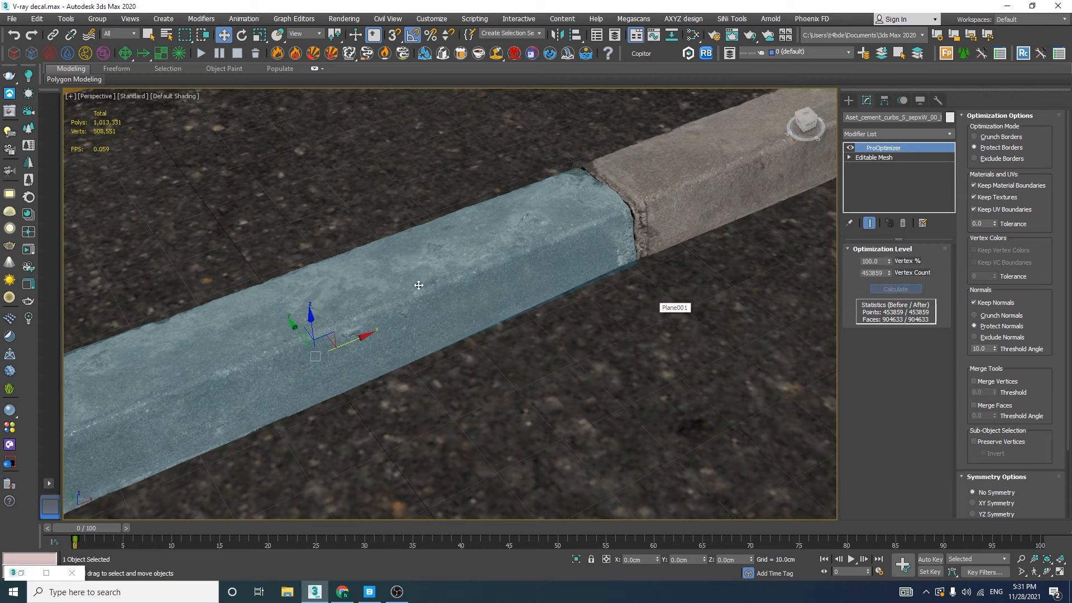
# Show the edged faces and reduce the 00 curb piece's Vertex % to 15 and finally to 10
pyautogui.press('F4')
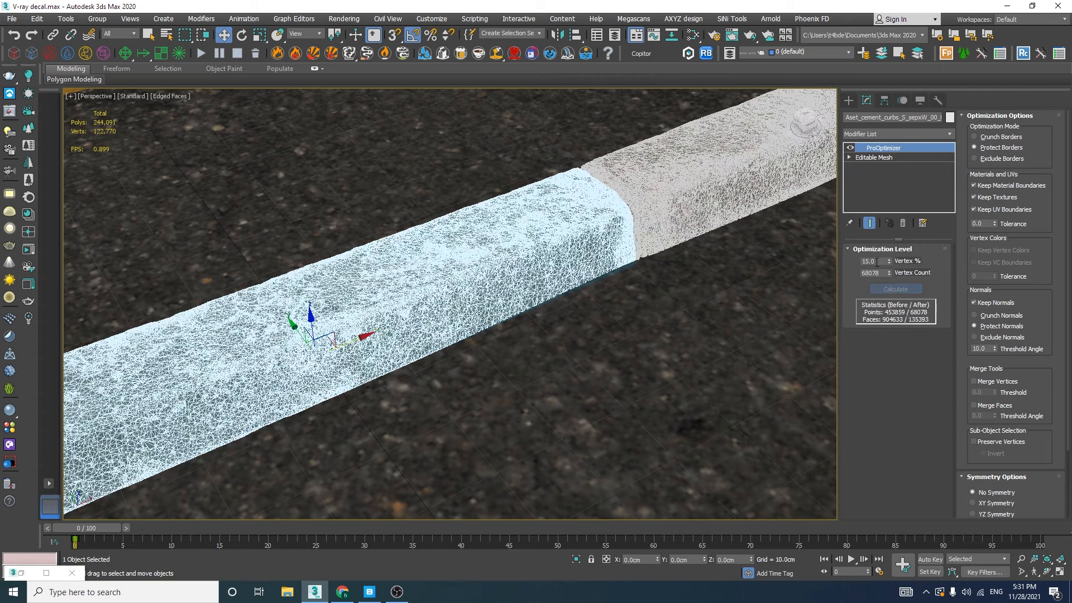
pyautogui.moveTo(877, 262); pyautogui.dragTo(854, 269)
pyautogui.press('Return')
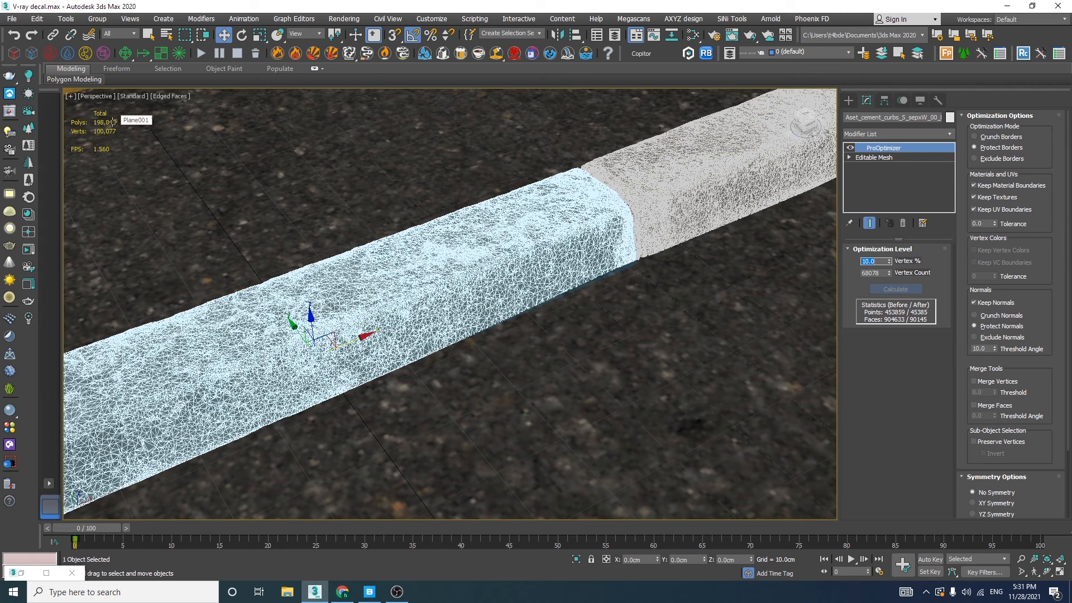
# Select both optimized curb pieces and convert them to Editable Mesh
pyautogui.scroll(-5, 442, 278)
pyautogui.scroll(-2, 523, 268)
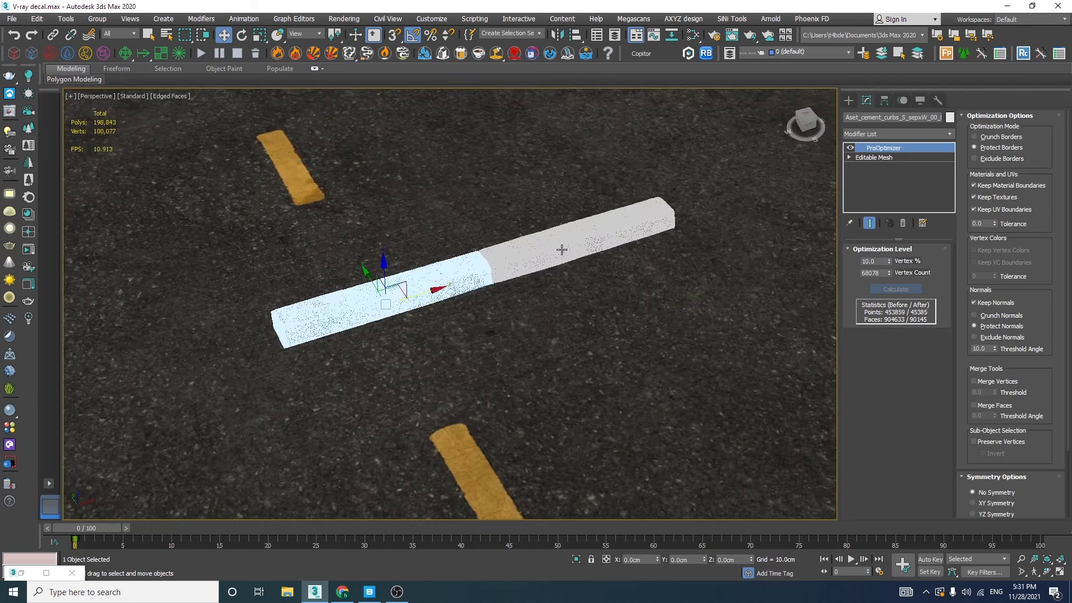
pyautogui.keyDown('ctrl'); pyautogui.click(561, 250); pyautogui.keyUp('ctrl')
pyautogui.rightClick(562, 250)
pyautogui.moveTo(562, 278)
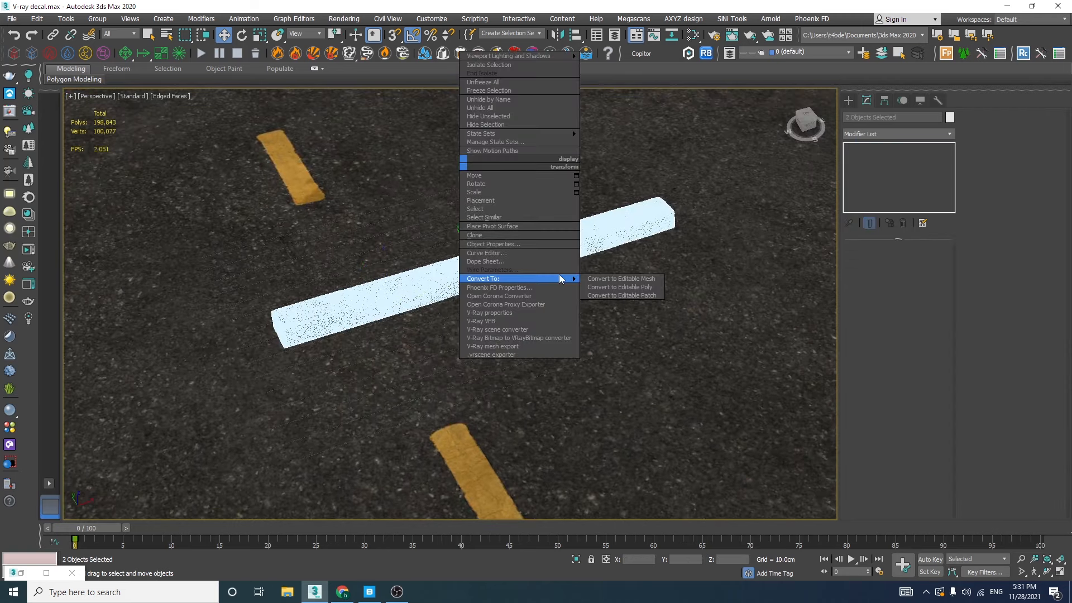
pyautogui.click(620, 279)
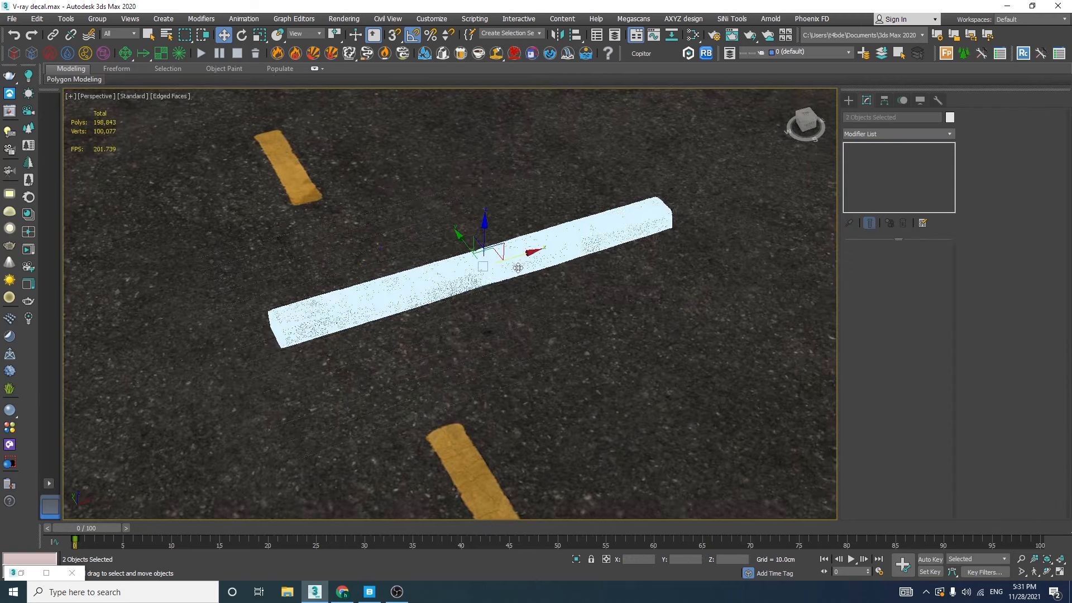
# Rotate both curb pieces parallel to the road edge and move them into the gap between road and sidewalk
pyautogui.scroll(3, 455, 268)
pyautogui.scroll(-7, 451, 262)
pyautogui.moveTo(448, 246); pyautogui.dragTo(283, 180, button='middle')
pyautogui.moveTo(301, 191); pyautogui.dragTo(517, 207)
pyautogui.scroll(8, 516, 210)
pyautogui.press('e')
pyautogui.moveTo(477, 299); pyautogui.dragTo(429, 304)
pyautogui.press('w')
pyautogui.keyDown('alt'); pyautogui.moveTo(420, 283); pyautogui.dragTo(483, 264, button='middle'); pyautogui.keyUp('alt')
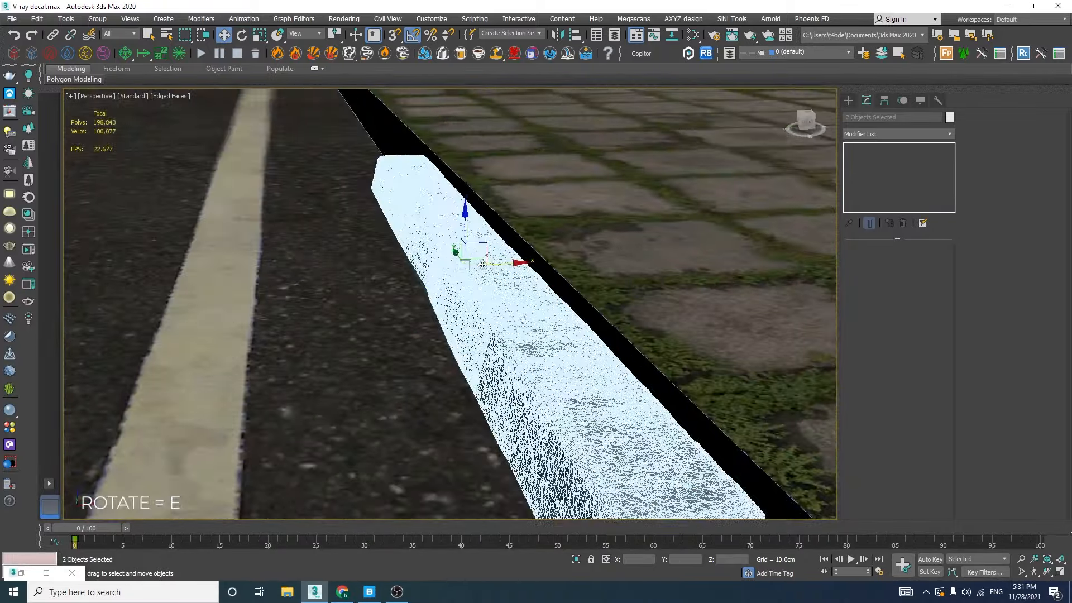
pyautogui.moveTo(482, 264); pyautogui.dragTo(506, 265)
pyautogui.keyDown('alt'); pyautogui.moveTo(506, 265); pyautogui.dragTo(465, 266, button='middle'); pyautogui.keyUp('alt')
pyautogui.moveTo(532, 265); pyautogui.dragTo(550, 266)
pyautogui.keyDown('alt'); pyautogui.moveTo(549, 266); pyautogui.dragTo(564, 292, button='middle'); pyautogui.keyUp('alt')
# Adjust the curb pieces' height in the front view so their base sits slightly below the road surface
pyautogui.press('f')
pyautogui.moveTo(501, 310); pyautogui.dragTo(509, 258, button='middle')
pyautogui.scroll(-2, 508, 258)
pyautogui.moveTo(484, 227); pyautogui.dragTo(484, 235)
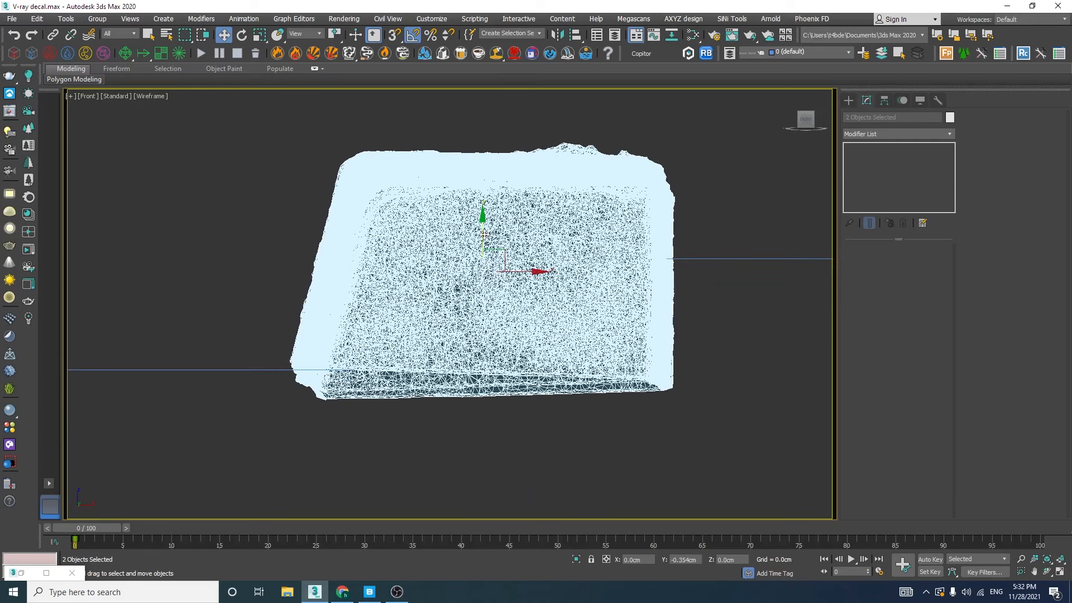
# Switch to the four-view layout with a Cam01 view and slide the curb along the gap into the camera's frame
pyautogui.press('p')
pyautogui.scroll(-4, 498, 244)
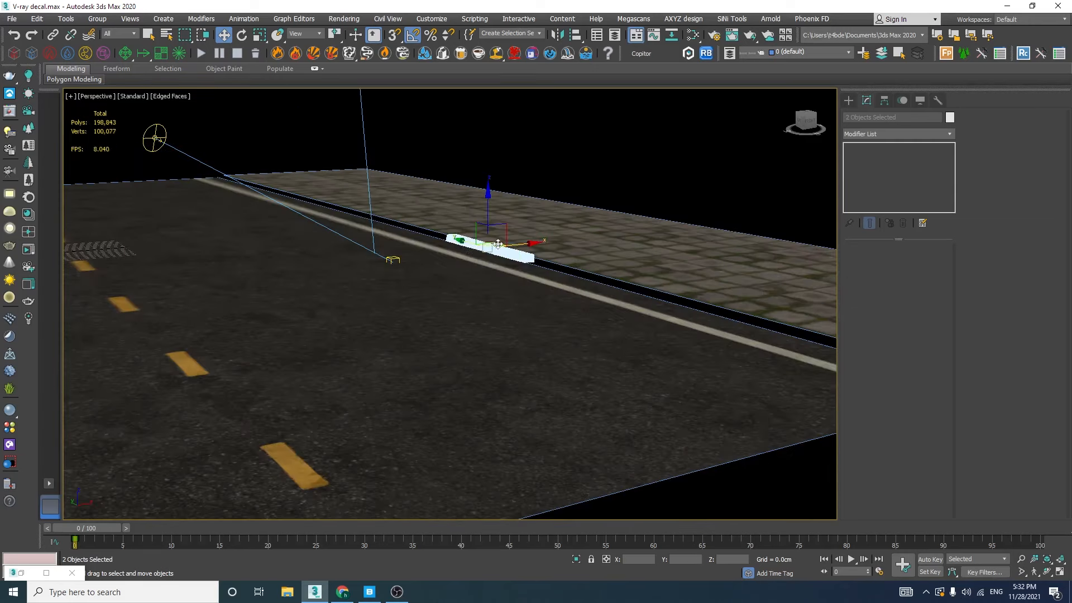
pyautogui.keyDown('alt'); pyautogui.moveTo(498, 244); pyautogui.dragTo(459, 326, button='middle'); pyautogui.keyUp('alt')
pyautogui.hotkey('alt', 'w')
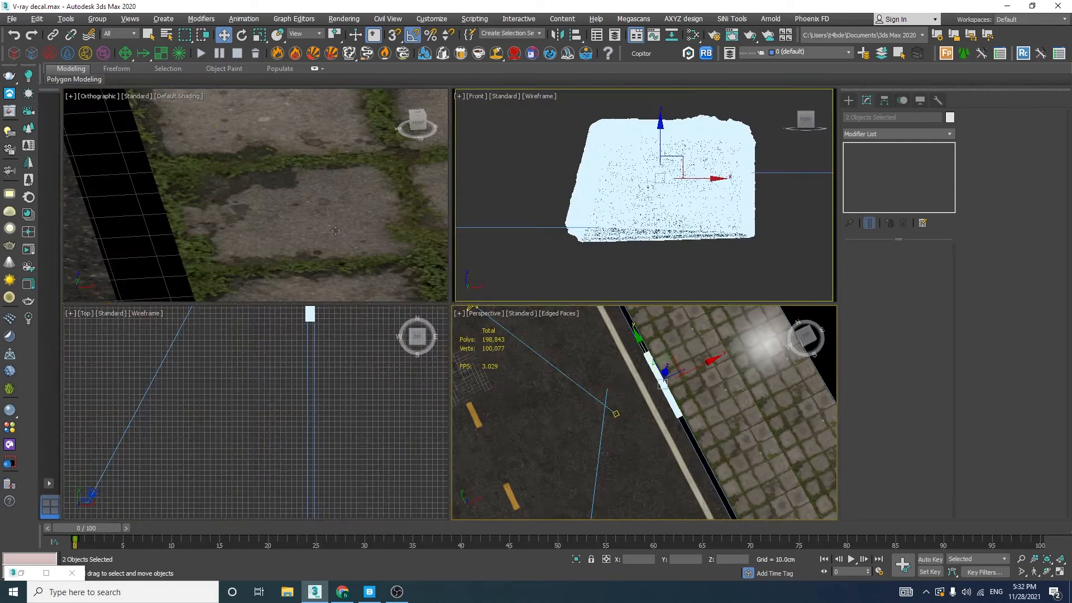
pyautogui.press('c')
pyautogui.moveTo(347, 223); pyautogui.dragTo(379, 223)
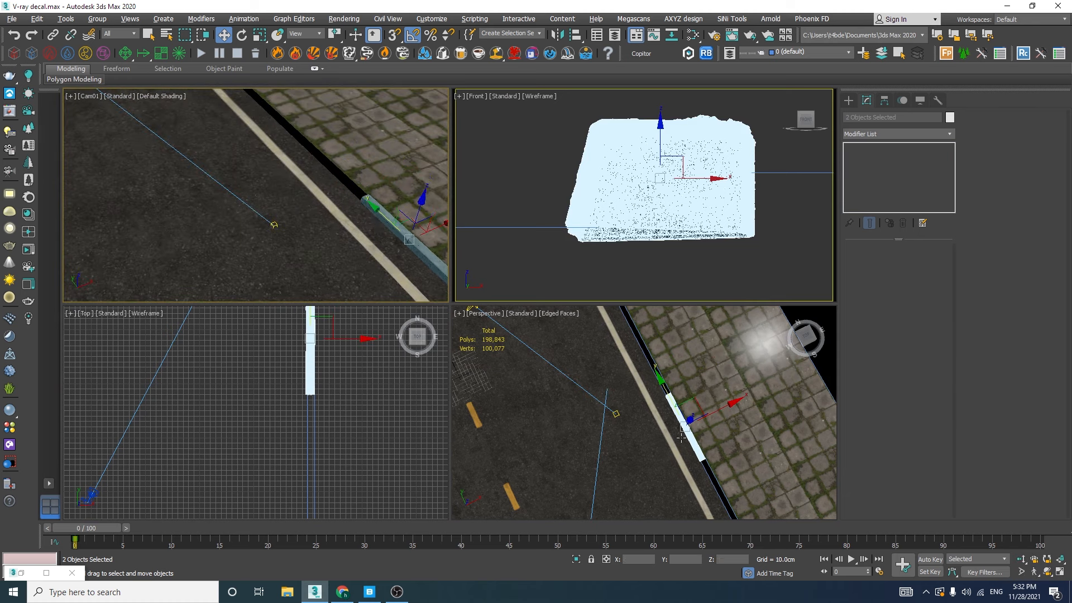
# Clone the curb pair end to end along the sidewalk in the top view as 2 instances, and clear the selection
pyautogui.press('t')
pyautogui.press('z')
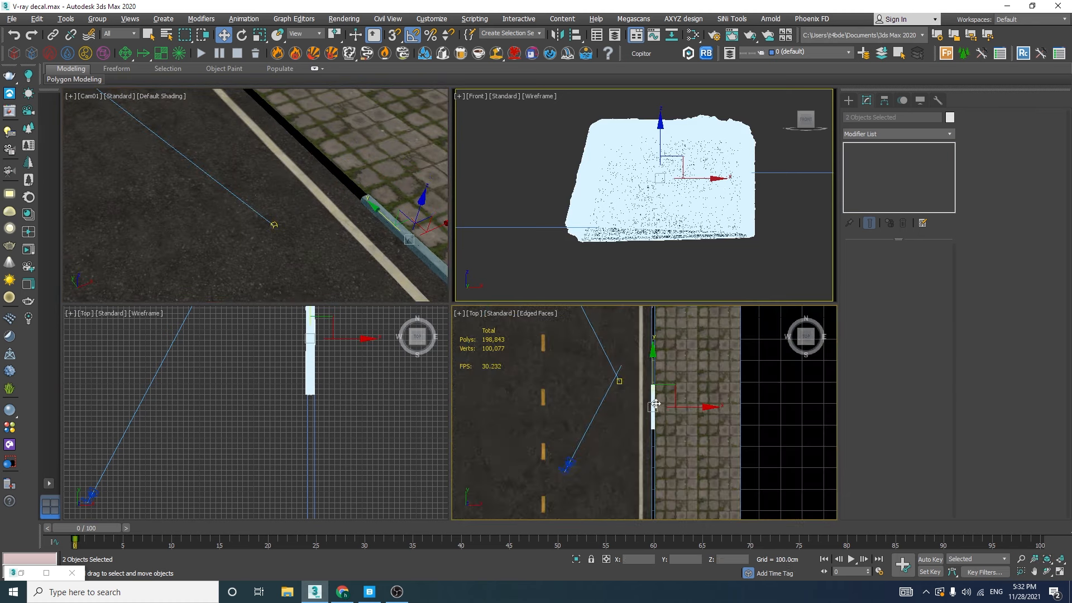
pyautogui.scroll(4, 655, 403)
pyautogui.moveTo(655, 403)
pyautogui.keyDown('shift'); pyautogui.mouseDown()
pyautogui.moveTo(656, 501)
pyautogui.moveTo(651, 244)
pyautogui.moveTo(631, 257)
pyautogui.mouseUp(); pyautogui.keyUp('shift')
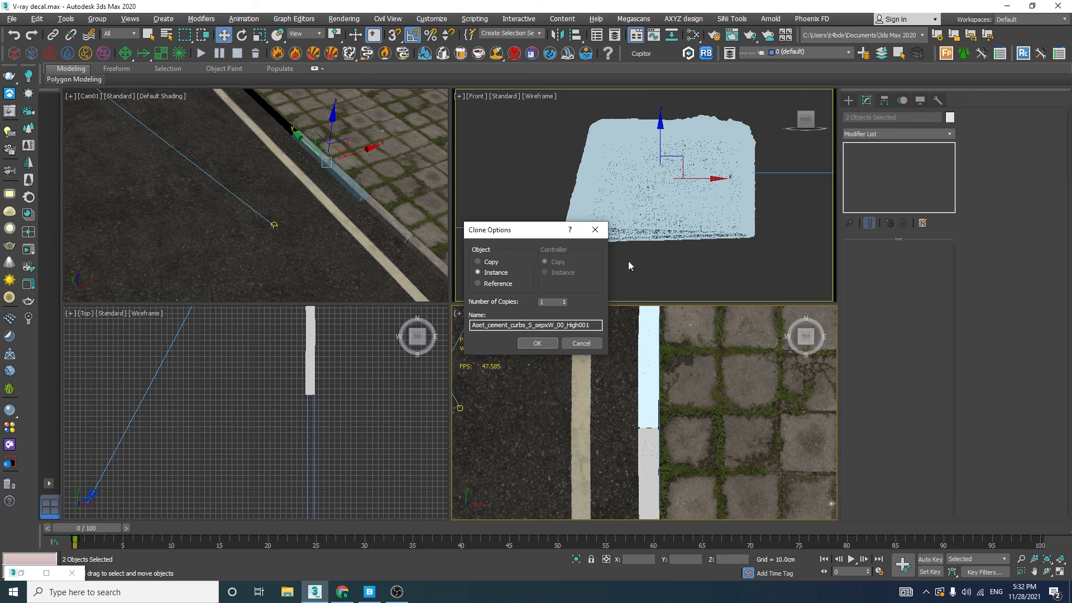
pyautogui.click(551, 341)
pyautogui.click(366, 212)
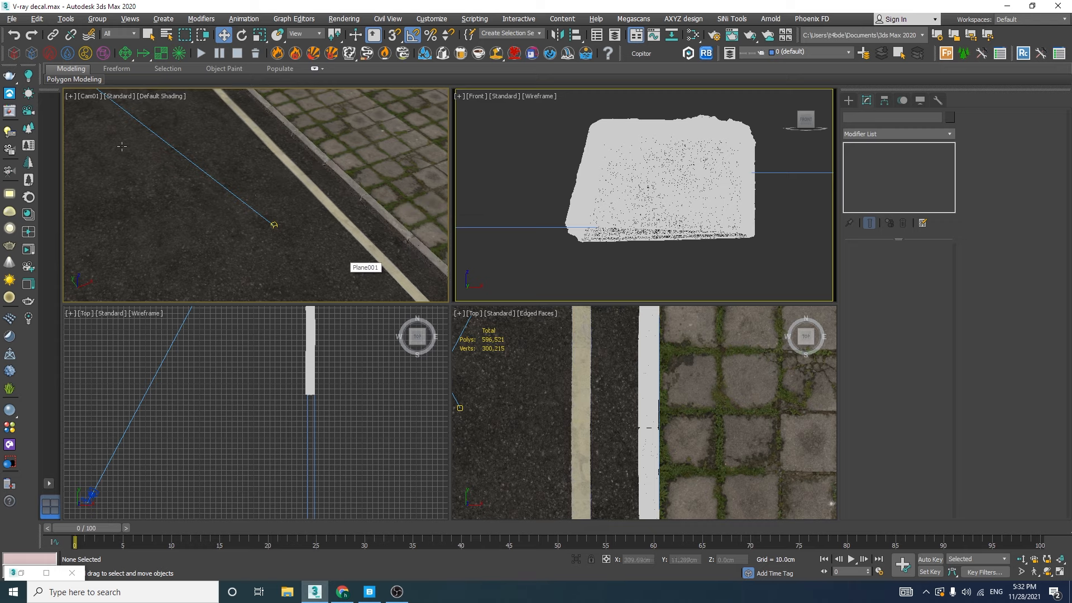
# Render the street from Cam01 in the V-Ray Frame Buffer to check the cloned curbs, and close the frame buffer
pyautogui.click(399, 230)
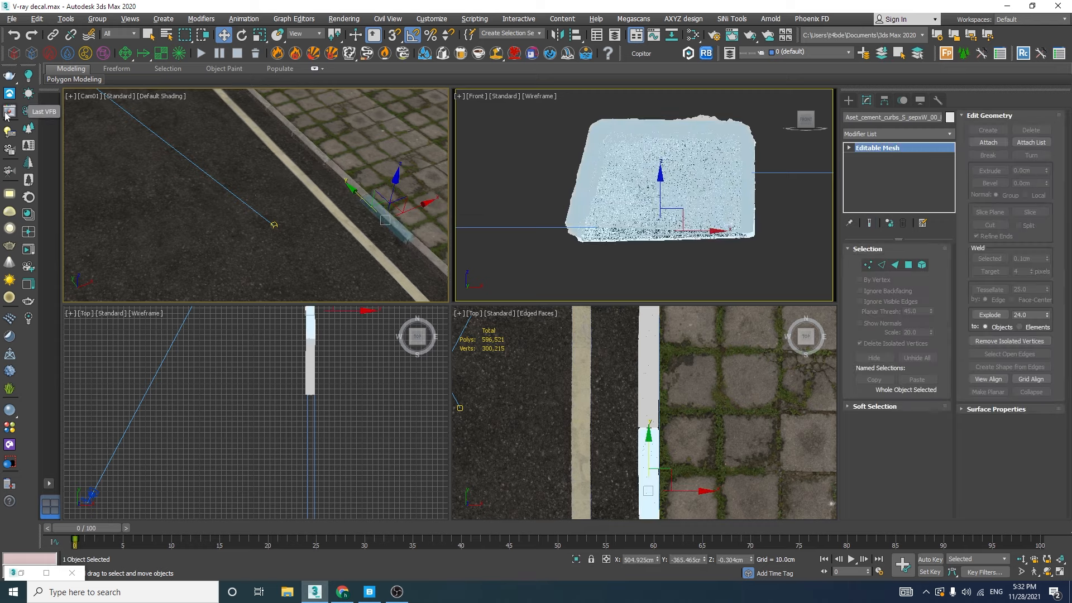
pyautogui.click(6, 112)
pyautogui.click(850, 47)
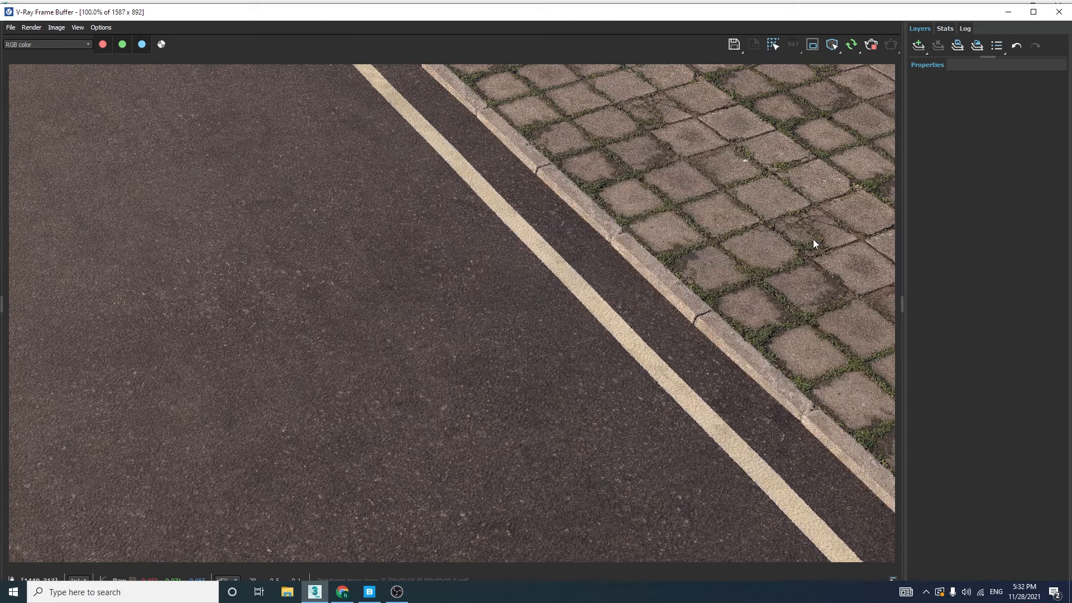
pyautogui.click(1059, 11)
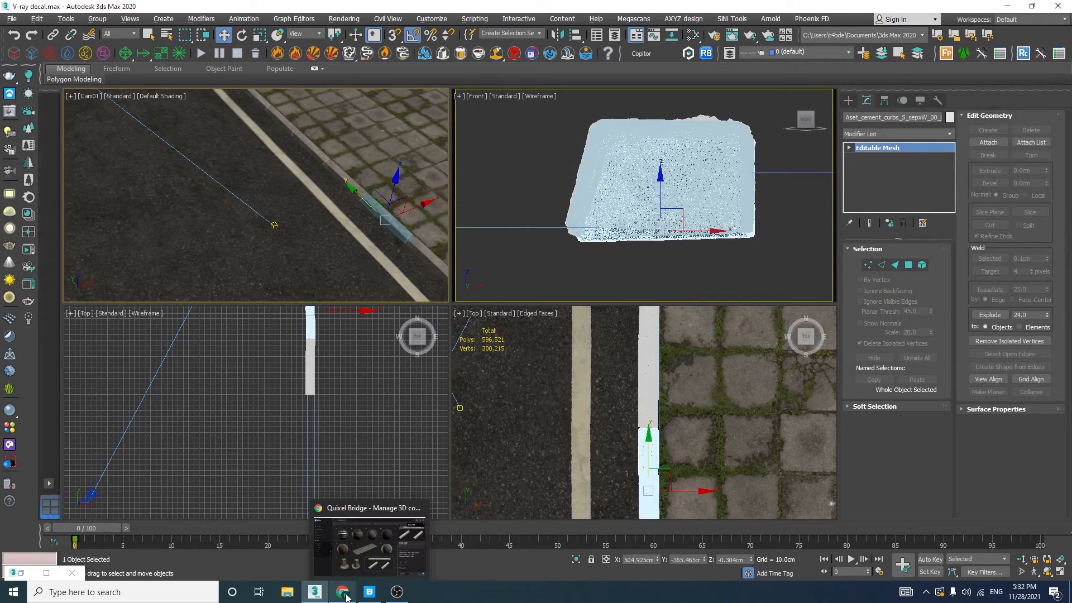
# Switch to Quixel Bridge, export the Cement Bollard With Base asset to 3ds Max, and return to the scene
pyautogui.click(369, 544)
pyautogui.click(419, 430)
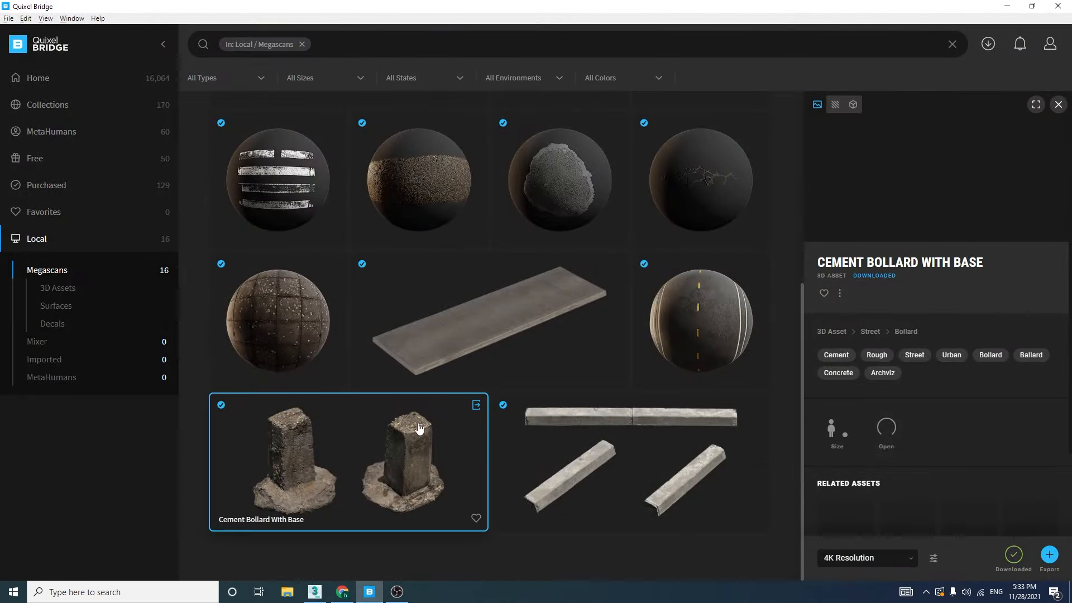
pyautogui.click(475, 406)
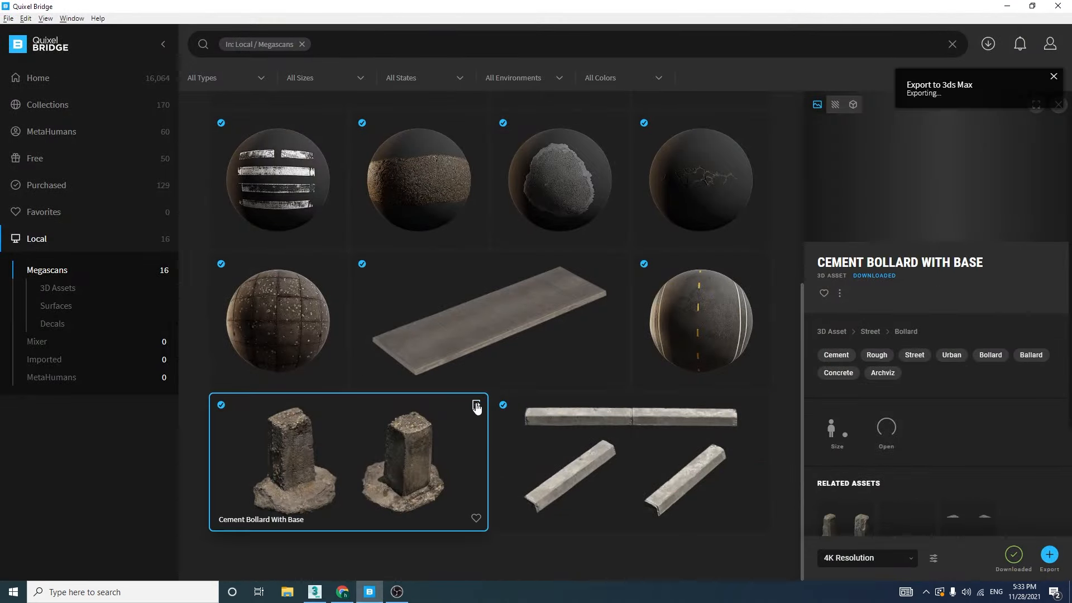
pyautogui.click(1008, 8)
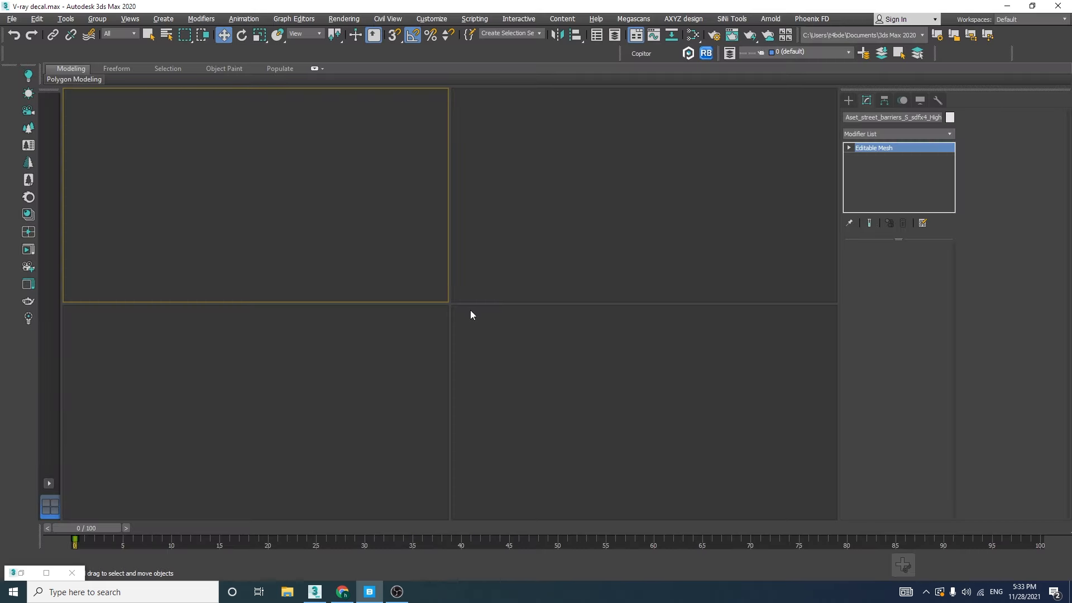
# Turn the wireframe top view into a maximized Perspective view and show the imported bollard in wireframe
pyautogui.click(632, 219)
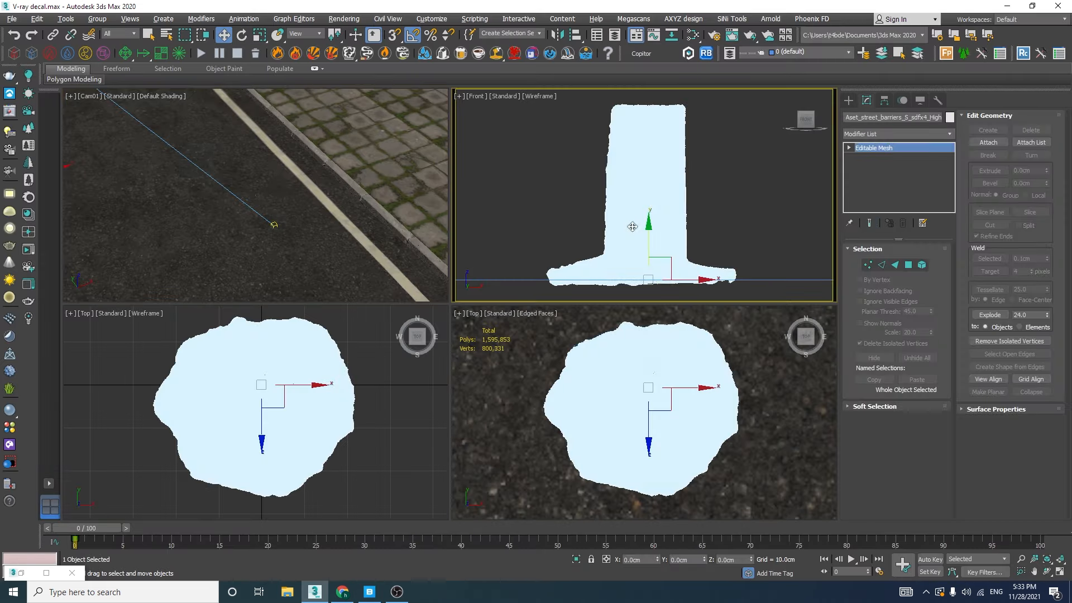
pyautogui.click(277, 369)
pyautogui.hotkey('alt', 'w')
pyautogui.press('p')
pyautogui.keyDown('alt'); pyautogui.moveTo(378, 364); pyautogui.dragTo(490, 311, button='middle'); pyautogui.keyUp('alt')
pyautogui.press('F3')
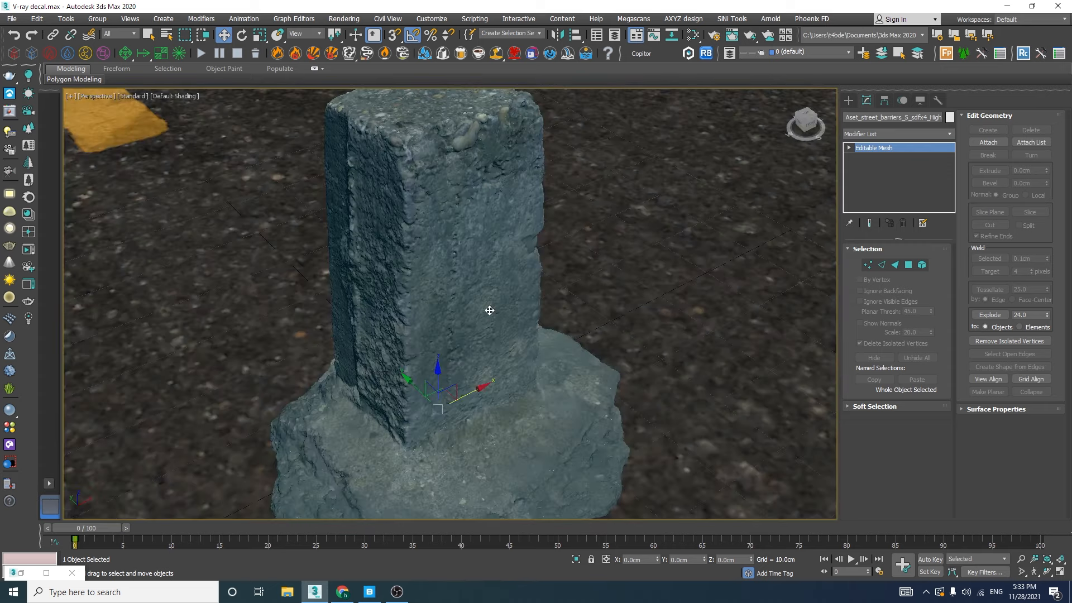
pyautogui.press('F3')
# Add a ProOptimizer modifier to the bollard, enable Keep Textures, and calculate the optimization
pyautogui.click(913, 135)
pyautogui.write('pro')
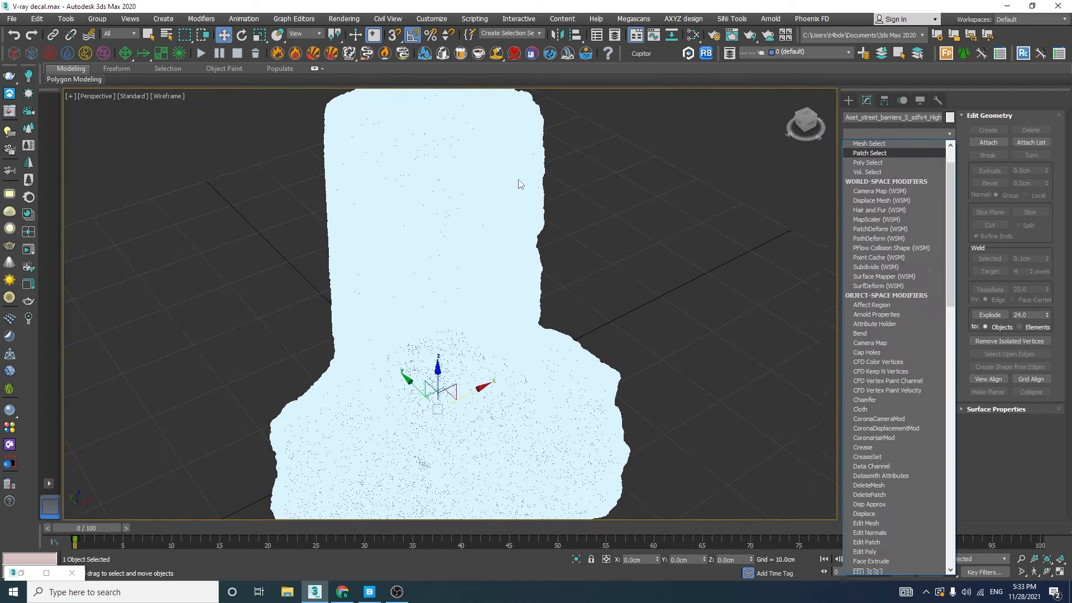
pyautogui.press('Return')
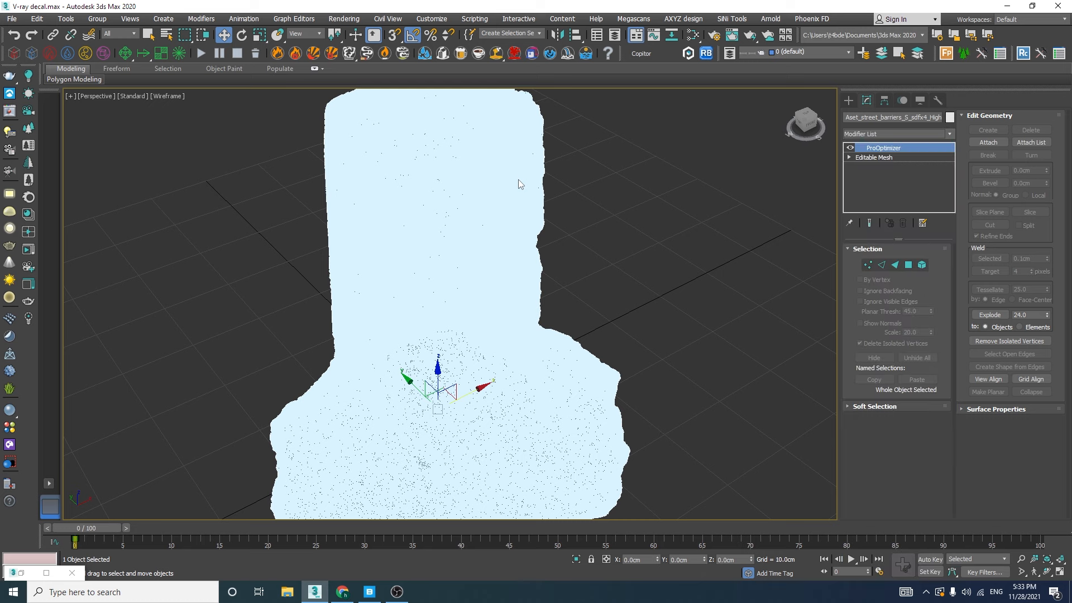
pyautogui.click(896, 289)
pyautogui.click(980, 197)
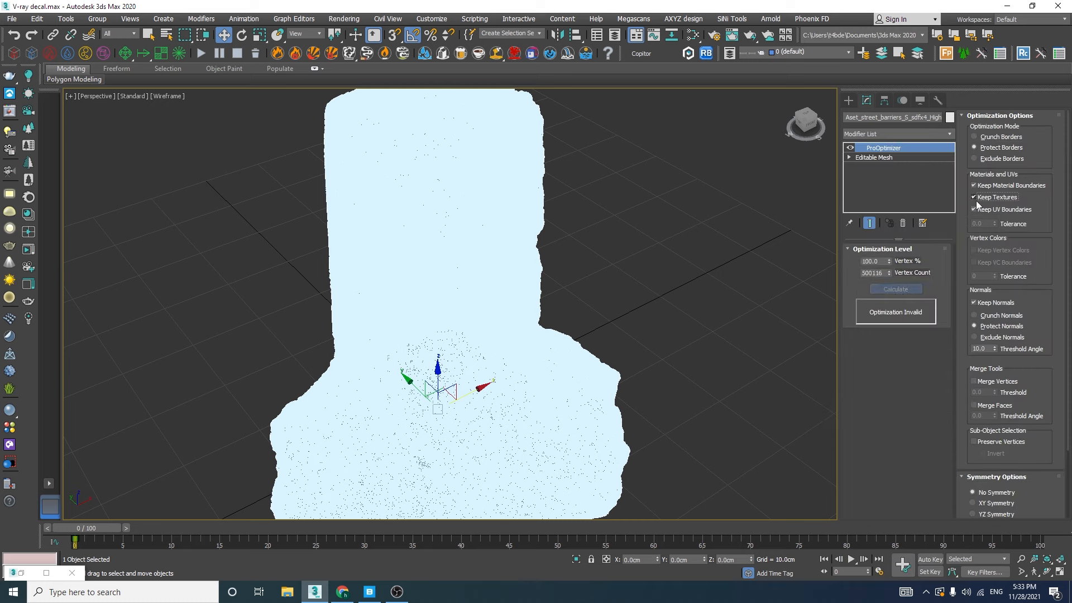
pyautogui.click(894, 283)
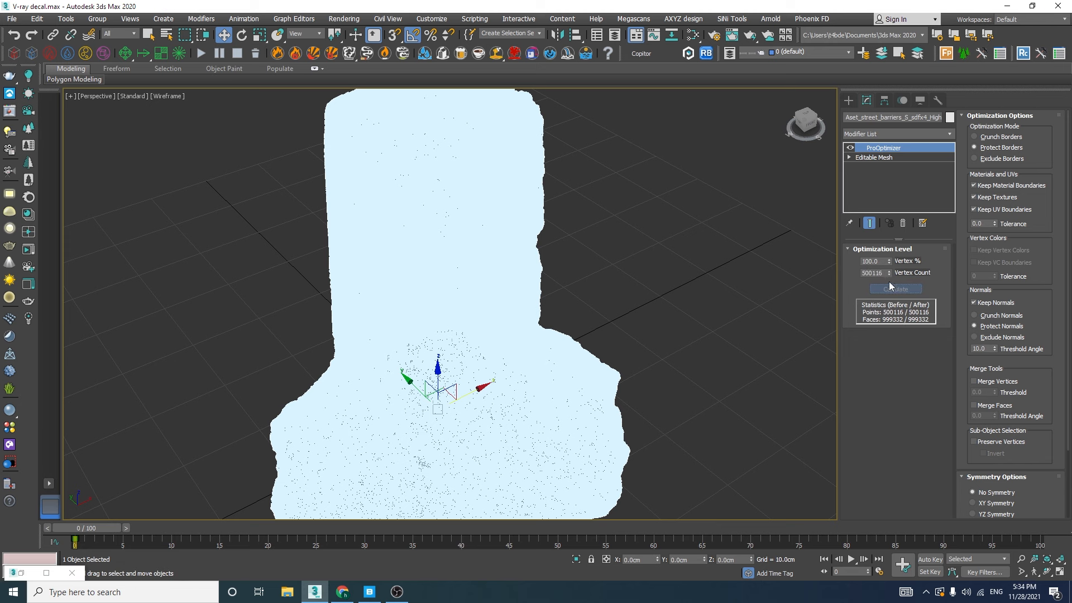
# Compare the bollard's ProOptimizer Vertex % at 20 and 15 in shaded display, and settle on 30
pyautogui.click(876, 261)
pyautogui.press('F3')
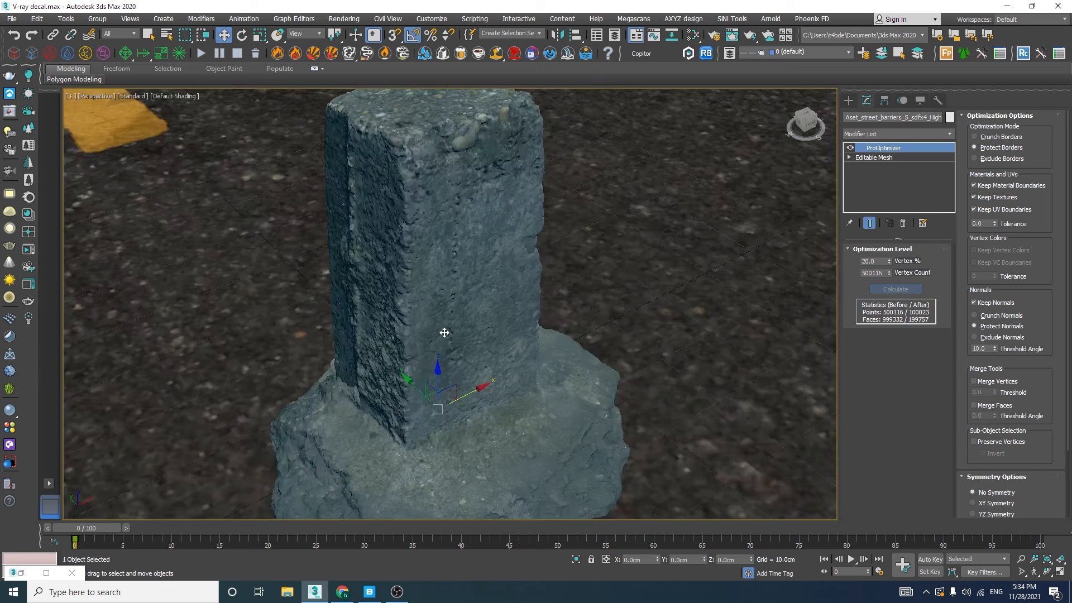
pyautogui.click(881, 261)
pyautogui.write('15')
pyautogui.press('Return')
pyautogui.click(873, 261)
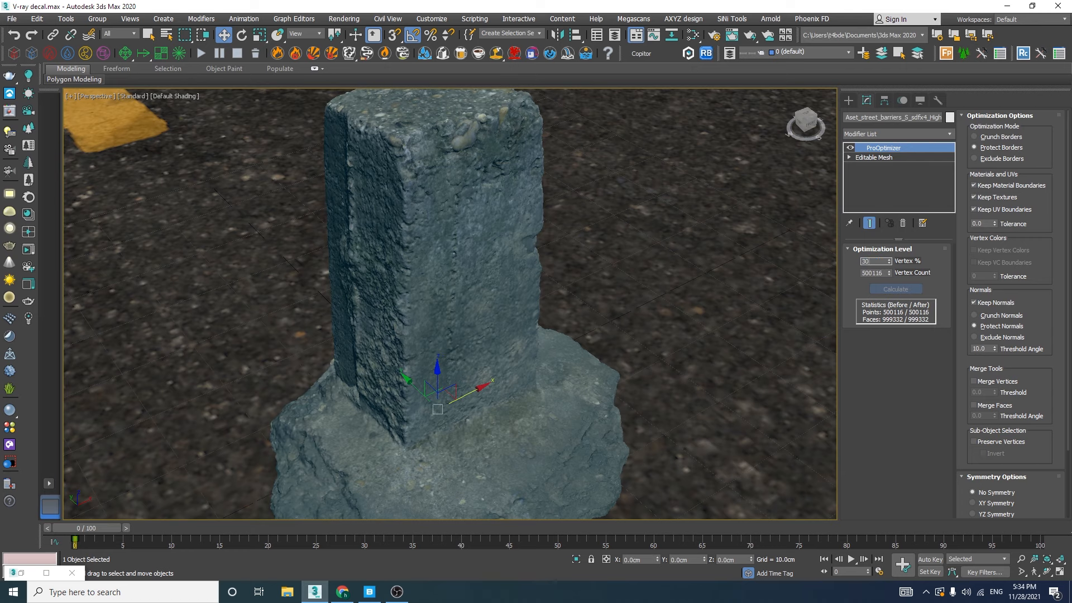
pyautogui.scroll(-5, 484, 330)
pyautogui.moveTo(484, 337)
pyautogui.mouseDown(button='middle')
pyautogui.moveTo(495, 337)
pyautogui.moveTo(472, 337)
pyautogui.mouseUp(button='middle')
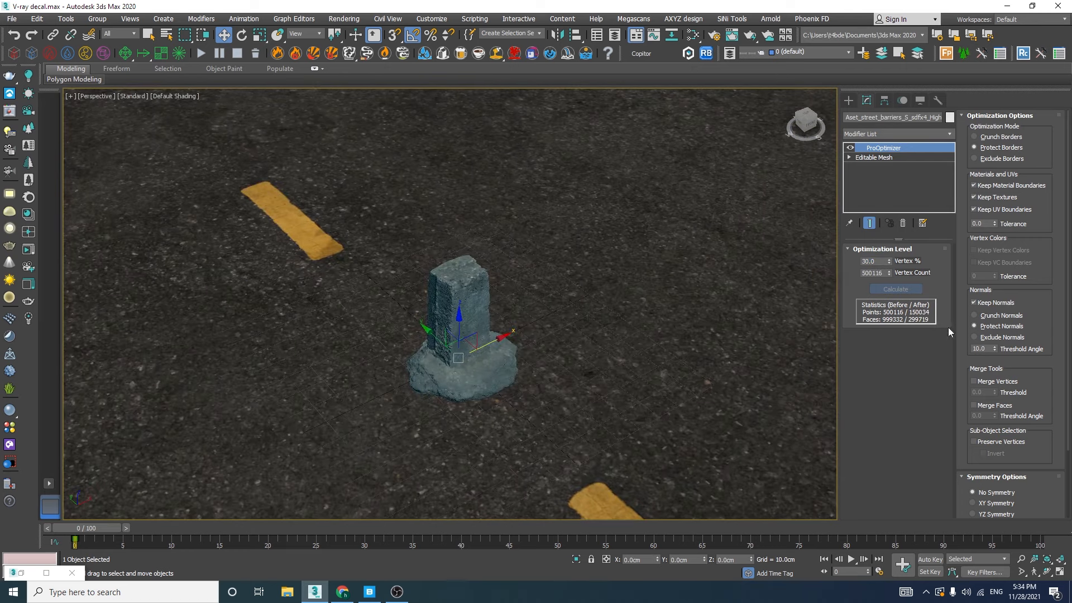
# Move the bollard from the road onto the sidewalk paving beside the curb and raise it to about 3.5 cm
pyautogui.press('F4')
pyautogui.scroll(-5, 434, 327)
pyautogui.moveTo(445, 328); pyautogui.dragTo(684, 182)
pyautogui.press('z')
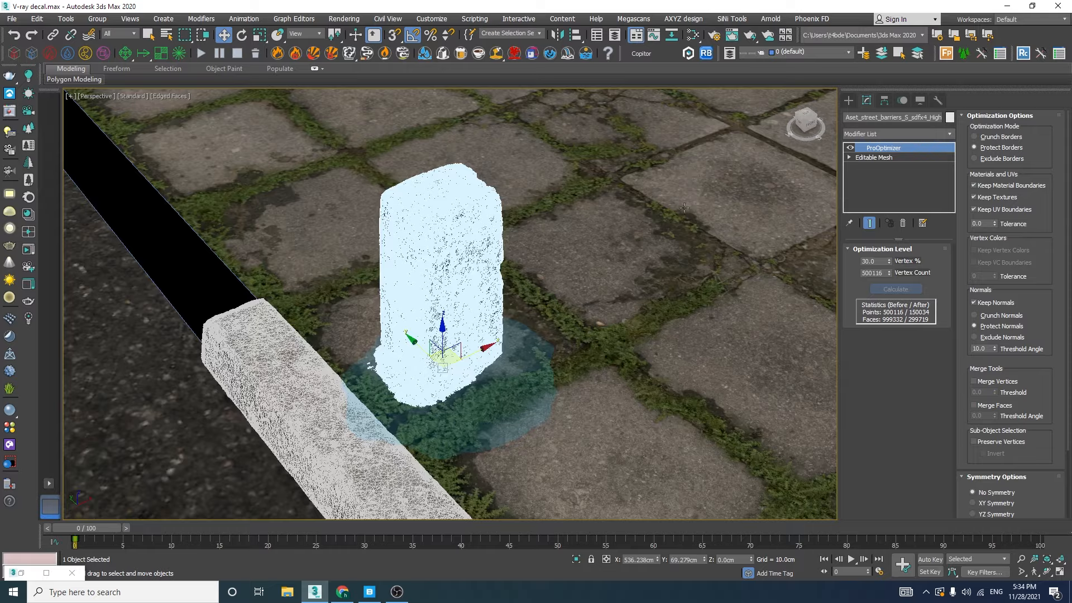
pyautogui.keyDown('alt'); pyautogui.moveTo(506, 379); pyautogui.dragTo(463, 383, button='middle'); pyautogui.keyUp('alt')
pyautogui.press('e')
pyautogui.moveTo(454, 389); pyautogui.dragTo(447, 424)
pyautogui.press('w')
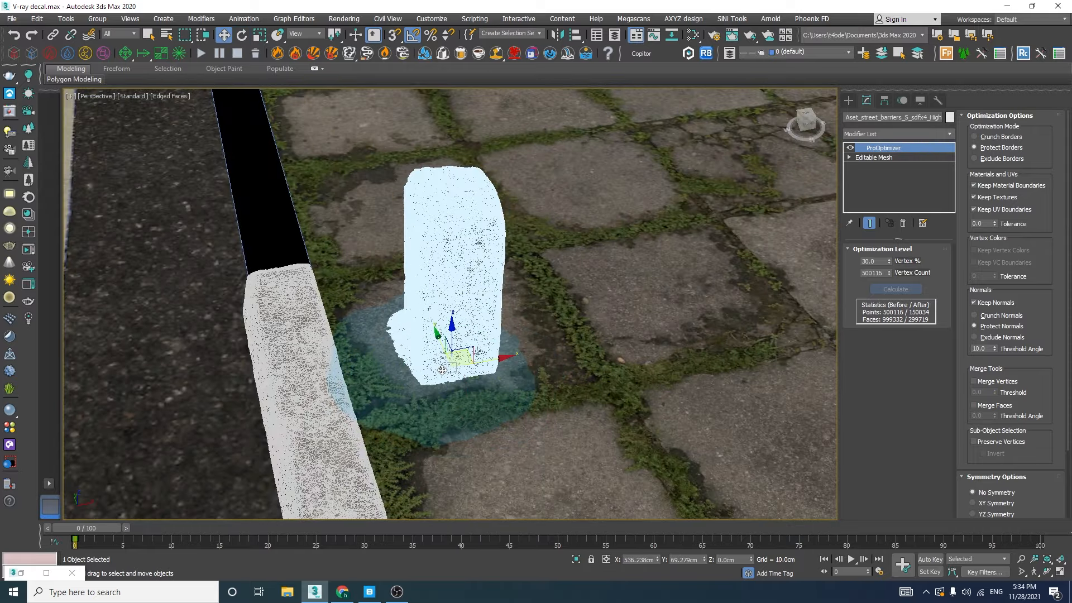
# Restore the four-view layout and slide the bollard along the curb in the top view into Cam01's frame
pyautogui.hotkey('alt', 'w')
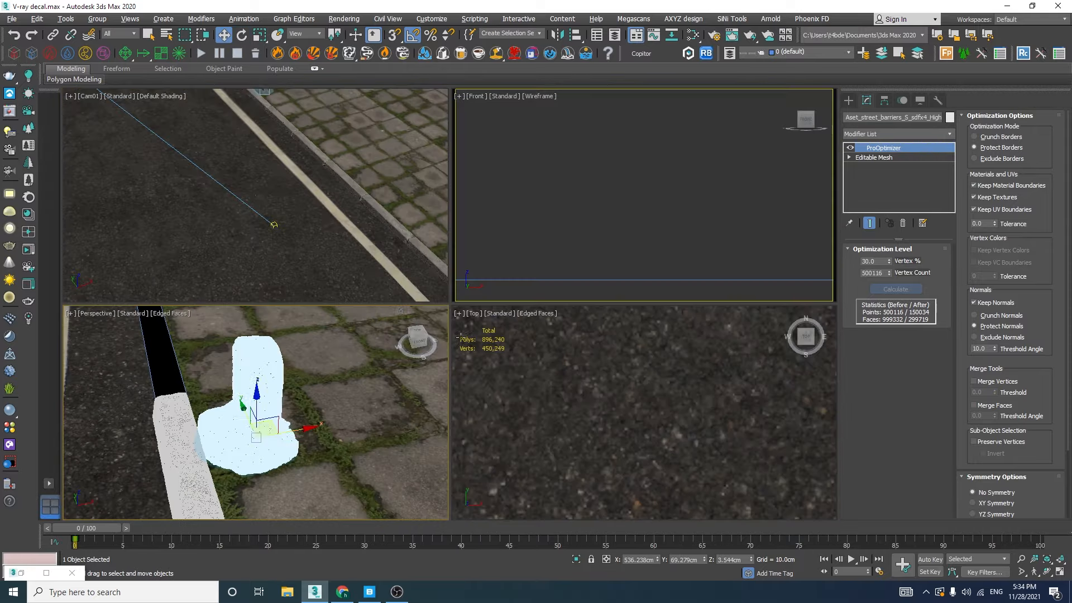
pyautogui.scroll(-4, 580, 230)
pyautogui.scroll(-10, 544, 396)
pyautogui.scroll(5, 668, 360)
pyautogui.moveTo(669, 349); pyautogui.dragTo(643, 479)
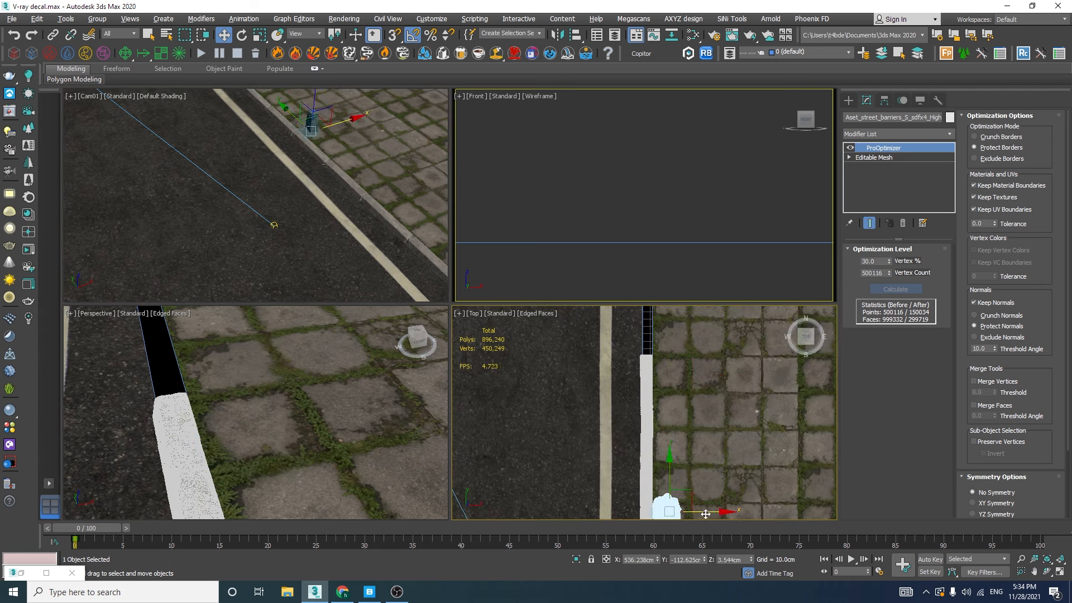
pyautogui.moveTo(703, 512); pyautogui.dragTo(712, 511)
pyautogui.moveTo(679, 473); pyautogui.dragTo(679, 475)
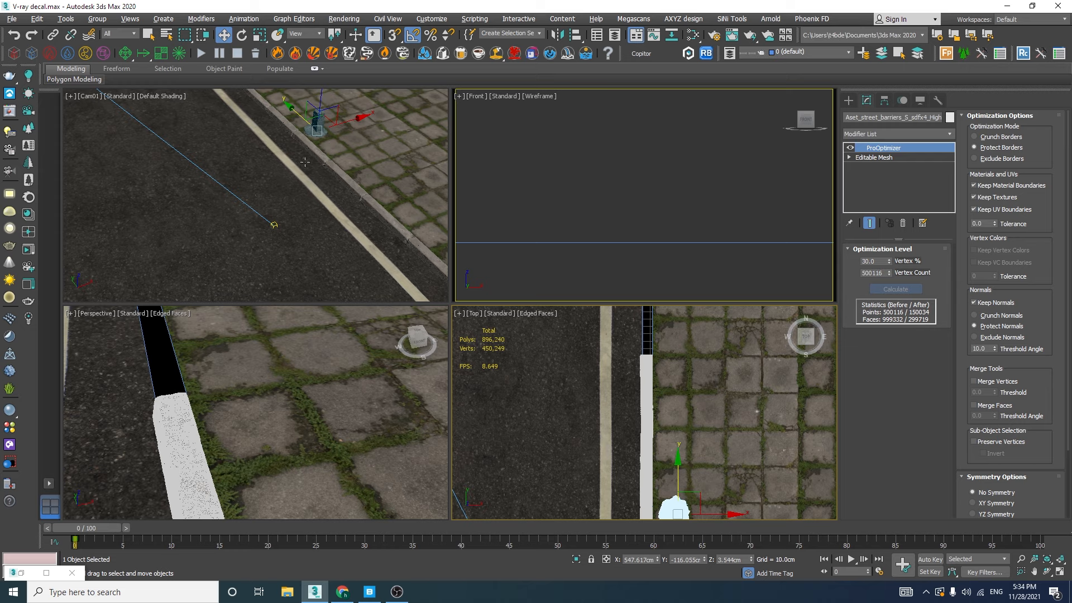
# Switch to Quixel Bridge and export the garbage bags asset to 3ds Max
pyautogui.click(369, 592)
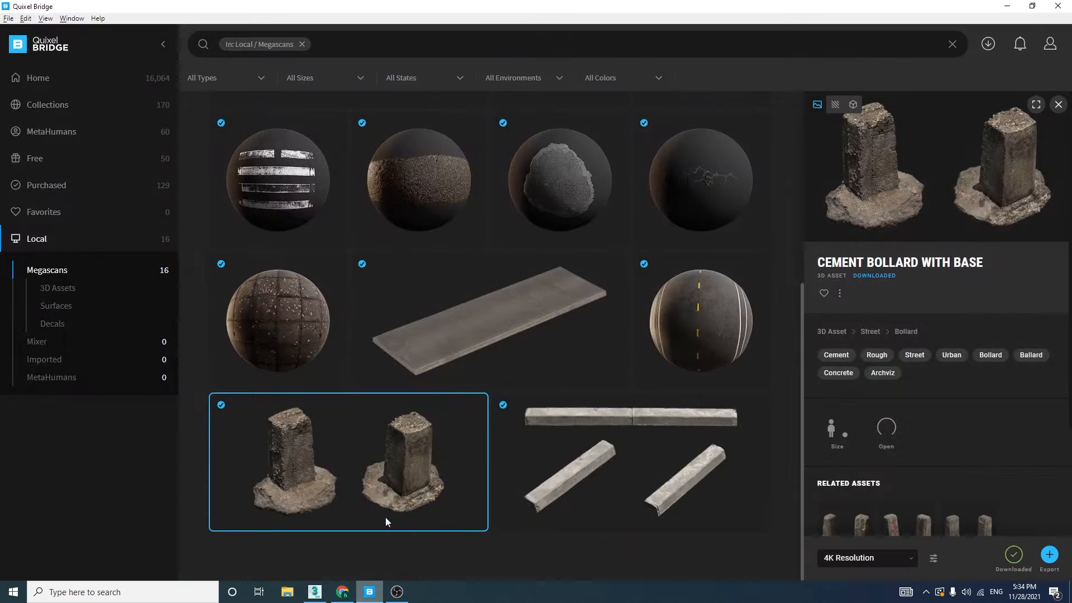
pyautogui.scroll(8, 519, 426)
pyautogui.click(358, 302)
pyautogui.click(476, 261)
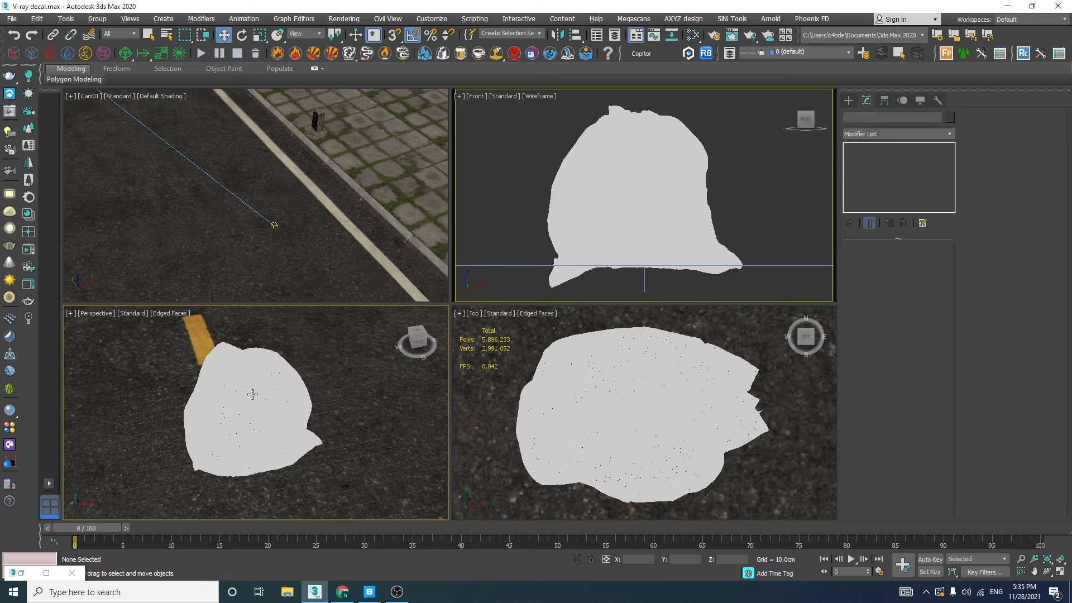
# Spread the overlapping garbage bags apart on the road and delete the surplus object, keeping three bags
pyautogui.hotkey('alt', 'w')
pyautogui.scroll(-5, 375, 313)
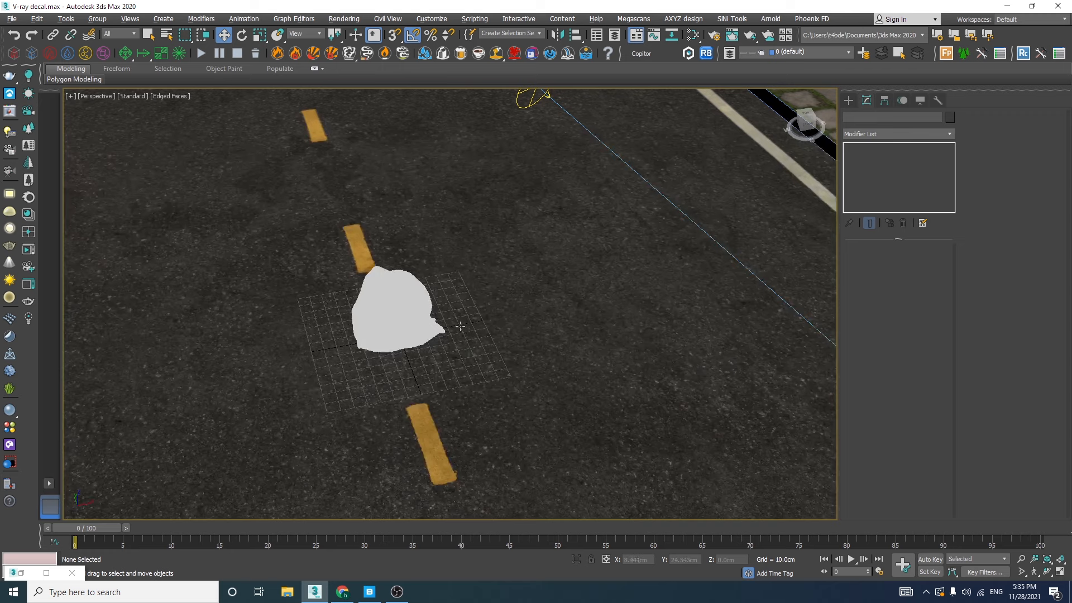
pyautogui.keyDown('alt'); pyautogui.moveTo(460, 325); pyautogui.dragTo(415, 317, button='middle'); pyautogui.keyUp('alt')
pyautogui.click(404, 308)
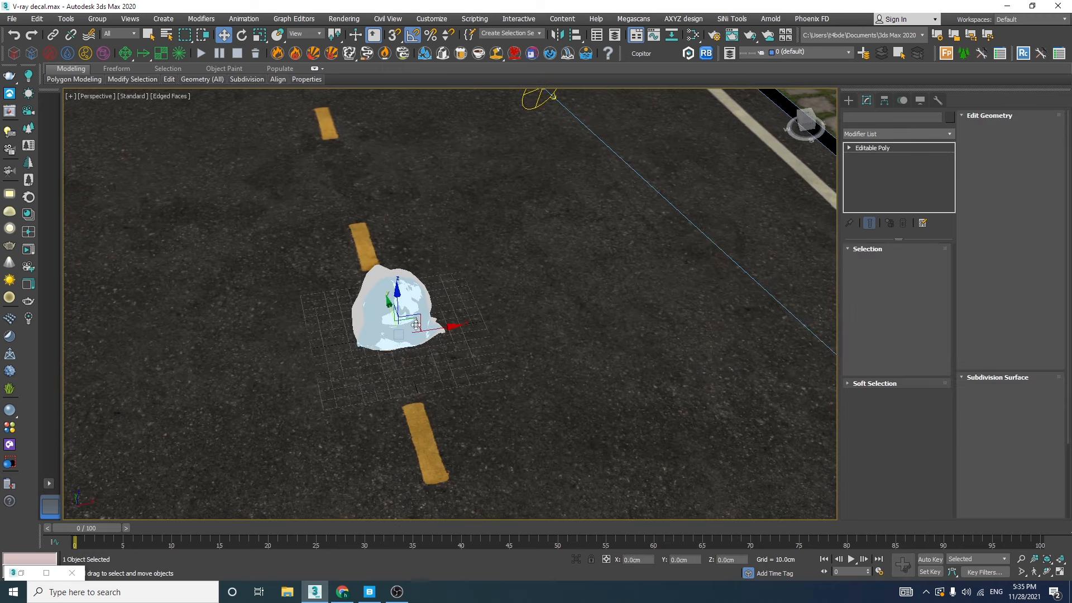
pyautogui.keyDown('shift'); pyautogui.moveTo(438, 319); pyautogui.dragTo(533, 310); pyautogui.keyUp('shift')
pyautogui.moveTo(371, 319); pyautogui.dragTo(281, 334)
pyautogui.moveTo(364, 307); pyautogui.dragTo(205, 333)
pyautogui.press('Delete')
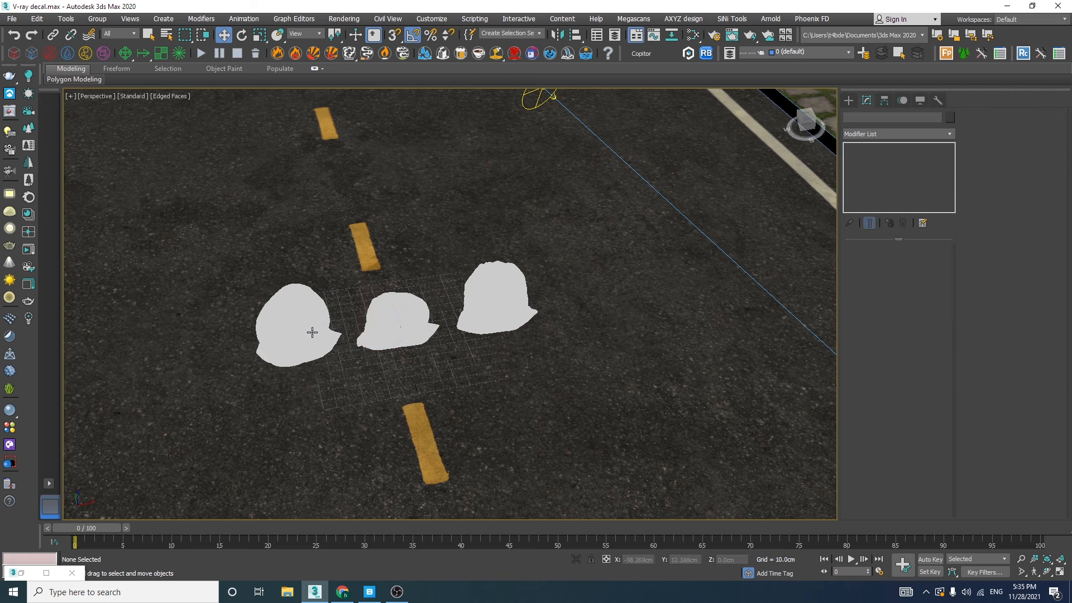
# Apply a ProOptimizer modifier to all three garbage bags with Keep Textures enabled and calculate the optimization
pyautogui.click(323, 334)
pyautogui.scroll(6, 322, 331)
pyautogui.keyDown('ctrl'); pyautogui.click(510, 291); pyautogui.keyUp('ctrl')
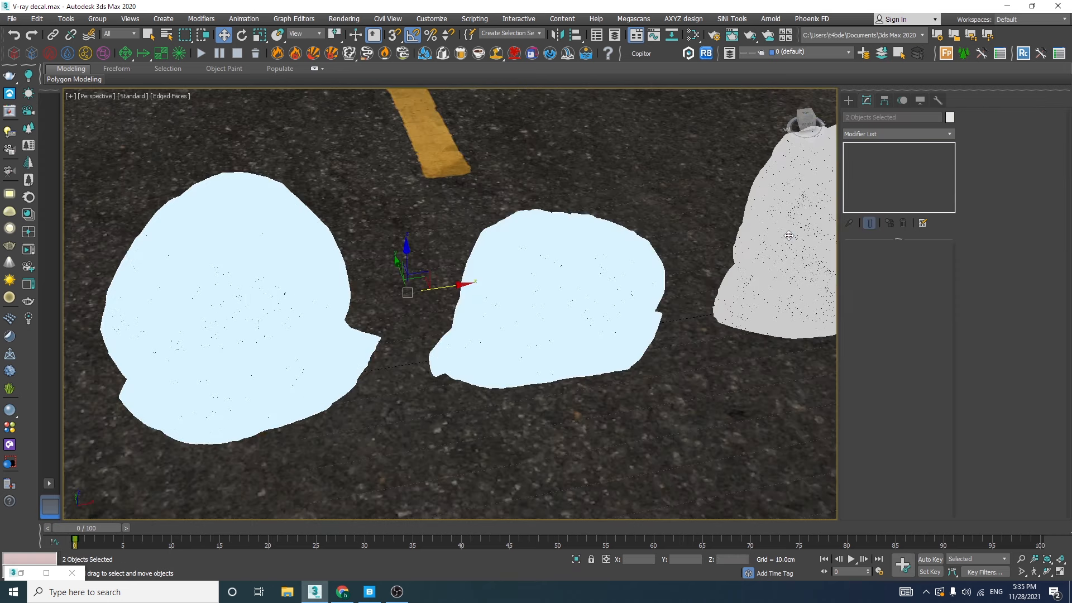
pyautogui.keyDown('ctrl'); pyautogui.click(789, 234); pyautogui.keyUp('ctrl')
pyautogui.click(896, 134)
pyautogui.write('proo')
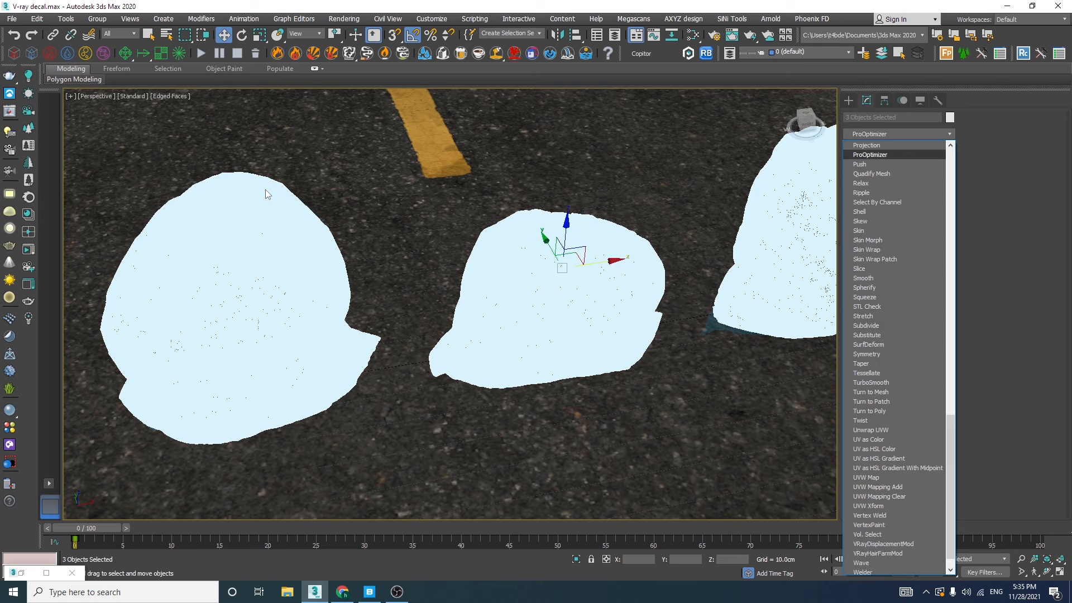
pyautogui.press('Return')
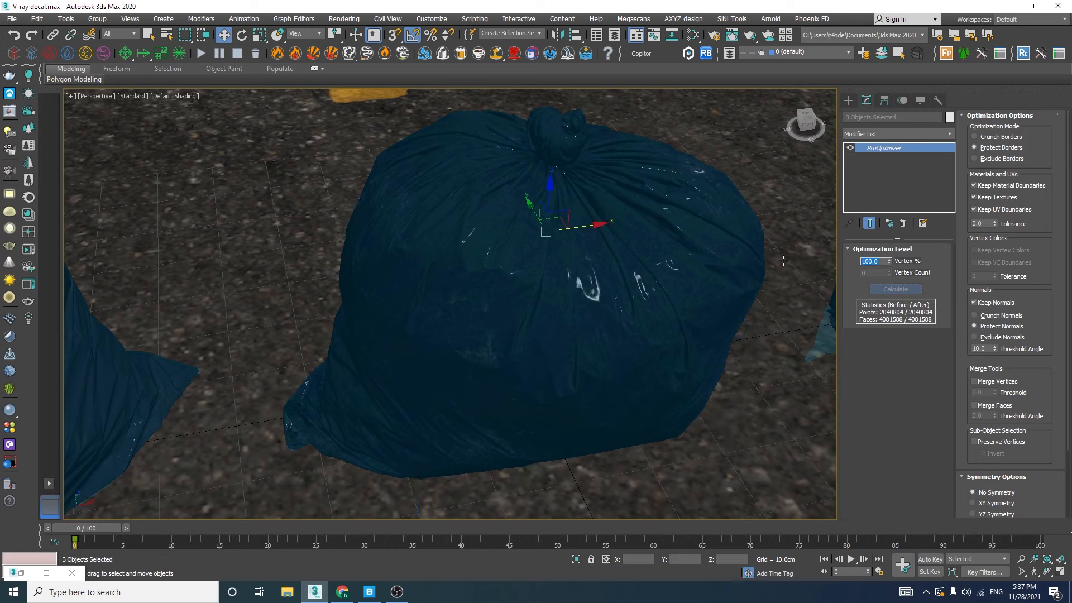
# Try 50 as the garbage bags' ProOptimizer Vertex %, settle on 45, and compare the mesh with and without edged faces
pyautogui.press('F4')
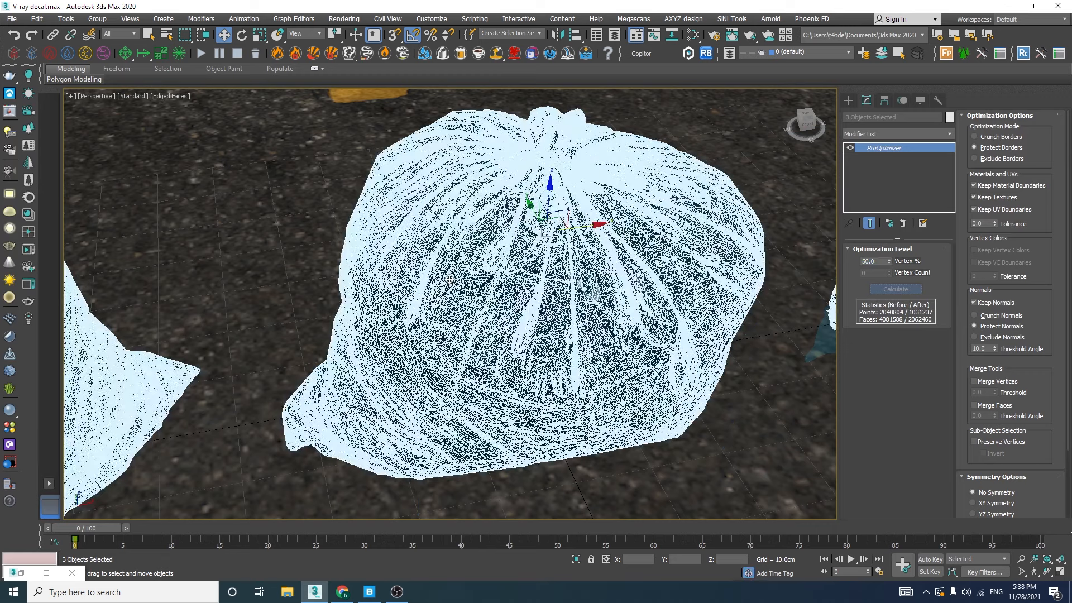
pyautogui.doubleClick(873, 262)
pyautogui.moveTo(320, 313)
pyautogui.mouseDown(button='middle')
pyautogui.moveTo(428, 300)
pyautogui.moveTo(472, 269)
pyautogui.mouseUp(button='middle')
pyautogui.scroll(-5, 447, 269)
pyautogui.press('F4')
pyautogui.scroll(3, 367, 262)
pyautogui.keyDown('alt'); pyautogui.moveTo(540, 294); pyautogui.dragTo(480, 266, button='middle'); pyautogui.keyUp('alt')
# Convert the three optimized garbage bags to Editable Mesh
pyautogui.rightClick(505, 207)
pyautogui.moveTo(601, 321)
pyautogui.click(640, 321)
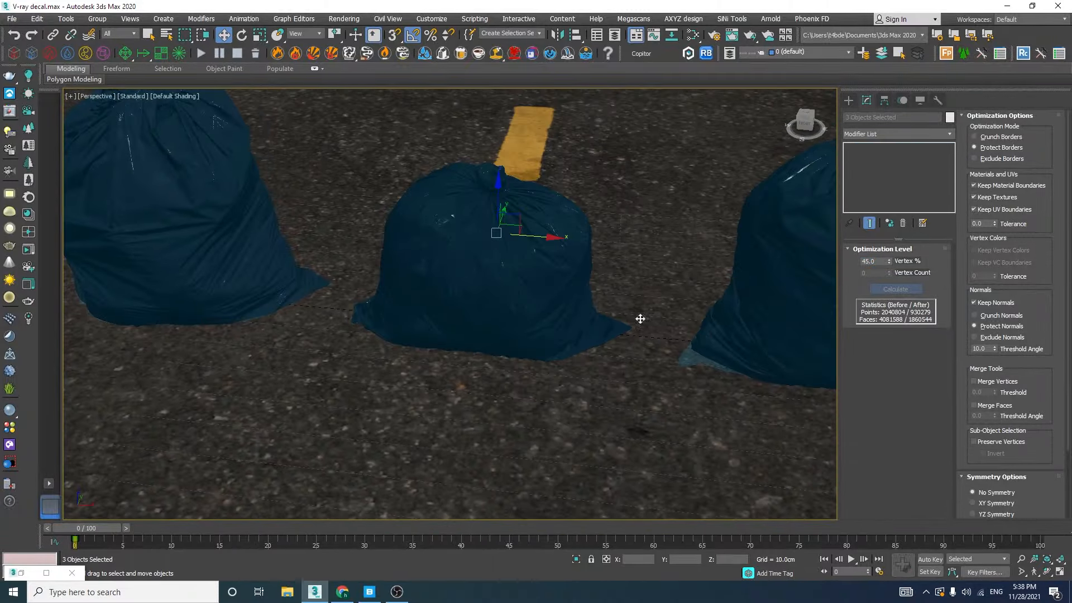
pyautogui.scroll(-6, 503, 316)
pyautogui.scroll(-4, 503, 316)
pyautogui.moveTo(502, 316); pyautogui.dragTo(376, 312, button='middle')
pyautogui.click(376, 312)
pyautogui.moveTo(398, 297); pyautogui.dragTo(649, 300)
pyautogui.hotkey('ctrl', 'z')
# Select all three garbage bags, move them onto the sidewalk near the bollard, and raise them to the paving surface
pyautogui.keyDown('ctrl'); pyautogui.click(322, 310); pyautogui.keyUp('ctrl')
pyautogui.keyDown('ctrl'); pyautogui.click(290, 312); pyautogui.keyUp('ctrl')
pyautogui.moveTo(351, 293); pyautogui.dragTo(733, 261)
pyautogui.scroll(5, 734, 261)
pyautogui.keyDown('alt'); pyautogui.moveTo(524, 391); pyautogui.dragTo(486, 357, button='middle'); pyautogui.keyUp('alt')
pyautogui.scroll(4, 598, 285)
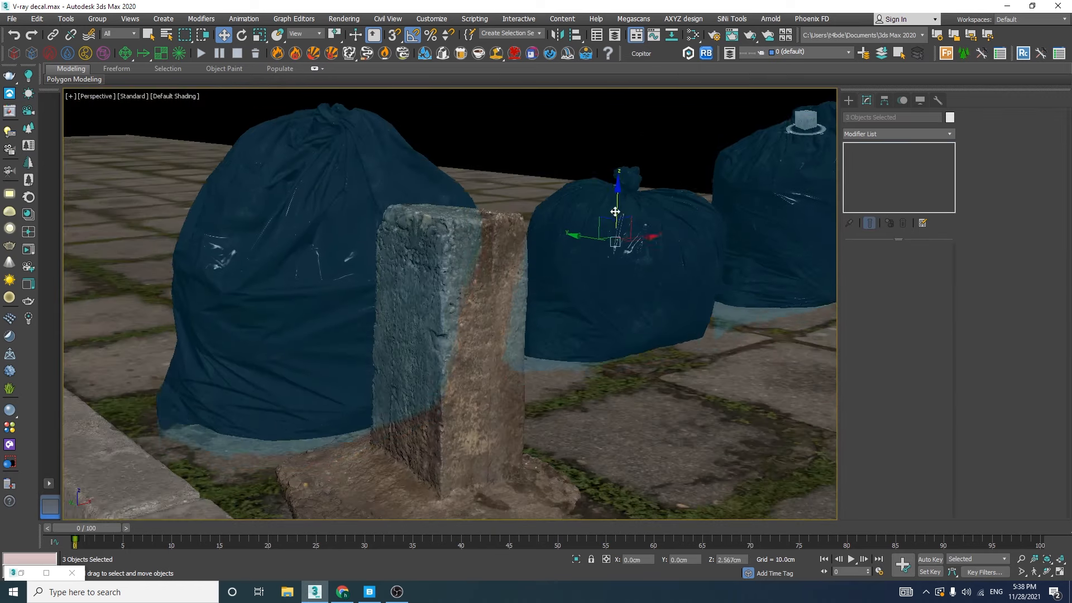
pyautogui.keyDown('alt'); pyautogui.moveTo(597, 285); pyautogui.dragTo(558, 335, button='middle'); pyautogui.keyUp('alt')
# Move one garbage bag close to the bollard and rotate it so it leans naturally into the group
pyautogui.click(522, 316)
pyautogui.moveTo(552, 305); pyautogui.dragTo(471, 356)
pyautogui.press('e')
pyautogui.moveTo(484, 395); pyautogui.dragTo(515, 381)
pyautogui.press('w')
pyautogui.moveTo(473, 345)
pyautogui.mouseDown()
pyautogui.moveTo(445, 349)
pyautogui.moveTo(455, 346)
pyautogui.mouseUp()
# Bring another garbage bag against the others behind the bollard and rotate it to vary its orientation
pyautogui.moveTo(663, 335); pyautogui.dragTo(498, 289)
pyautogui.press('e')
pyautogui.keyDown('alt'); pyautogui.moveTo(498, 289); pyautogui.dragTo(497, 320, button='middle'); pyautogui.keyUp('alt')
pyautogui.scroll(4, 498, 320)
pyautogui.press('w')
pyautogui.moveTo(555, 328); pyautogui.dragTo(582, 316)
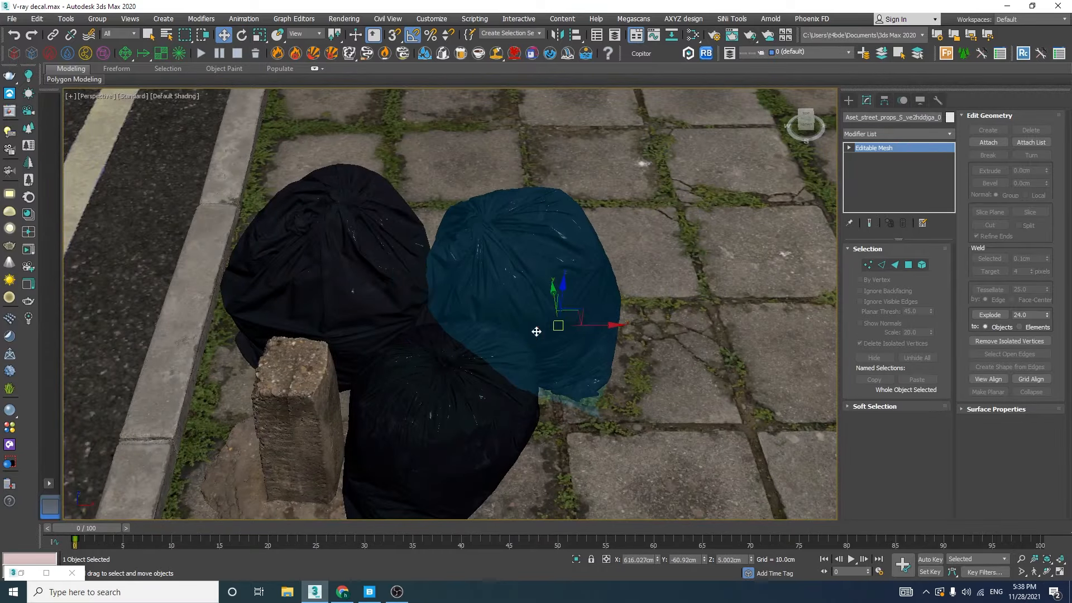
pyautogui.scroll(-5, 582, 316)
pyautogui.keyDown('alt'); pyautogui.moveTo(582, 316); pyautogui.dragTo(552, 322, button='middle'); pyautogui.keyUp('alt')
pyautogui.press('5')
pyautogui.press('F4')
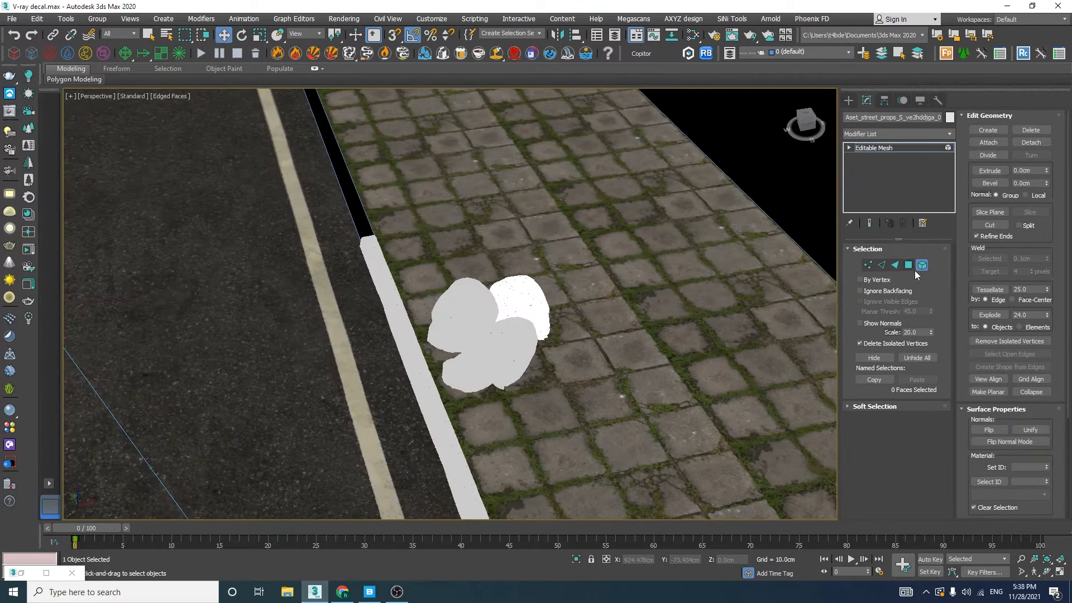
pyautogui.click(919, 269)
pyautogui.press('F4')
# Return to the four-view layout and maximize the Cam01 view to check the framing of the bags and bollard
pyautogui.scroll(5, 506, 310)
pyautogui.keyDown('alt'); pyautogui.moveTo(505, 311); pyautogui.dragTo(551, 308, button='middle'); pyautogui.keyUp('alt')
pyautogui.hotkey('alt', 'w')
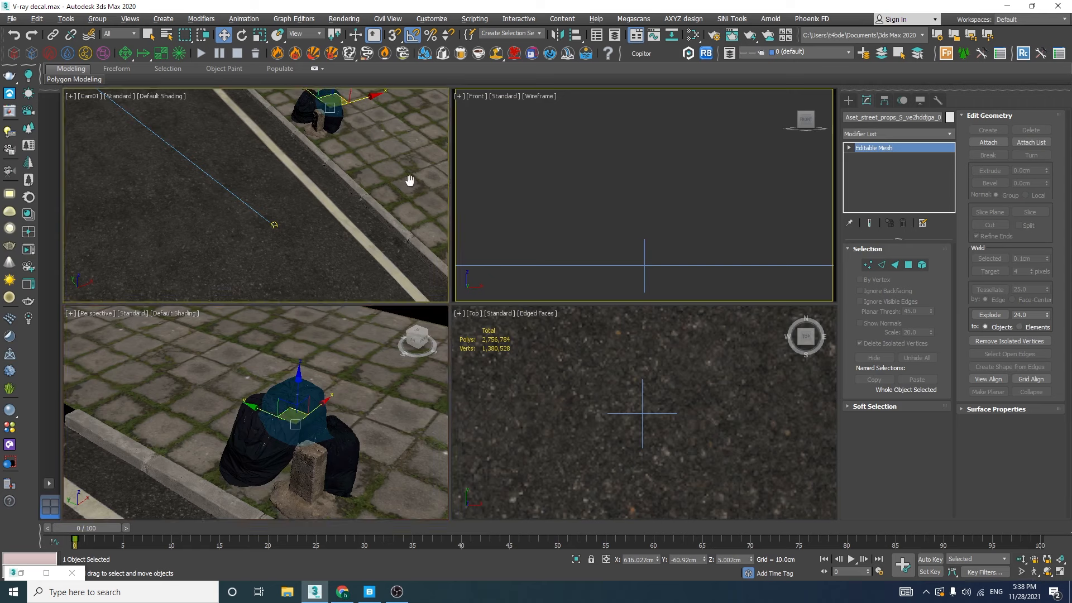
pyautogui.hotkey('alt', 'w')
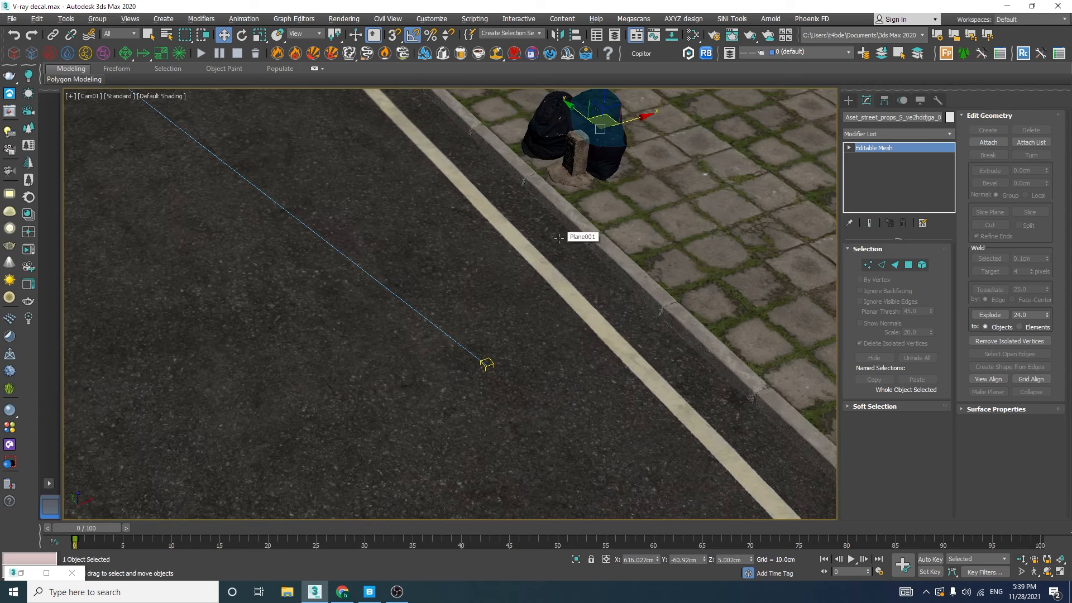
# Select the bollard together with the garbage bags and shift the group slightly farther back along the sidewalk edge
pyautogui.keyDown('ctrl'); pyautogui.click(565, 163); pyautogui.keyUp('ctrl')
pyautogui.keyDown('ctrl'); pyautogui.click(549, 140); pyautogui.keyUp('ctrl')
pyautogui.keyDown('ctrl'); pyautogui.click(608, 153); pyautogui.keyUp('ctrl')
# Copy the bollard along the curb to the foreground paving and rotate the copy to vary its orientation
pyautogui.moveTo(563, 119)
pyautogui.mouseDown()
pyautogui.moveTo(529, 108)
pyautogui.moveTo(734, 299)
pyautogui.moveTo(782, 362)
pyautogui.mouseUp()
pyautogui.click(544, 137)
pyautogui.click(537, 342)
pyautogui.press('e')
pyautogui.moveTo(811, 419); pyautogui.dragTo(717, 405)
pyautogui.click(718, 403)
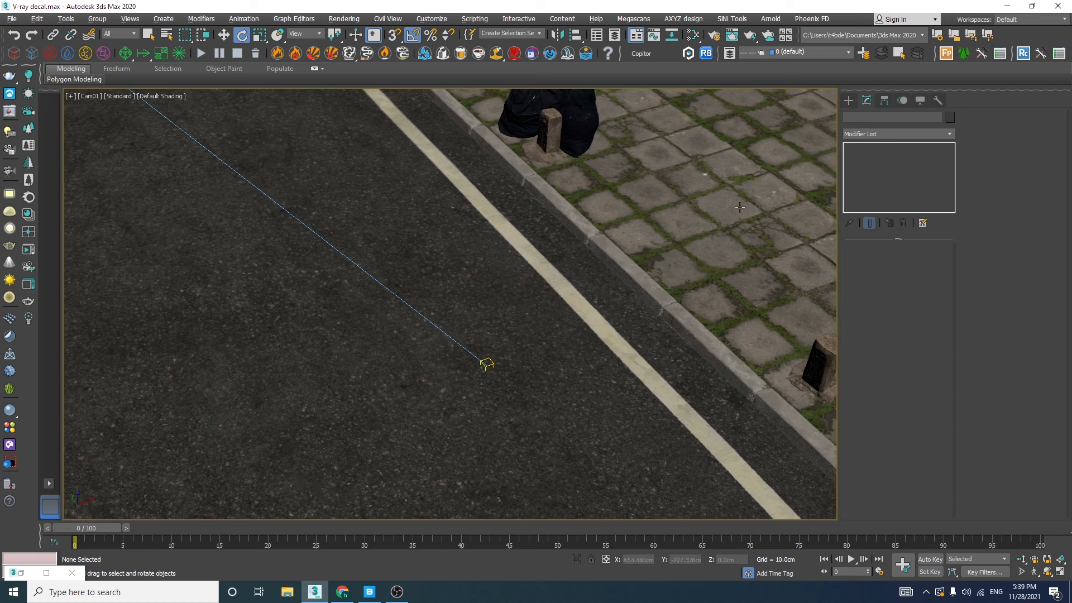
# Draw a VRayDecal about 150 by 188 cm and 51 cm high on the road, and lower it to about -3 cm
pyautogui.click(848, 101)
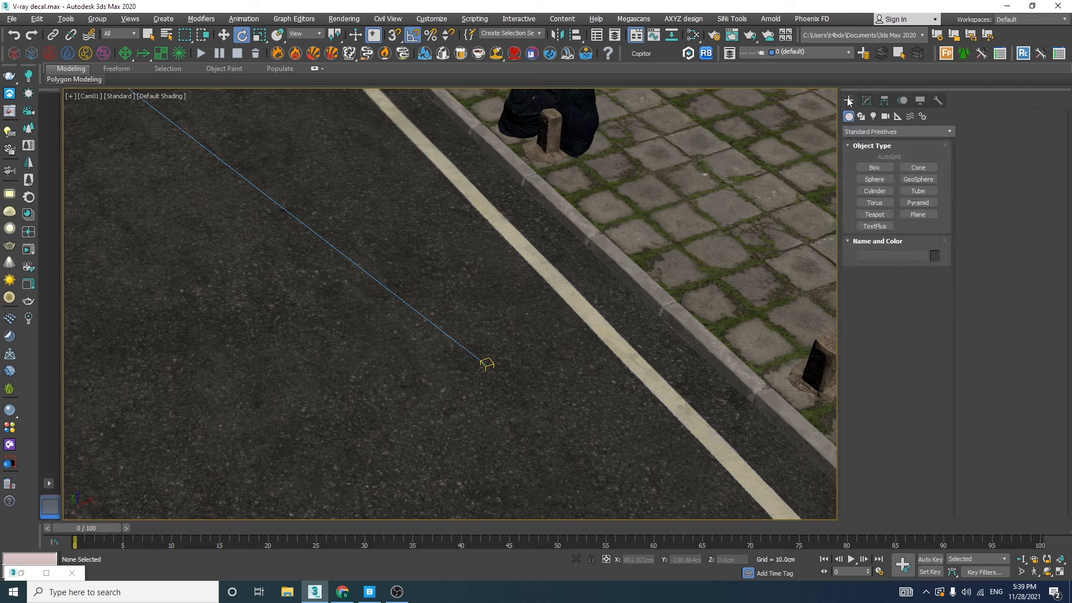
pyautogui.click(852, 132)
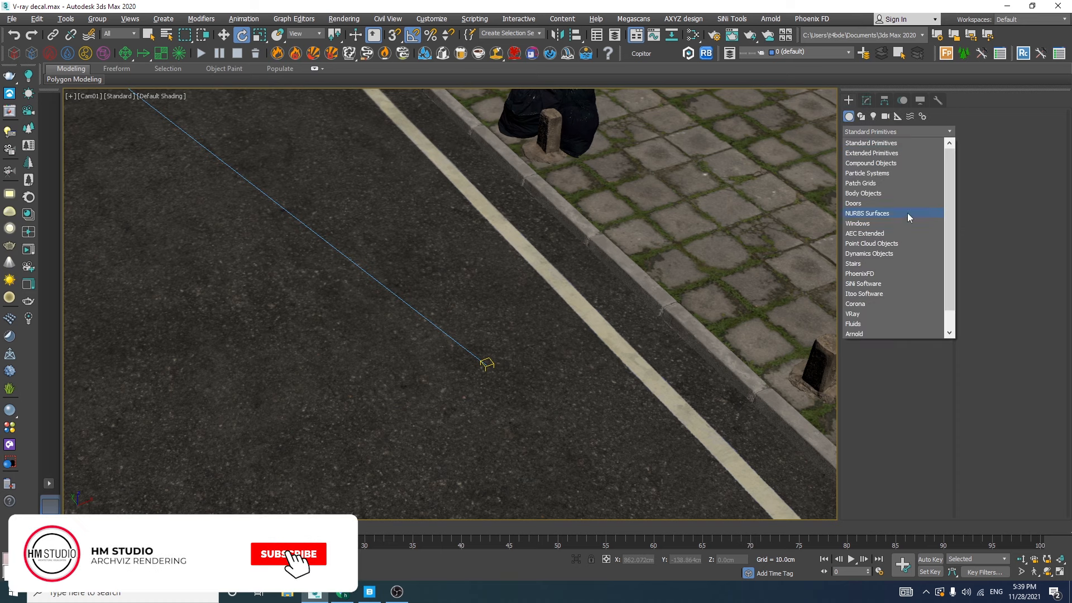
pyautogui.click(856, 315)
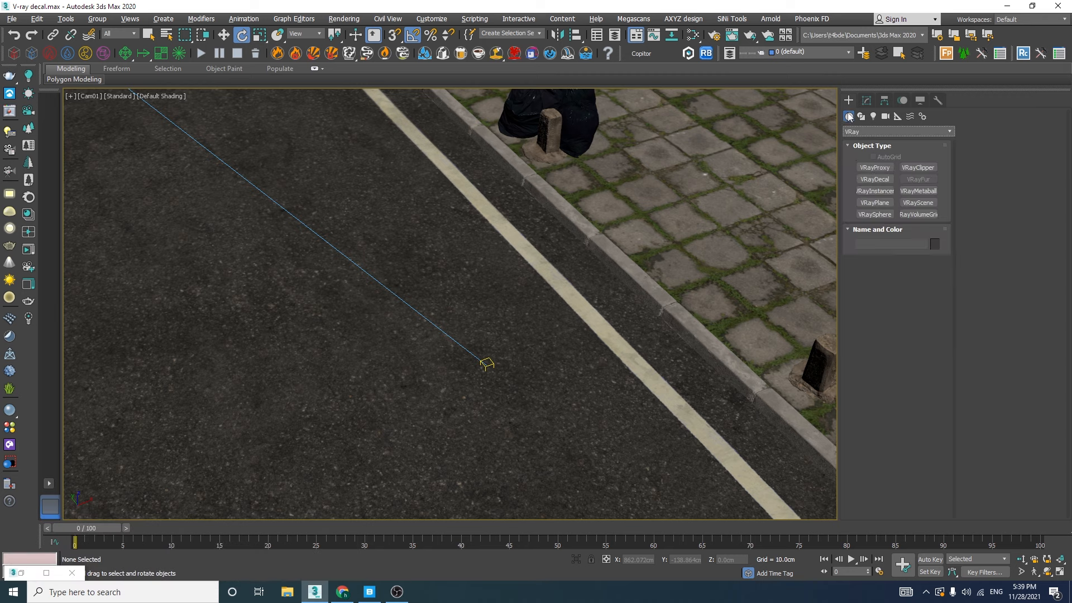
pyautogui.click(854, 133)
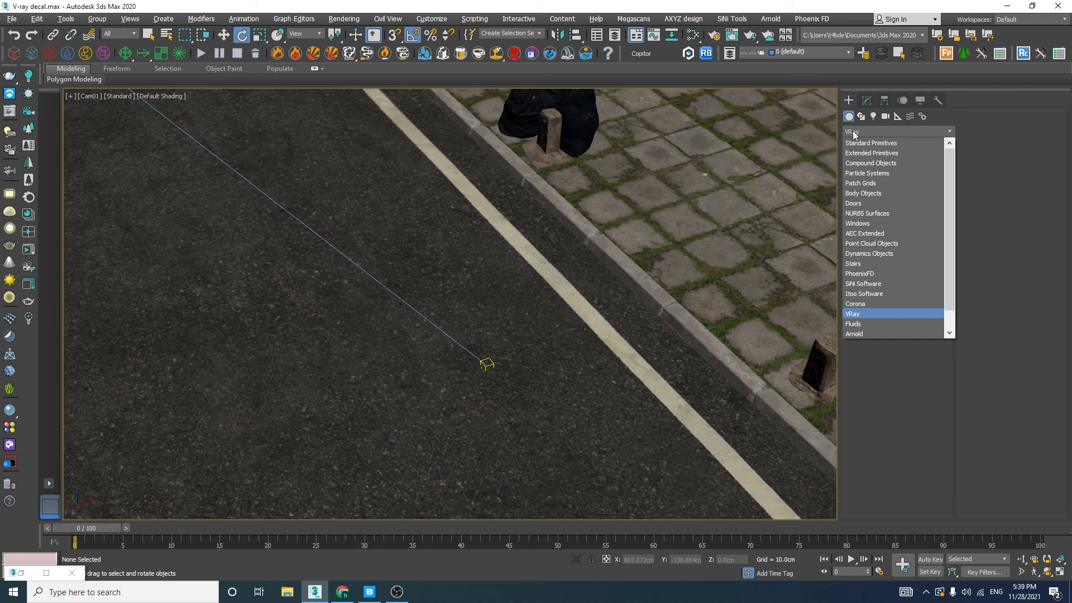
pyautogui.click(858, 313)
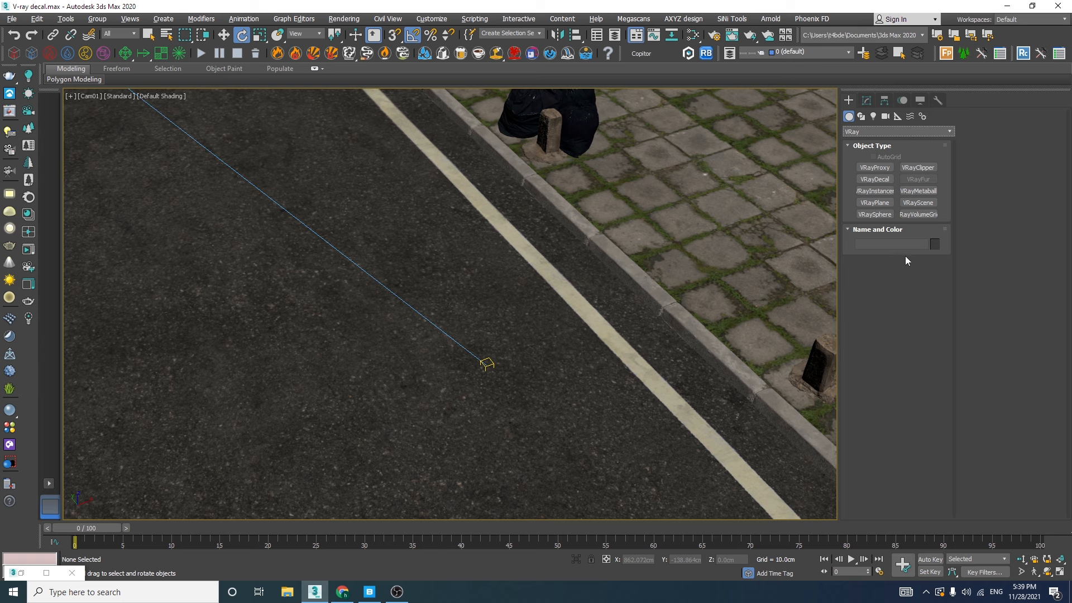
pyautogui.click(874, 178)
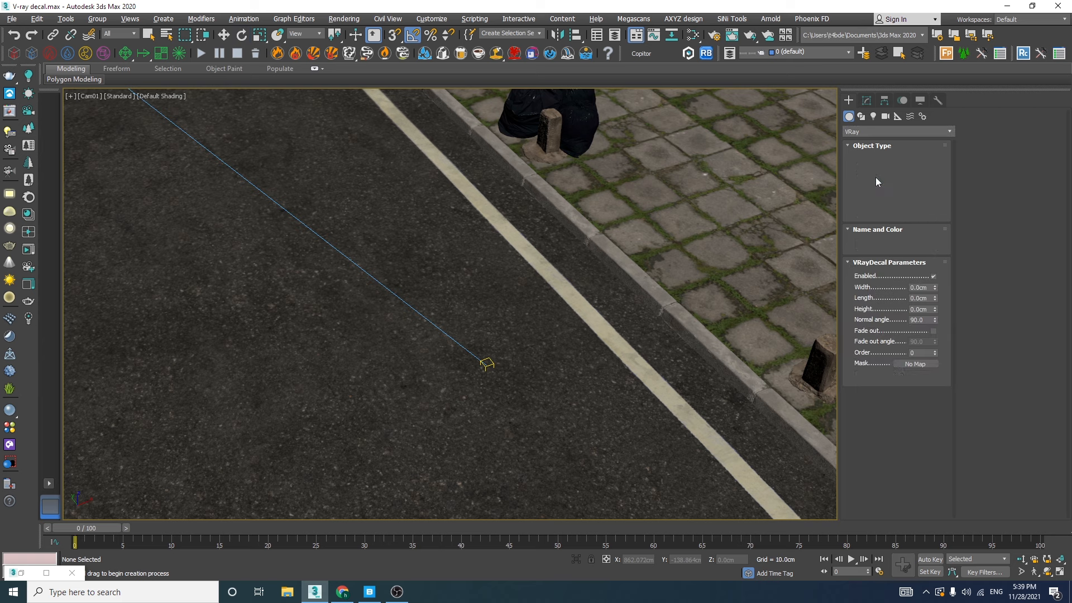
pyautogui.moveTo(361, 263); pyautogui.dragTo(488, 299)
pyautogui.click(483, 239)
pyautogui.press('e')
pyautogui.press('w')
pyautogui.moveTo(358, 233)
pyautogui.mouseDown()
pyautogui.moveTo(351, 172)
pyautogui.moveTo(354, 224)
pyautogui.moveTo(332, 256)
pyautogui.moveTo(337, 236)
pyautogui.mouseUp()
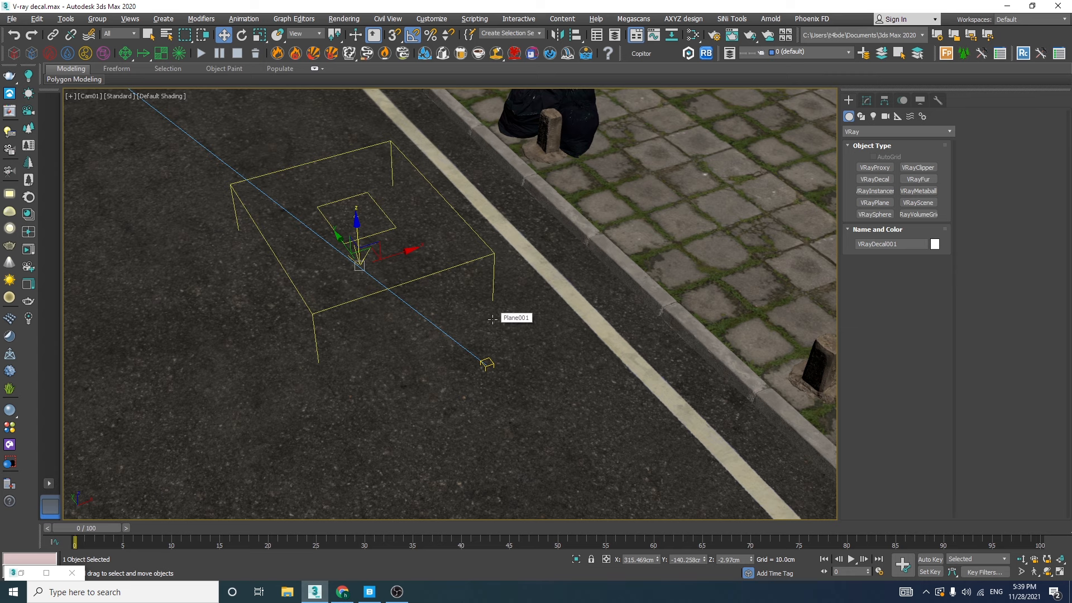
# Add a new VRayMtl in the Slate Material Editor and show its parameters
pyautogui.click(692, 35)
pyautogui.moveTo(635, 251); pyautogui.dragTo(742, 228, button='middle')
pyautogui.rightClick(622, 202)
pyautogui.moveTo(523, 364); pyautogui.dragTo(683, 200)
pyautogui.doubleClick(683, 198)
# Set the new VRayMtl's diffuse color to a light yellow-green and assign the material to the decal
pyautogui.click(853, 234)
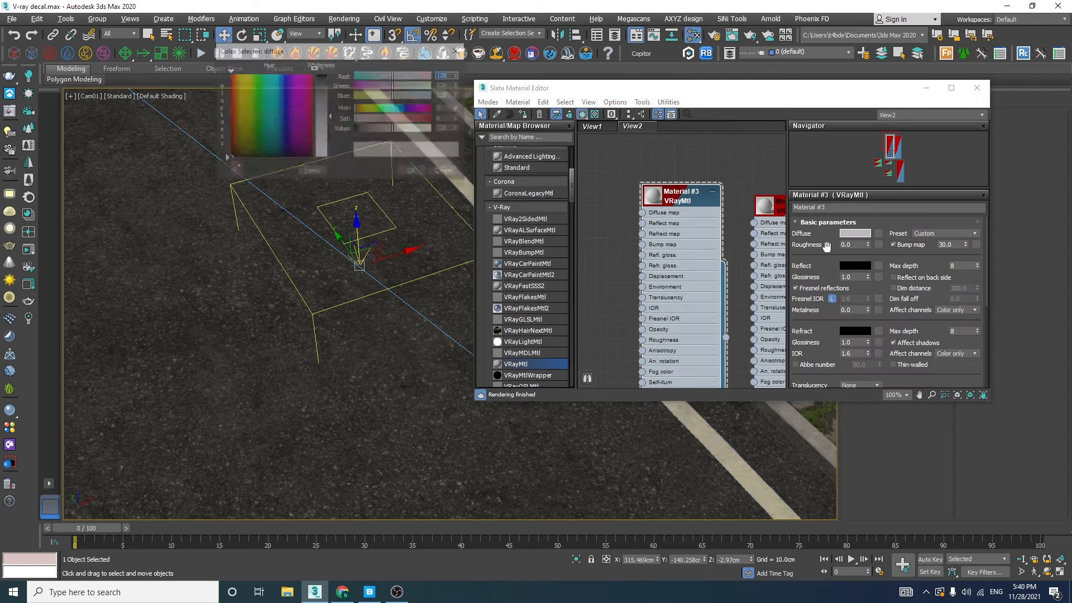
pyautogui.click(247, 93)
pyautogui.click(324, 100)
pyautogui.click(428, 173)
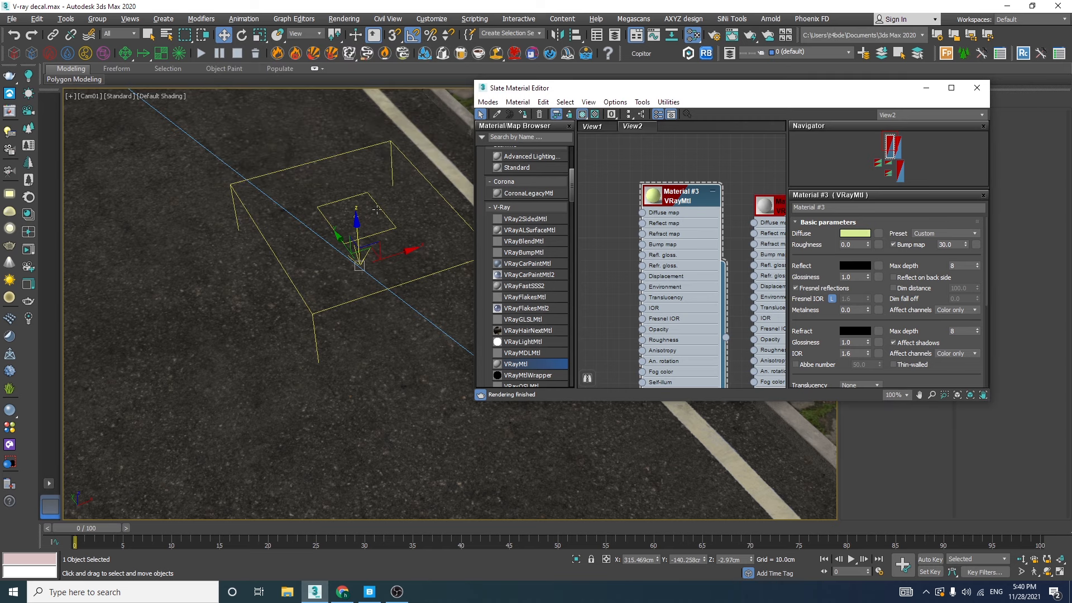
pyautogui.click(508, 114)
# Open the V-Ray Frame Buffer, start an interactive render, and place its window beside the visible part of the viewport
pyautogui.click(12, 114)
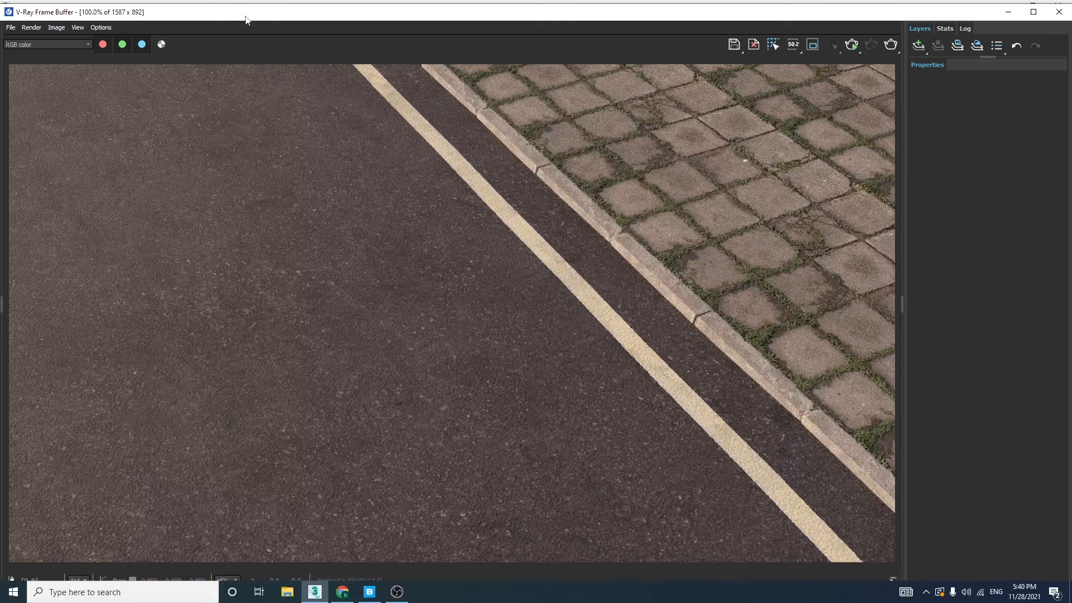
pyautogui.moveTo(3, 6); pyautogui.dragTo(408, 114)
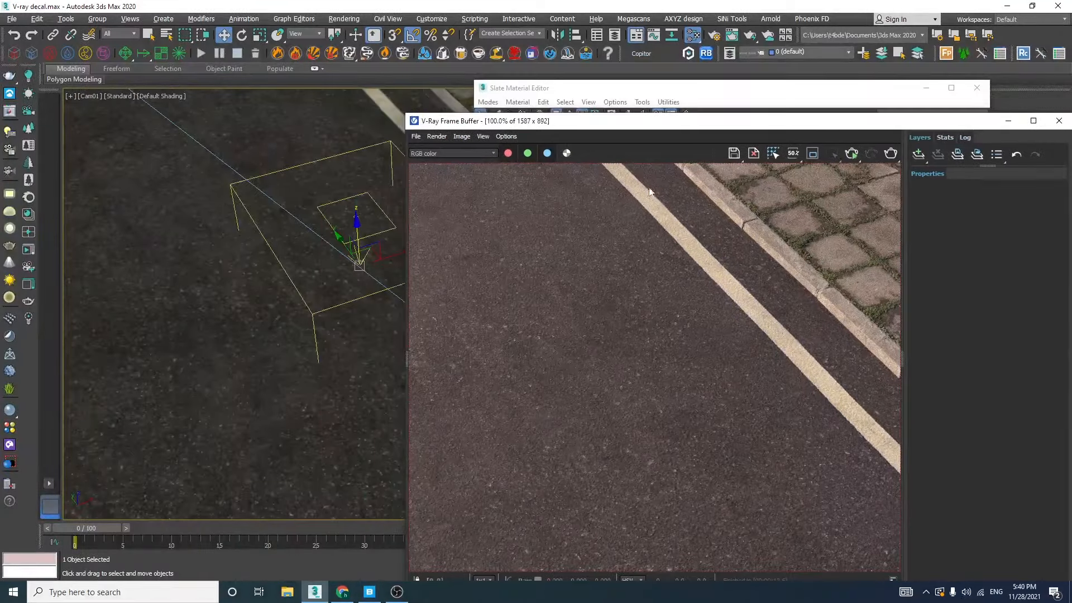
pyautogui.click(852, 155)
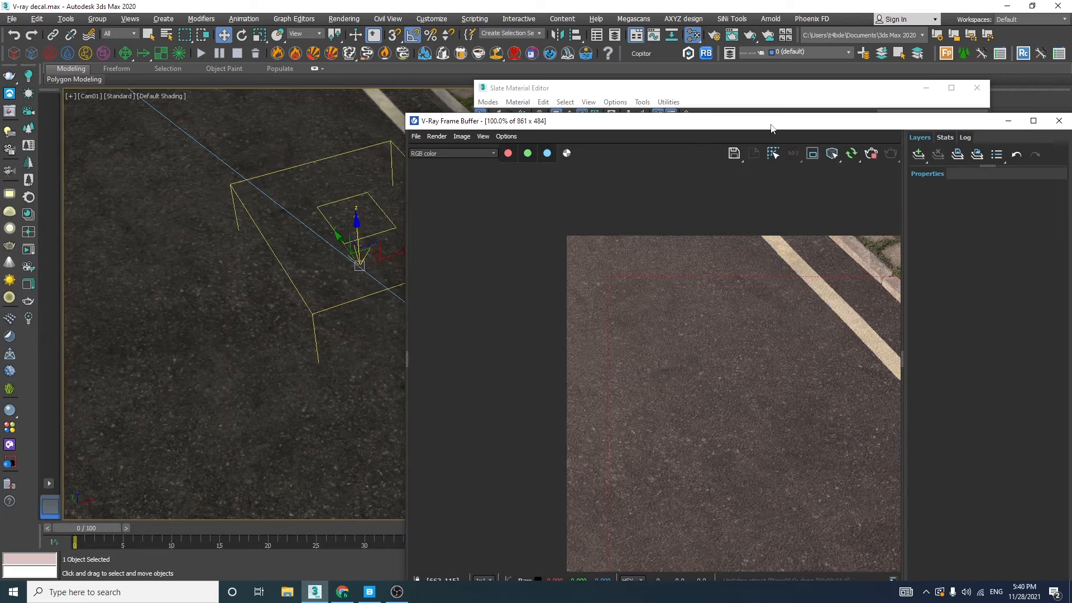
pyautogui.moveTo(770, 125); pyautogui.dragTo(605, 231)
pyautogui.moveTo(477, 272); pyautogui.dragTo(338, 68)
# Move the decal onto the paving beside the garbage bags, then across the curb in front of the bollard
pyautogui.moveTo(607, 237); pyautogui.dragTo(644, 131)
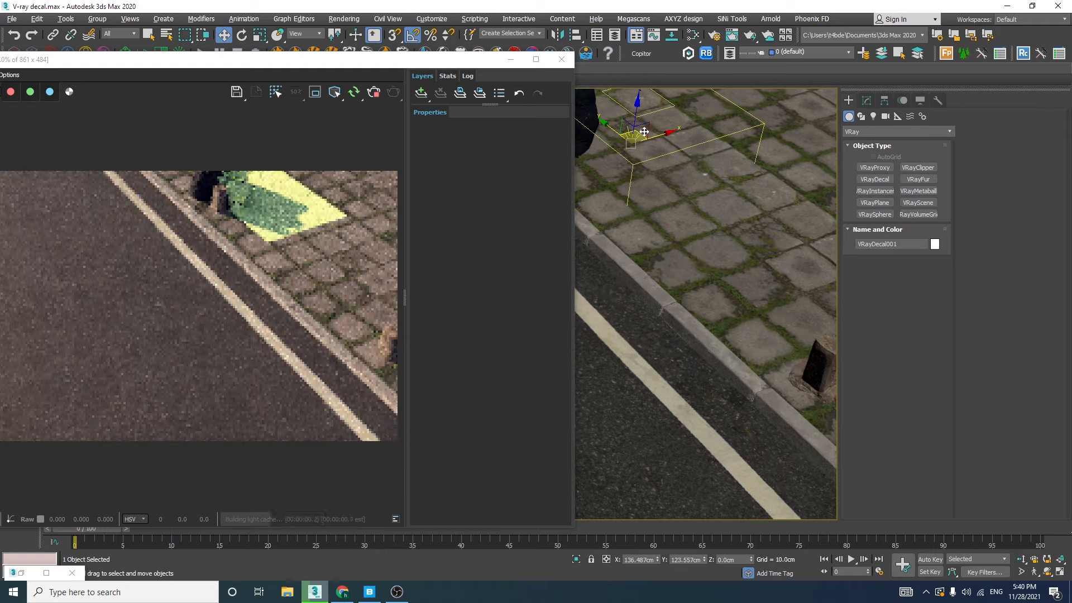
pyautogui.moveTo(360, 63); pyautogui.dragTo(363, 218)
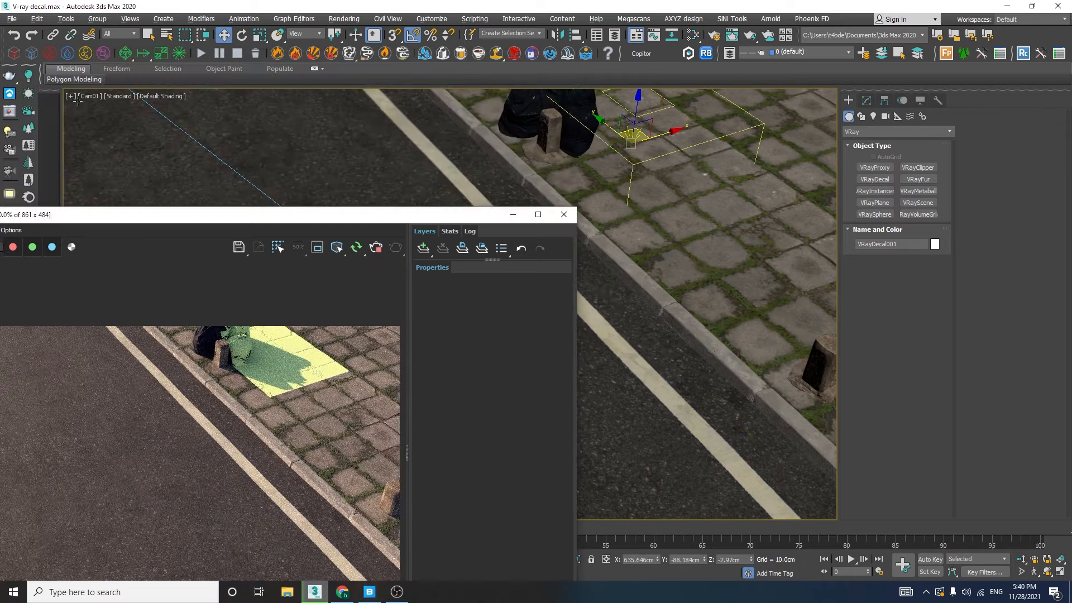
pyautogui.moveTo(636, 108); pyautogui.dragTo(638, 86)
pyautogui.moveTo(633, 74); pyautogui.dragTo(592, 230)
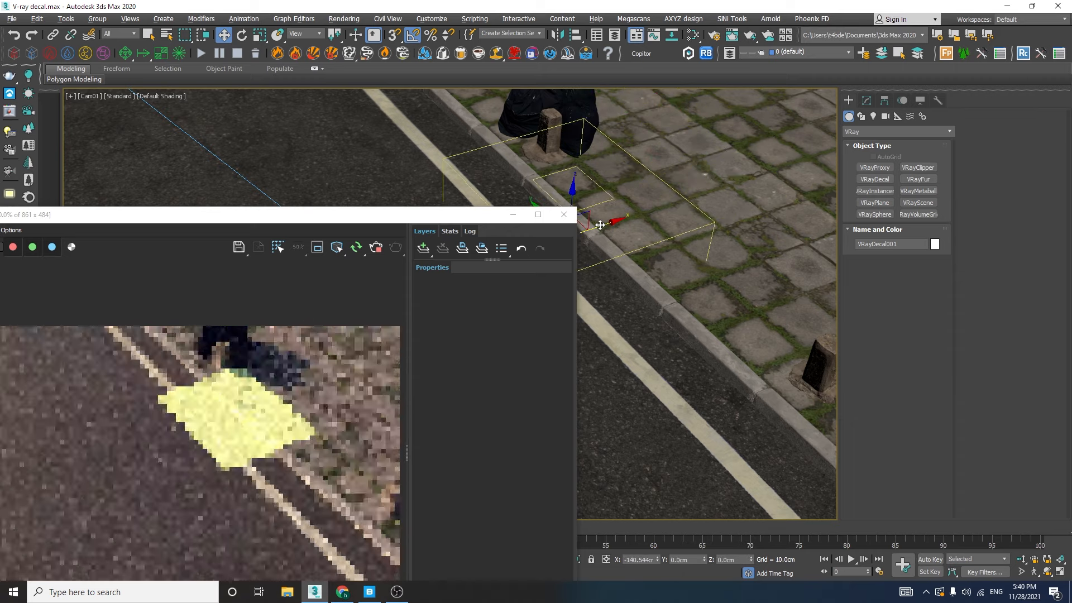
# Scale the decal up uniformly to about 209% and move it along the curb toward the foreground
pyautogui.press('r')
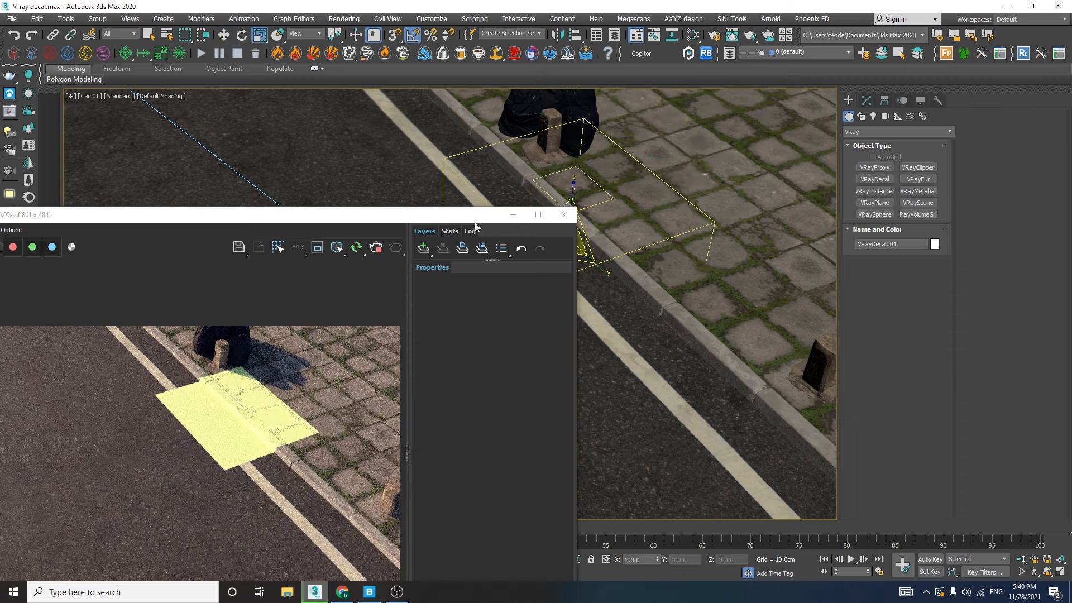
pyautogui.moveTo(475, 216); pyautogui.dragTo(482, 302)
pyautogui.moveTo(511, 255); pyautogui.dragTo(475, 265)
pyautogui.moveTo(608, 279); pyautogui.dragTo(624, 305)
pyautogui.press('w')
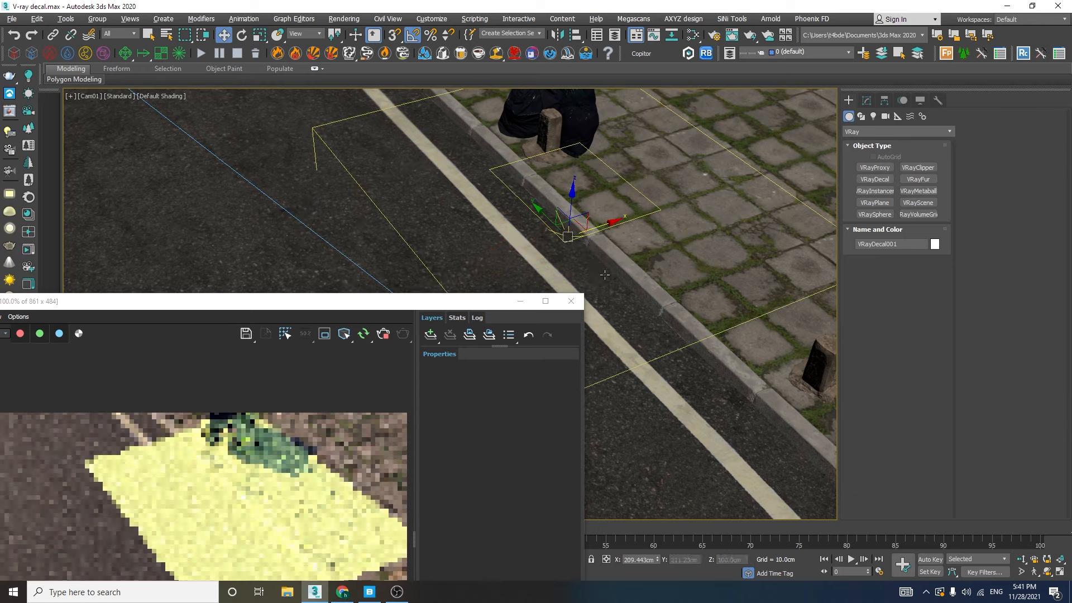
pyautogui.moveTo(577, 225); pyautogui.dragTo(639, 302)
pyautogui.moveTo(442, 304); pyautogui.dragTo(506, 70)
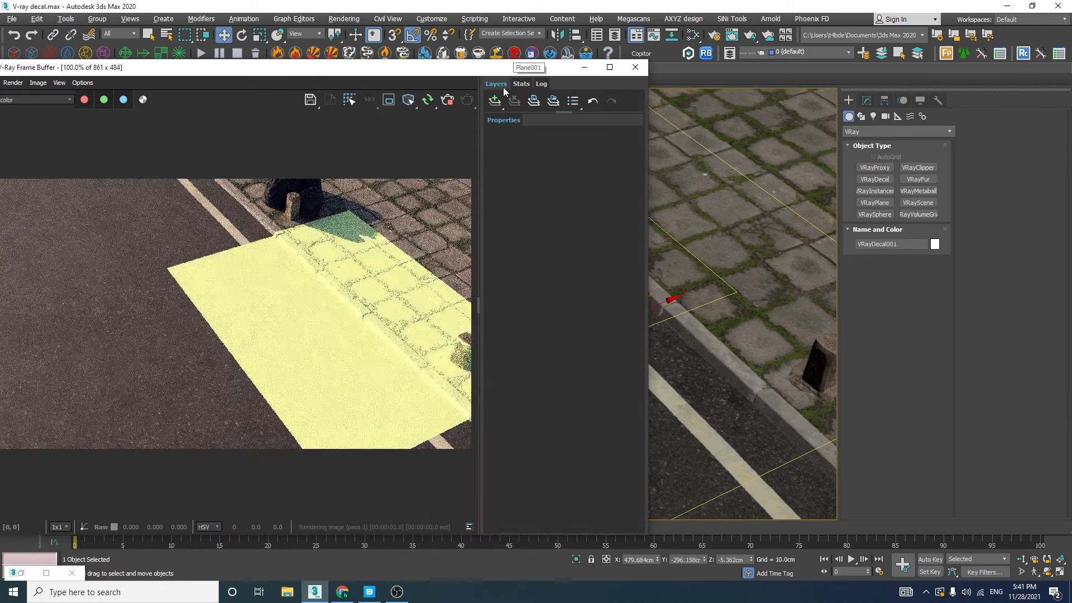
# Set the decal's normal angle to 45, then raise it to 73.8 to test its projection on the curb's side
pyautogui.click(867, 101)
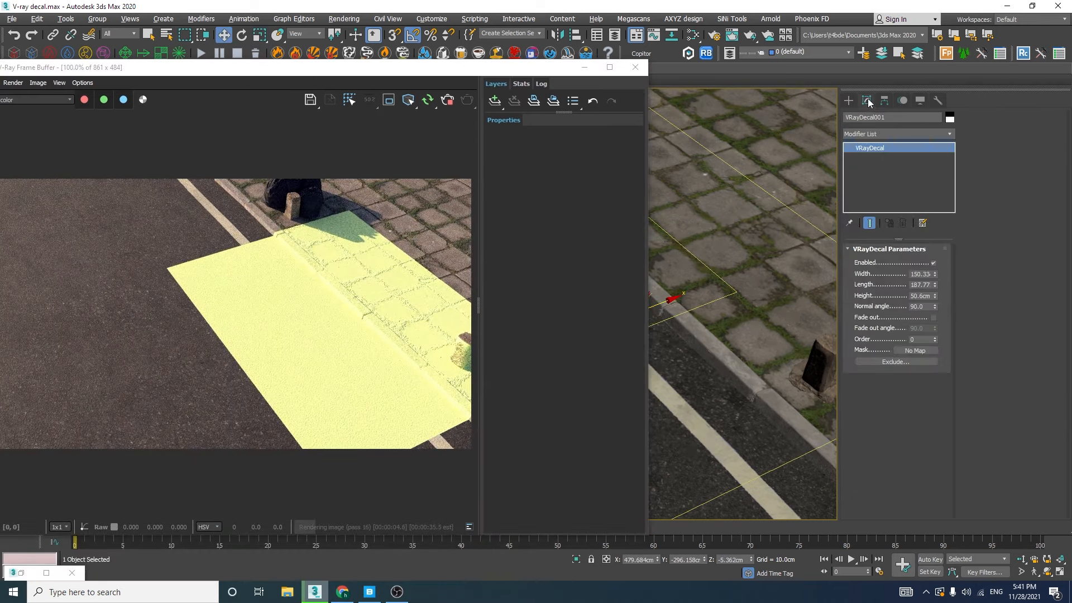
pyautogui.click(923, 285)
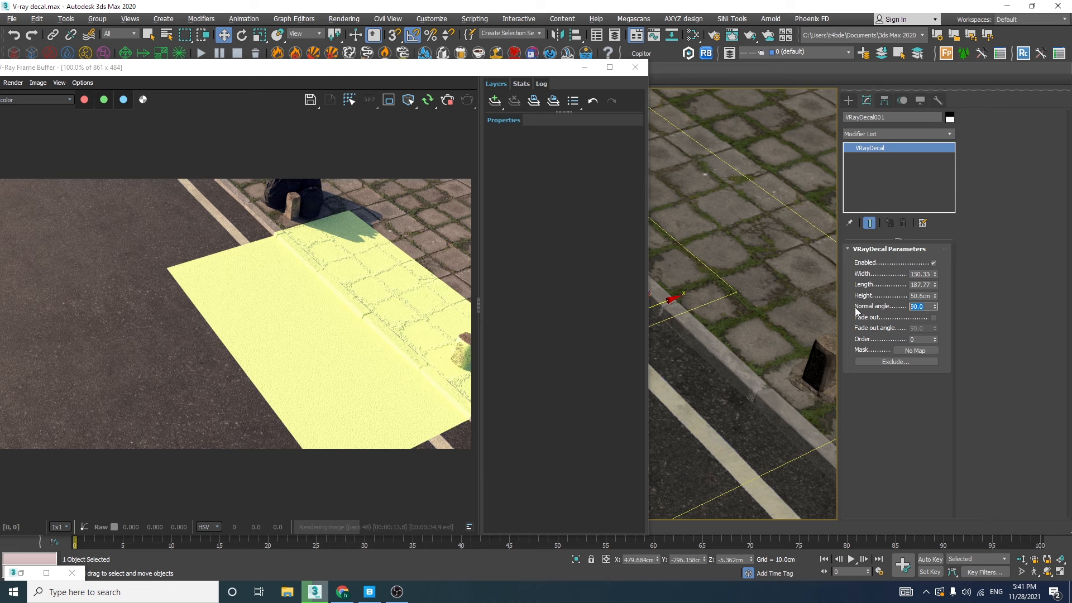
pyautogui.moveTo(562, 77); pyautogui.dragTo(458, 36)
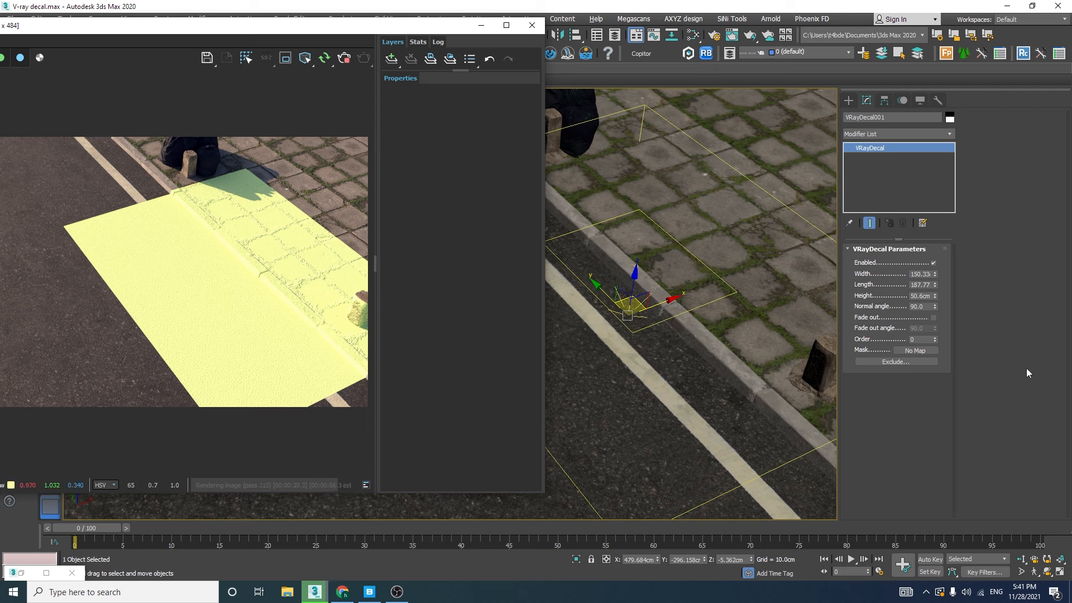
pyautogui.click(918, 307)
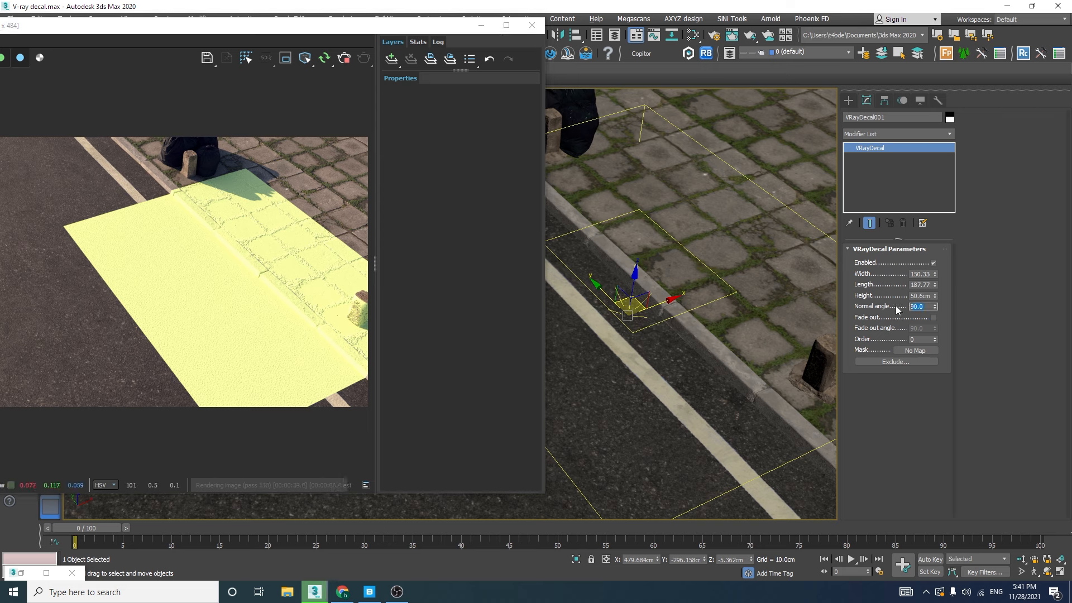
pyautogui.press('Return')
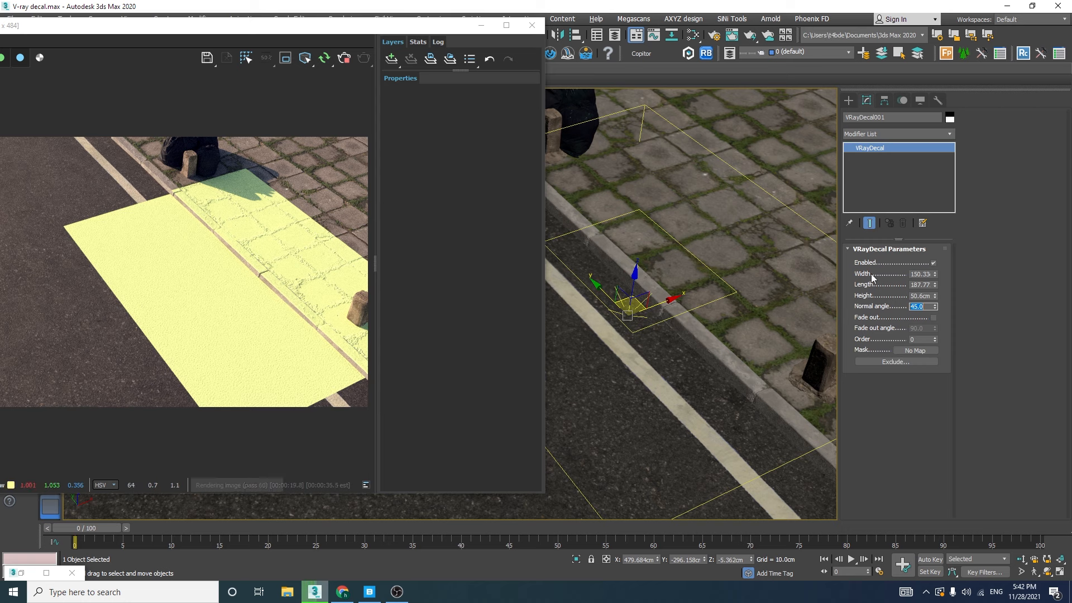
pyautogui.moveTo(937, 312); pyautogui.dragTo(936, 271)
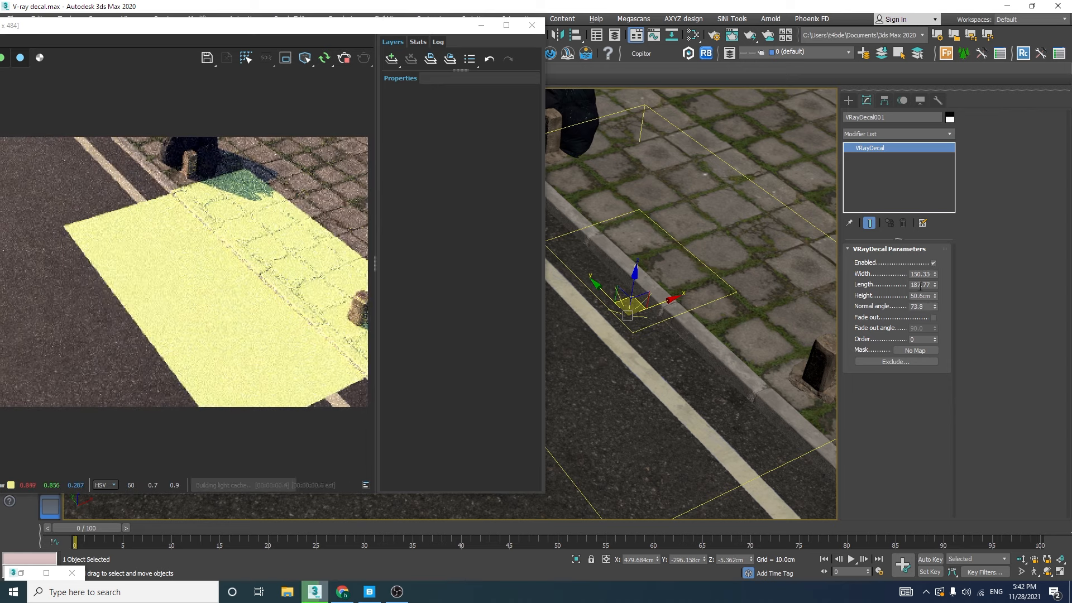
# Switch to a close perspective view of the curb and set the global exposure value to 13 EV
pyautogui.press('p')
pyautogui.scroll(-10, 679, 340)
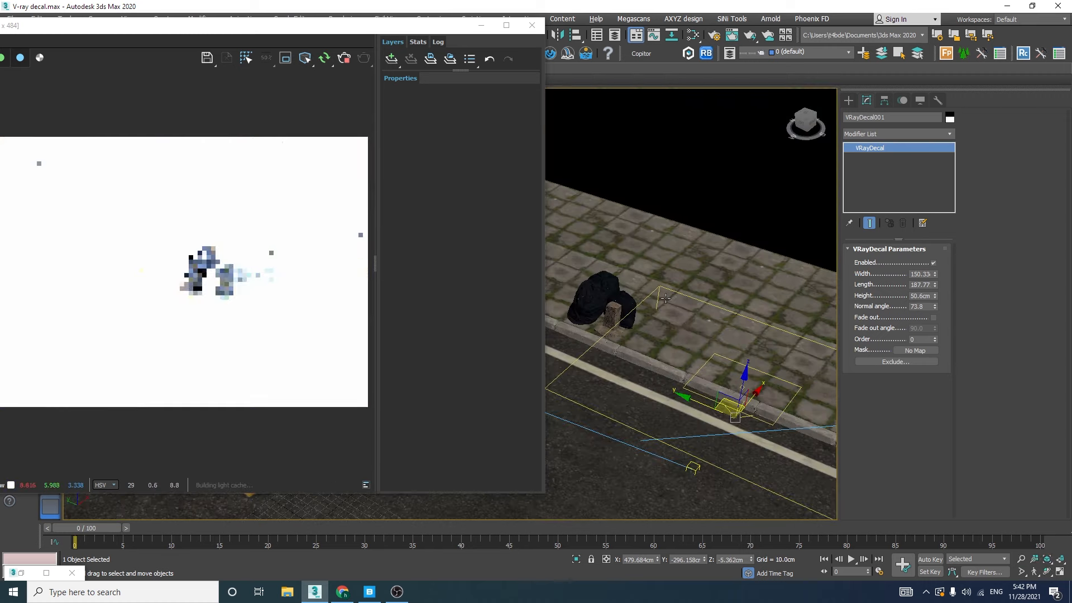
pyautogui.keyDown('alt'); pyautogui.moveTo(679, 340); pyautogui.dragTo(718, 358, button='middle'); pyautogui.keyUp('alt')
pyautogui.scroll(6, 718, 357)
pyautogui.scroll(5, 780, 357)
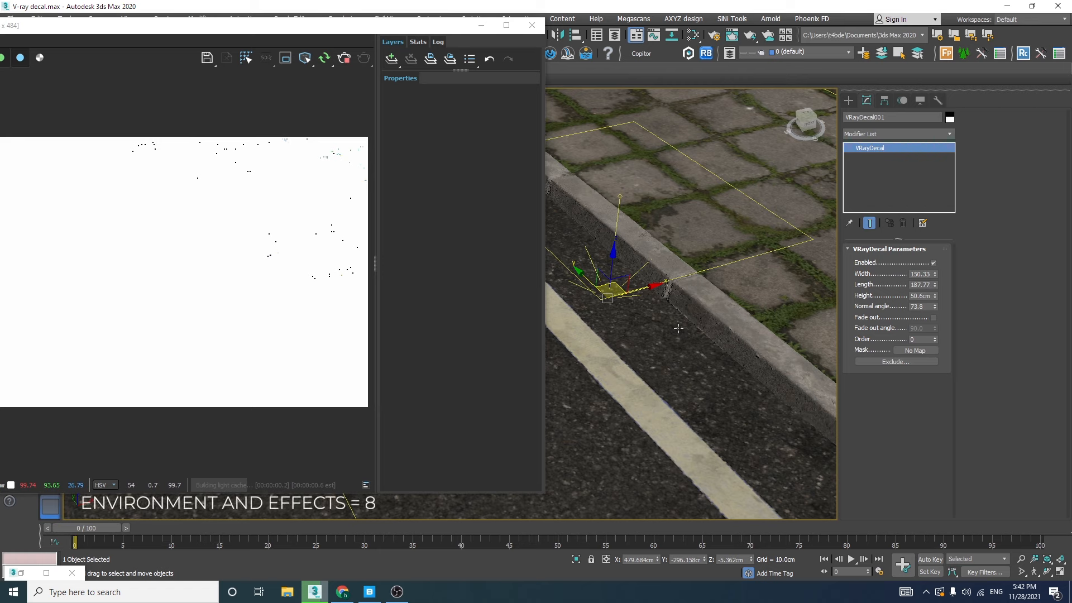
pyautogui.press('8')
pyautogui.scroll(-5, 634, 308)
pyautogui.doubleClick(653, 320)
pyautogui.write('13')
pyautogui.press('Return')
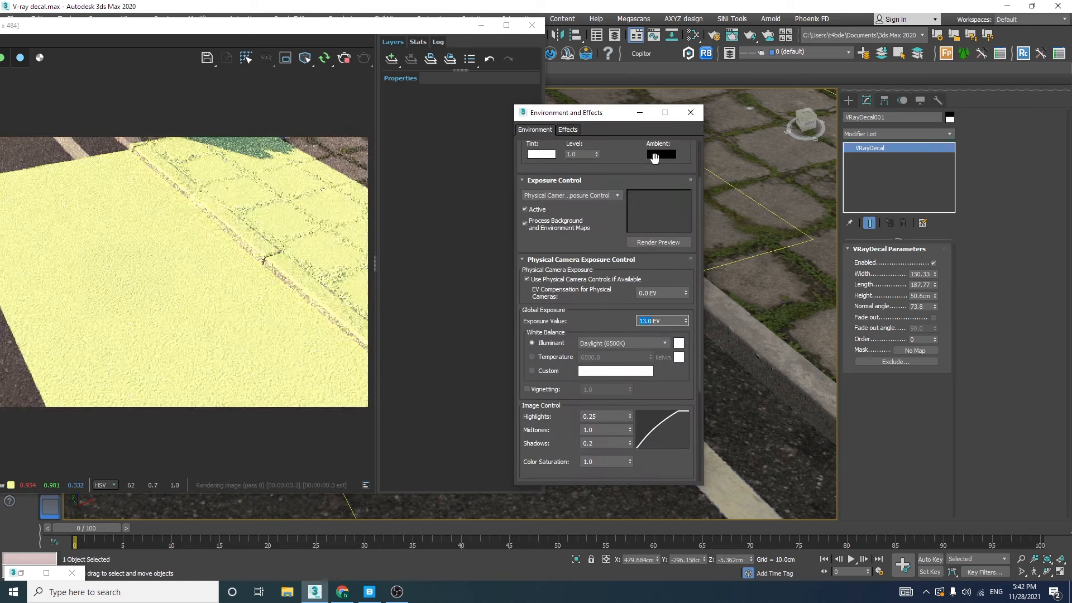
pyautogui.click(691, 112)
pyautogui.scroll(5, 714, 324)
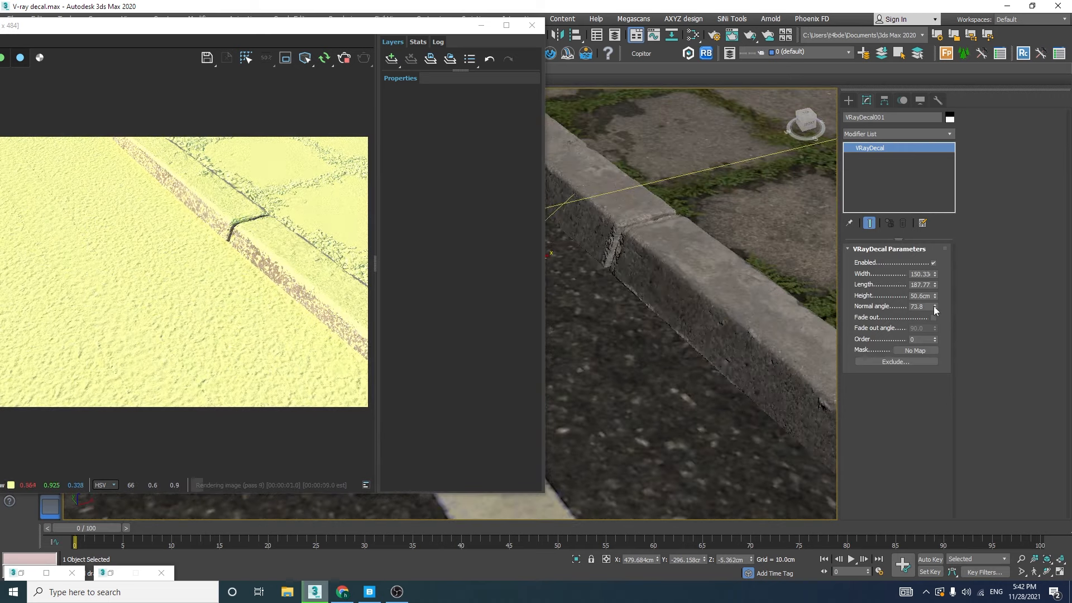
# Set the decal's normal angle to 90 and check the whole decal over the road and curb
pyautogui.moveTo(935, 307)
pyautogui.mouseDown()
pyautogui.moveTo(932, 267)
pyautogui.moveTo(929, 328)
pyautogui.moveTo(928, 306)
pyautogui.mouseUp()
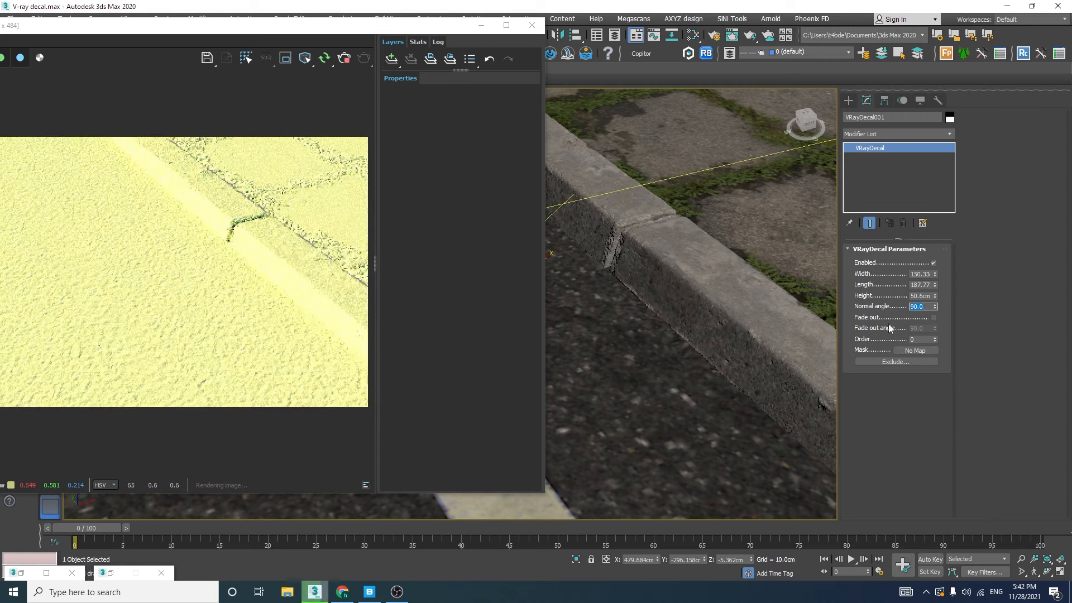
pyautogui.press('z')
pyautogui.scroll(1, 768, 334)
pyautogui.scroll(-7, 656, 286)
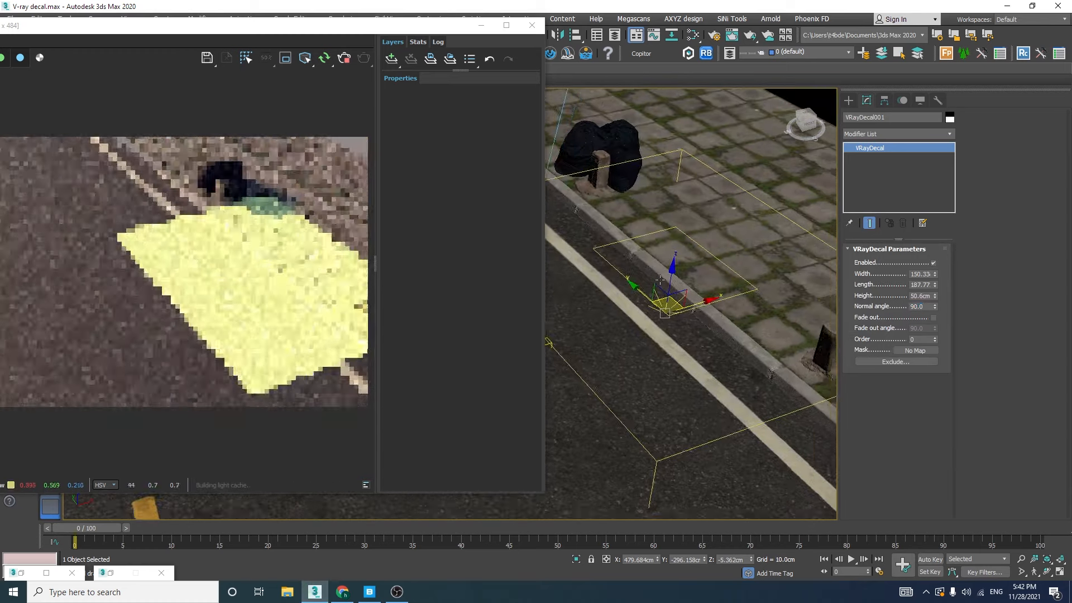
pyautogui.scroll(3, 656, 286)
pyautogui.scroll(3, 655, 287)
pyautogui.moveTo(656, 286); pyautogui.dragTo(704, 246, button='middle')
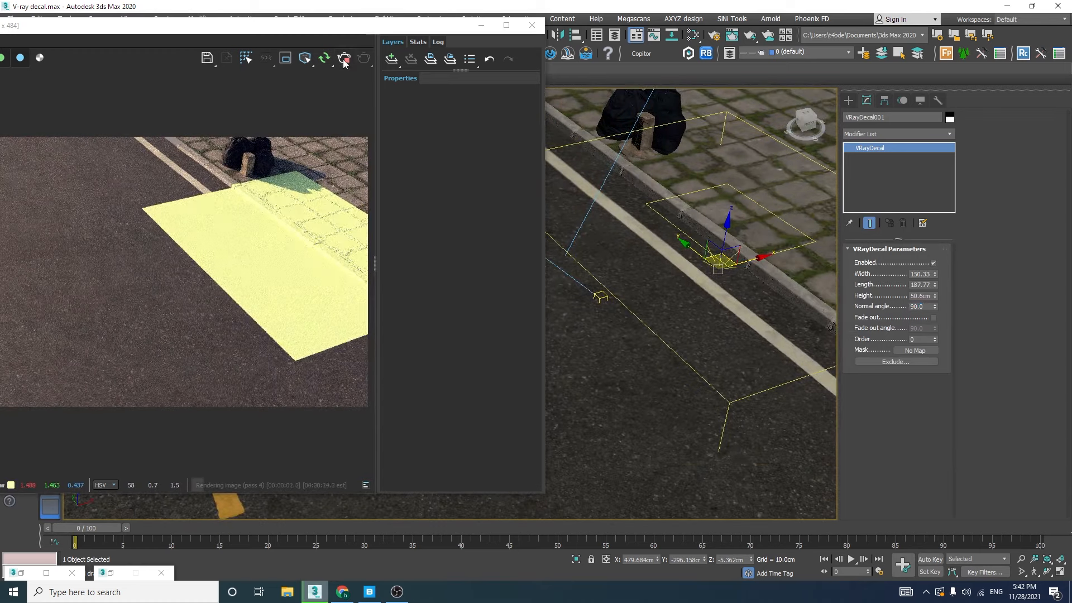
# Close the V-Ray Frame Buffer, move the decal back onto the road, and delete it
pyautogui.click(531, 25)
pyautogui.moveTo(550, 272); pyautogui.dragTo(479, 276)
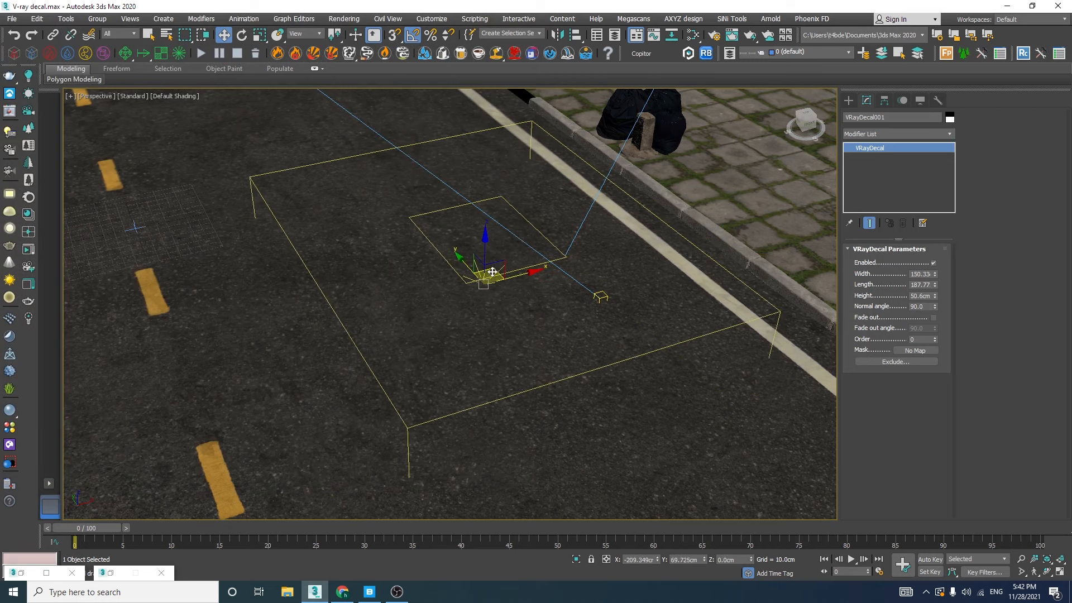
pyautogui.press('Delete')
# Draw a new VRayDecal about 281 cm wide, 339 cm long and 52 cm high on the road beside the edge line
pyautogui.click(850, 100)
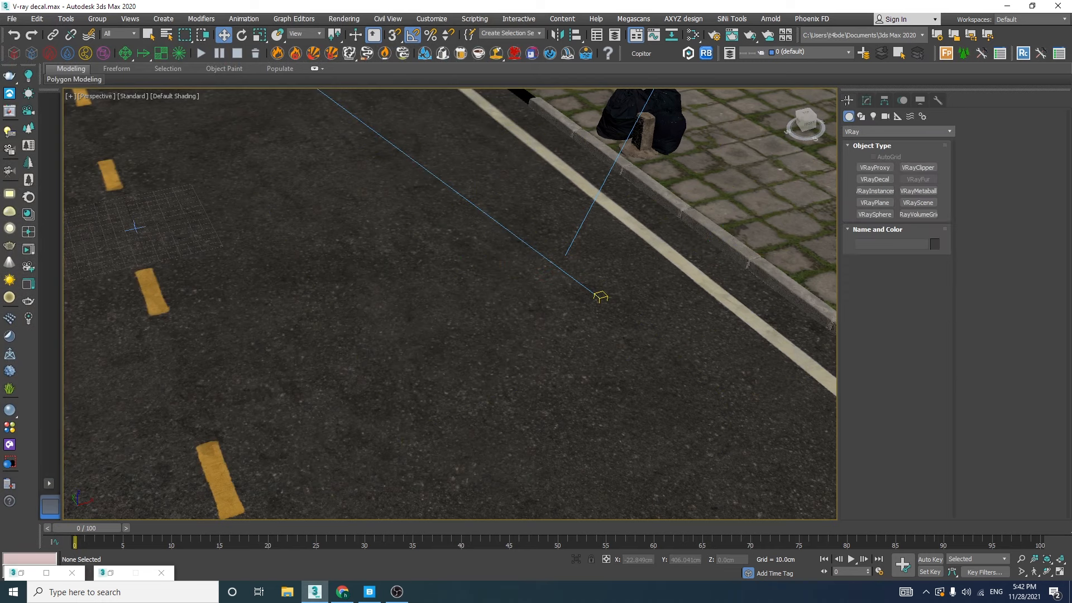
pyautogui.click(875, 179)
pyautogui.moveTo(494, 276); pyautogui.dragTo(730, 285)
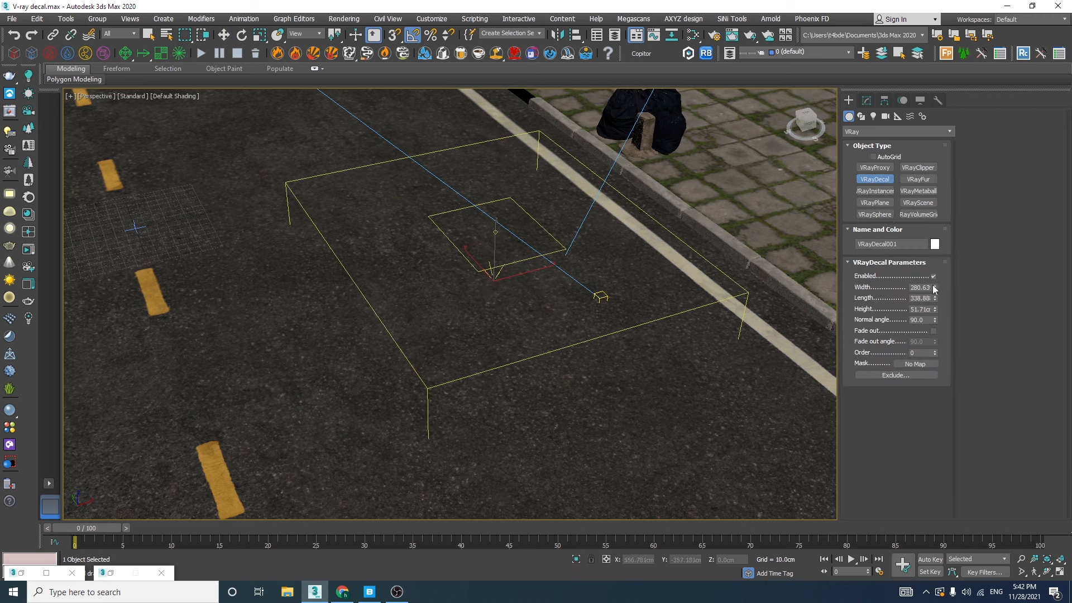
# Set the decal's width and length to 300 cm and its height to 100 cm, then lower it into the road surface
pyautogui.click(921, 298)
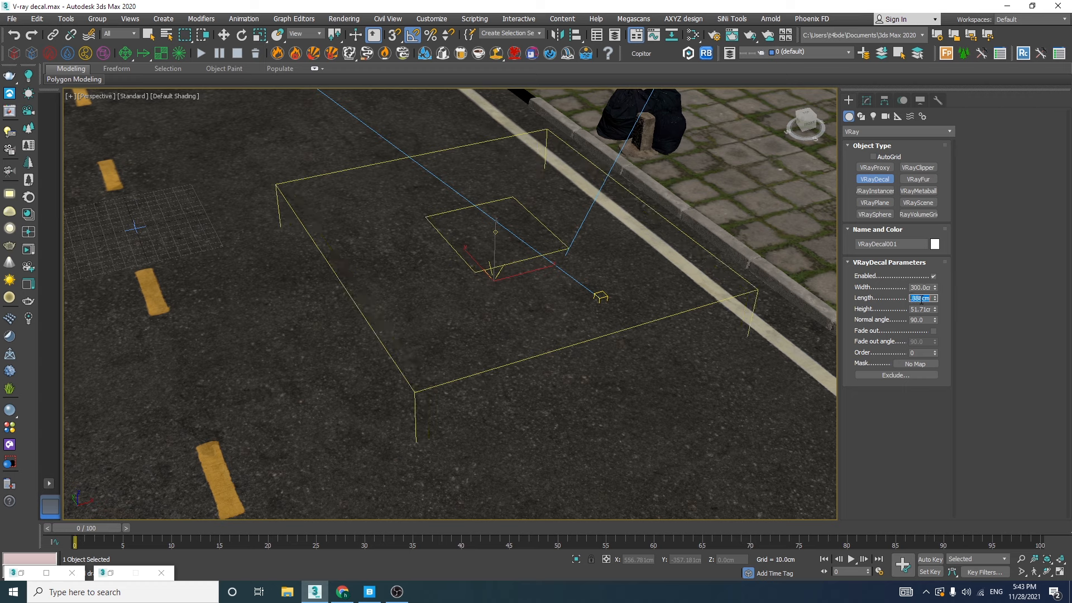
pyautogui.press('Return')
pyautogui.press('Tab')
pyautogui.write('100')
pyautogui.press('Return')
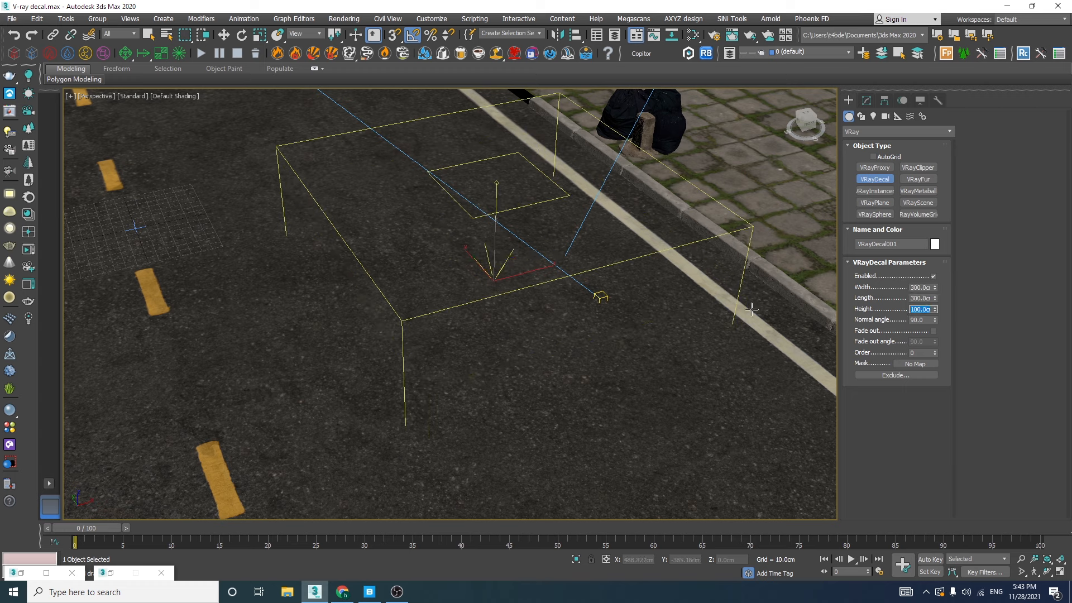
pyautogui.press('w')
pyautogui.moveTo(498, 265); pyautogui.dragTo(477, 307)
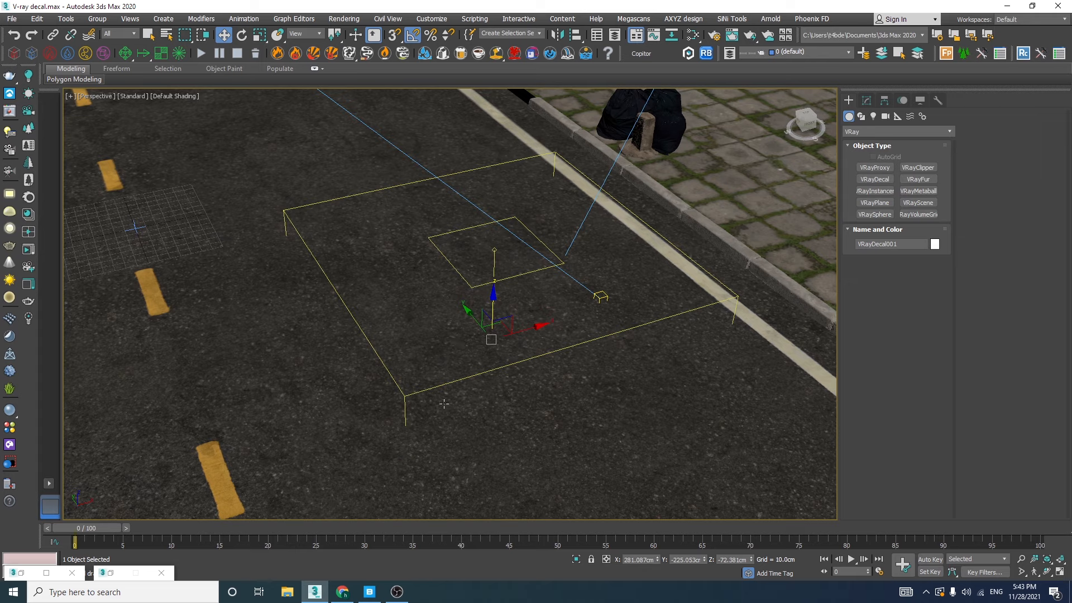
# Switch to Quixel Bridge, export the Painted Pedestrian Crossing decal to 3ds Max, and return to the scene
pyautogui.click(369, 591)
pyautogui.click(369, 593)
pyautogui.click(369, 591)
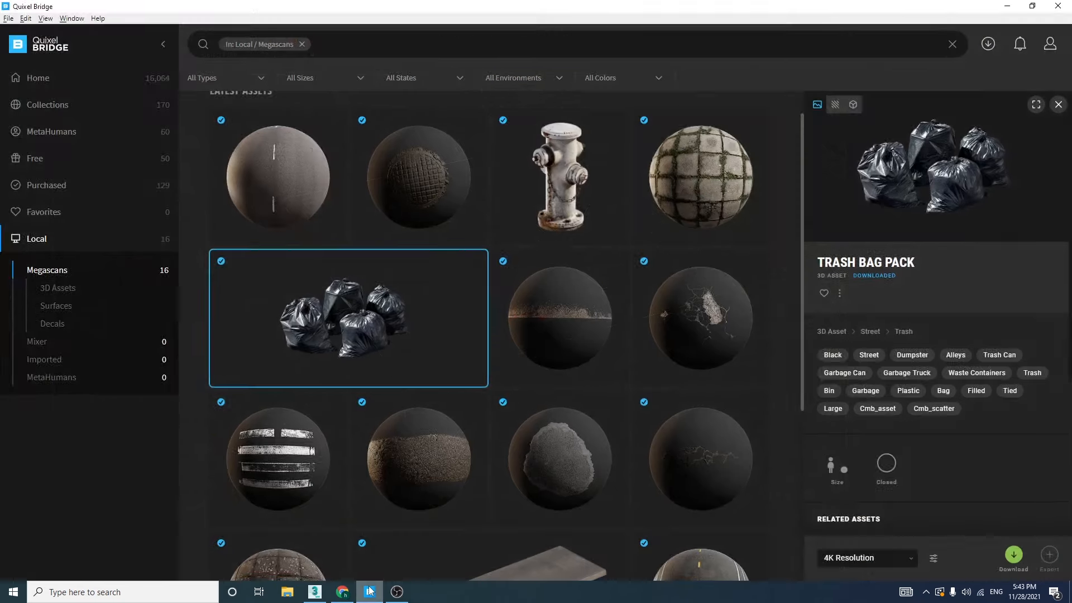
pyautogui.click(273, 453)
pyautogui.click(335, 405)
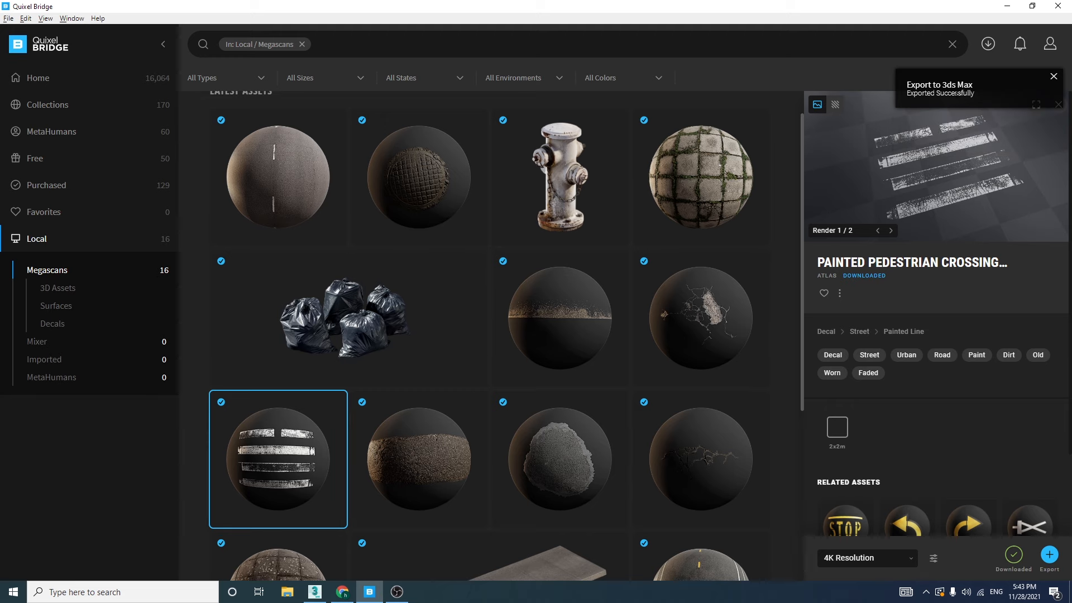
pyautogui.click(1001, 8)
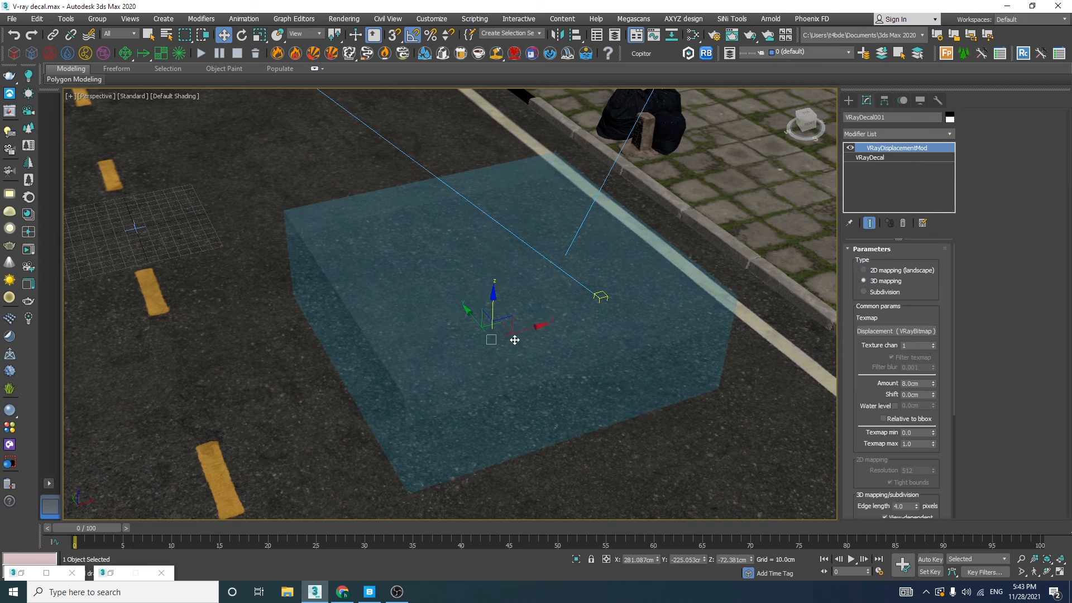
# Delete the VRayDisplacementMod modifier from the decal and start an interactive render in the V-Ray Frame Buffer
pyautogui.rightClick(878, 153)
pyautogui.click(892, 161)
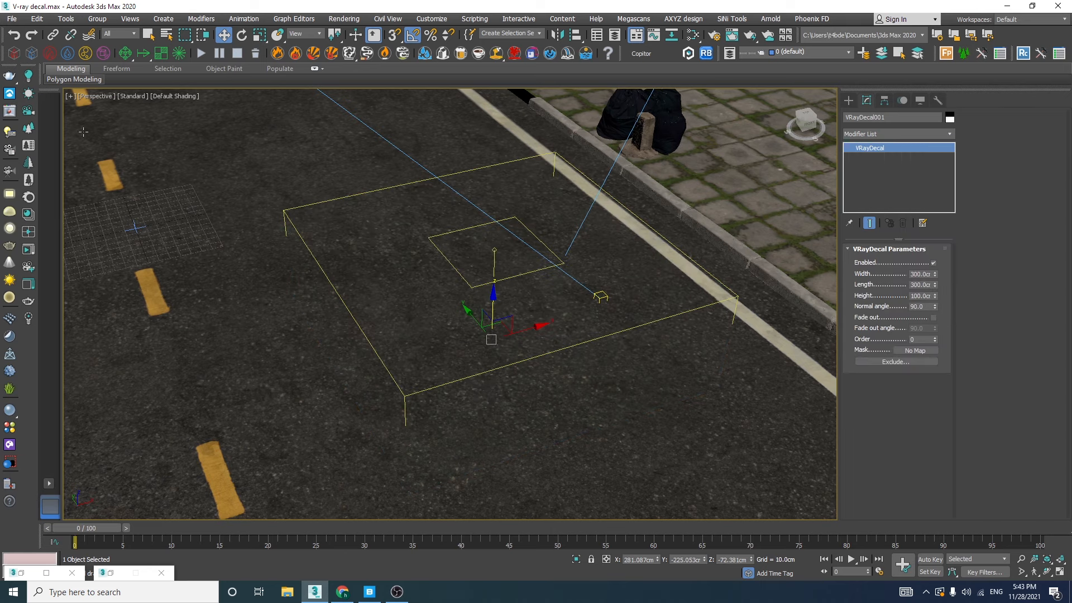
pyautogui.click(10, 111)
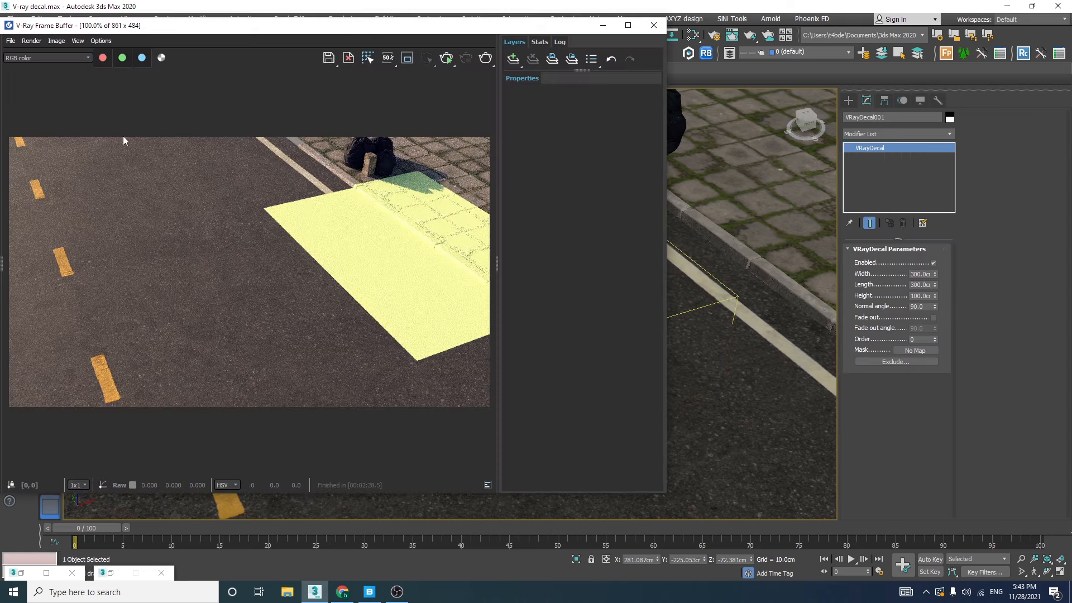
pyautogui.click(445, 60)
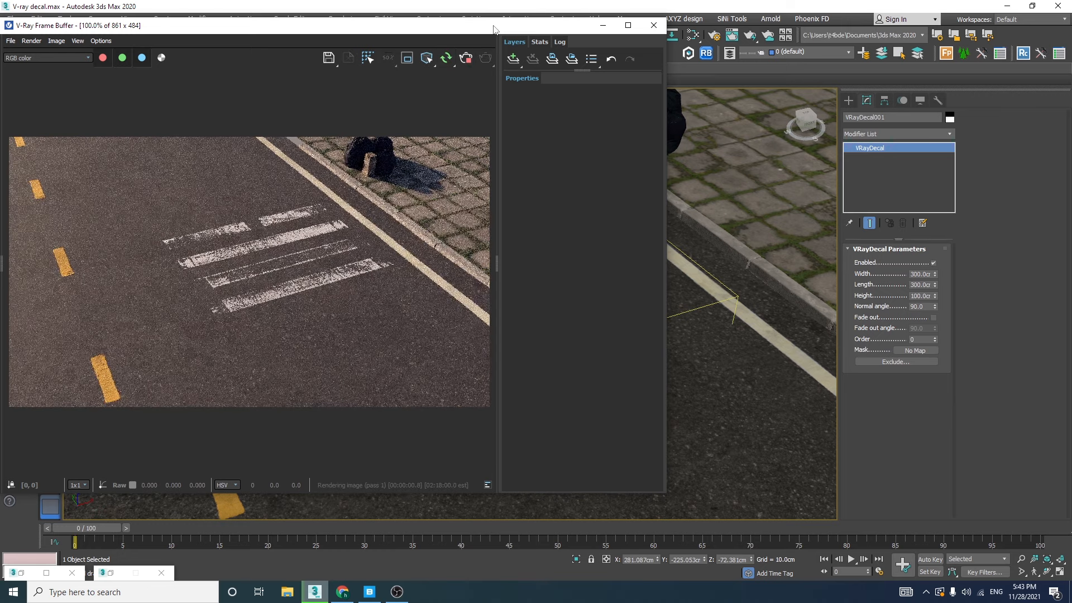
# Rotate the decal so its stripes run parallel to the road's edge line, and move it closer to the curb
pyautogui.moveTo(493, 29); pyautogui.dragTo(350, 40)
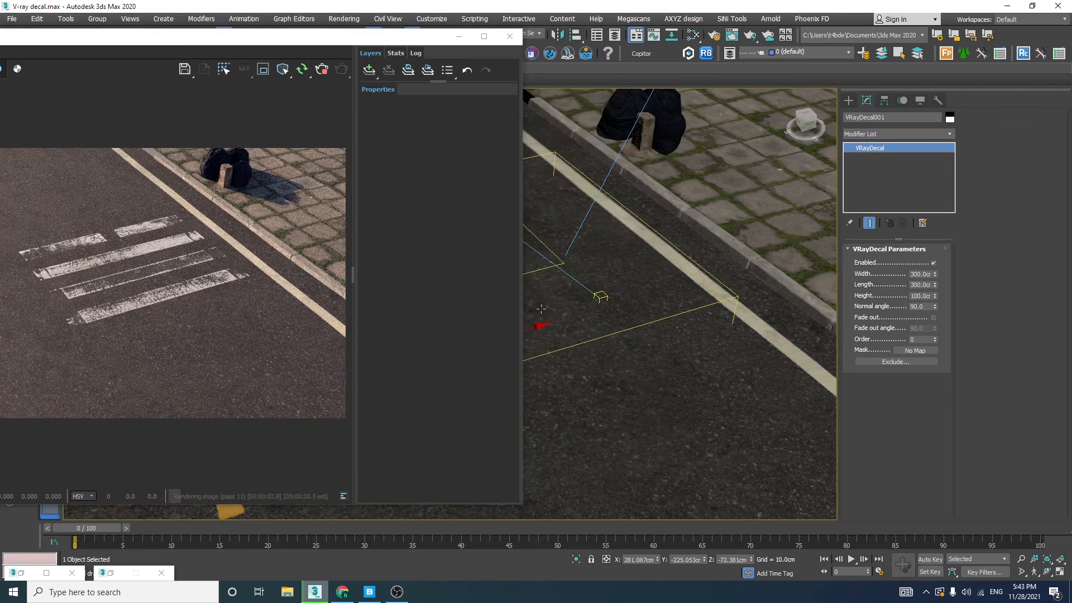
pyautogui.moveTo(444, 35); pyautogui.dragTo(353, 36)
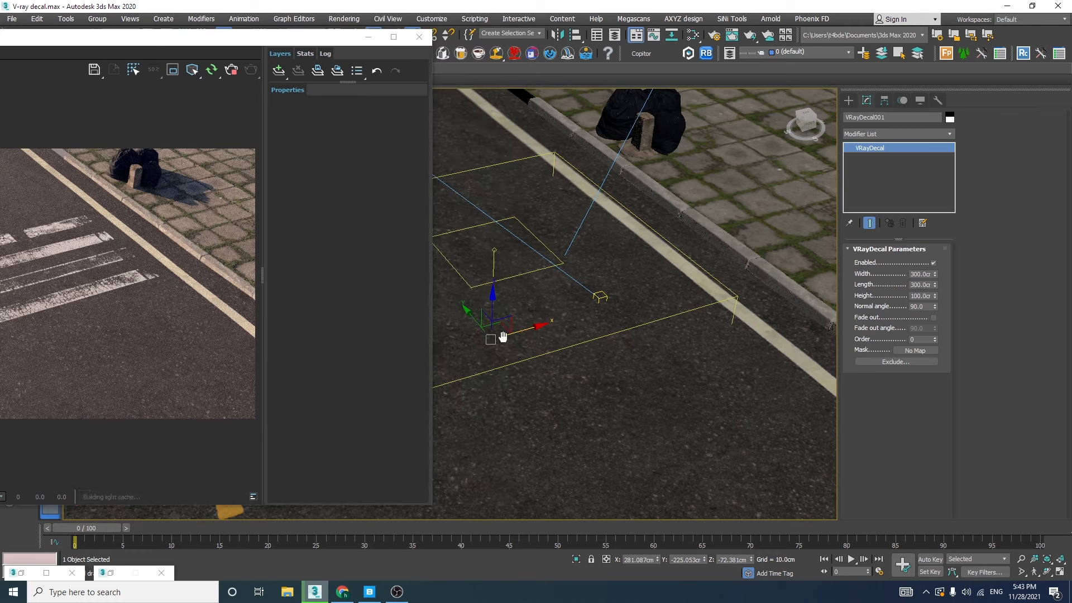
pyautogui.press('e')
pyautogui.moveTo(492, 364); pyautogui.dragTo(539, 359)
pyautogui.press('w')
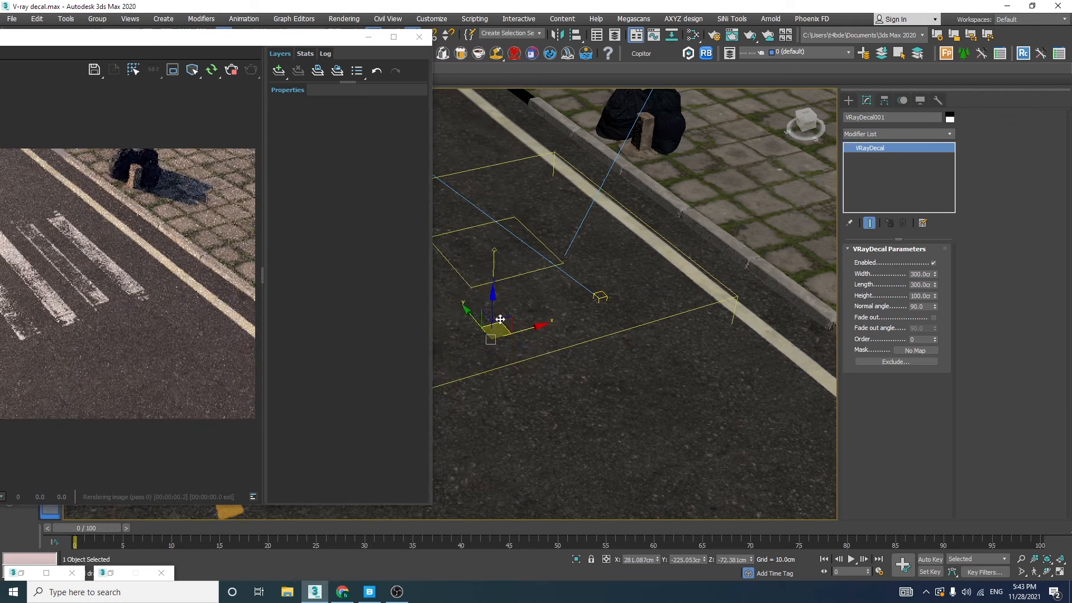
pyautogui.moveTo(504, 324); pyautogui.dragTo(565, 341)
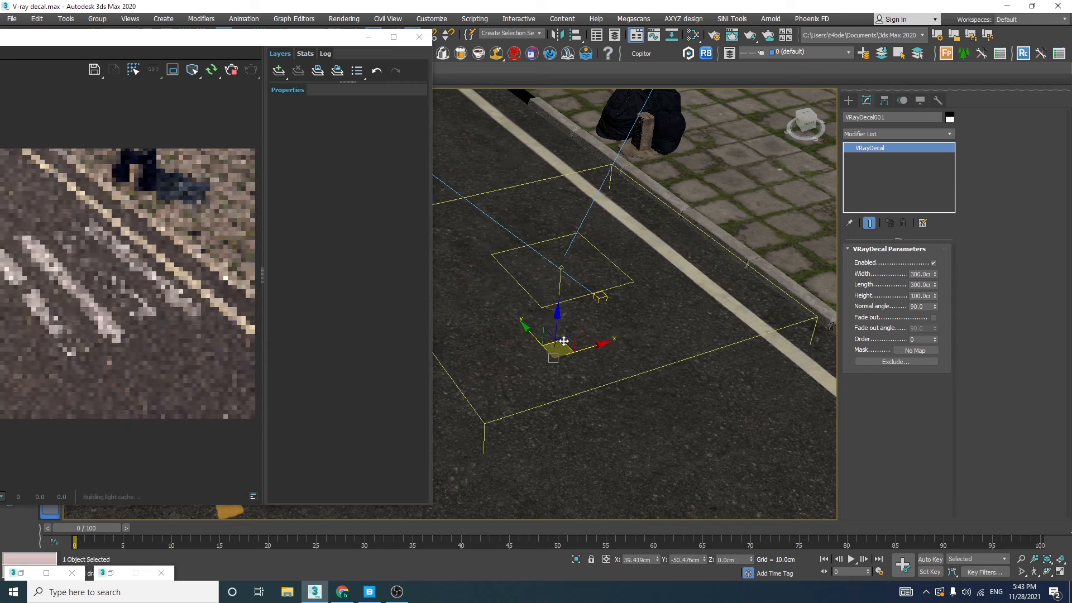
# Switch the viewport to the Cam01 camera and examine the crosswalk in an enlarged frame buffer
pyautogui.press('c')
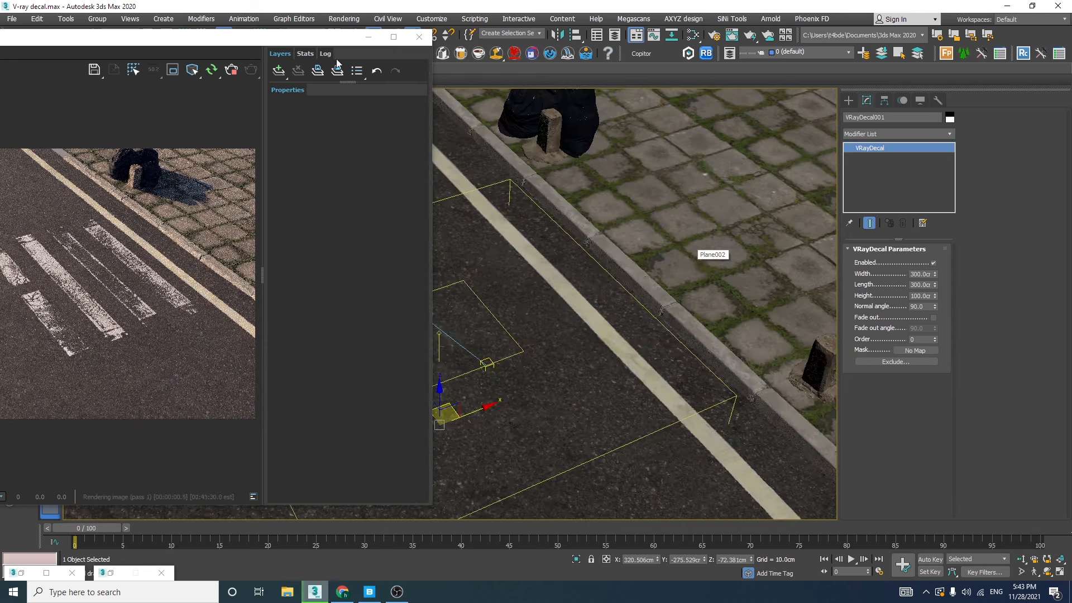
pyautogui.moveTo(527, 125); pyautogui.dragTo(528, 127)
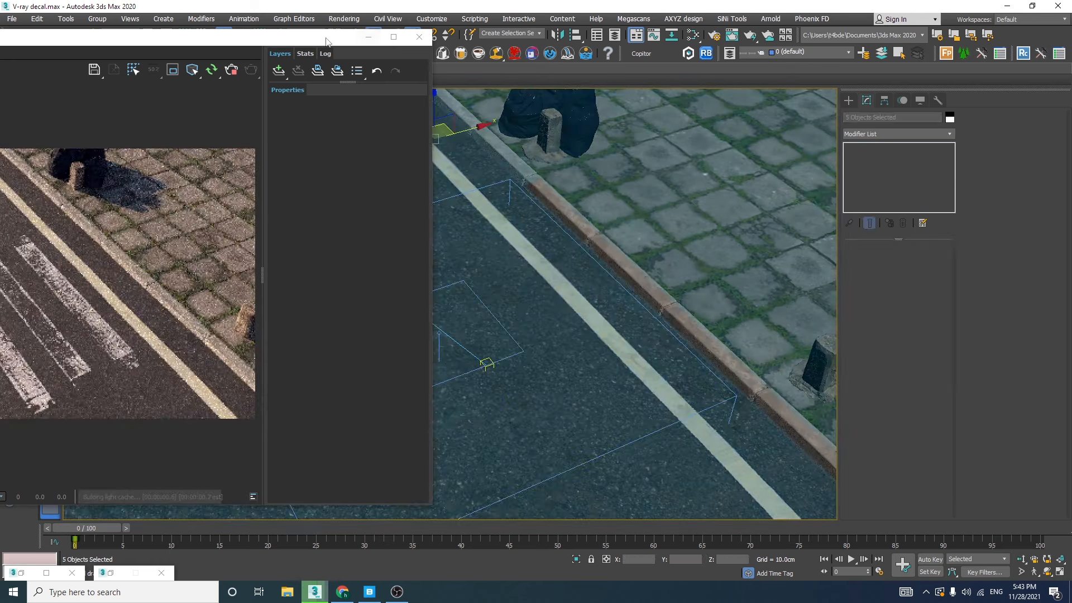
pyautogui.moveTo(323, 38); pyautogui.dragTo(491, 1)
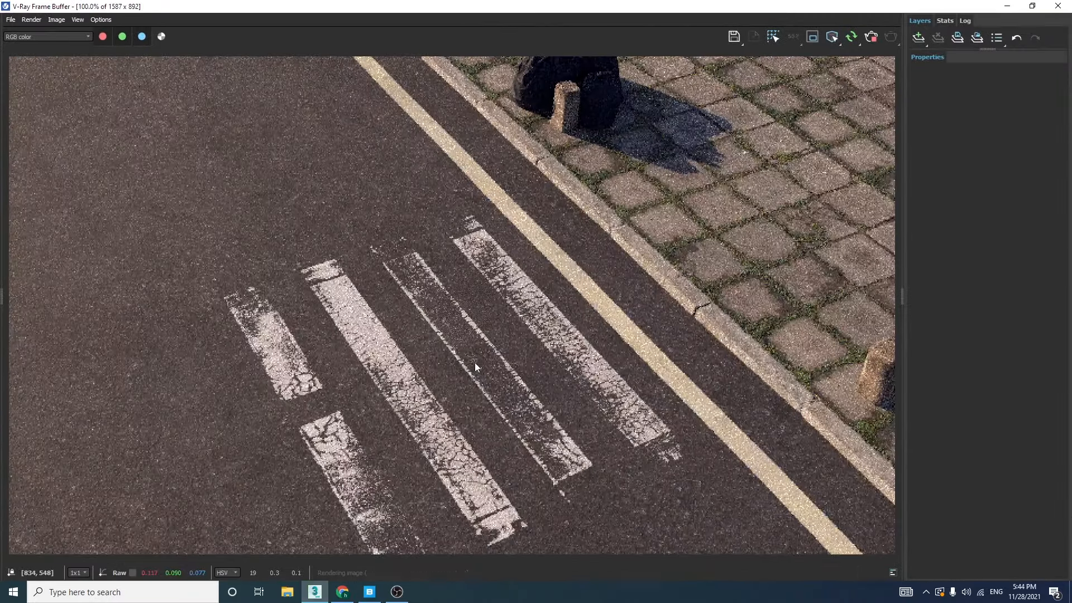
pyautogui.moveTo(558, 6); pyautogui.dragTo(585, 120)
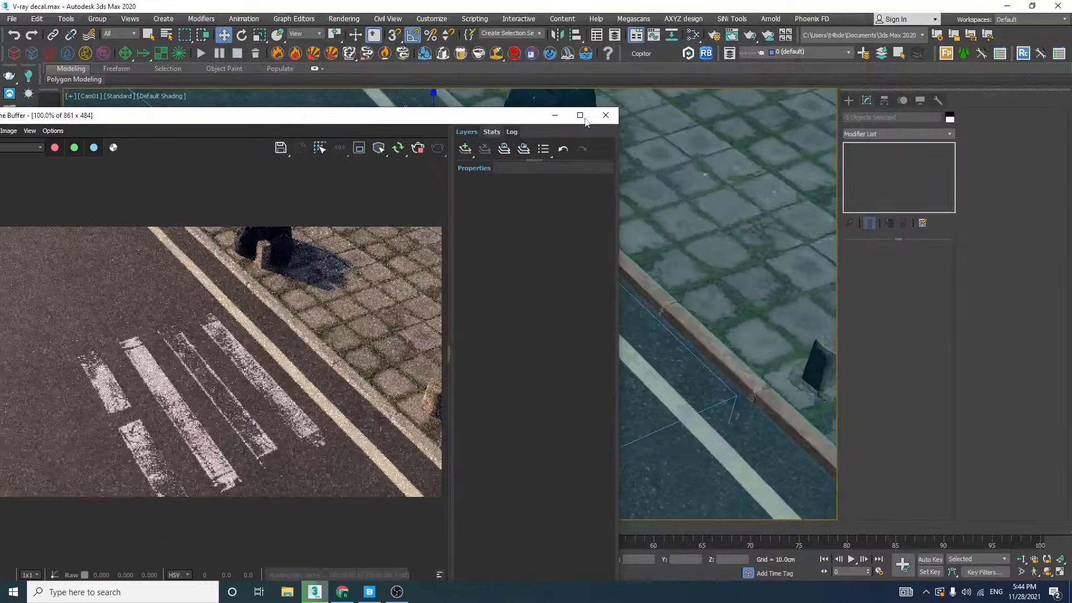
# Select the decal, set its width and length to 400 cm, and move it further up the road
pyautogui.click(670, 421)
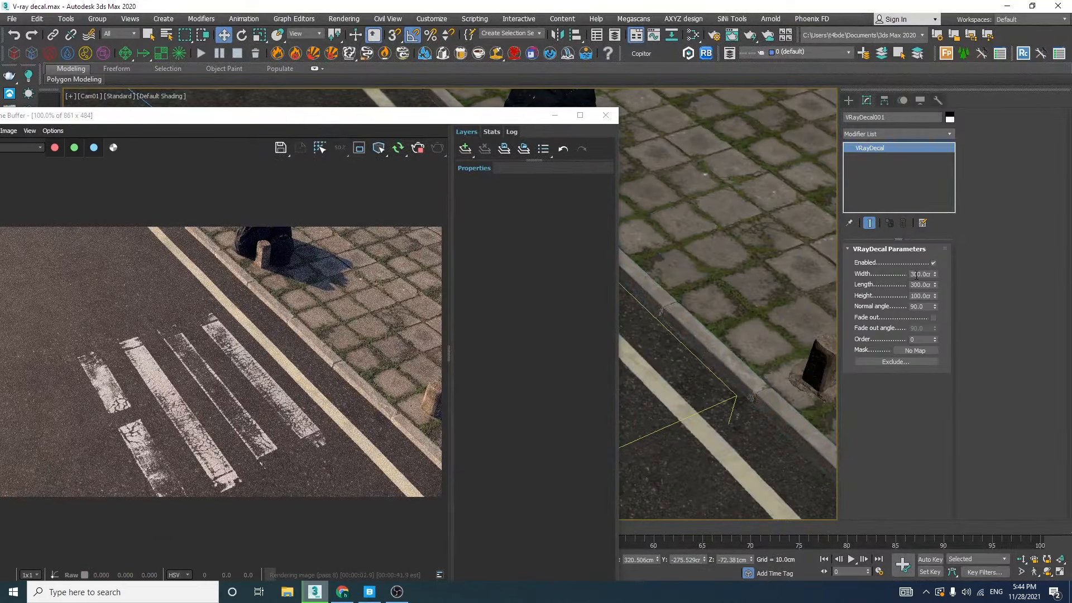
pyautogui.write('400')
pyautogui.press('Tab')
pyautogui.write('400')
pyautogui.press('Return')
pyautogui.moveTo(470, 118); pyautogui.dragTo(616, 428)
pyautogui.moveTo(453, 406); pyautogui.dragTo(347, 339)
pyautogui.moveTo(360, 431); pyautogui.dragTo(838, 104)
pyautogui.moveTo(734, 103); pyautogui.dragTo(233, 71)
# Enlarge the crosswalk decal to 600 cm in both width and length
pyautogui.click(913, 274)
pyautogui.click(914, 284)
pyautogui.press('BackSpace')
pyautogui.write('6')
pyautogui.press('Return')
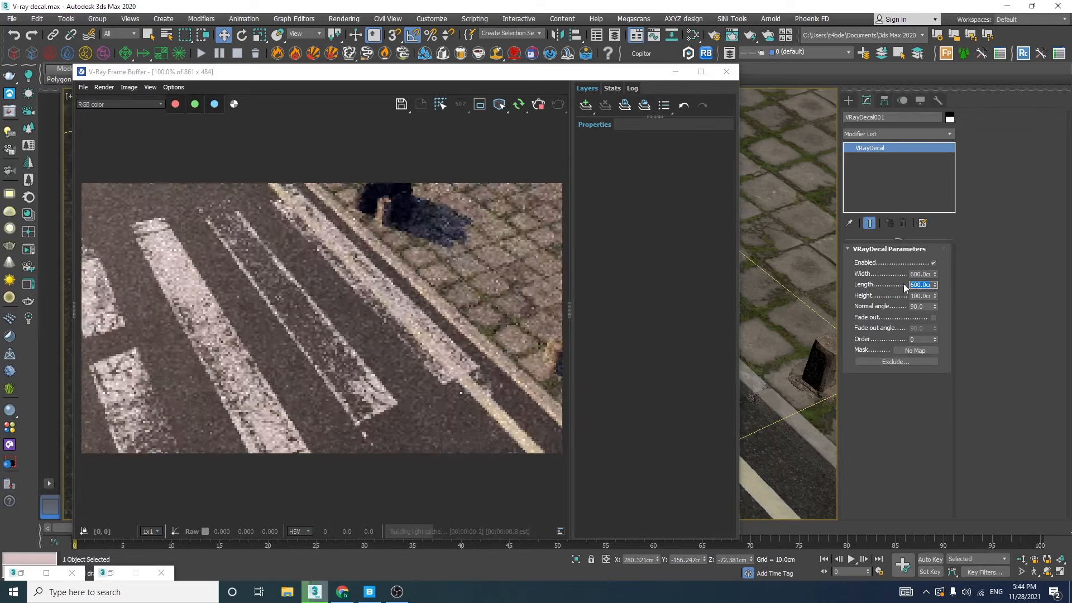
# Move the decal away from the curb to clear the edge line, and check the crosswalk in the render
pyautogui.moveTo(446, 76); pyautogui.dragTo(743, 323)
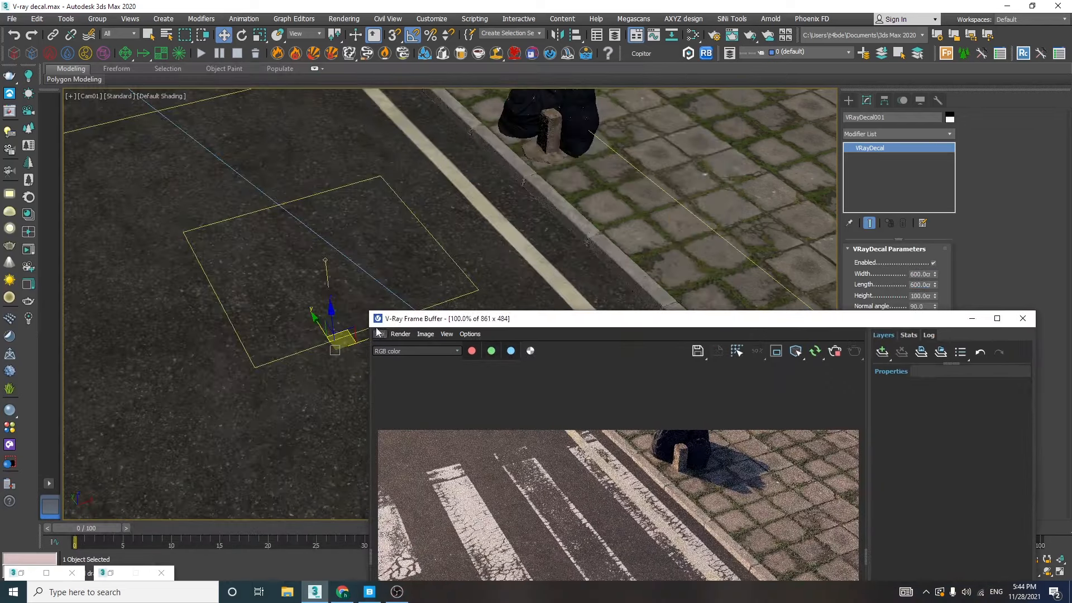
pyautogui.moveTo(360, 343); pyautogui.dragTo(263, 370)
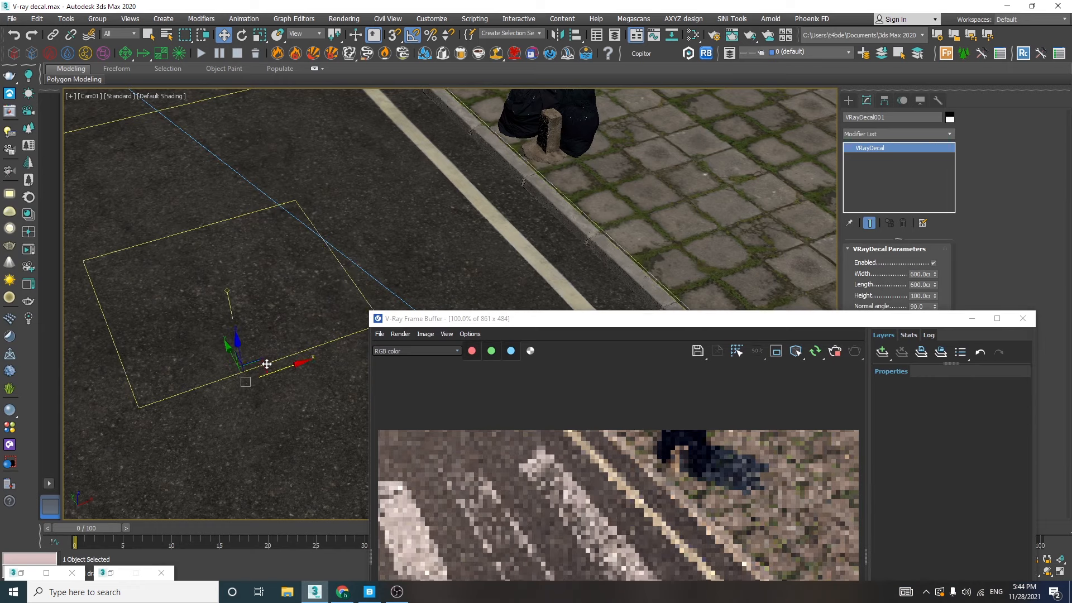
pyautogui.moveTo(533, 321); pyautogui.dragTo(379, 36)
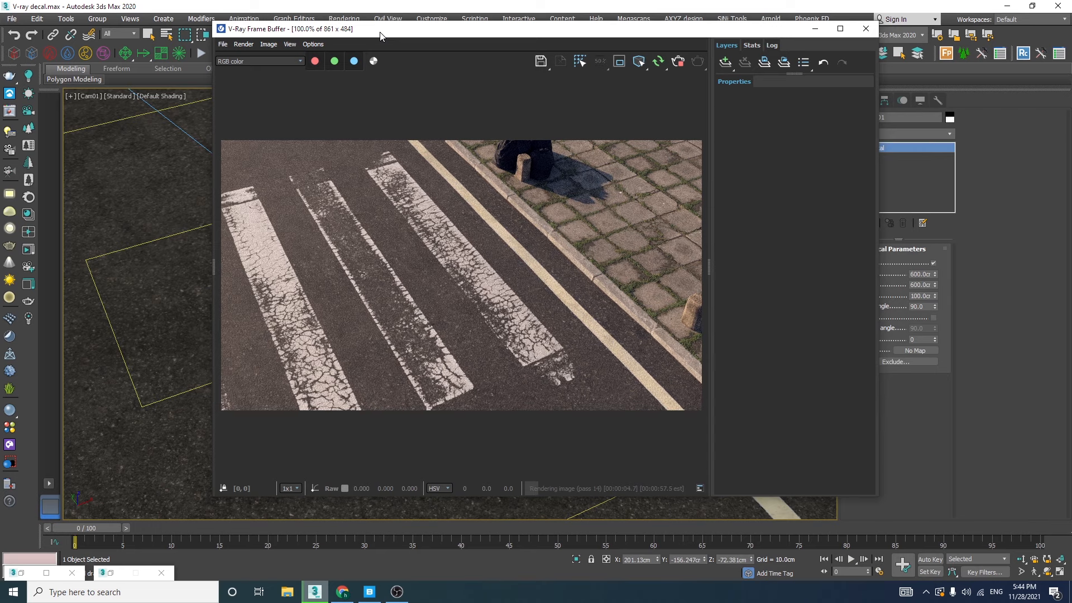
pyautogui.moveTo(380, 35); pyautogui.dragTo(644, 258)
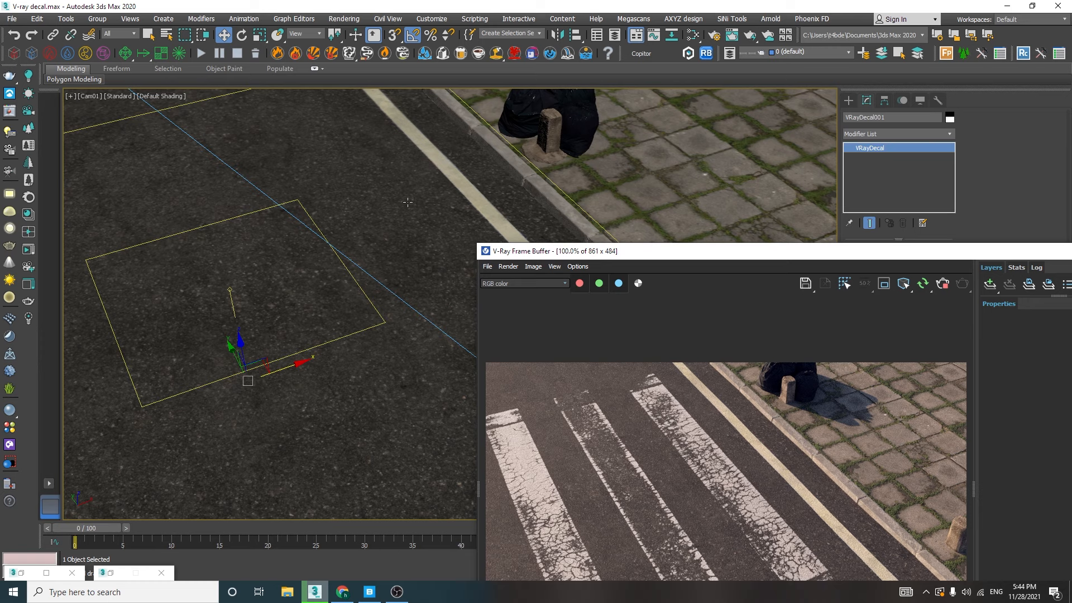
# Open the Slate Material Editor, pick the road's Fine_American_Road material from the viewport, and frame its nodes
pyautogui.click(661, 74)
pyautogui.click(692, 35)
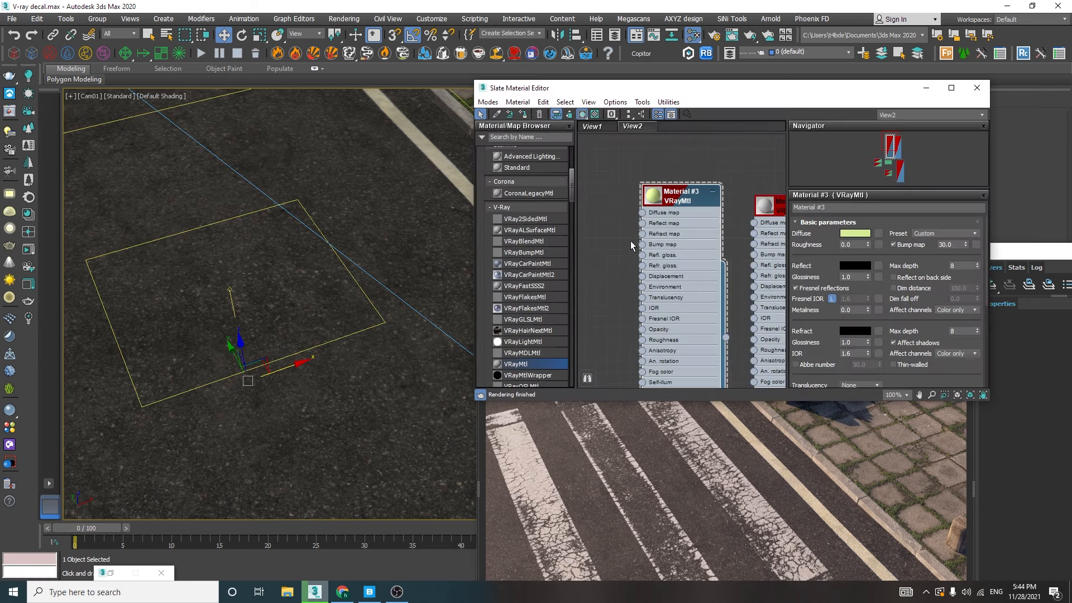
pyautogui.click(496, 114)
pyautogui.click(367, 206)
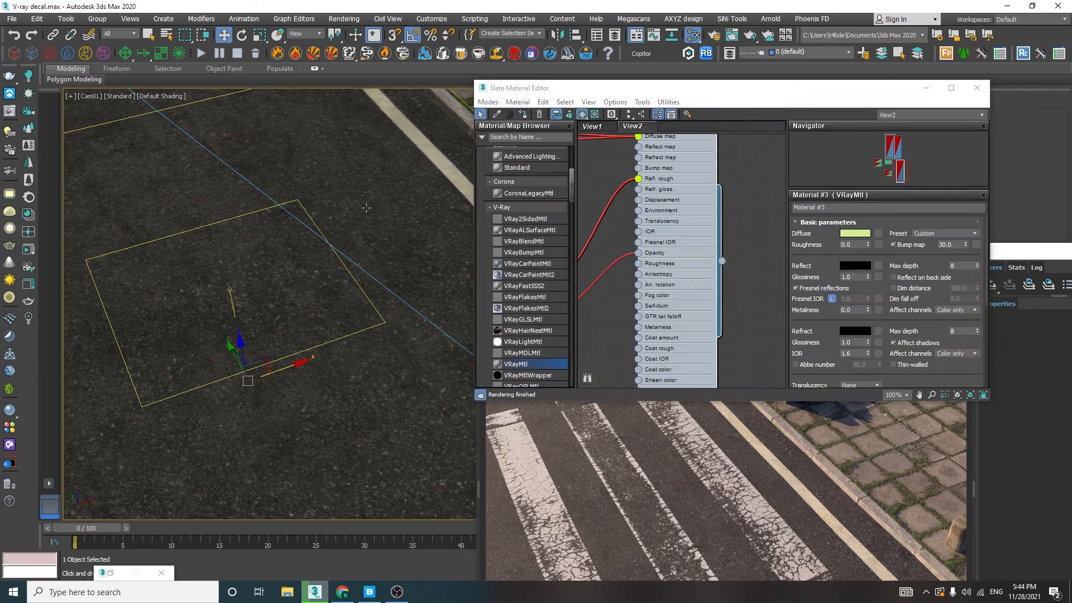
pyautogui.scroll(-8, 676, 199)
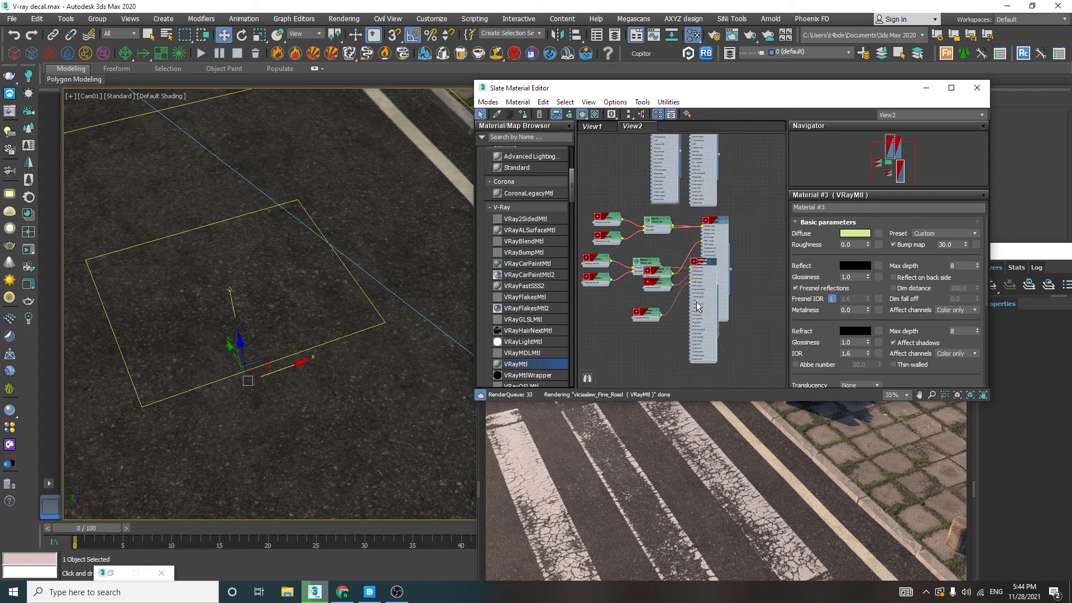
pyautogui.moveTo(665, 373); pyautogui.dragTo(705, 214, button='middle')
pyautogui.scroll(4, 704, 212)
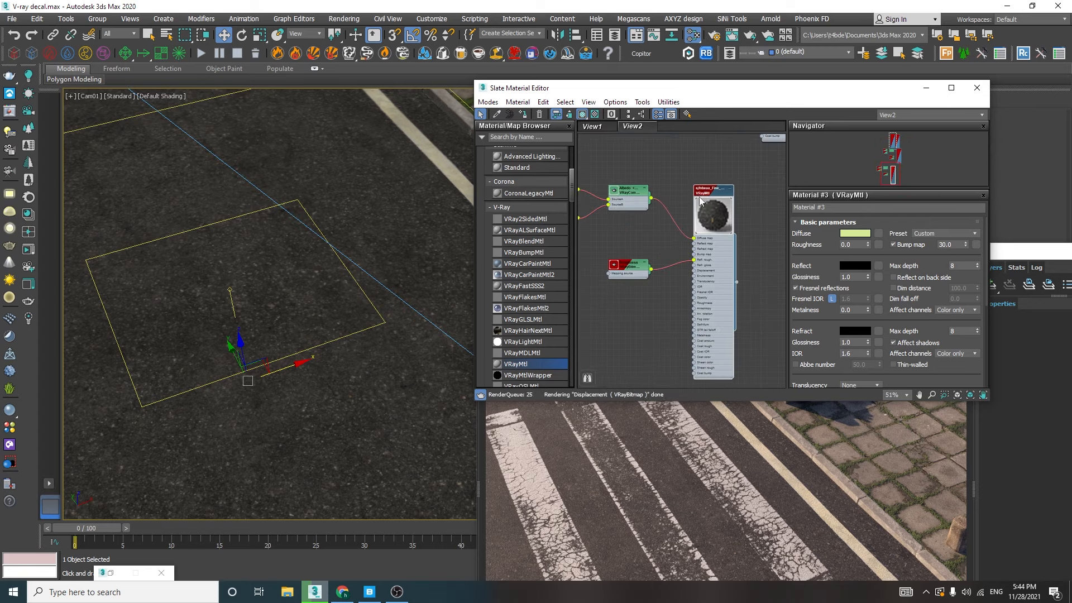
pyautogui.scroll(4, 644, 156)
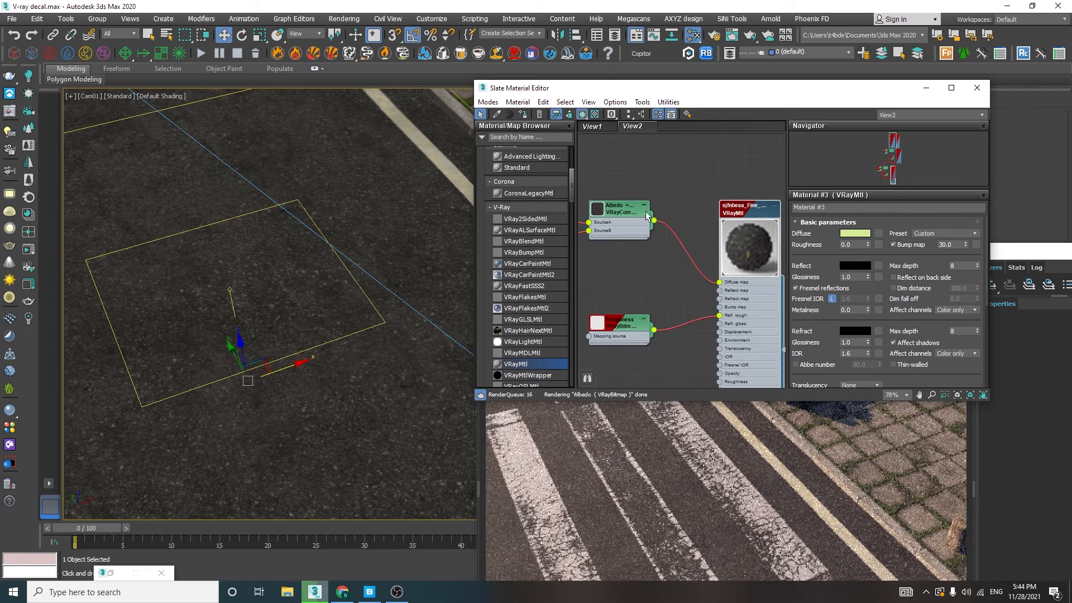
# Insert a Color Correction map between the road material's Albedo + AO map and its diffuse slot, and lower its saturation
pyautogui.moveTo(585, 177); pyautogui.dragTo(566, 152)
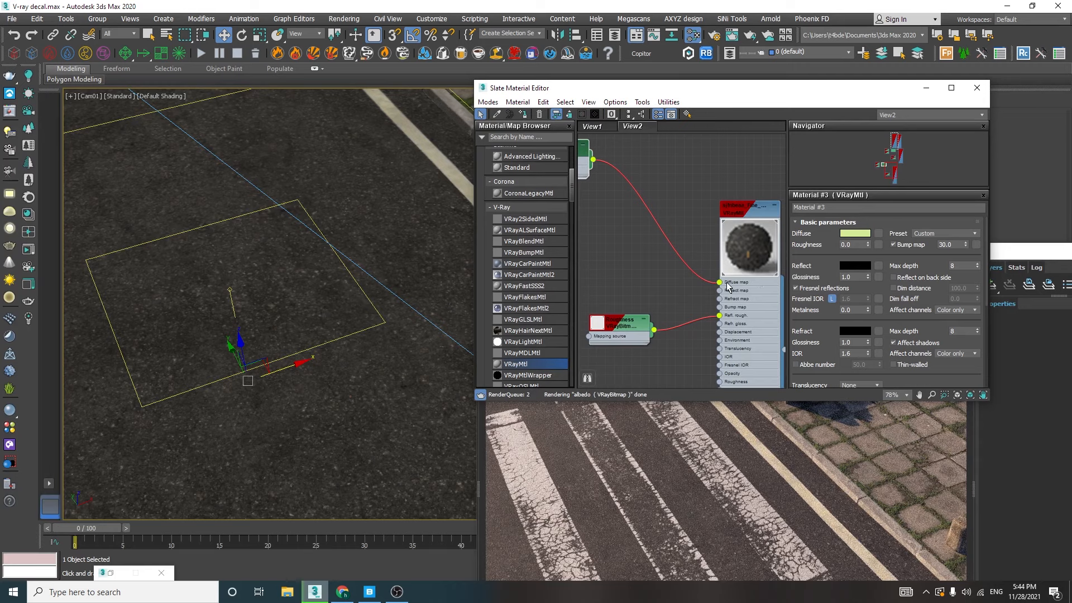
pyautogui.moveTo(716, 292); pyautogui.dragTo(747, 277, button='middle')
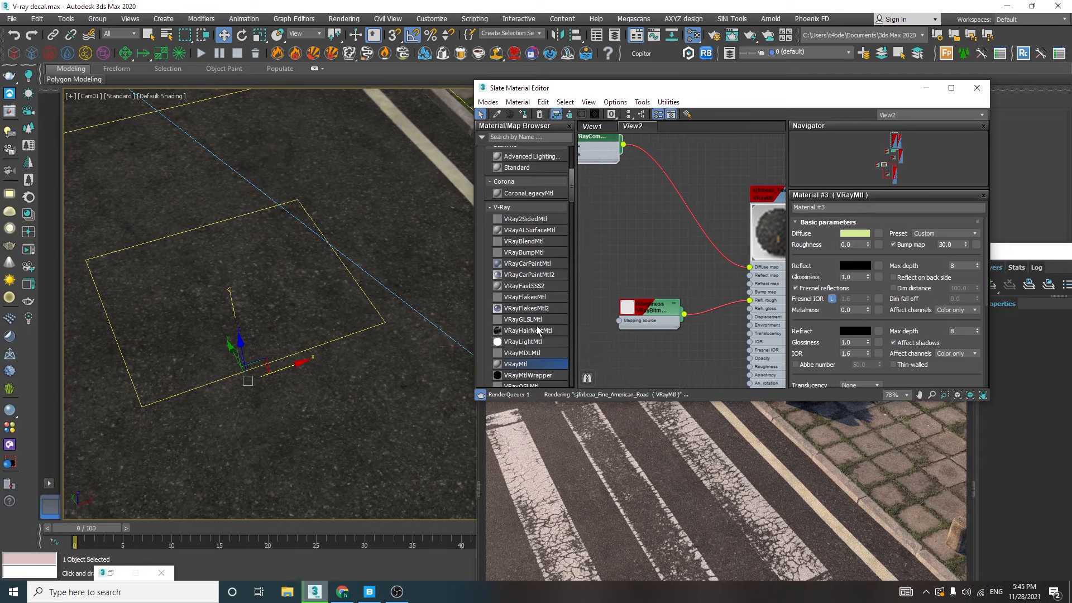
pyautogui.scroll(-10, 537, 330)
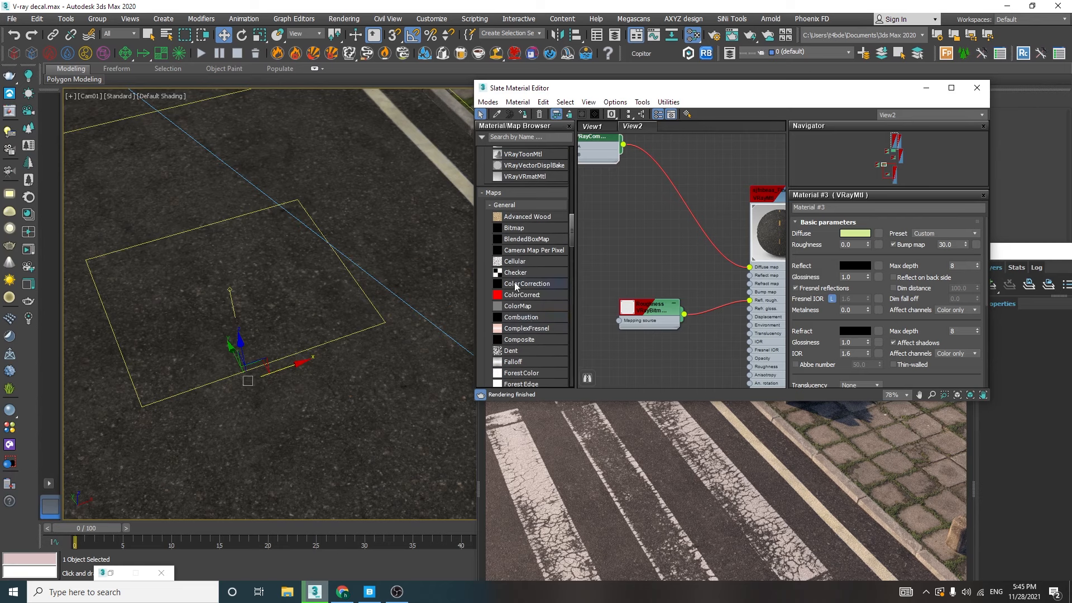
pyautogui.moveTo(520, 285); pyautogui.dragTo(685, 207)
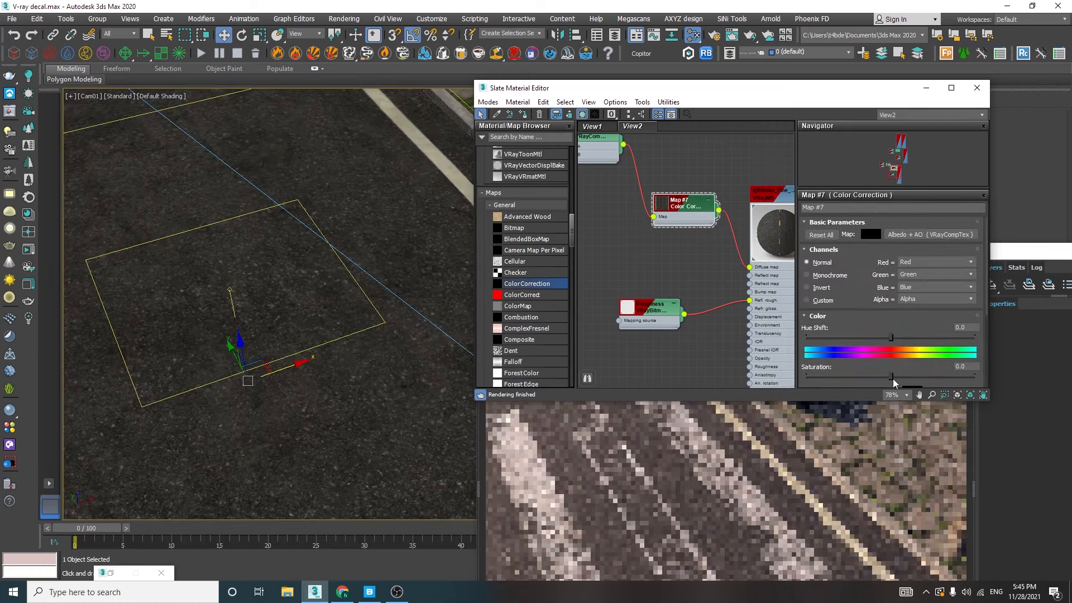
pyautogui.moveTo(892, 378); pyautogui.dragTo(816, 376)
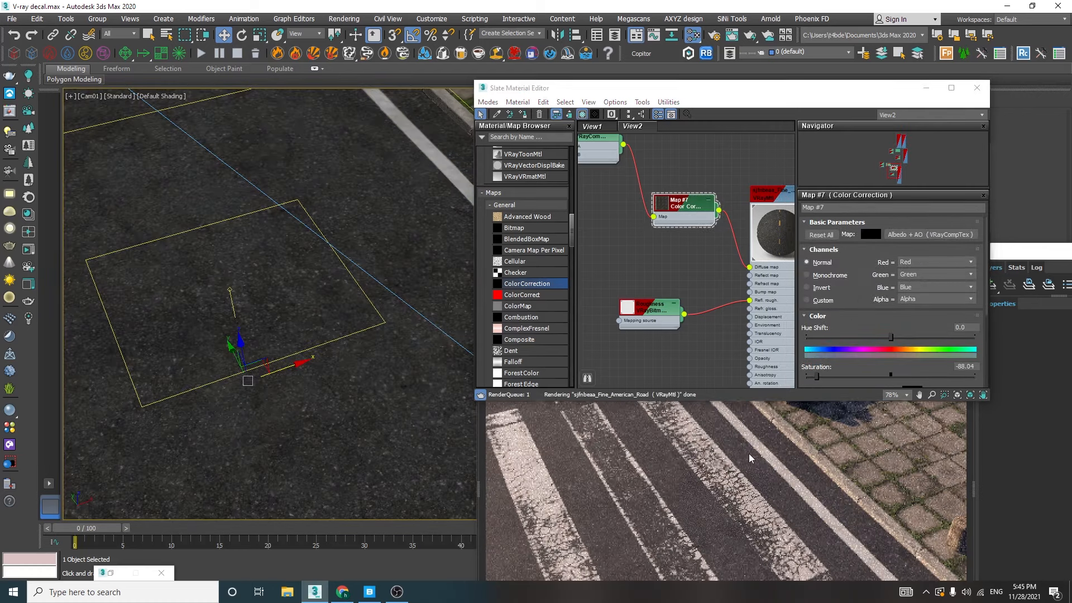
pyautogui.click(749, 454)
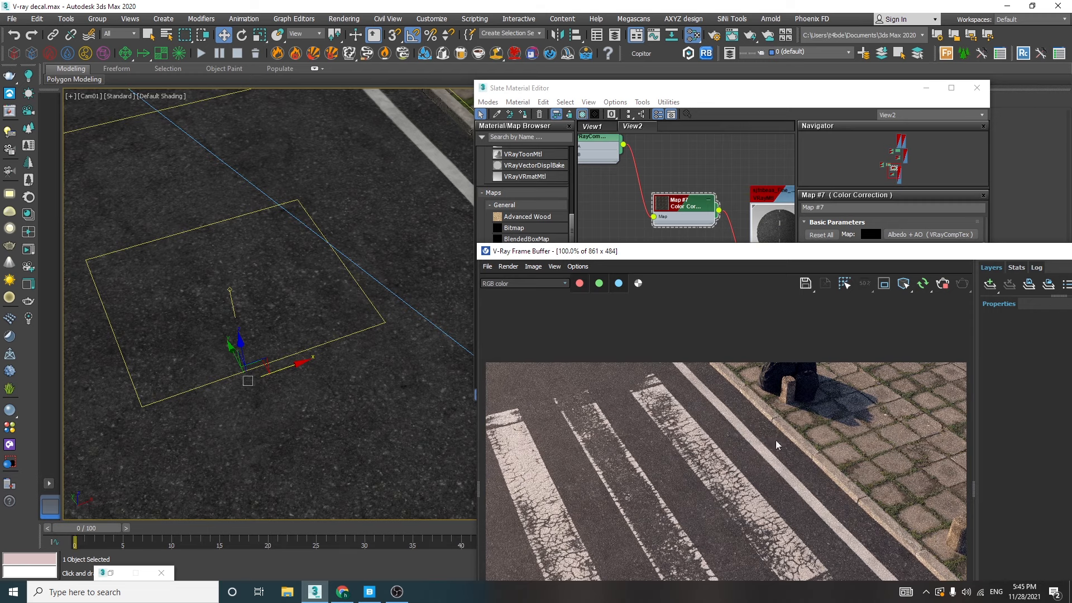
# Stop the interactive render, switch to Quixel Bridge, and select the Tileable Road Dust decal
pyautogui.moveTo(633, 252); pyautogui.dragTo(465, 88)
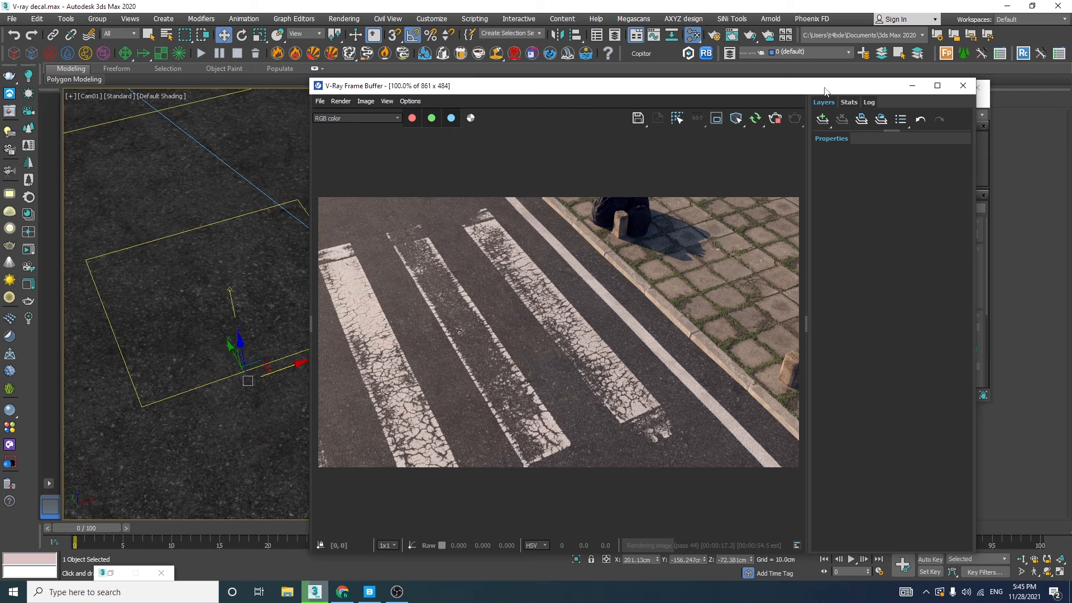
pyautogui.click(776, 120)
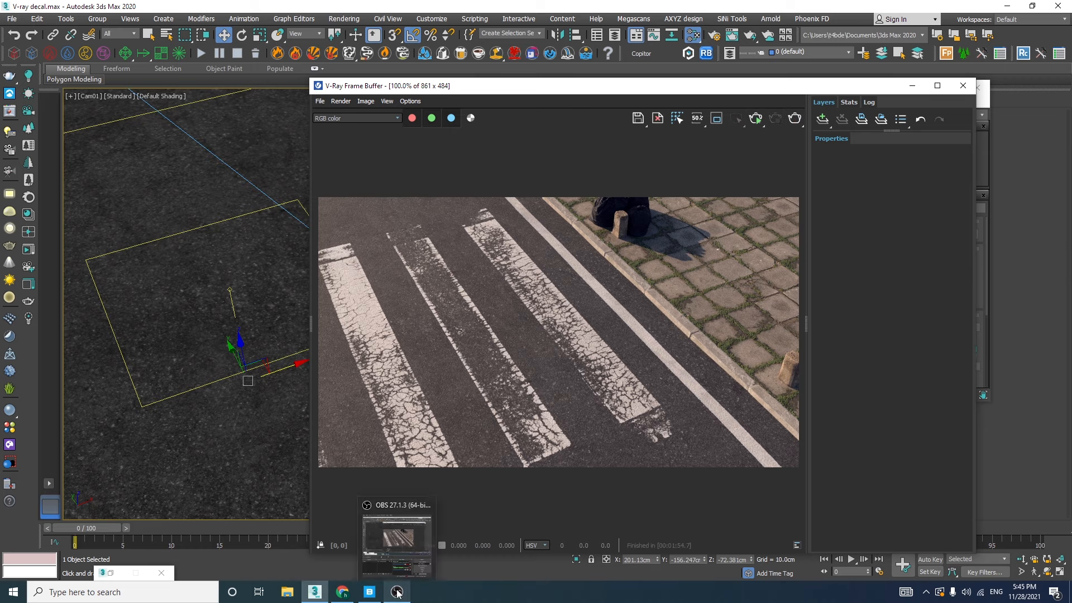
pyautogui.click(369, 592)
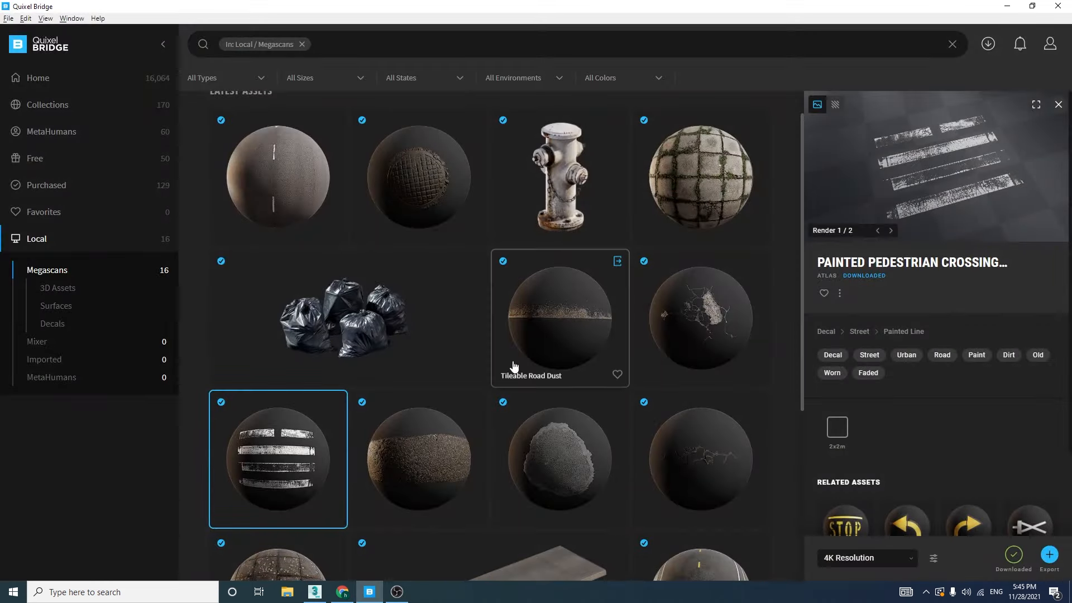
pyautogui.click(556, 334)
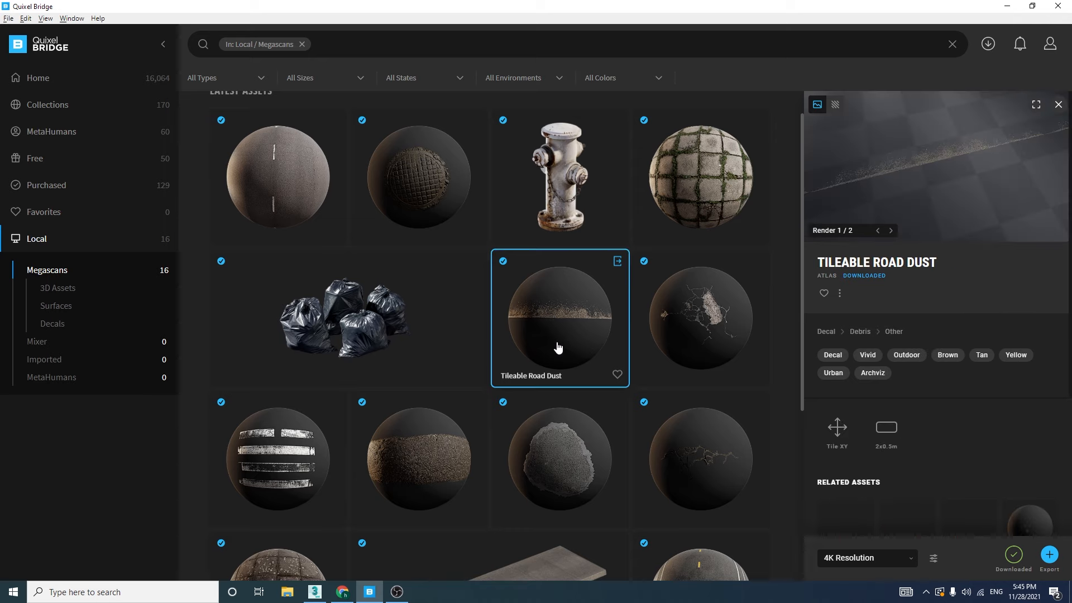
# Switch back to 3ds Max, clear the windows off the viewport, and draw a VRayDecal about 166 cm long over the road's edge line
pyautogui.moveTo(698, 7); pyautogui.dragTo(628, 370)
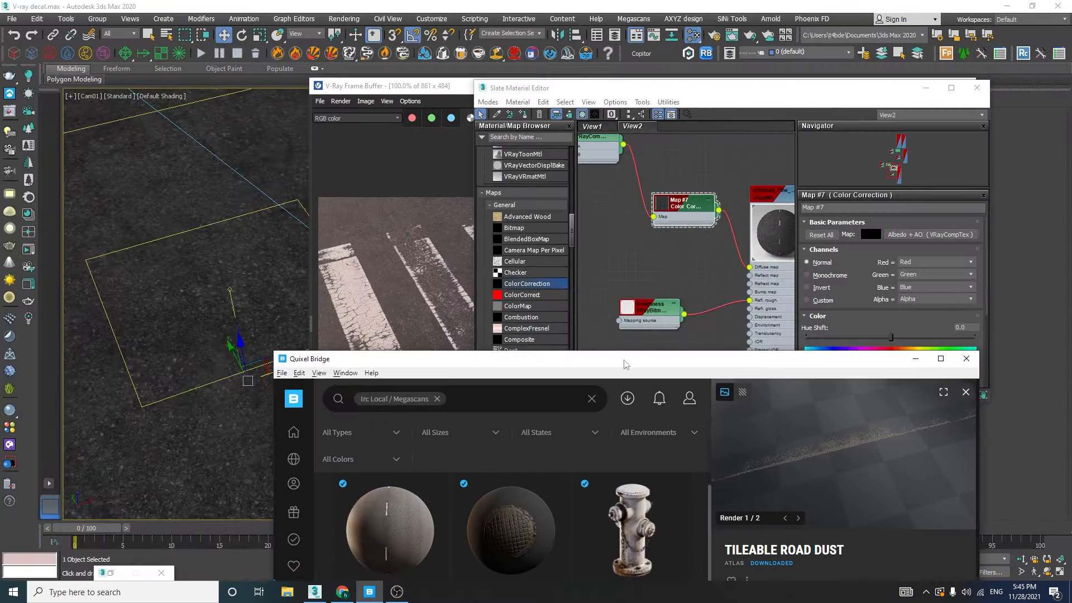
pyautogui.click(925, 88)
pyautogui.moveTo(594, 88); pyautogui.dragTo(564, 84)
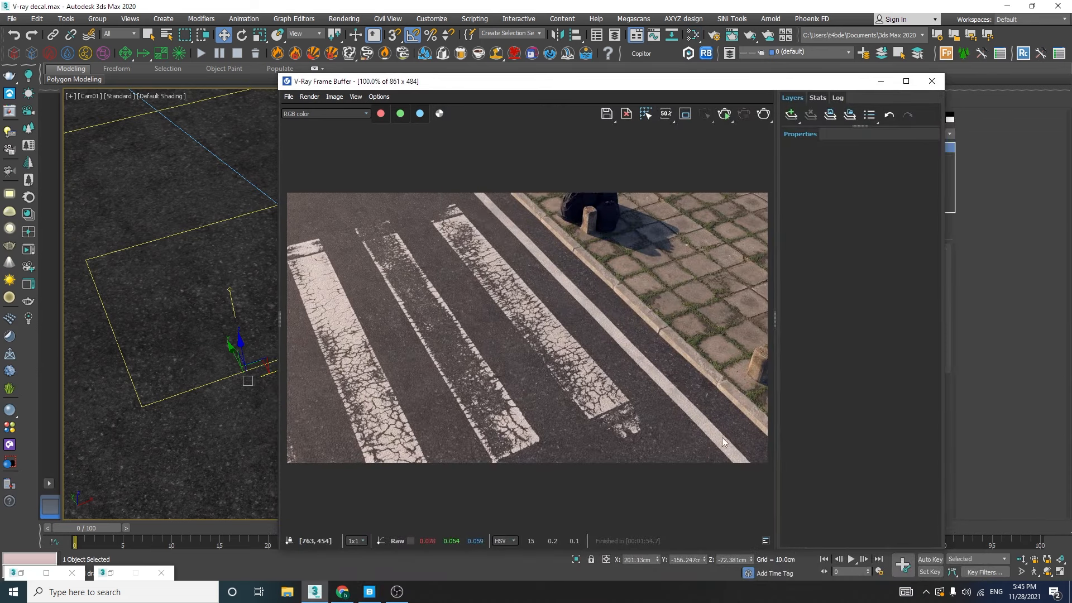
pyautogui.moveTo(734, 85); pyautogui.dragTo(247, 175)
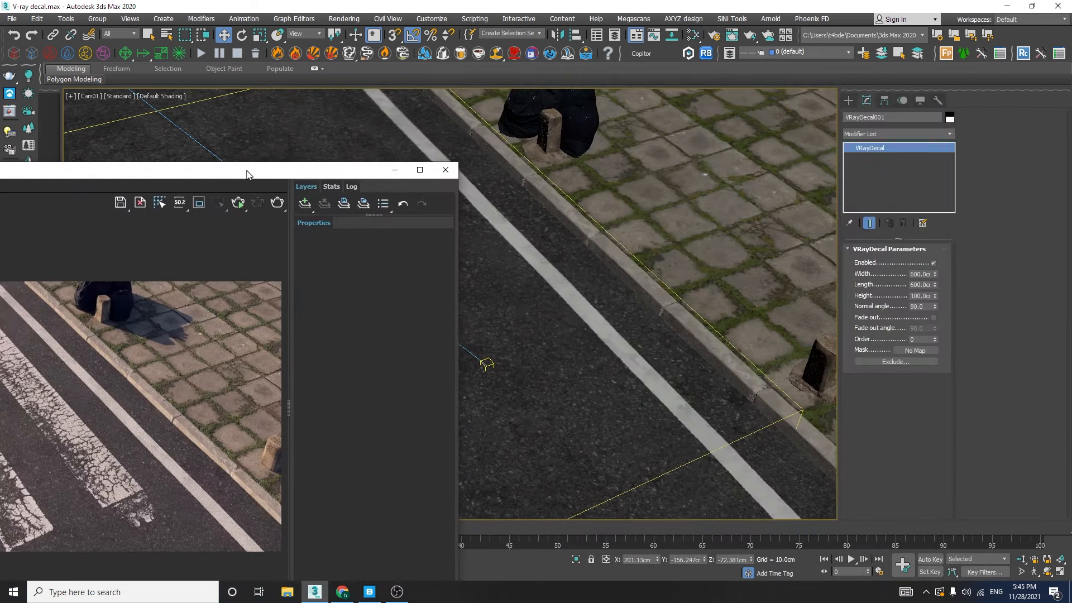
pyautogui.click(849, 101)
pyautogui.click(876, 183)
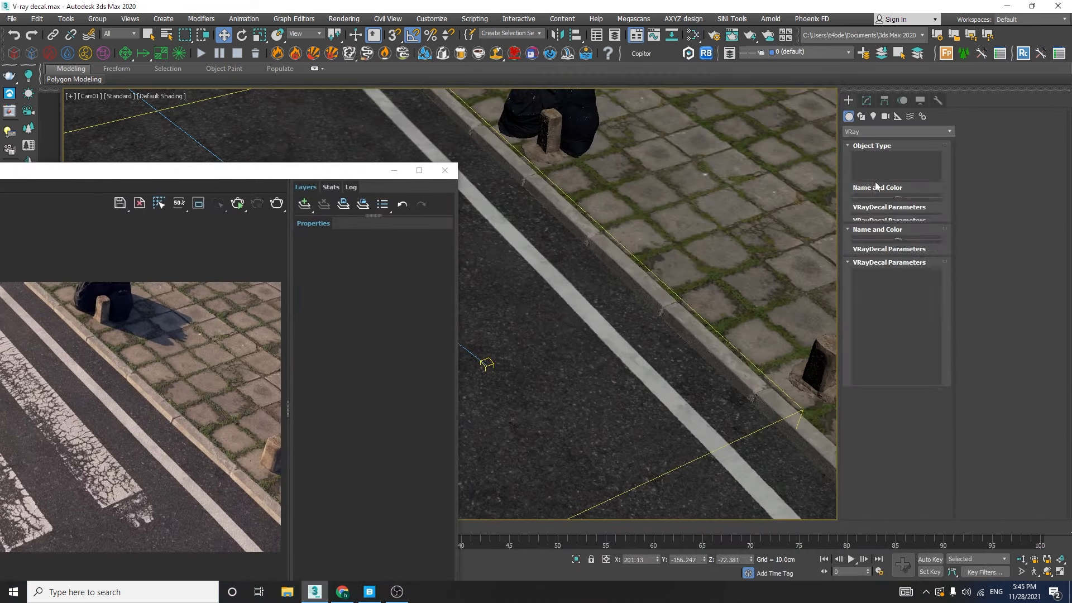
pyautogui.moveTo(521, 290); pyautogui.dragTo(634, 324)
pyautogui.click(610, 272)
pyautogui.press('w')
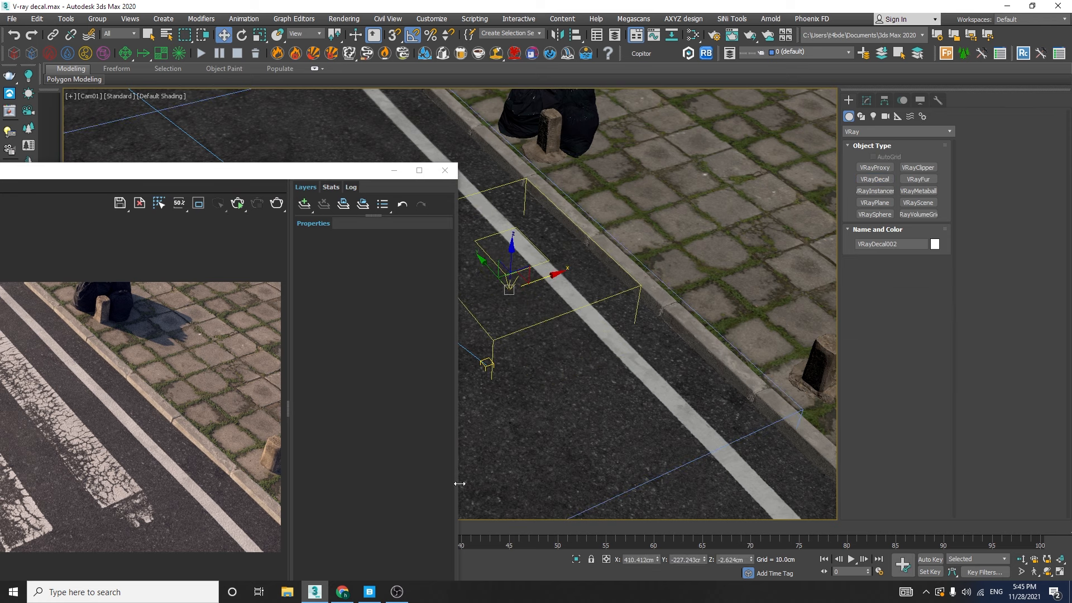
# Look up the Tileable Road Dust size in Quixel Bridge, and set the new decal's width to 50 cm and length to 200 cm
pyautogui.click(369, 592)
pyautogui.doubleClick(663, 370)
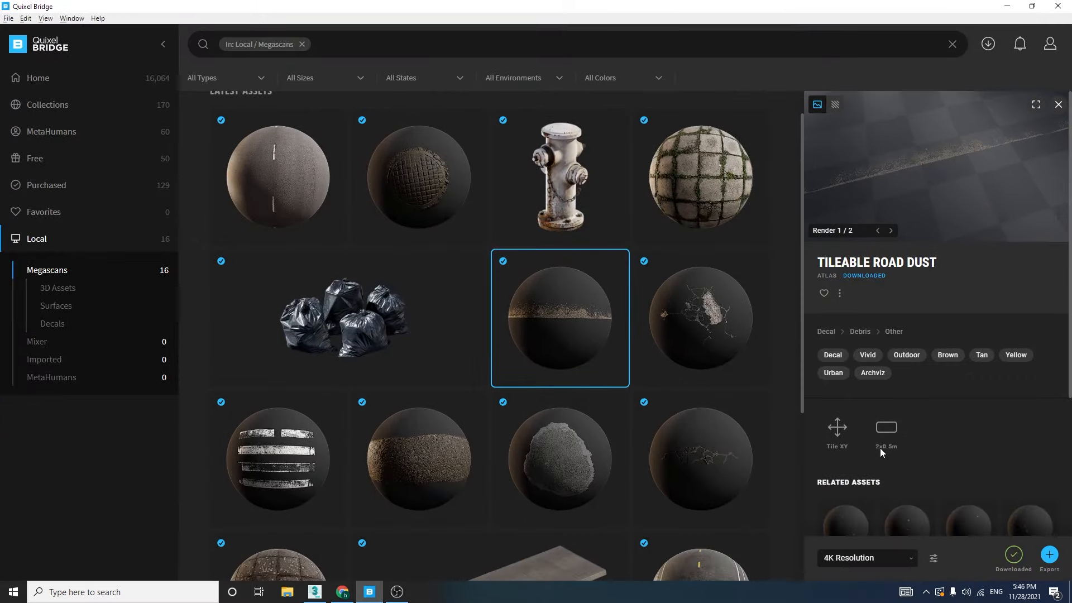
pyautogui.click(1007, 6)
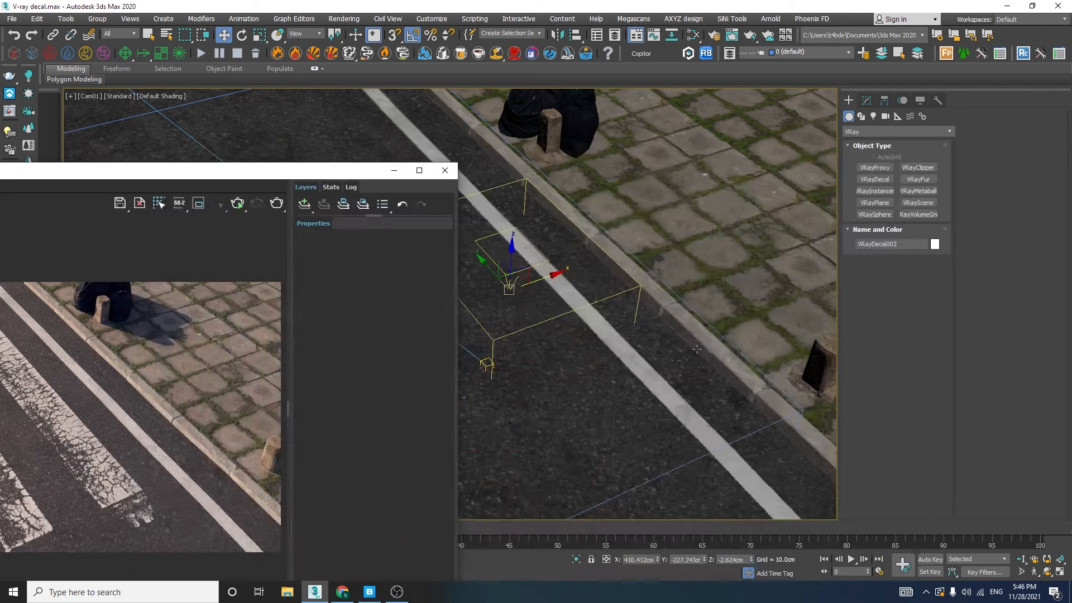
pyautogui.click(865, 100)
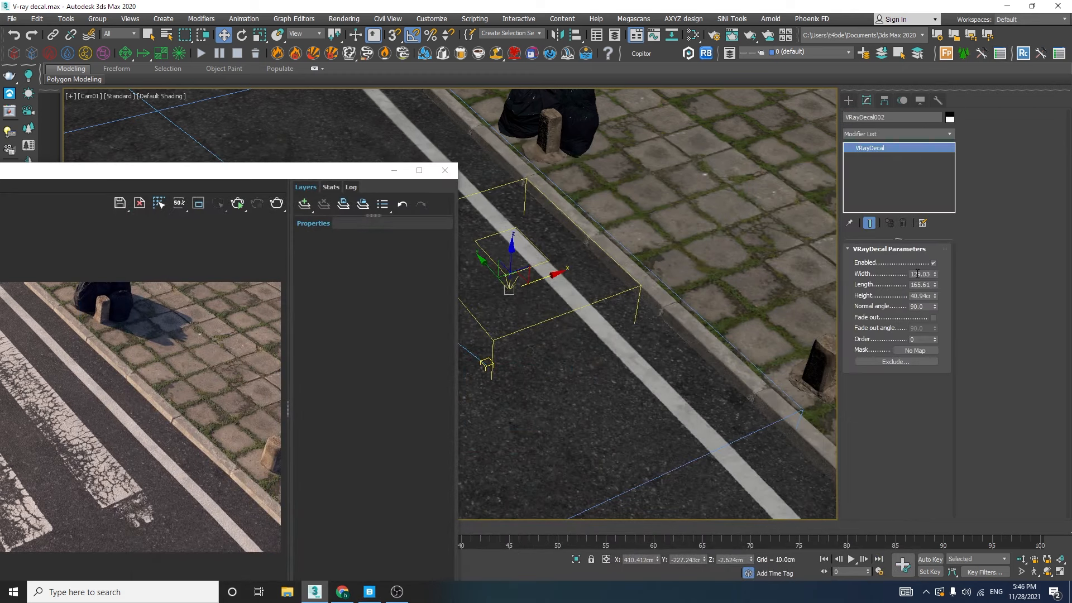
pyautogui.press('Return')
pyautogui.write('200')
pyautogui.press('Return')
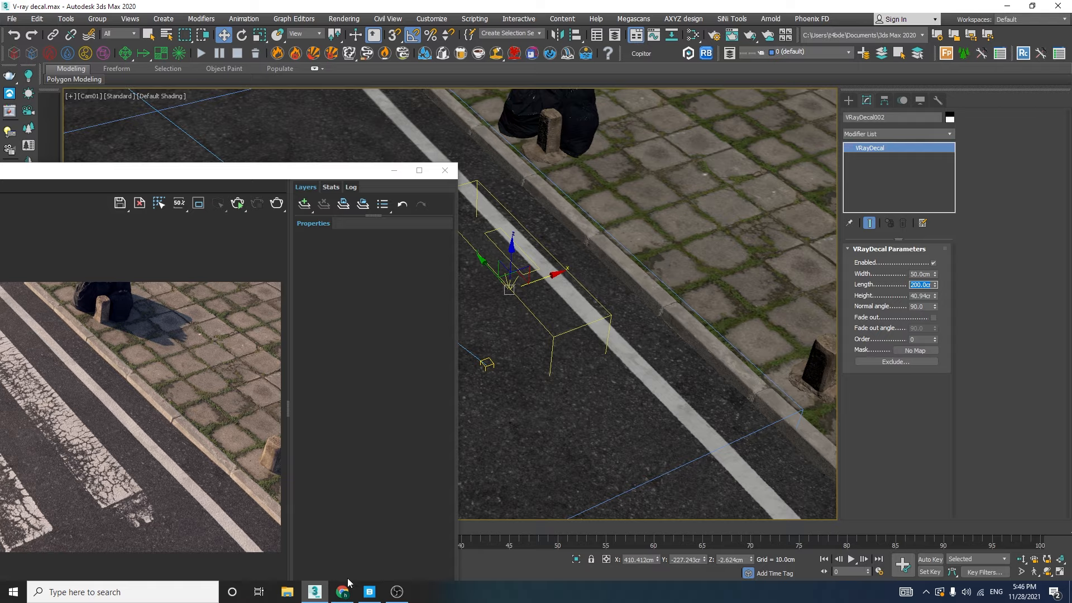
# Export Tileable Road Dust from Quixel Bridge onto the selected VRayDecal, and delete the displacement modifier from that decal
pyautogui.click(369, 591)
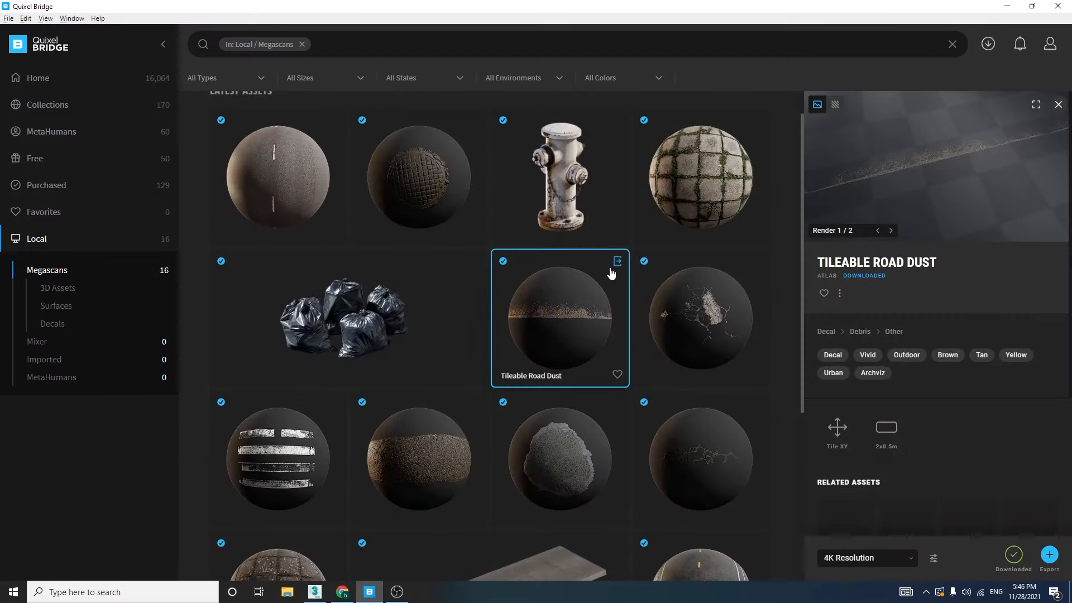
pyautogui.click(617, 261)
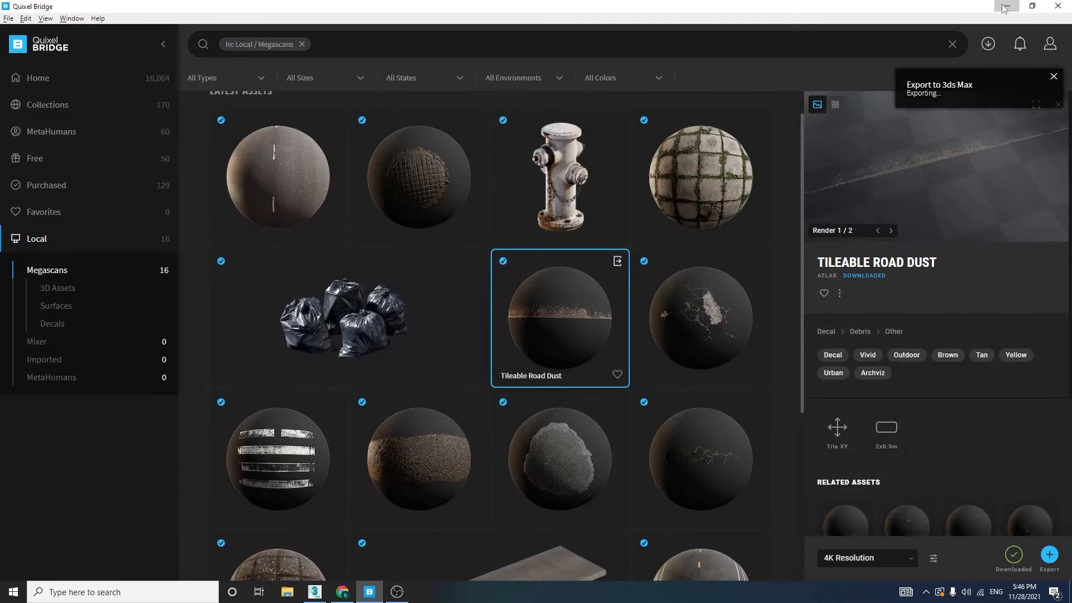
pyautogui.click(1005, 6)
pyautogui.click(866, 102)
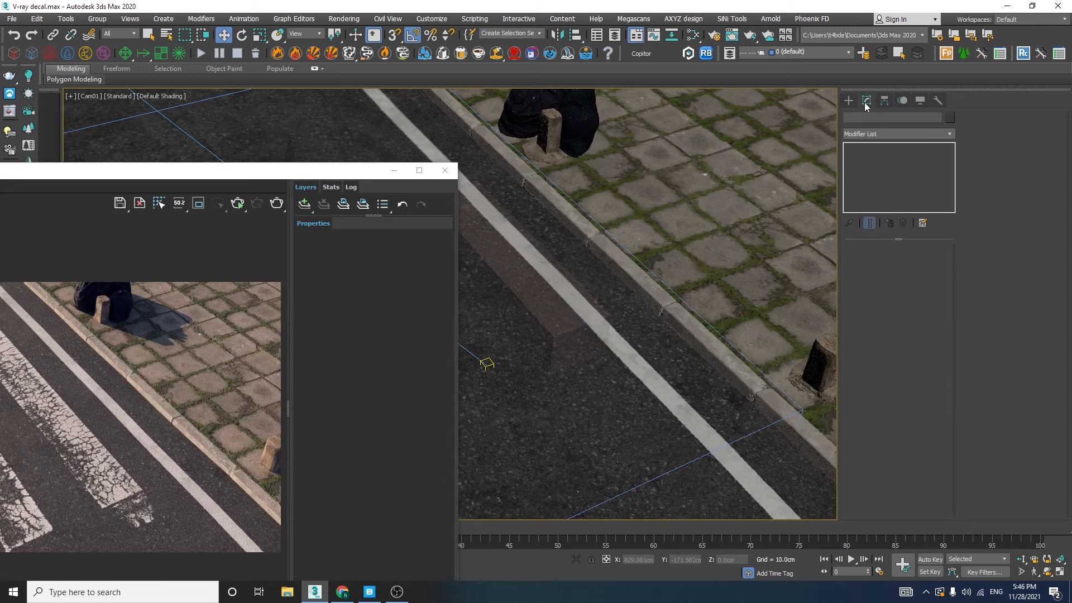
pyautogui.click(546, 322)
pyautogui.rightClick(881, 148)
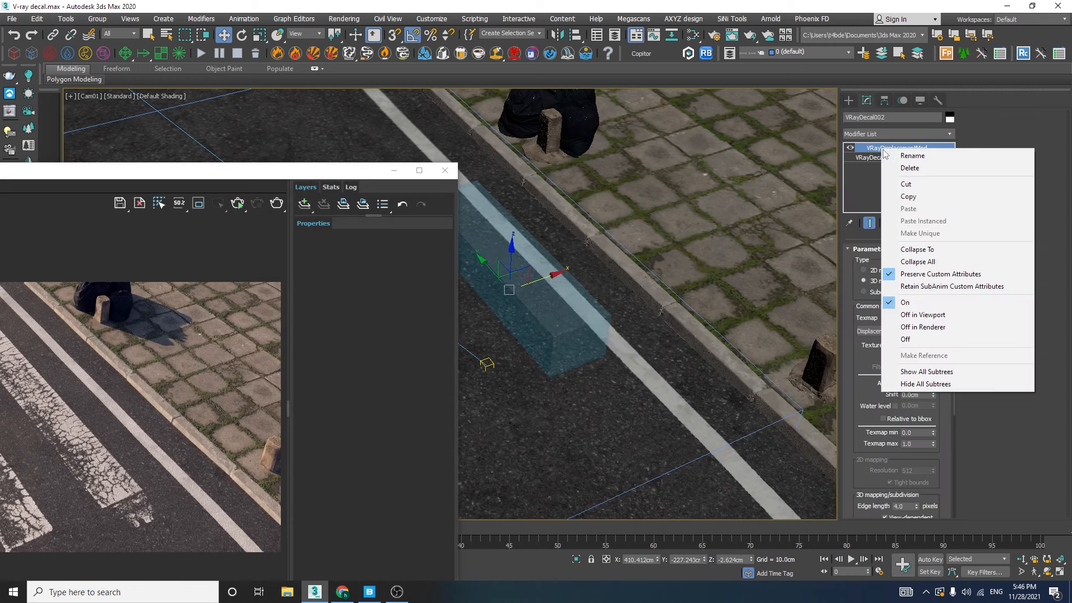
pyautogui.click(906, 169)
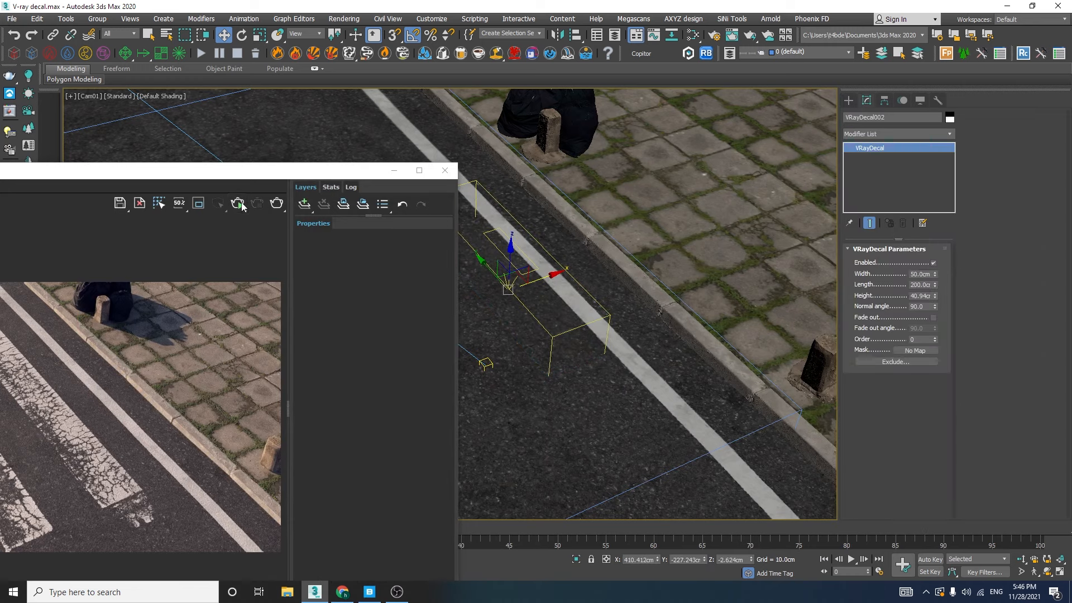
# Start the interactive render, set the dust decal to 200 cm wide and 50 cm long, and rotate it to run along the curb
pyautogui.click(237, 205)
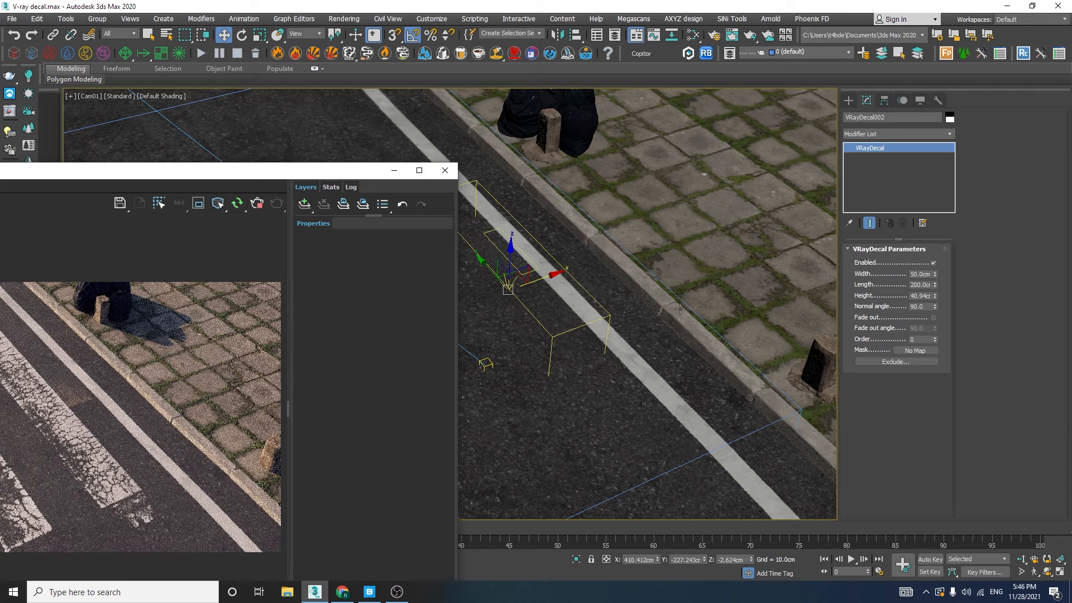
pyautogui.doubleClick(918, 274)
pyautogui.write('200')
pyautogui.doubleClick(917, 284)
pyautogui.write('50')
pyautogui.press('Return')
pyautogui.press('e')
pyautogui.moveTo(553, 301); pyautogui.dragTo(561, 317)
pyautogui.press('w')
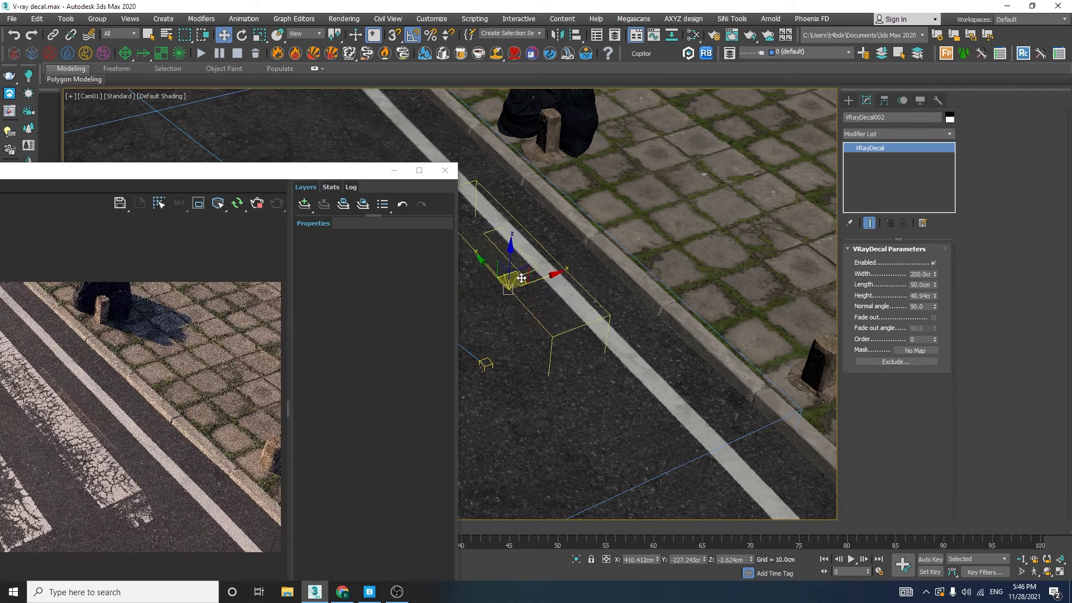
# Enlarge the dust decal to 400 cm wide and 100 cm long, and move it over to the curb
pyautogui.doubleClick(914, 285)
pyautogui.write('100')
pyautogui.press('Return')
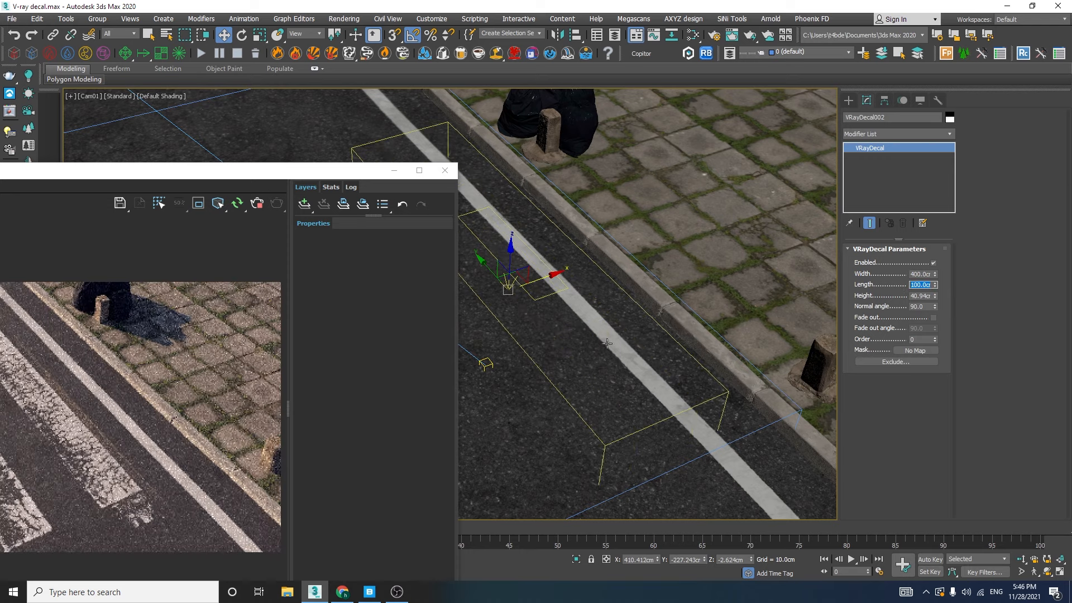
pyautogui.moveTo(520, 274); pyautogui.dragTo(664, 299)
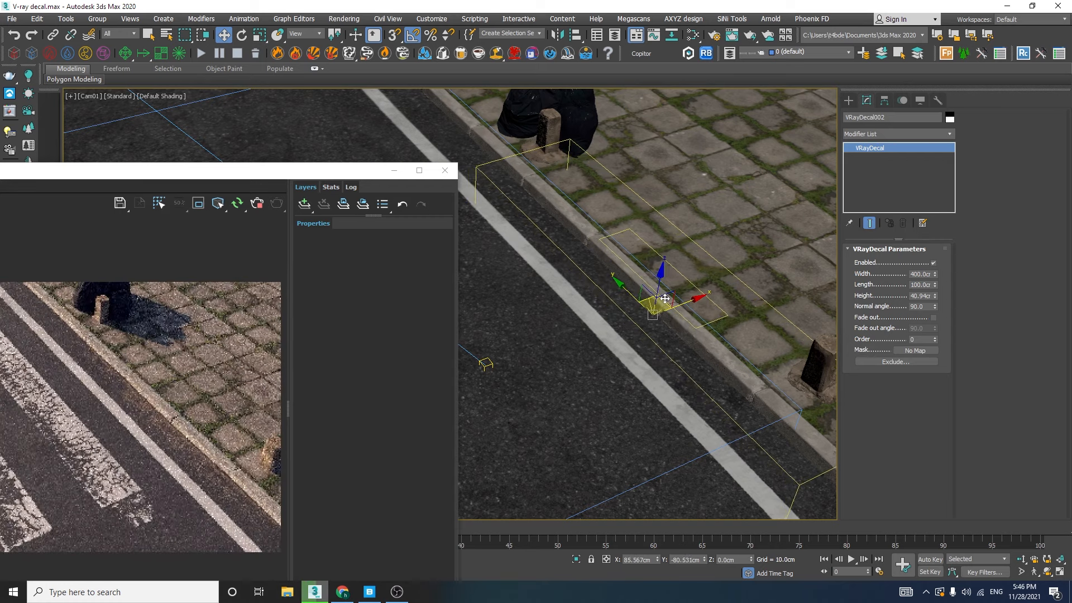
# Fine-tune the dust decal's position across the road in a close perspective view so the dust meets the foot of the curb
pyautogui.scroll(1, 189, 423)
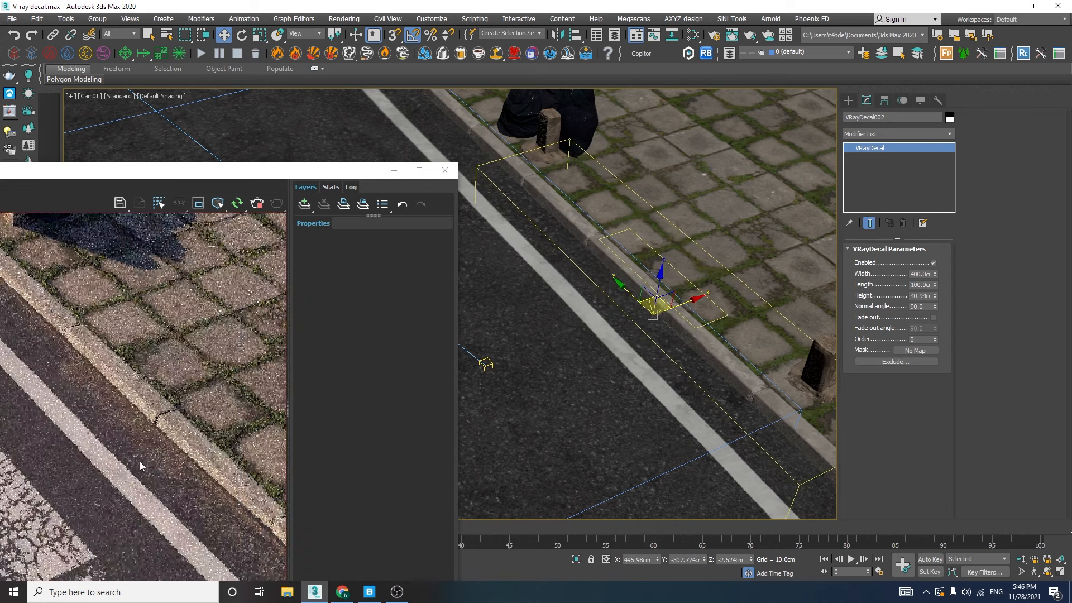
pyautogui.moveTo(144, 461); pyautogui.dragTo(185, 374, button='middle')
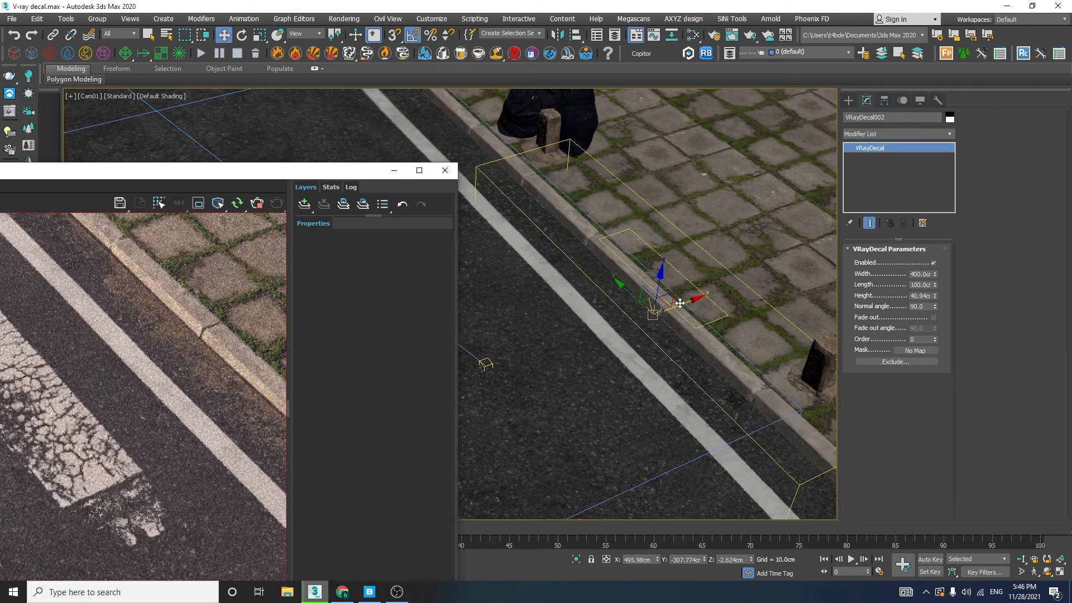
pyautogui.moveTo(682, 303); pyautogui.dragTo(679, 305)
pyautogui.press('p')
pyautogui.moveTo(652, 305); pyautogui.dragTo(763, 256, button='middle')
pyautogui.scroll(6, 762, 256)
pyautogui.scroll(2, 763, 257)
pyautogui.moveTo(781, 299); pyautogui.dragTo(697, 276, button='middle')
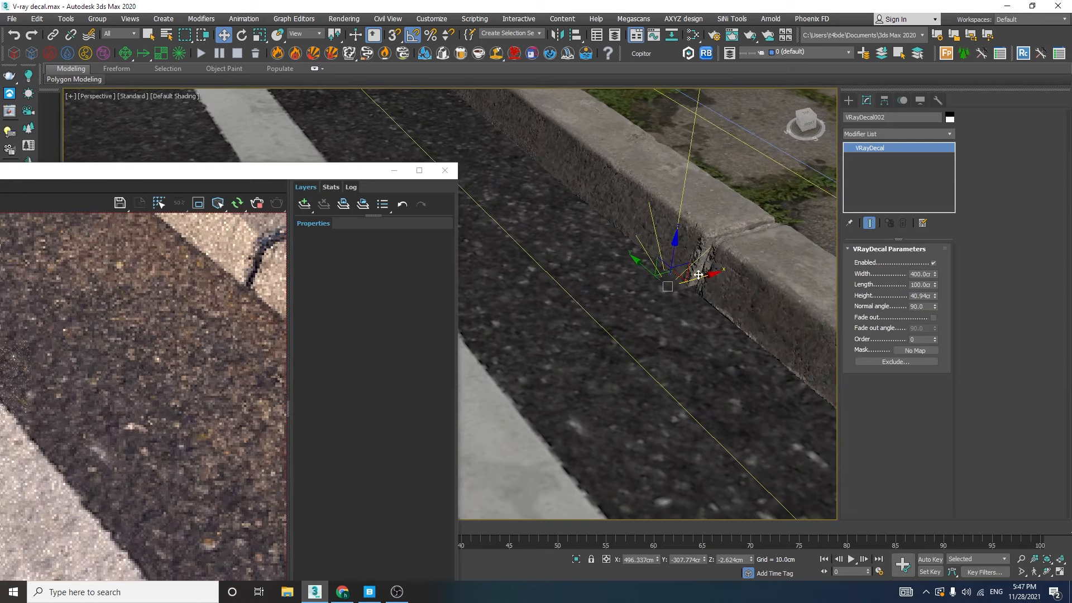
pyautogui.moveTo(697, 274); pyautogui.dragTo(695, 276)
pyautogui.scroll(-8, 690, 287)
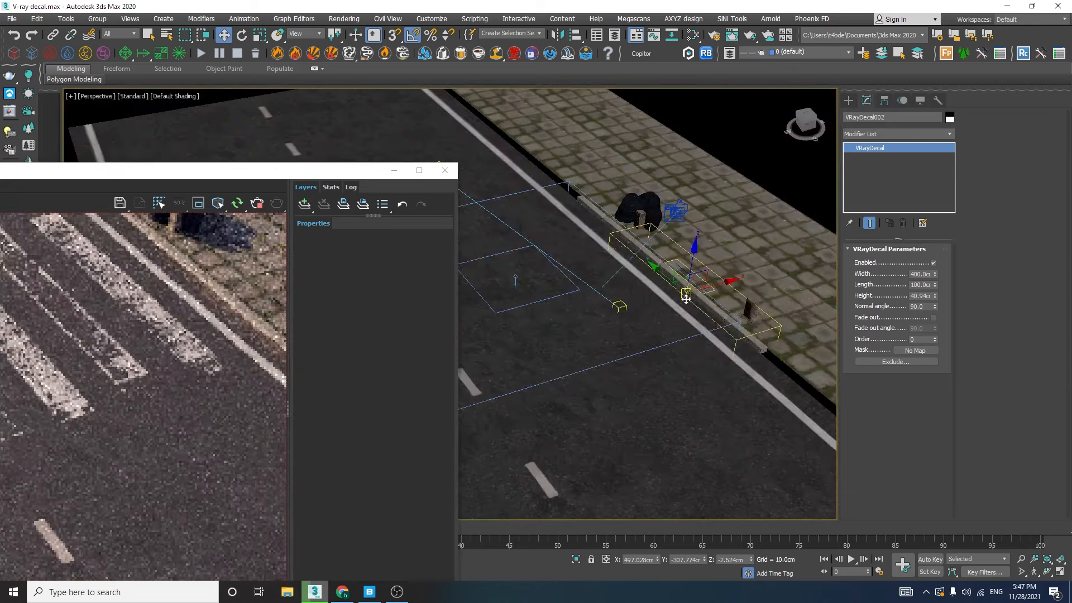
# Return to the camera view and clone the dust decal as one instance farther along the curb
pyautogui.press('c')
pyautogui.moveTo(626, 290)
pyautogui.mouseDown()
pyautogui.moveTo(664, 326)
pyautogui.moveTo(408, 101)
pyautogui.mouseUp()
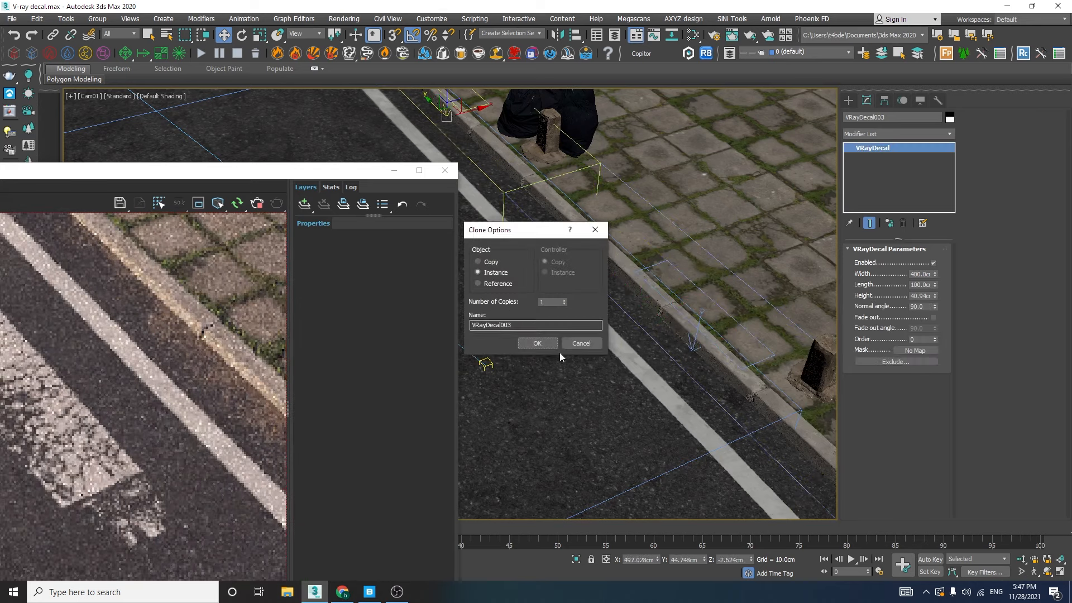
pyautogui.click(537, 343)
# Browse the local Megascans assets in Quixel Bridge, select the Asphalt Crack decal, and return to 3ds Max with the viewport uncovered
pyautogui.moveTo(270, 172); pyautogui.dragTo(564, 71)
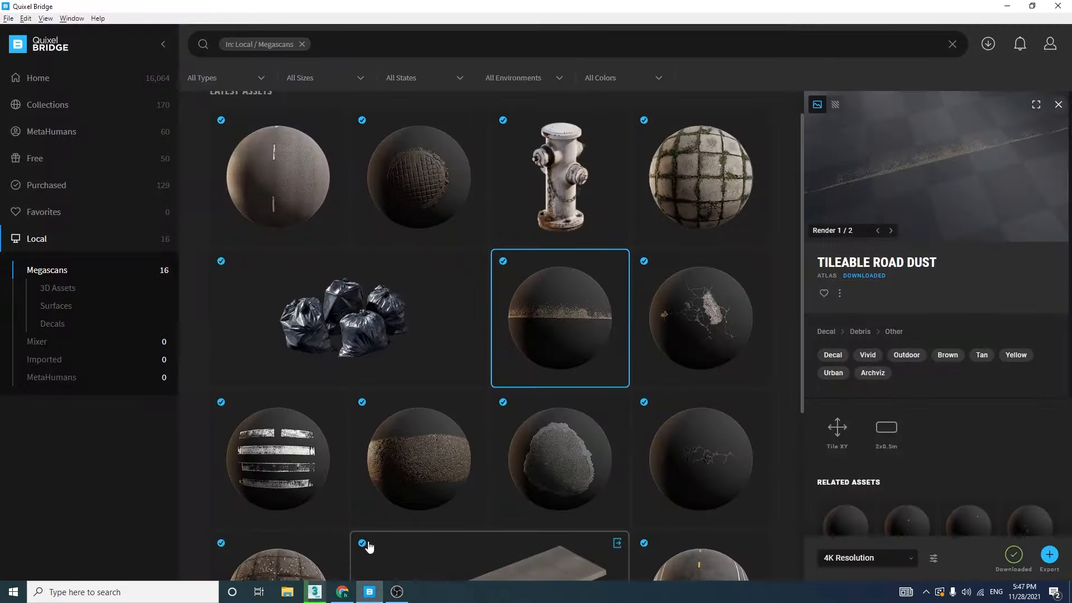
pyautogui.scroll(-4, 379, 525)
pyautogui.scroll(2, 391, 510)
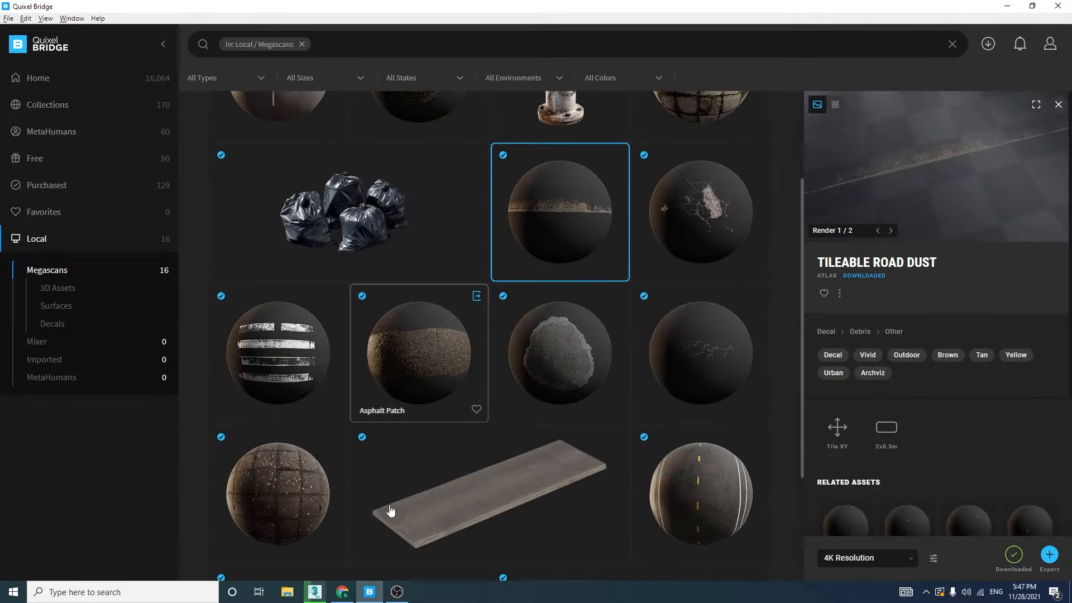
pyautogui.scroll(2, 391, 511)
pyautogui.click(731, 316)
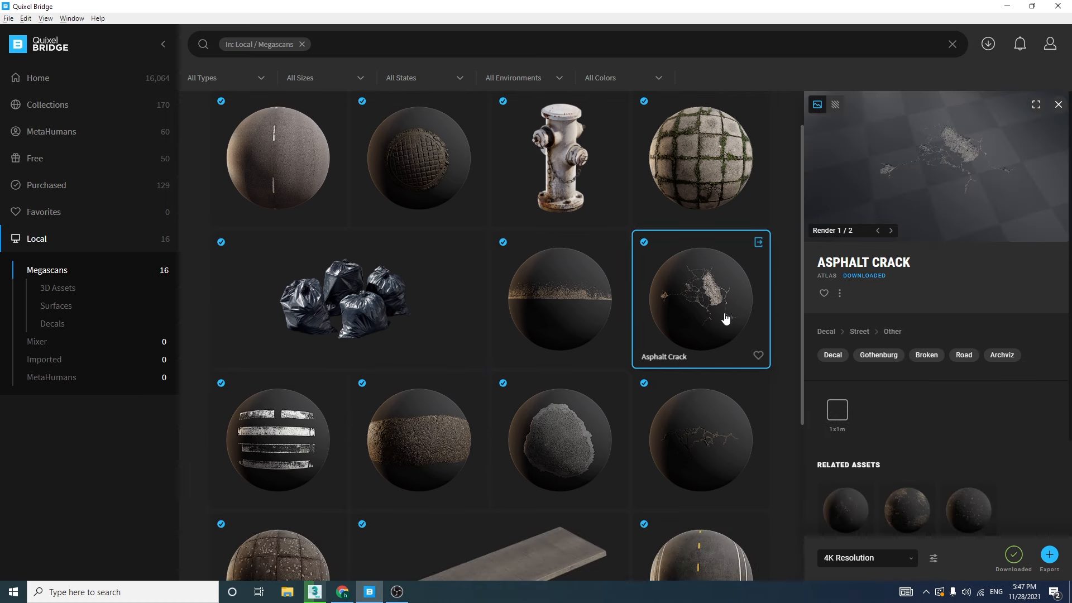
pyautogui.click(1003, 9)
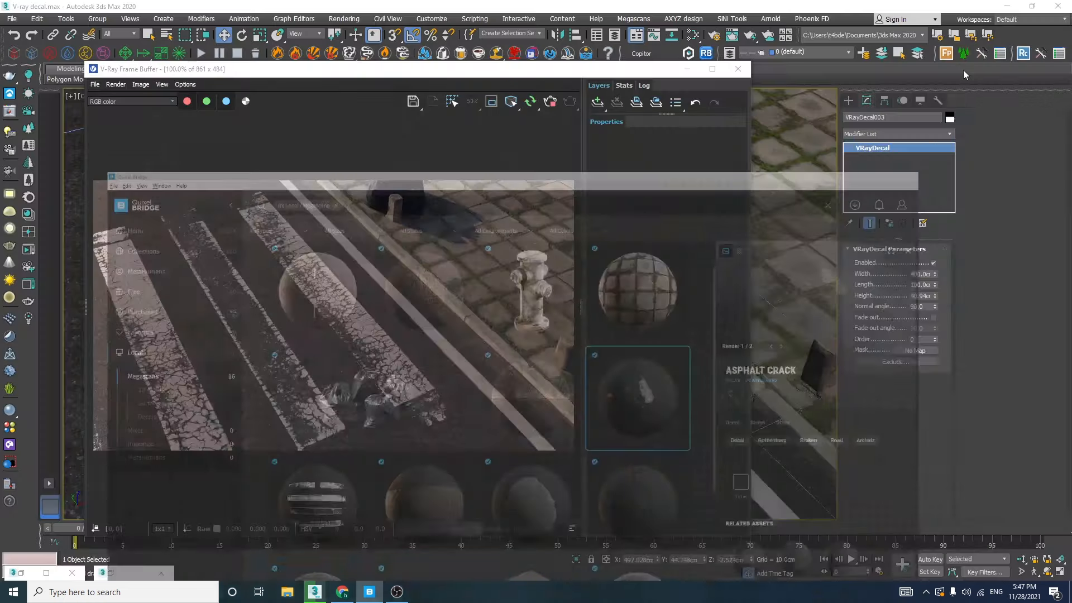
pyautogui.moveTo(675, 78); pyautogui.dragTo(399, 109)
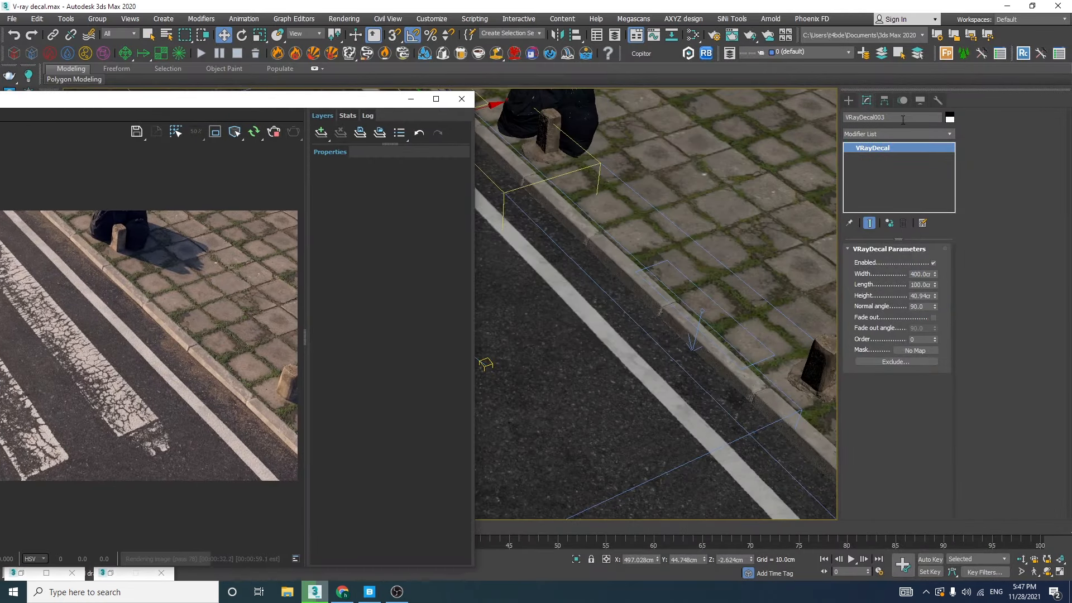
# Draw another VRayDecal, about 168 cm wide and 191 cm long, on the road surface beside the edge line
pyautogui.click(847, 101)
pyautogui.click(875, 179)
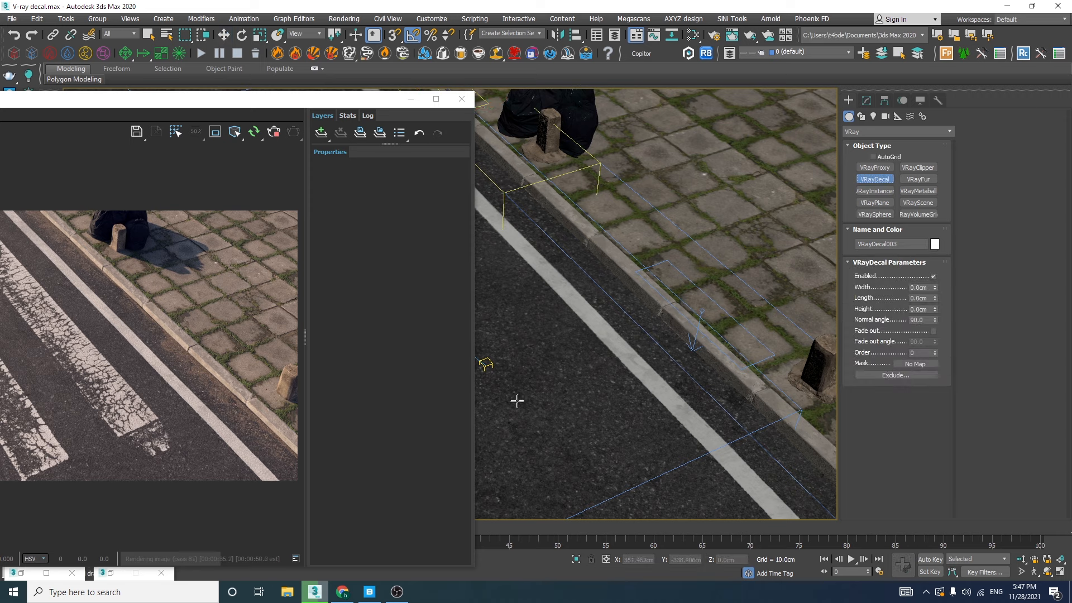
pyautogui.moveTo(518, 400); pyautogui.dragTo(696, 449)
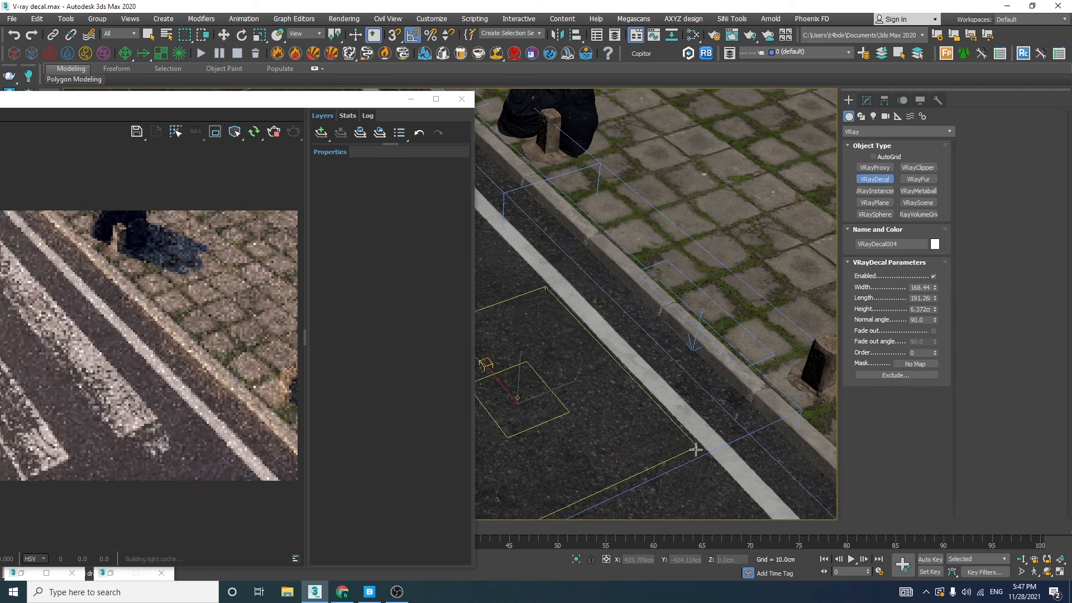
pyautogui.click(698, 424)
pyautogui.rightClick(698, 424)
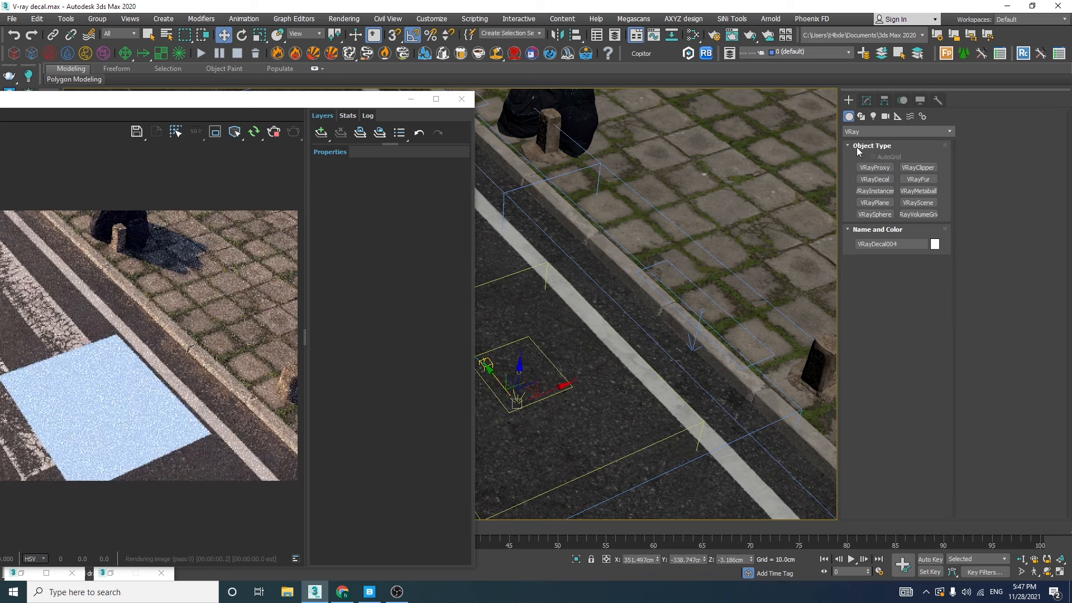
# Set the new decal's width and length to 200 cm each
pyautogui.click(866, 100)
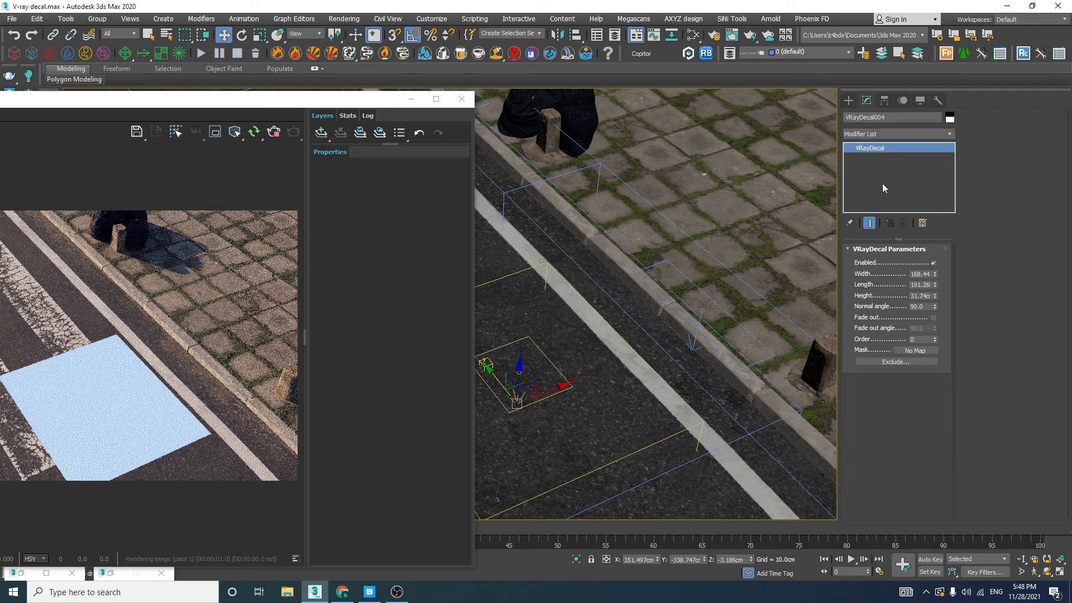
pyautogui.doubleClick(924, 274)
pyautogui.write('200')
pyautogui.press('Tab')
pyautogui.write('200')
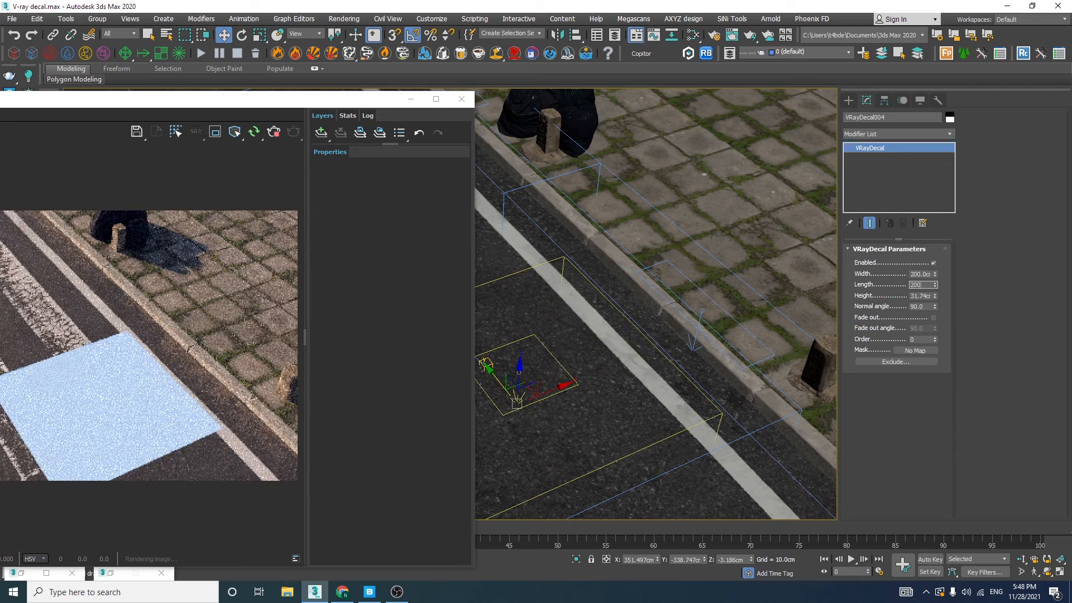
pyautogui.press('Return')
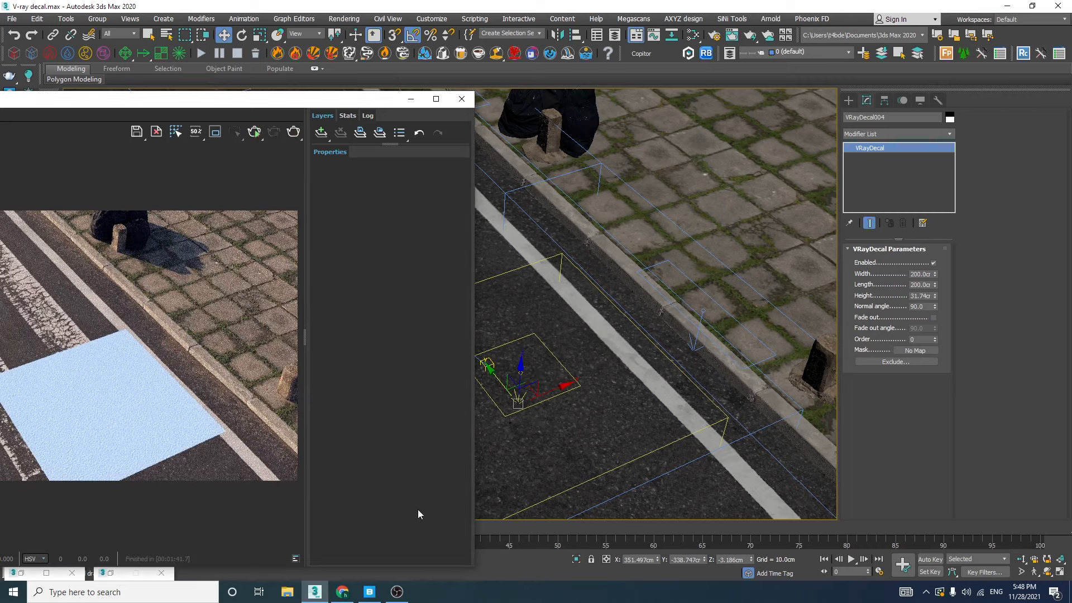
# Switch to Quixel Bridge, export the Asphalt Crack decal at 4K resolution to 3ds Max, and return to the scene
pyautogui.click(370, 592)
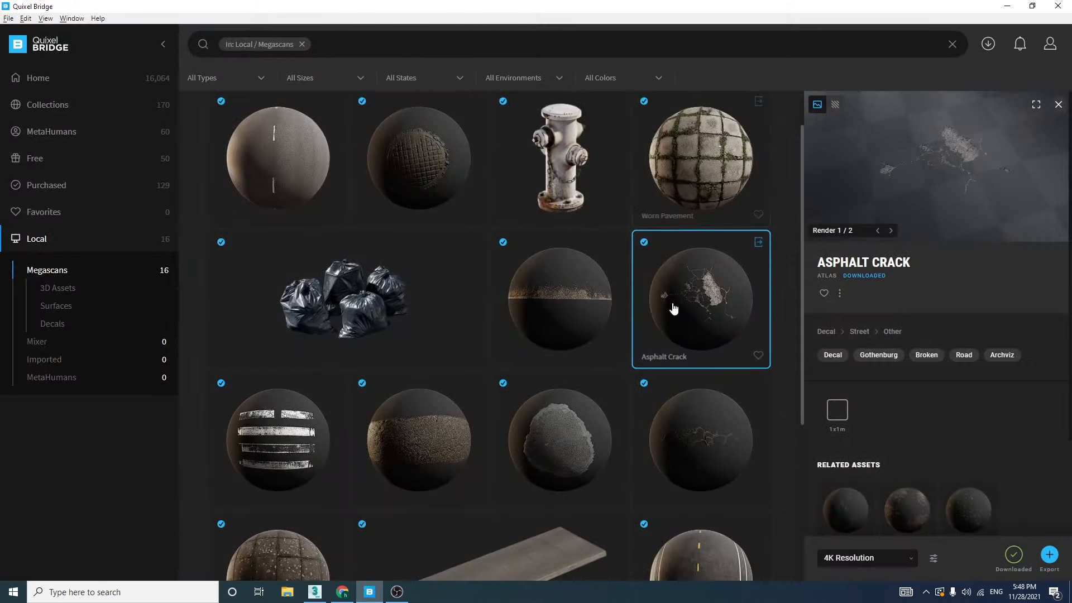
pyautogui.click(758, 243)
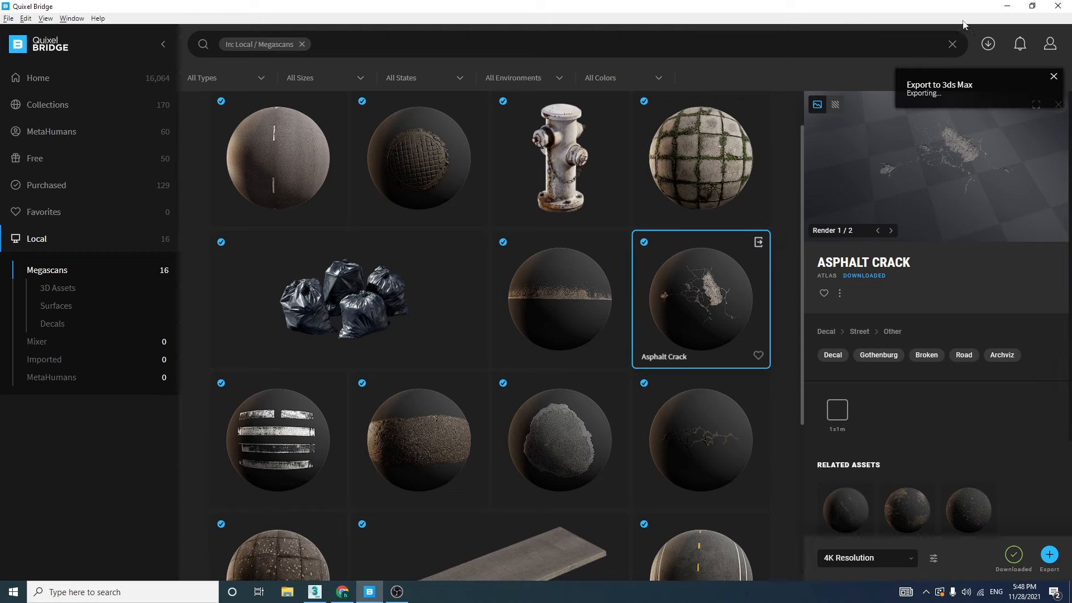
pyautogui.click(1008, 8)
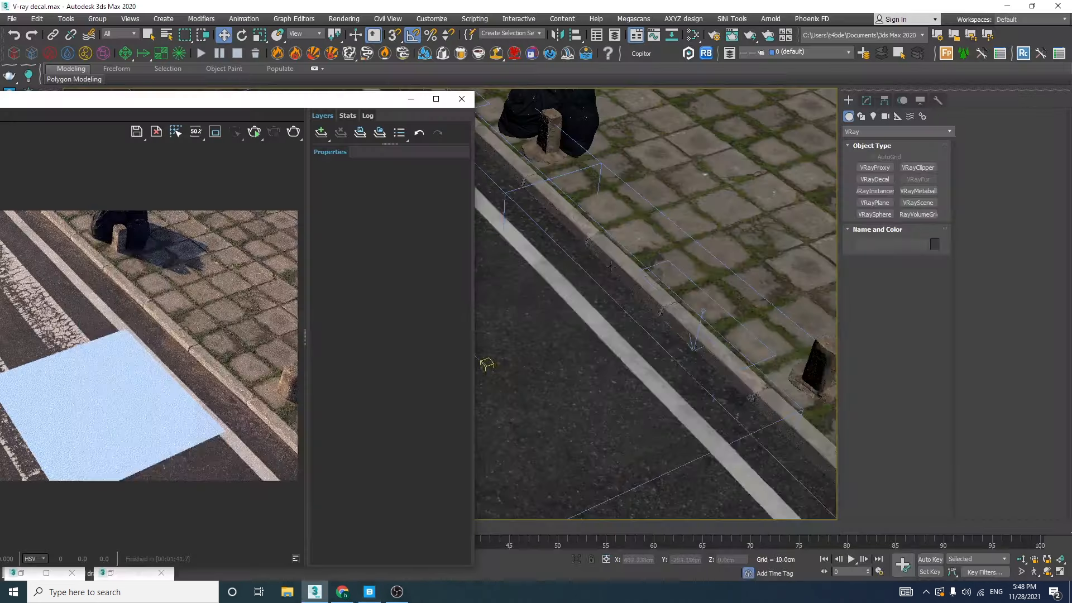
# Uncover the viewport and delete the V-Ray displacement modifier from the new asphalt crack decal
pyautogui.click(874, 103)
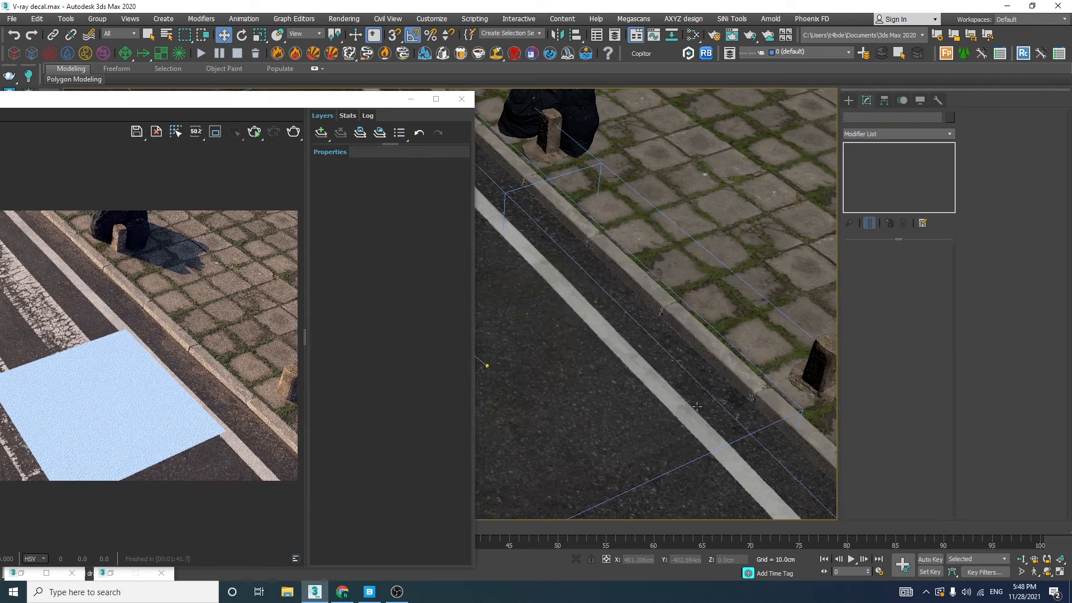
pyautogui.moveTo(386, 106); pyautogui.dragTo(362, 290)
pyautogui.rightClick(893, 152)
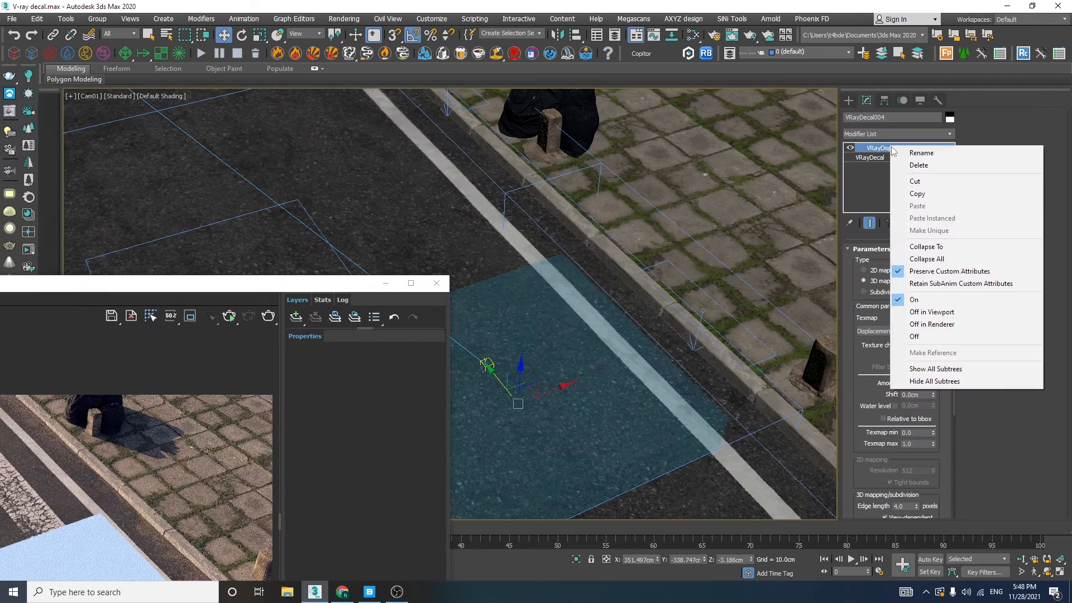
pyautogui.click(905, 163)
# Bring the whole V-Ray Frame Buffer into view and start interactive rendering of the camera view
pyautogui.moveTo(270, 290); pyautogui.dragTo(485, 39)
pyautogui.click(451, 65)
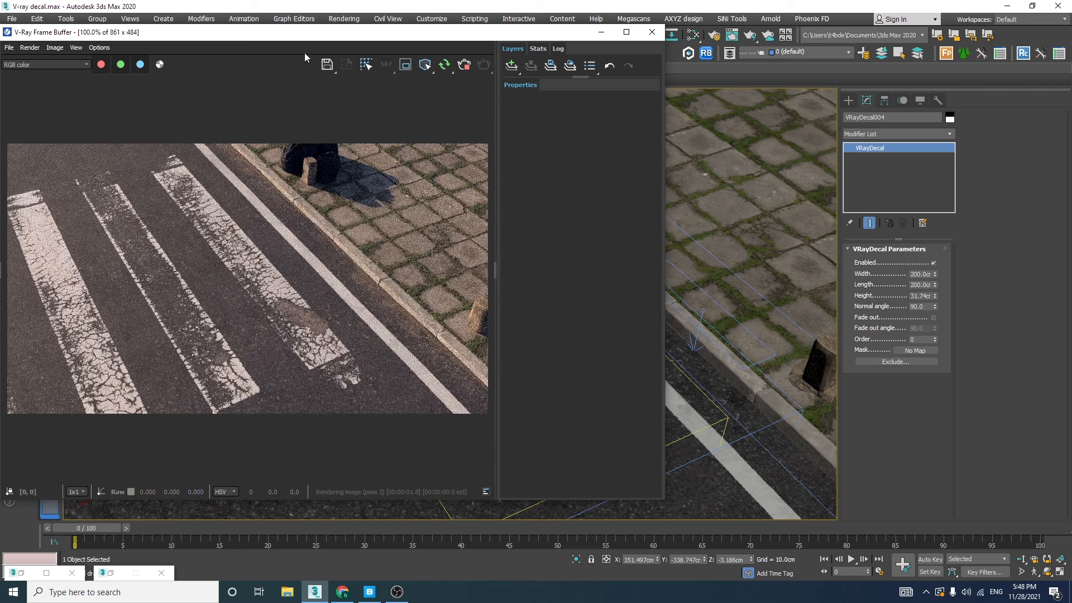
pyautogui.click(694, 388)
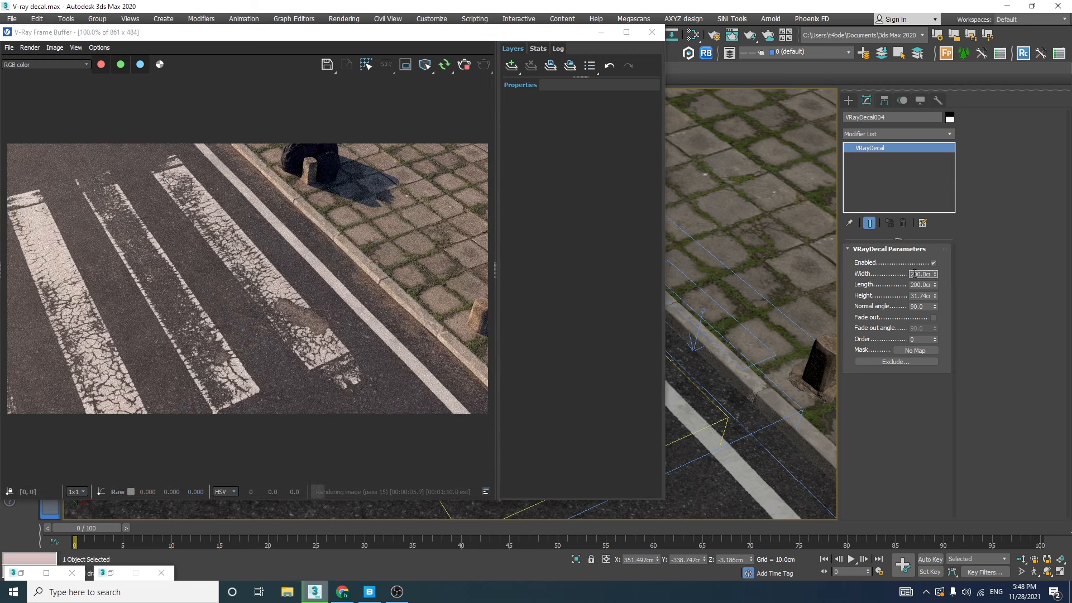
# Enlarge the asphalt crack decal to 500 cm in width and length
pyautogui.moveTo(913, 285); pyautogui.dragTo(910, 285)
pyautogui.write('5')
pyautogui.press('Return')
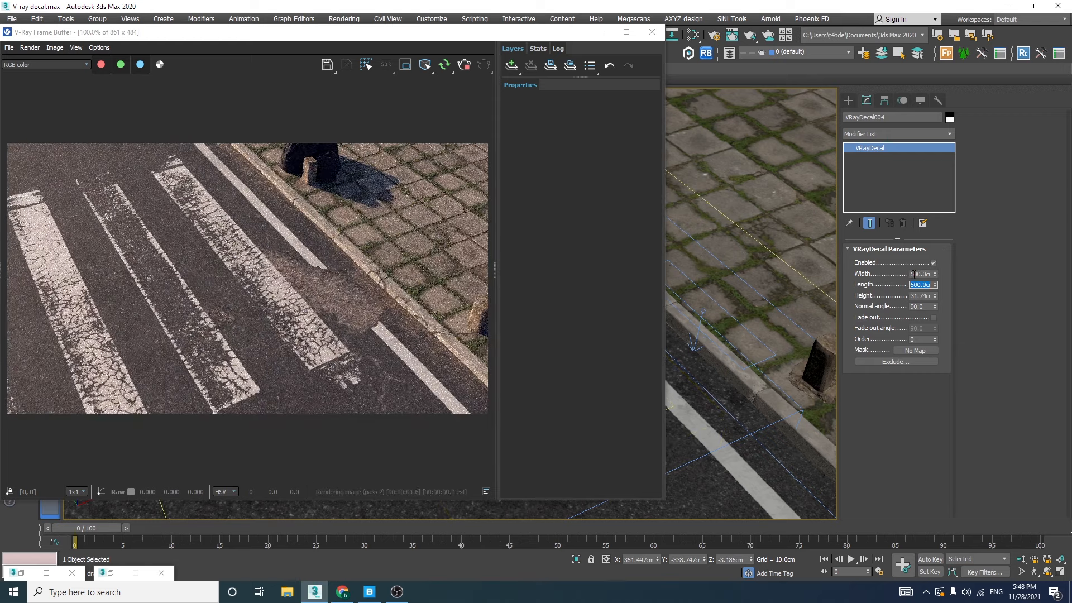
# Set the asphalt crack decal's width and length to 700 cm each
pyautogui.moveTo(915, 285); pyautogui.dragTo(900, 285)
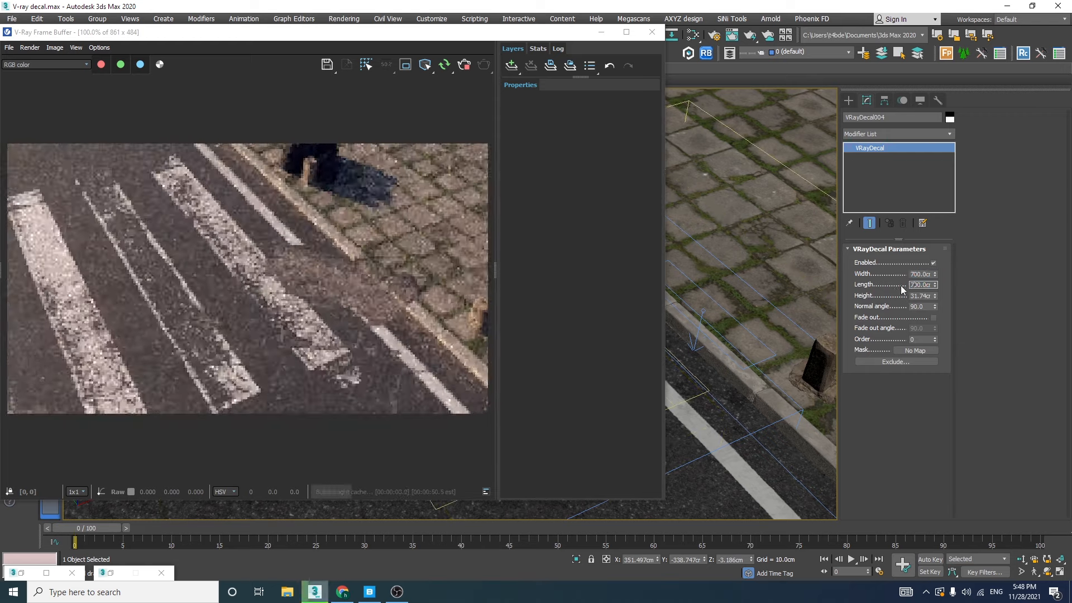
pyautogui.write('7')
pyautogui.press('Return')
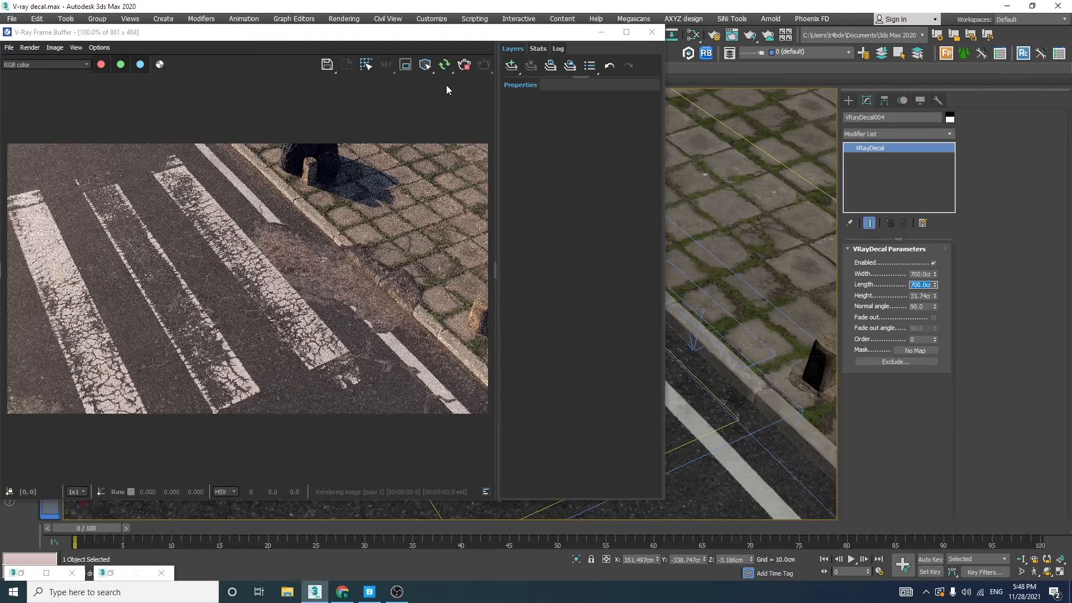
# Move the crack decal away from the curb onto the crosswalk stripes, to about X 149 cm, Y -414 cm, keeping the render in view
pyautogui.moveTo(430, 37); pyautogui.dragTo(401, 26)
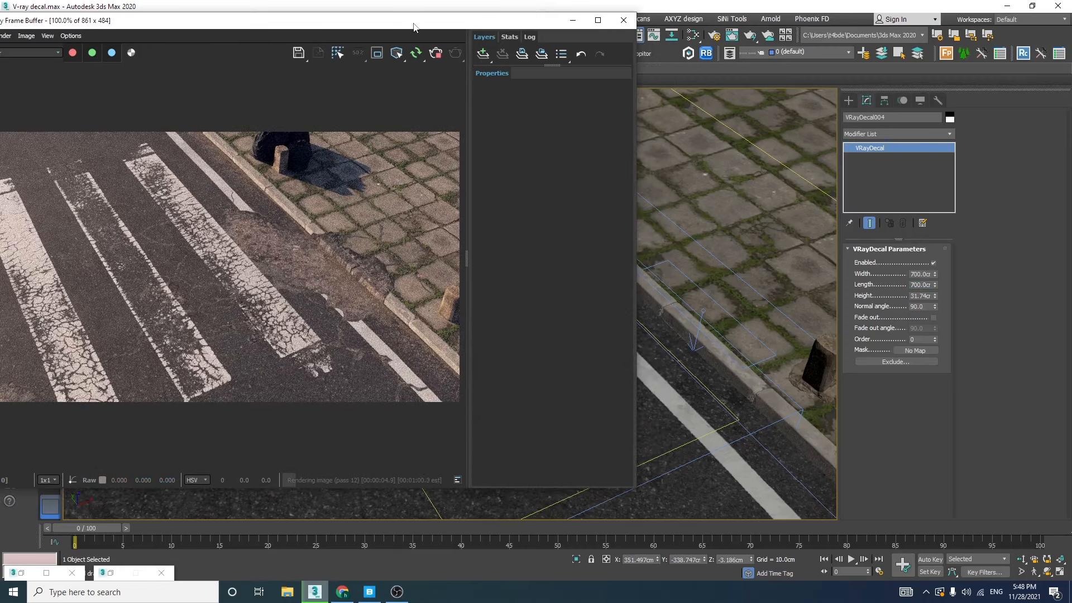
pyautogui.moveTo(414, 24); pyautogui.dragTo(539, 41)
pyautogui.moveTo(739, 46); pyautogui.dragTo(751, 46)
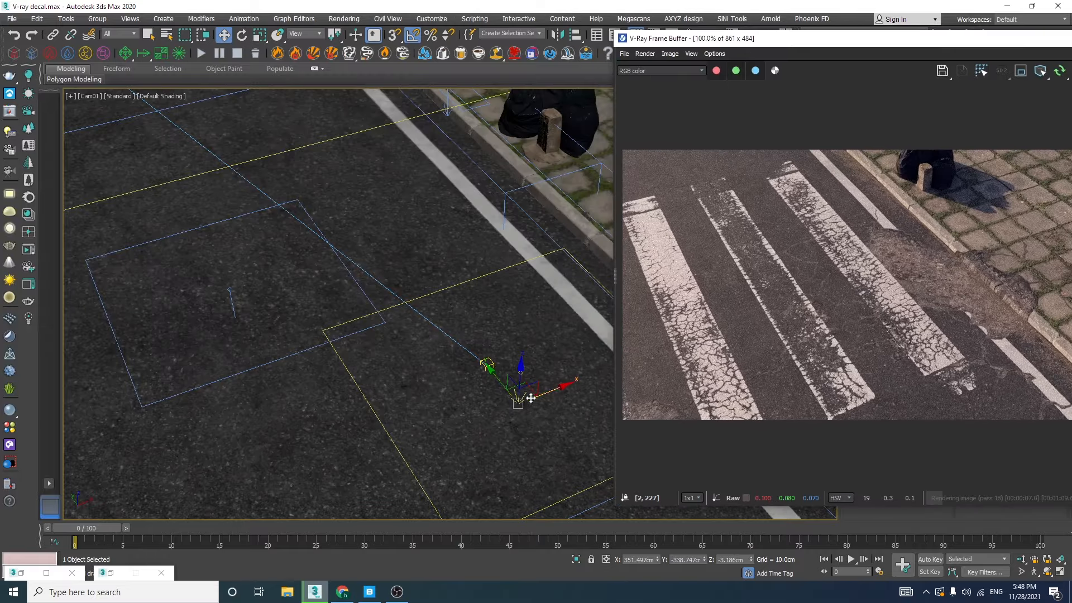
pyautogui.moveTo(524, 388); pyautogui.dragTo(305, 593)
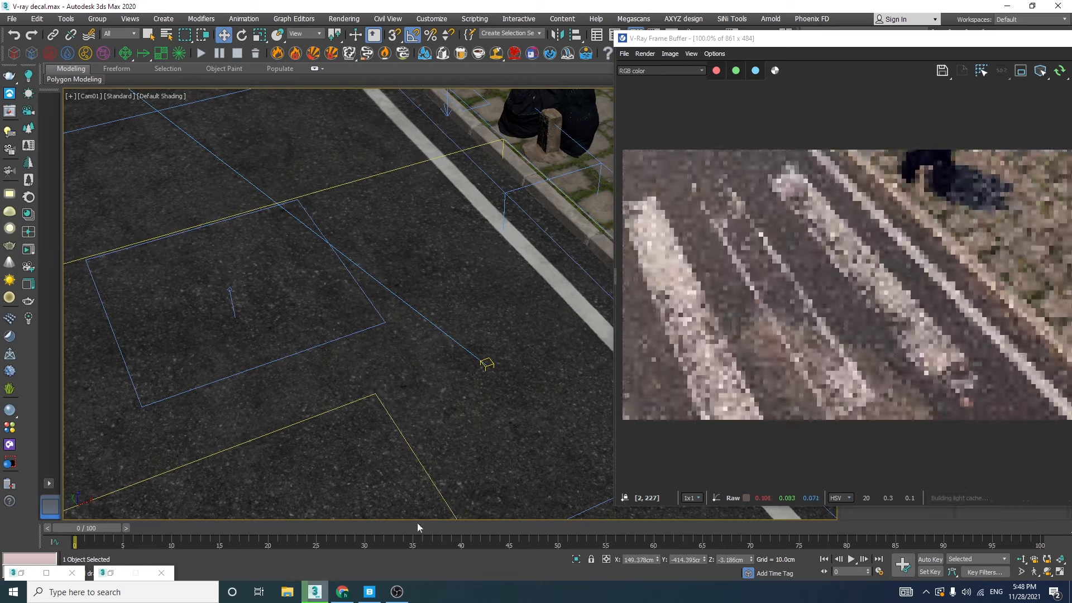
pyautogui.moveTo(828, 47); pyautogui.dragTo(332, 16)
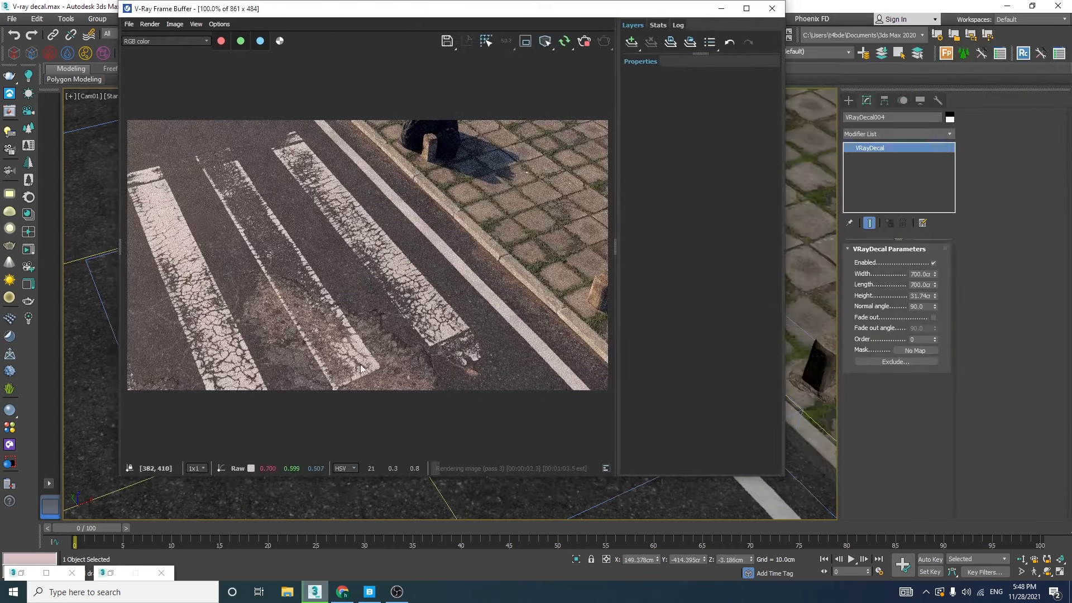
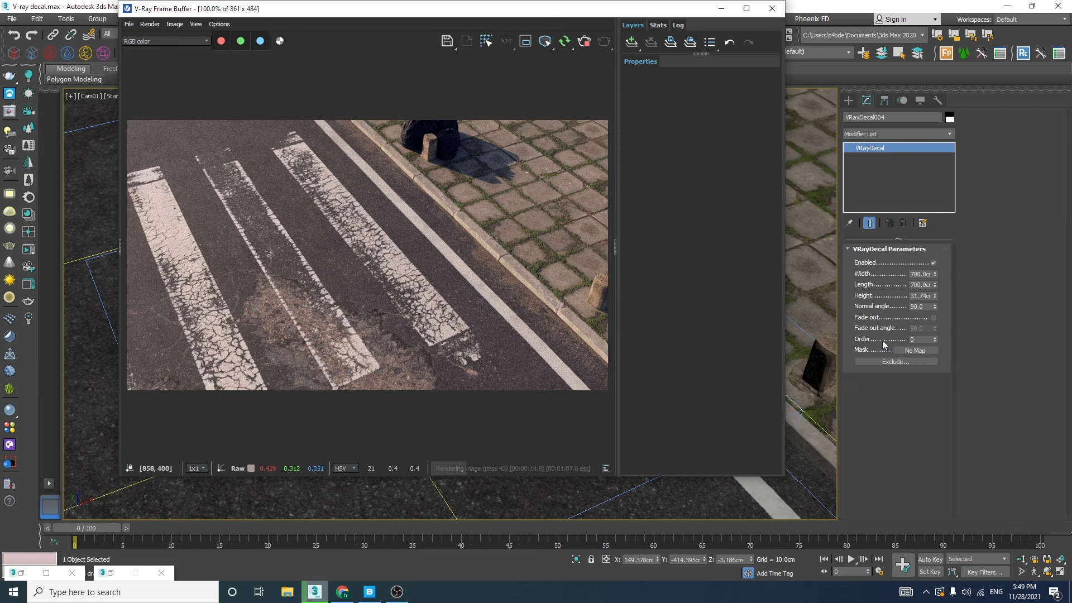
# Try an order of 1 on the asphalt crack decal and return it to 0
pyautogui.click(934, 337)
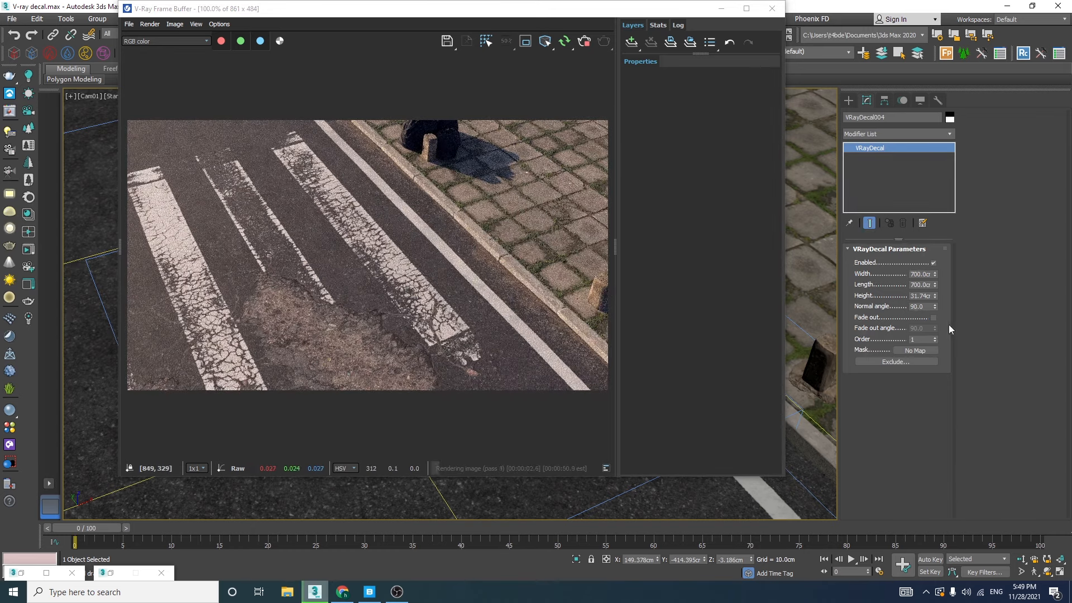
pyautogui.click(935, 342)
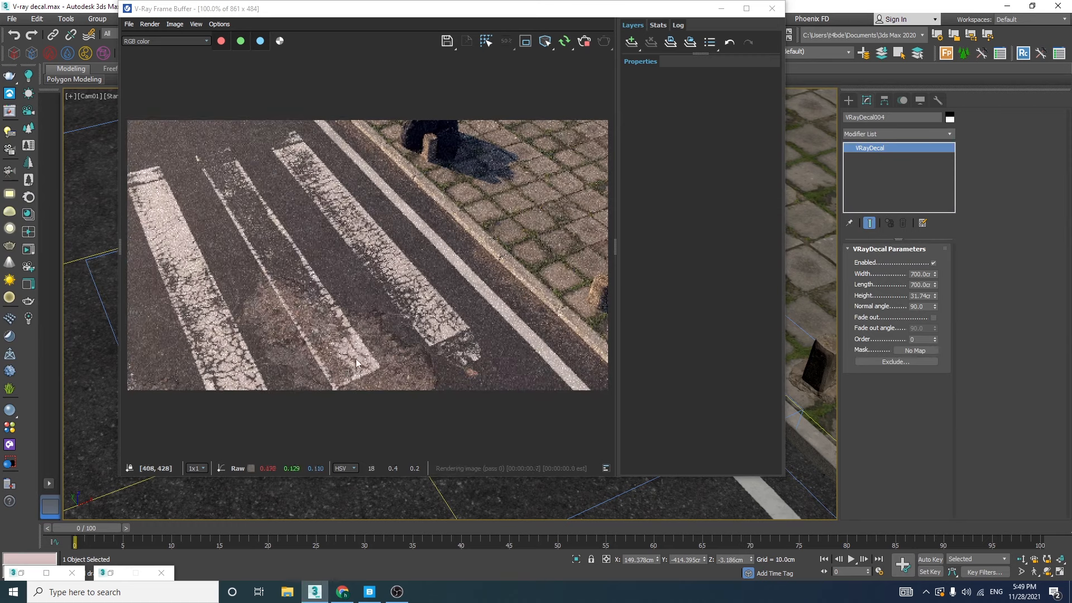
# Try order values 1 and 2 on the 600 cm crosswalk decal in the interactive render and return its order to 0
pyautogui.moveTo(430, 16); pyautogui.dragTo(499, 31)
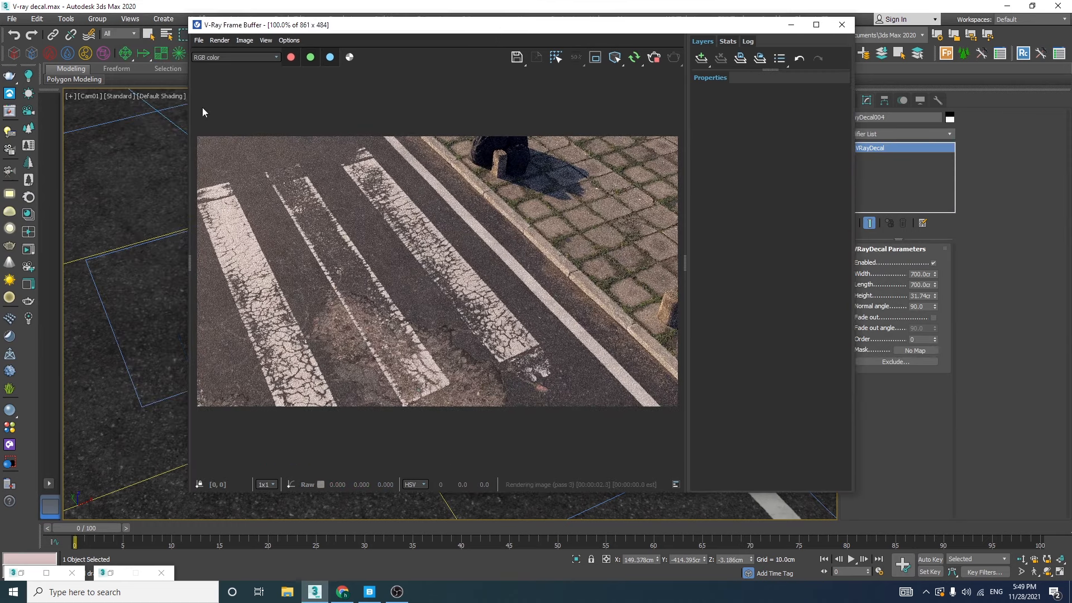
pyautogui.click(142, 115)
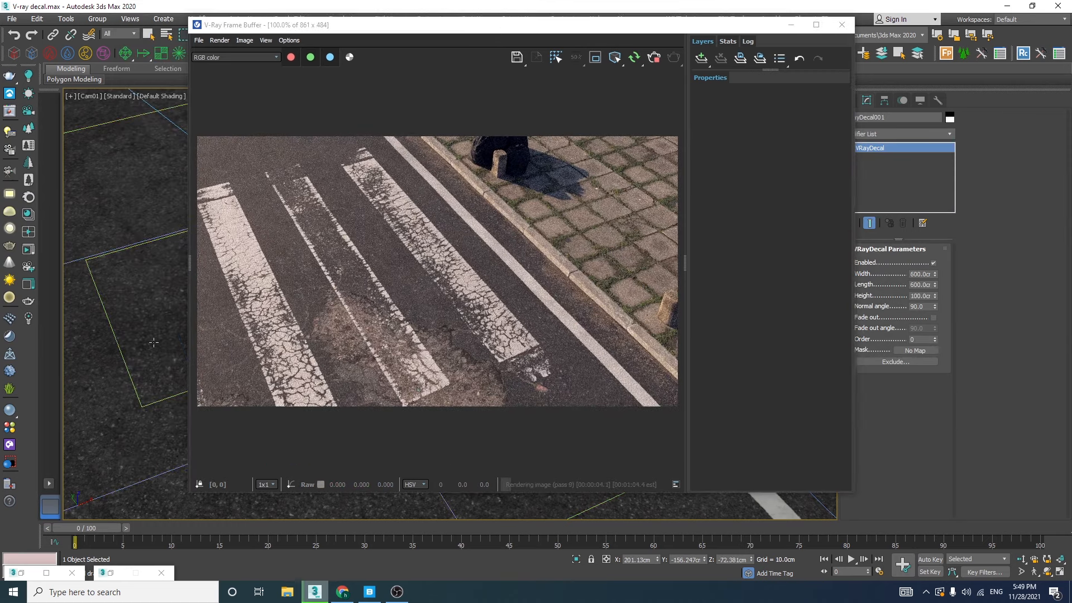
pyautogui.moveTo(391, 29); pyautogui.dragTo(316, 81)
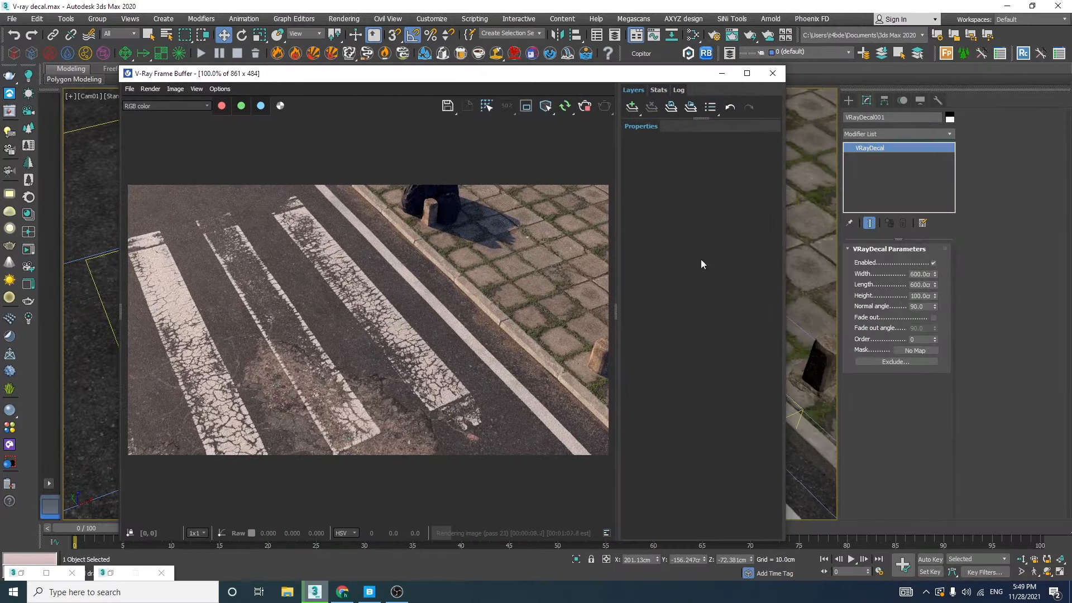
pyautogui.click(935, 337)
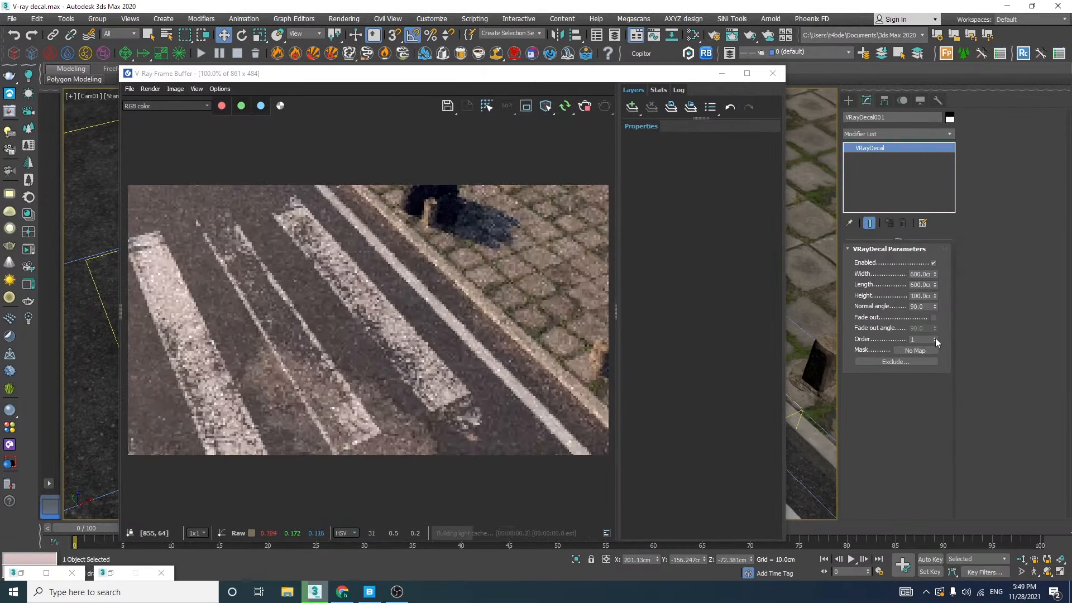
pyautogui.click(936, 337)
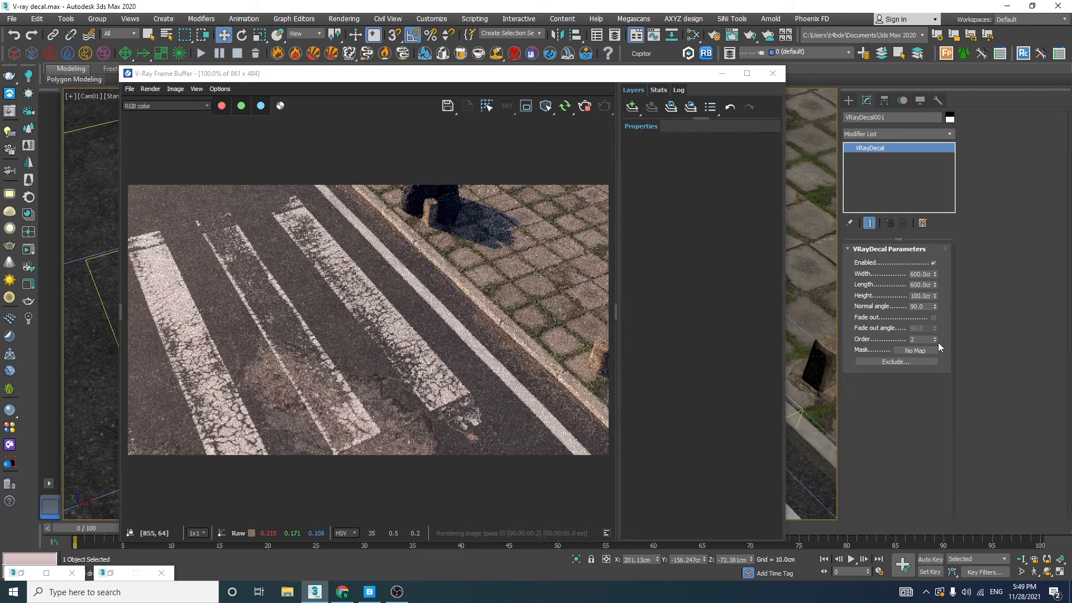
pyautogui.click(936, 342)
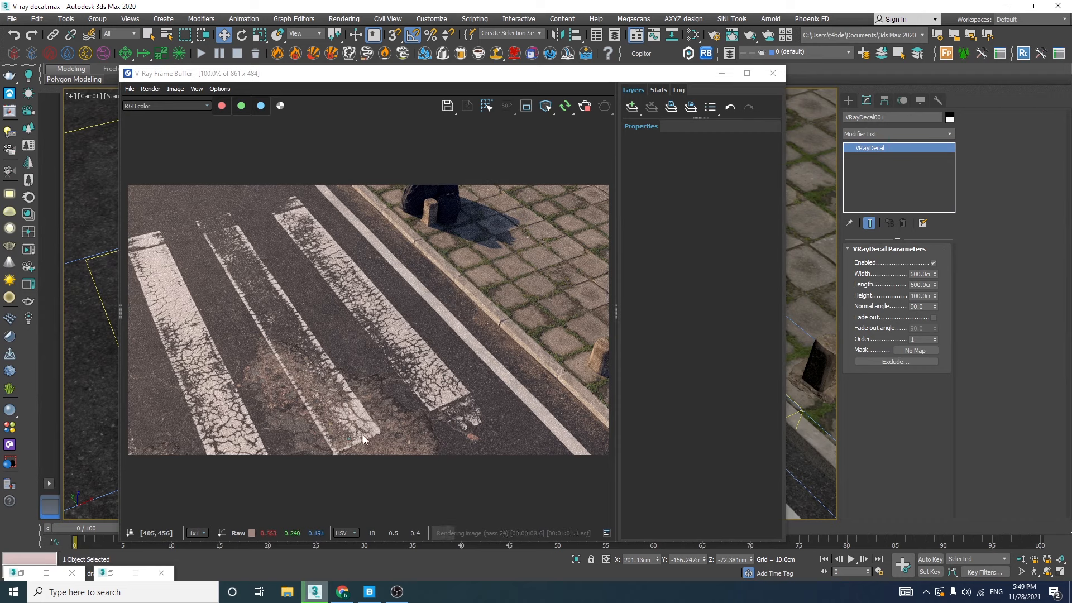
pyautogui.moveTo(631, 75); pyautogui.dragTo(485, 404)
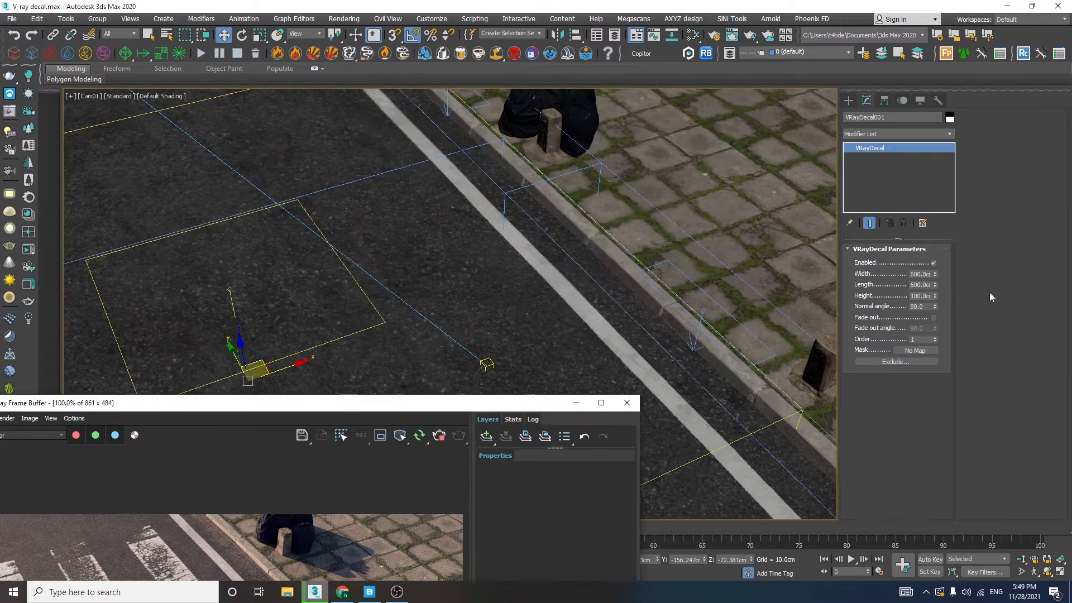
pyautogui.click(936, 342)
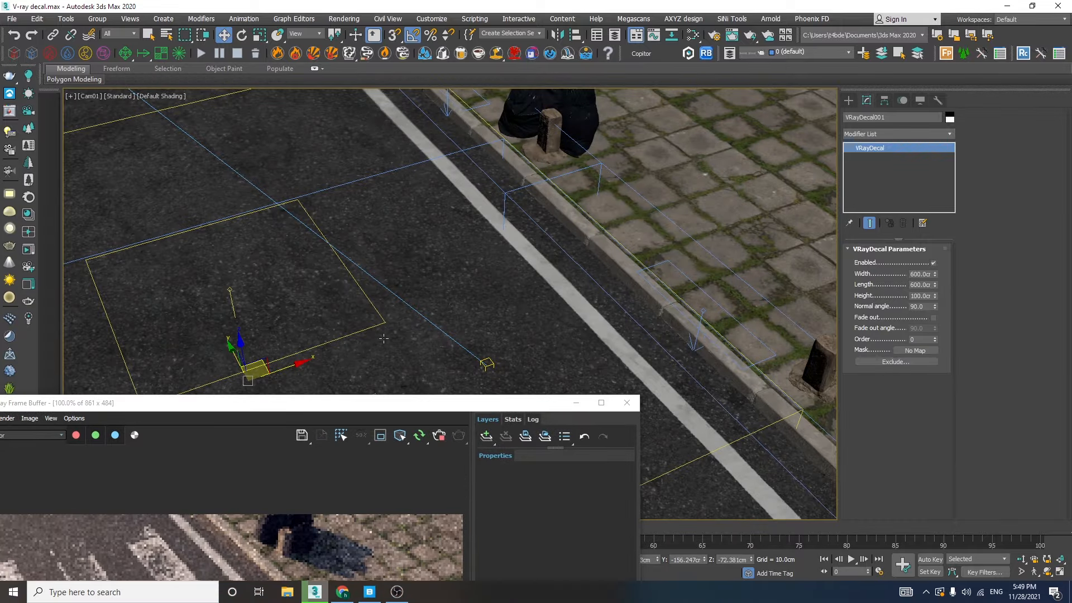
# Reselect the 600 cm crosswalk decal and examine the decal layout on the road in perspective view, clear of the frame buffer
pyautogui.click(376, 311)
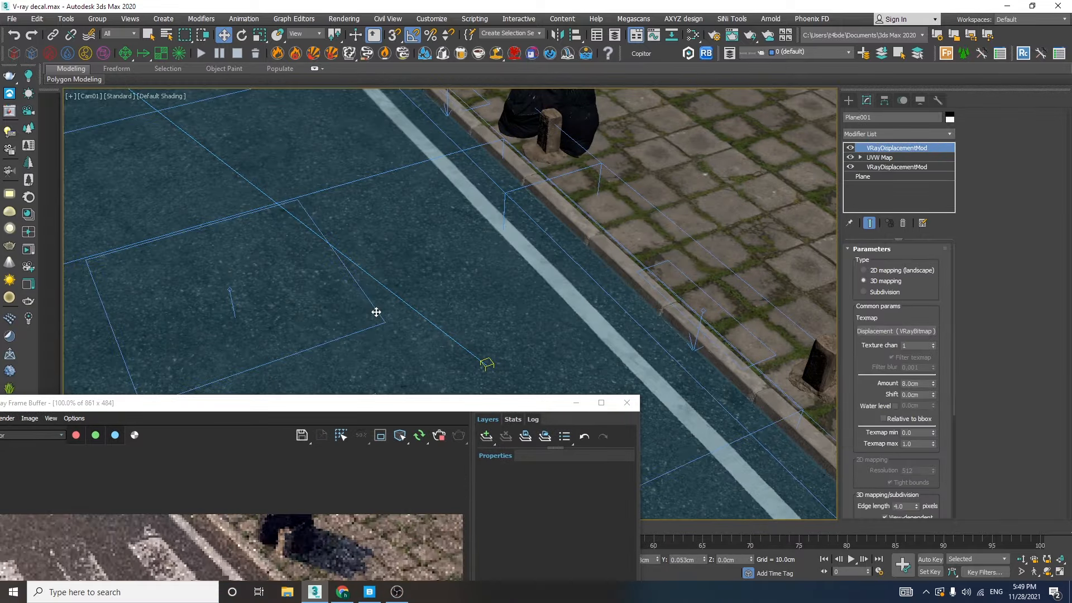
pyautogui.click(713, 448)
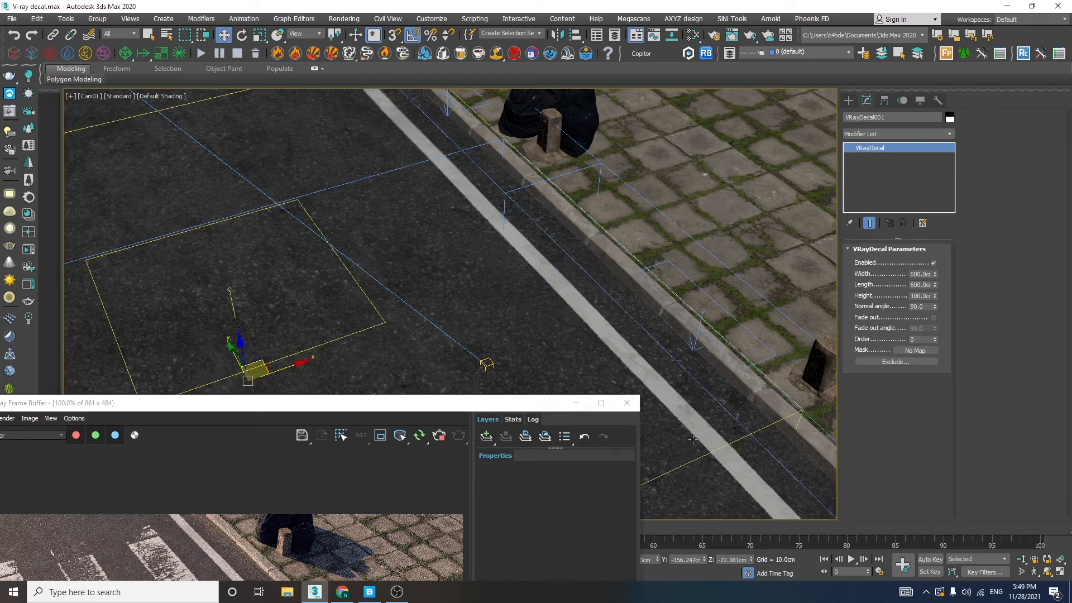
pyautogui.moveTo(517, 411); pyautogui.dragTo(543, 463)
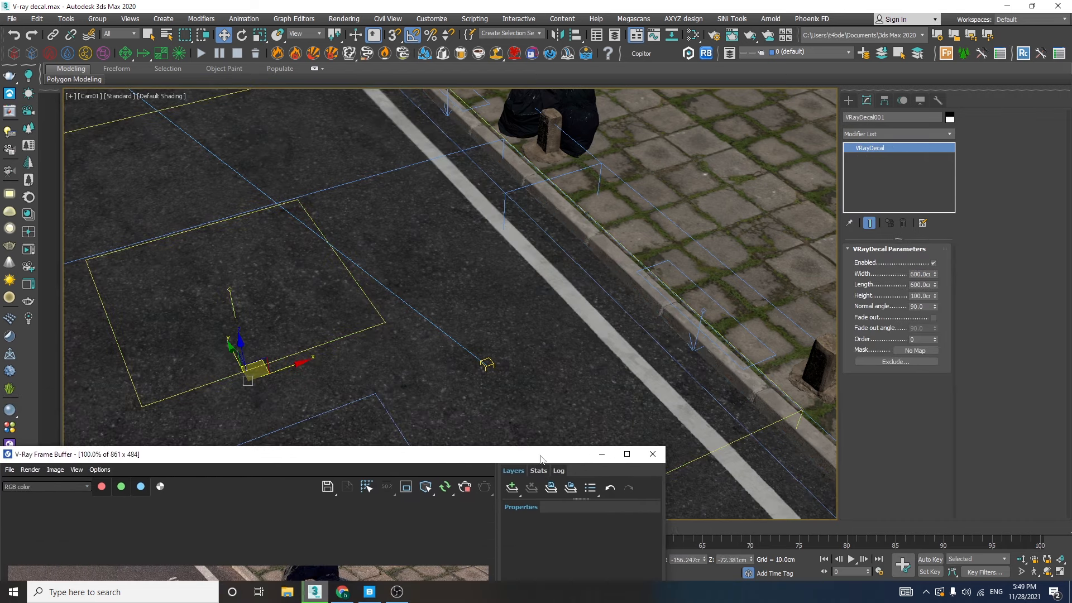
pyautogui.press('p')
pyautogui.scroll(-8, 499, 328)
pyautogui.keyDown('alt'); pyautogui.moveTo(499, 328); pyautogui.dragTo(537, 313, button='middle'); pyautogui.keyUp('alt')
pyautogui.scroll(5, 538, 314)
pyautogui.click(537, 313)
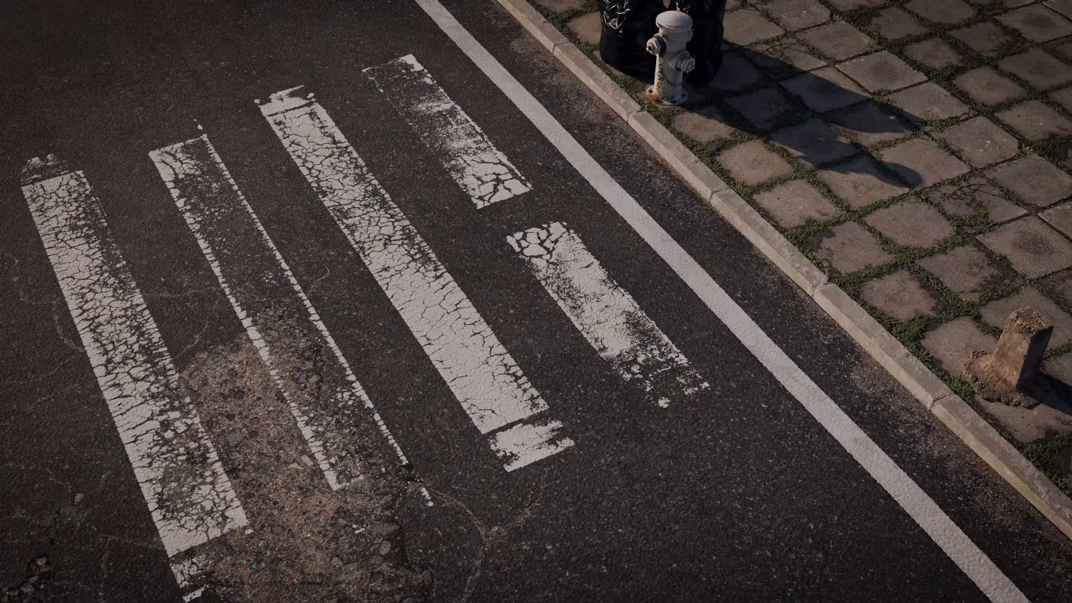